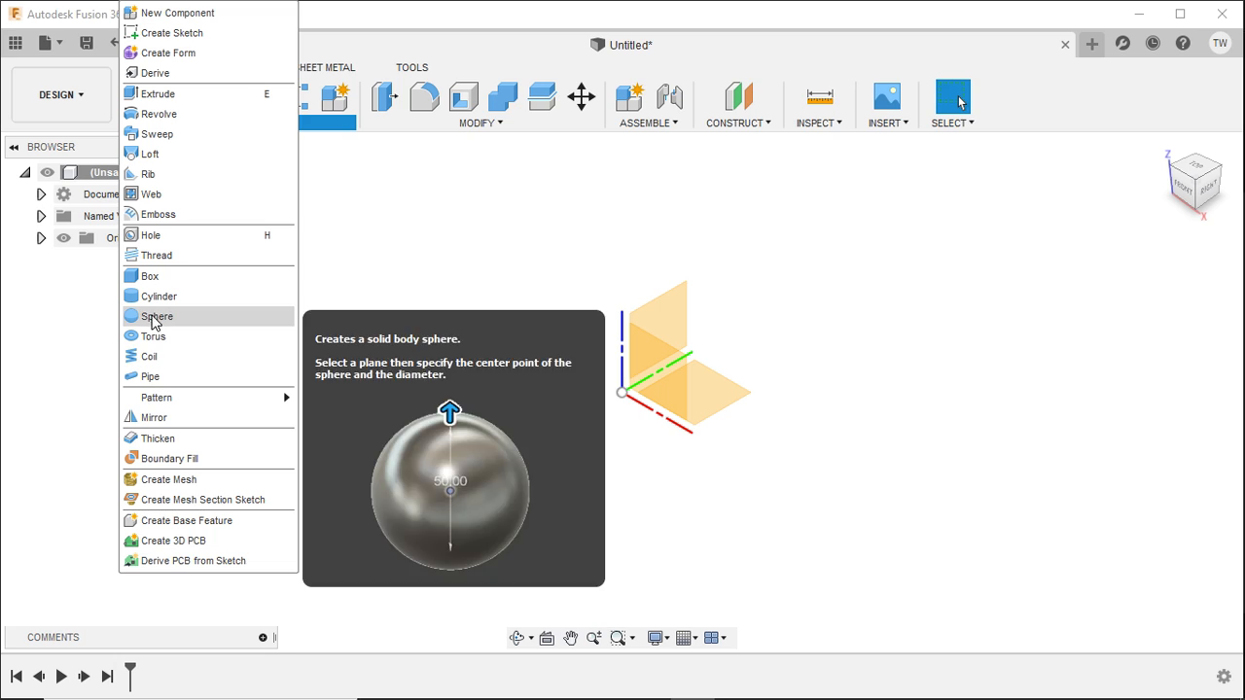
- Create a 50 × 50 × 50 mm box primitive on the horizontal origin plane, starting its base corner at the origin
left_click(156, 281)
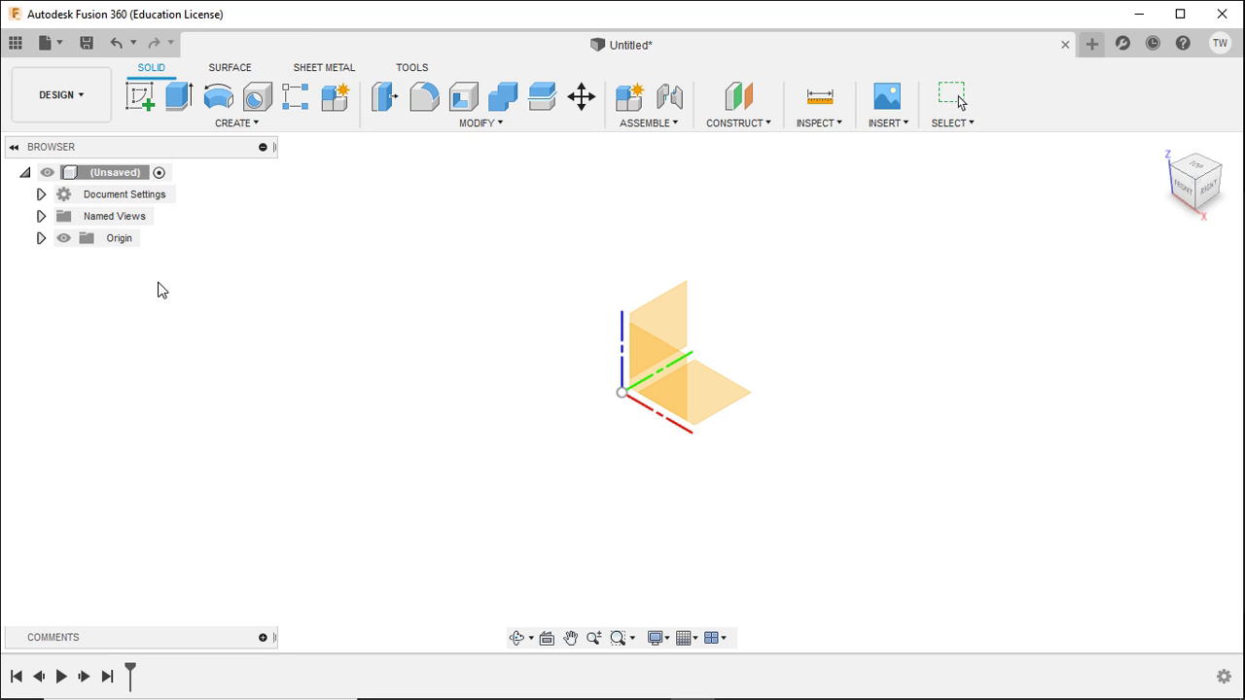
left_click(711, 390)
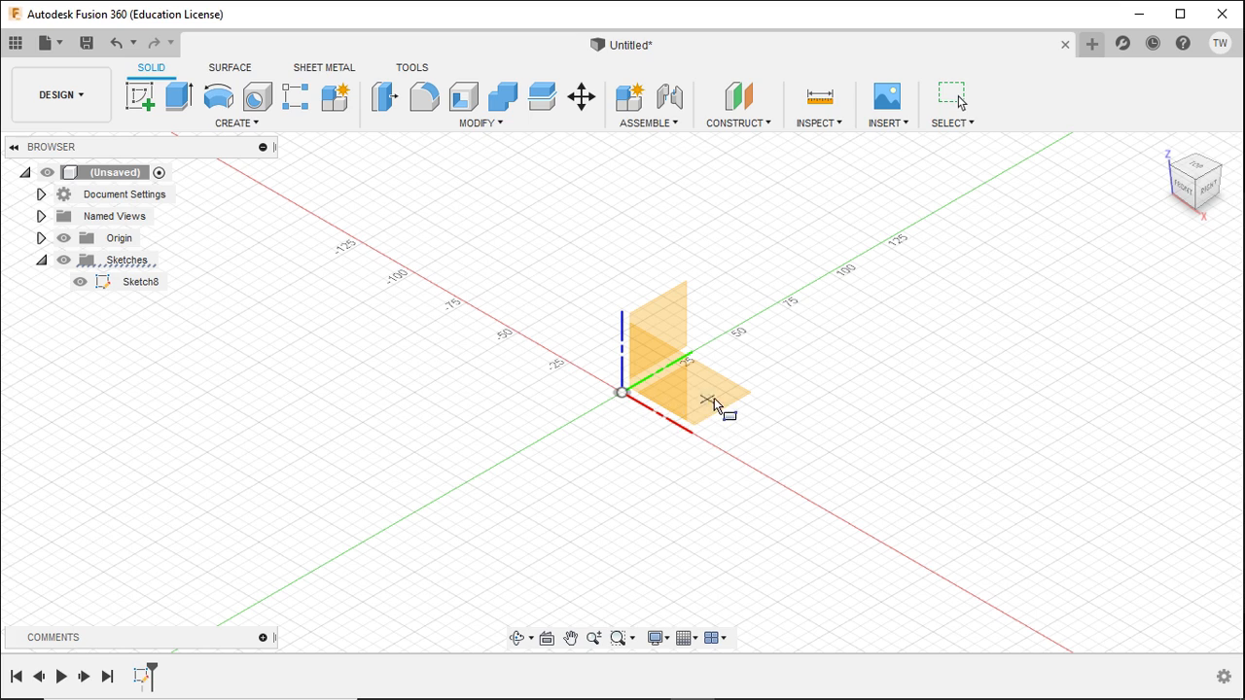
left_click(624, 394)
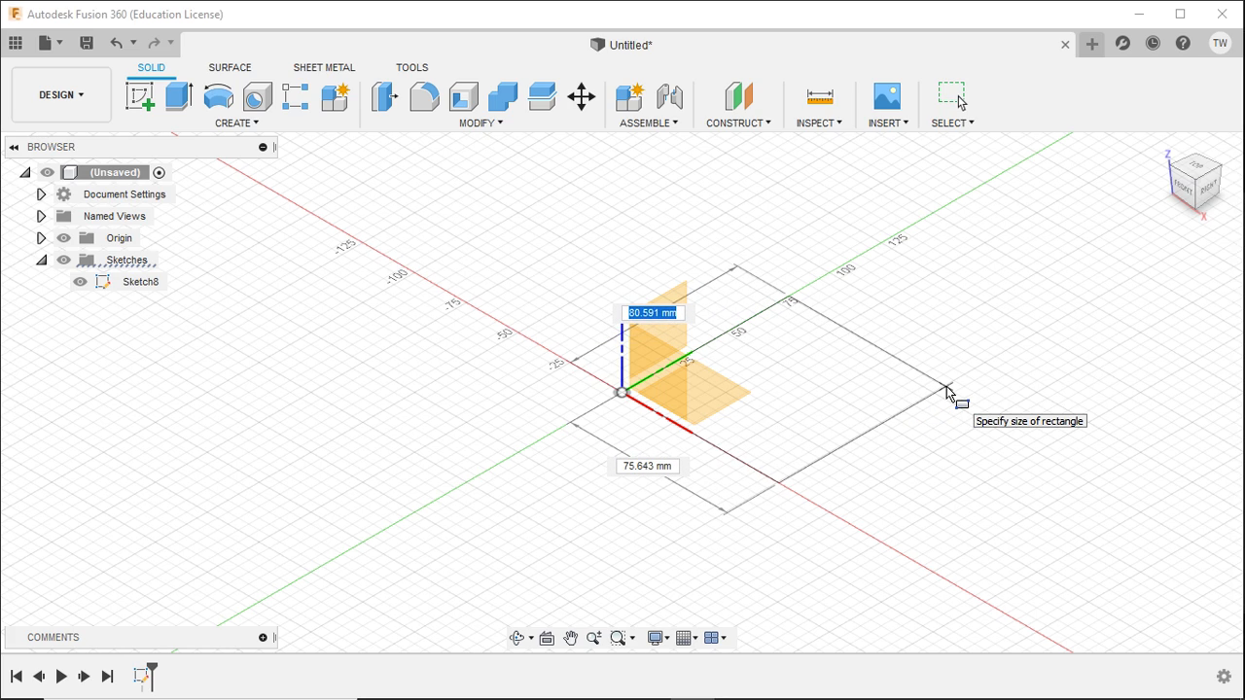
type("50")
key("Tab")
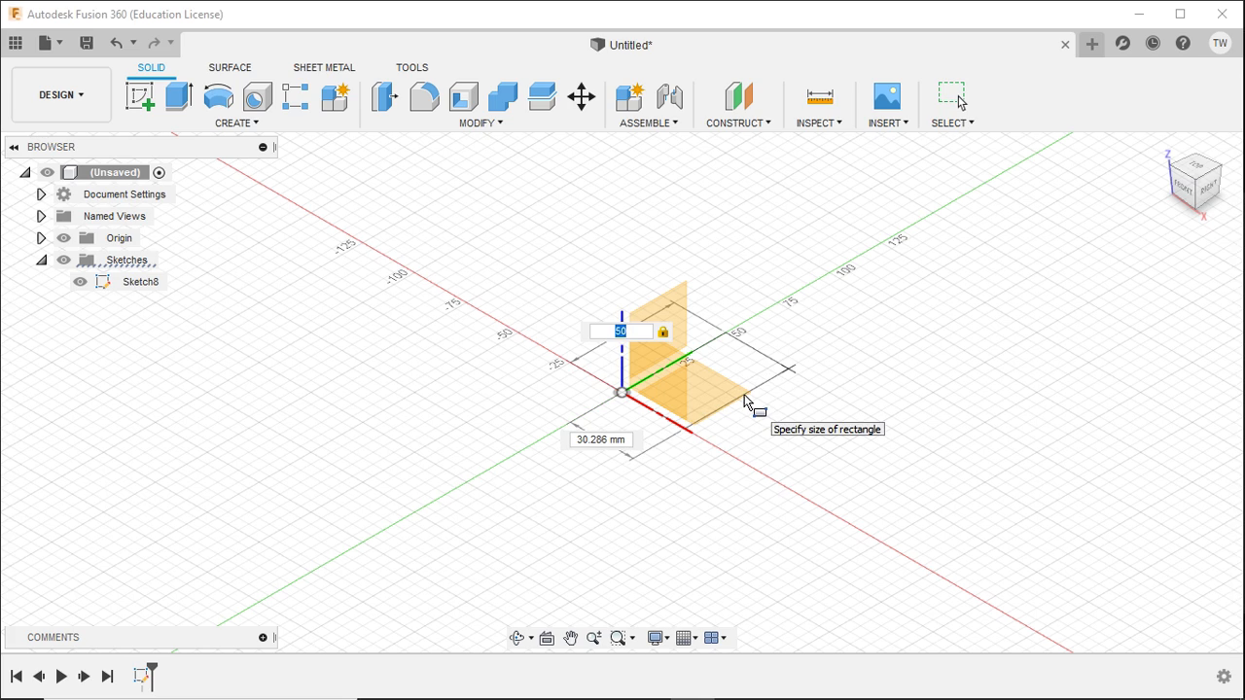
key("Tab")
type("50")
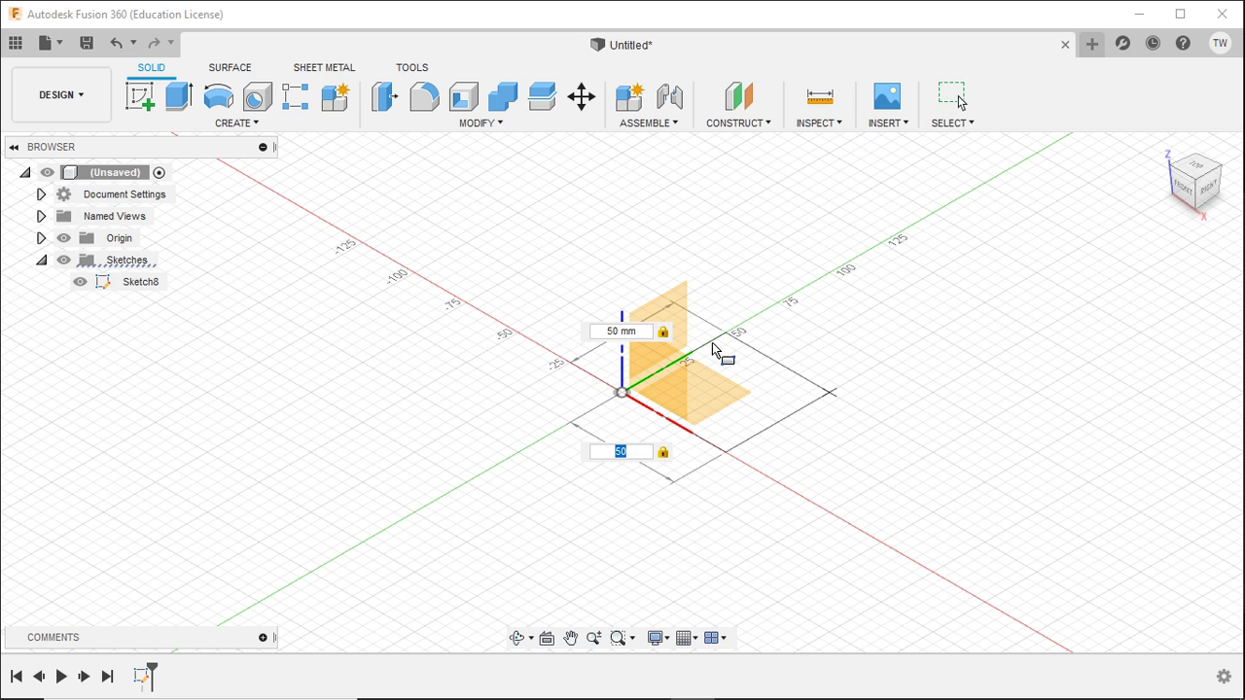
left_click(820, 394)
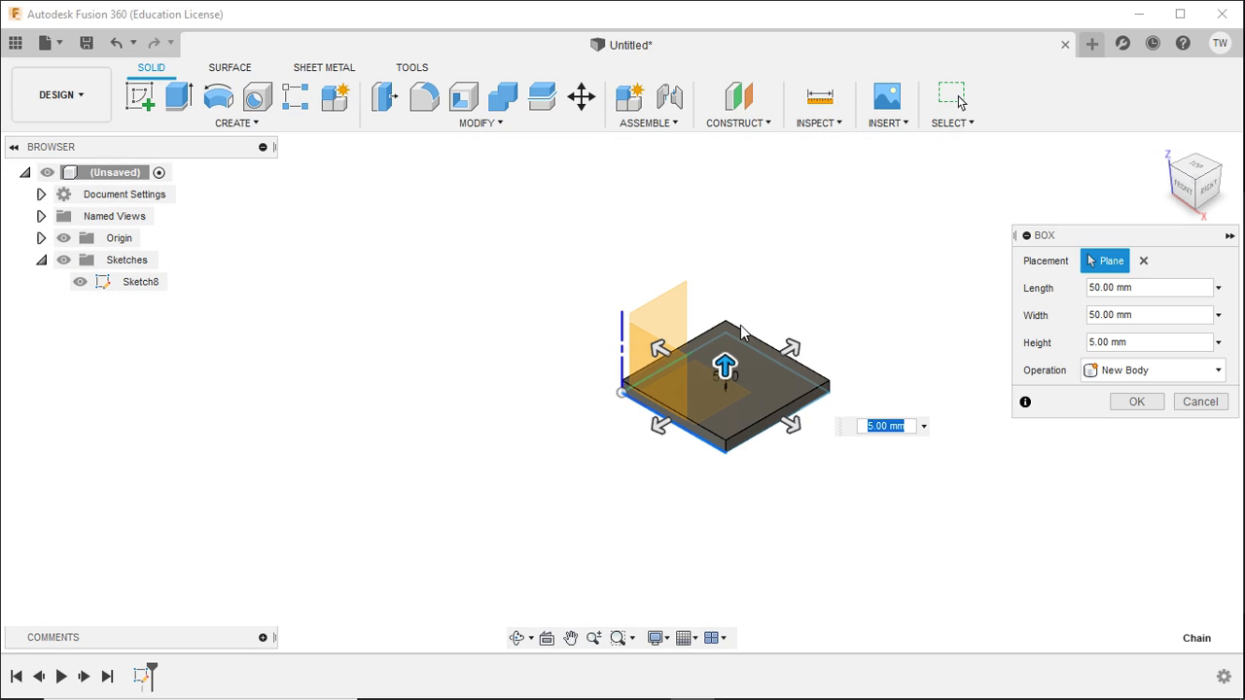
type("50")
key("Return")
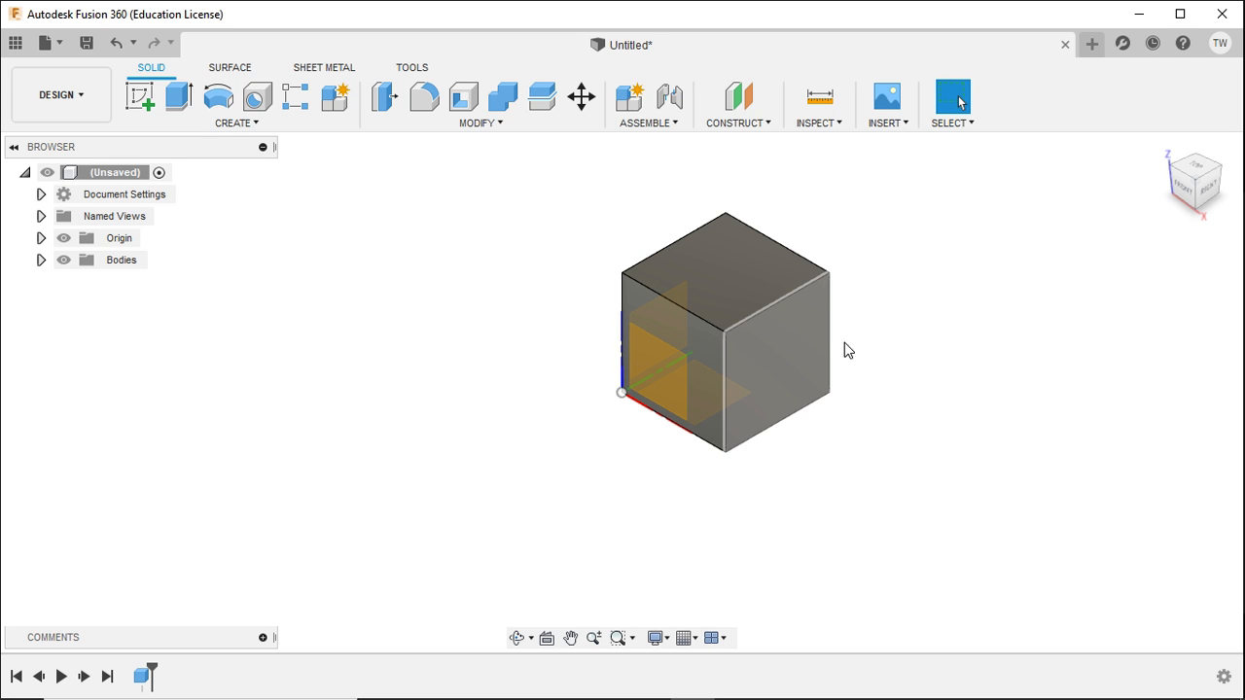
- Edit the box feature and set its length to 30 mm
mouse_move(896, 473)
middle_mouse_down("shift")
mouse_move(846, 431)
mouse_move(887, 434)
mouse_move(876, 472)
middle_mouse_up("shift")
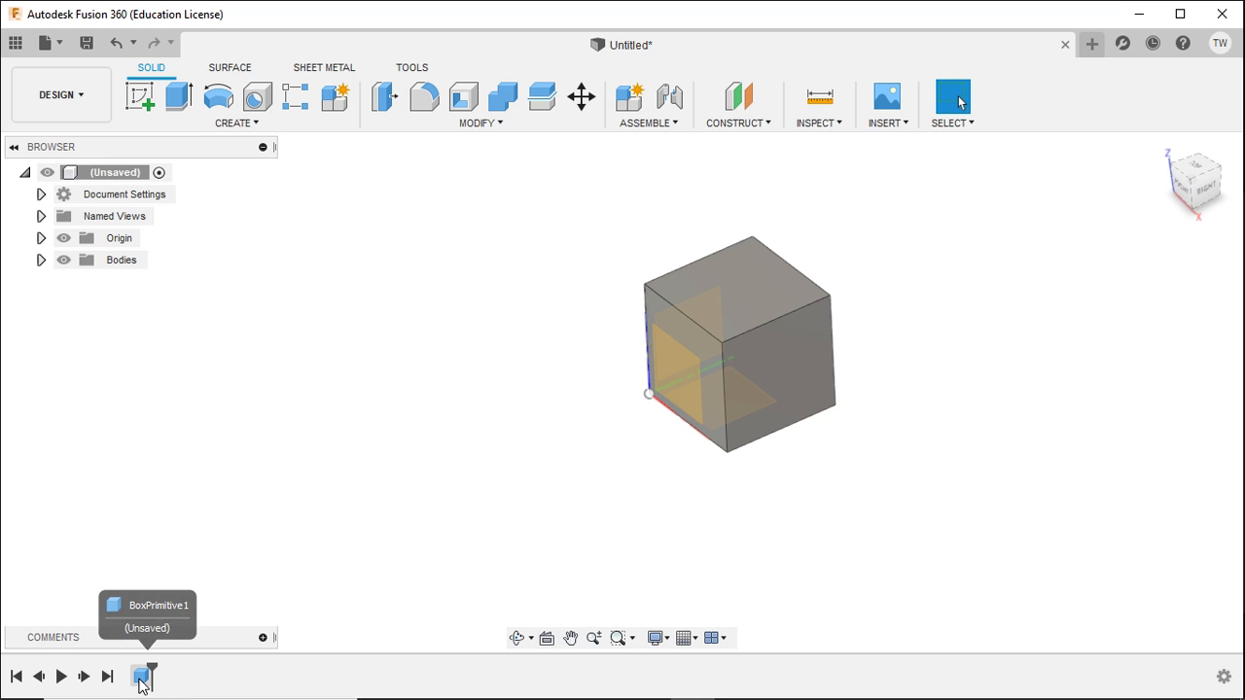
double_click(141, 679)
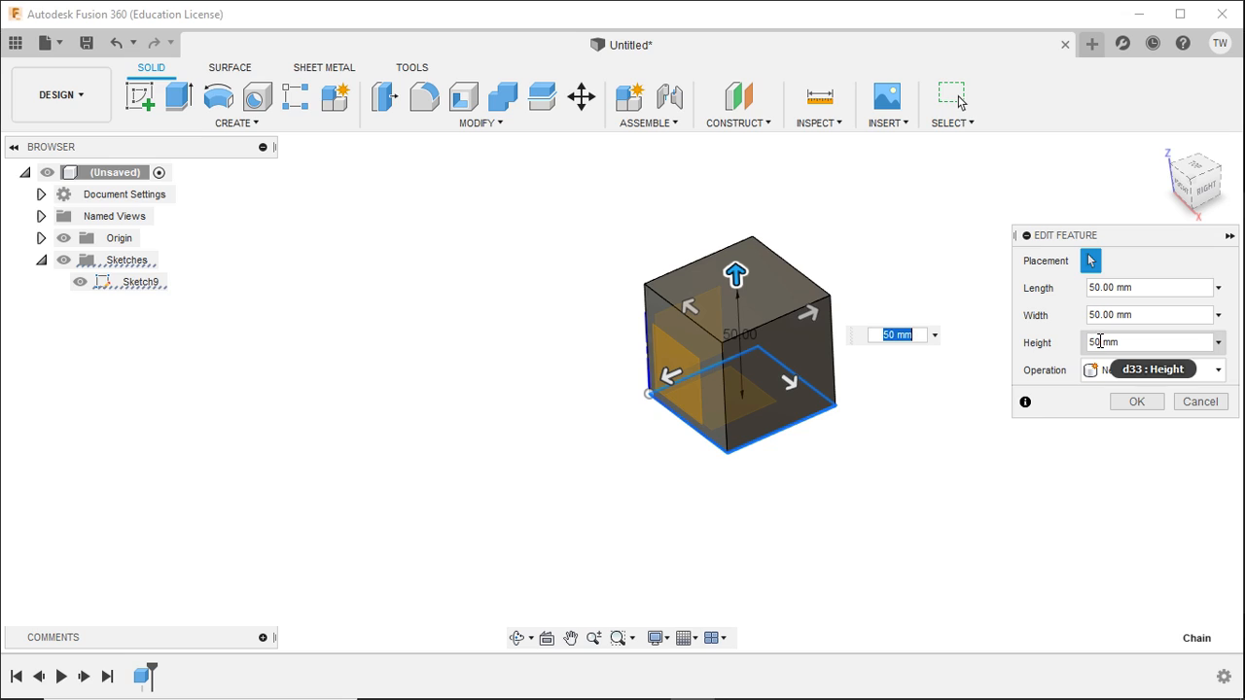
left_click(1139, 288)
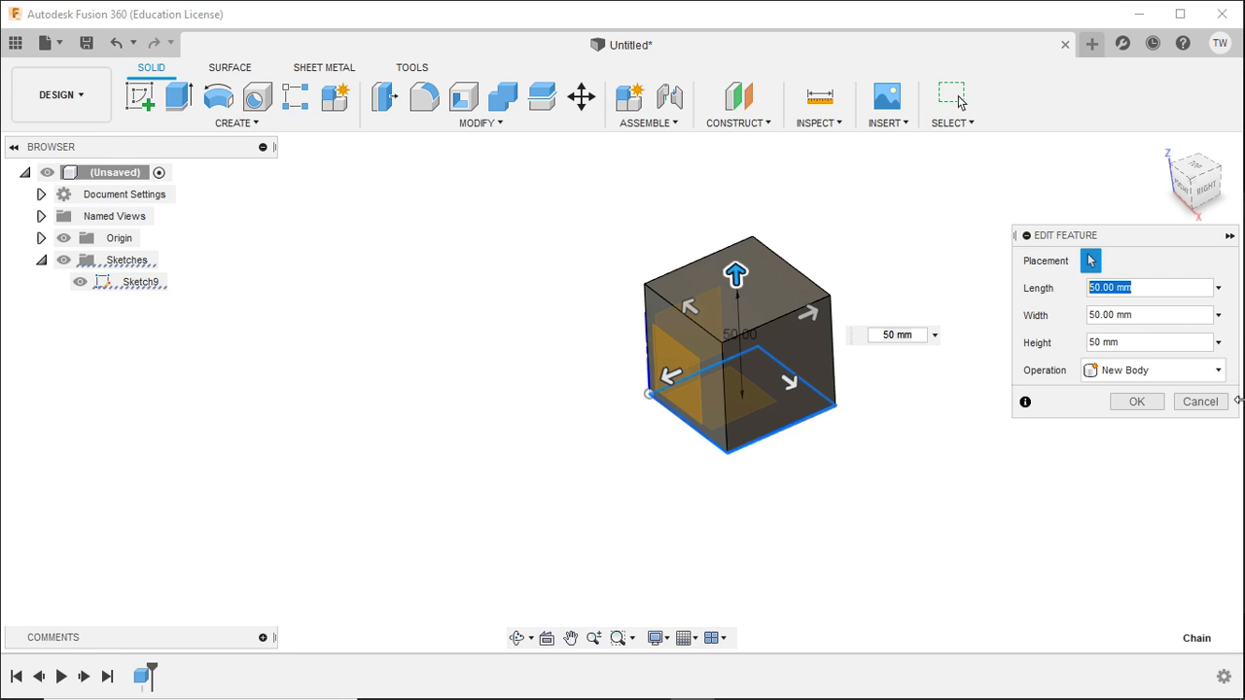
type("30")
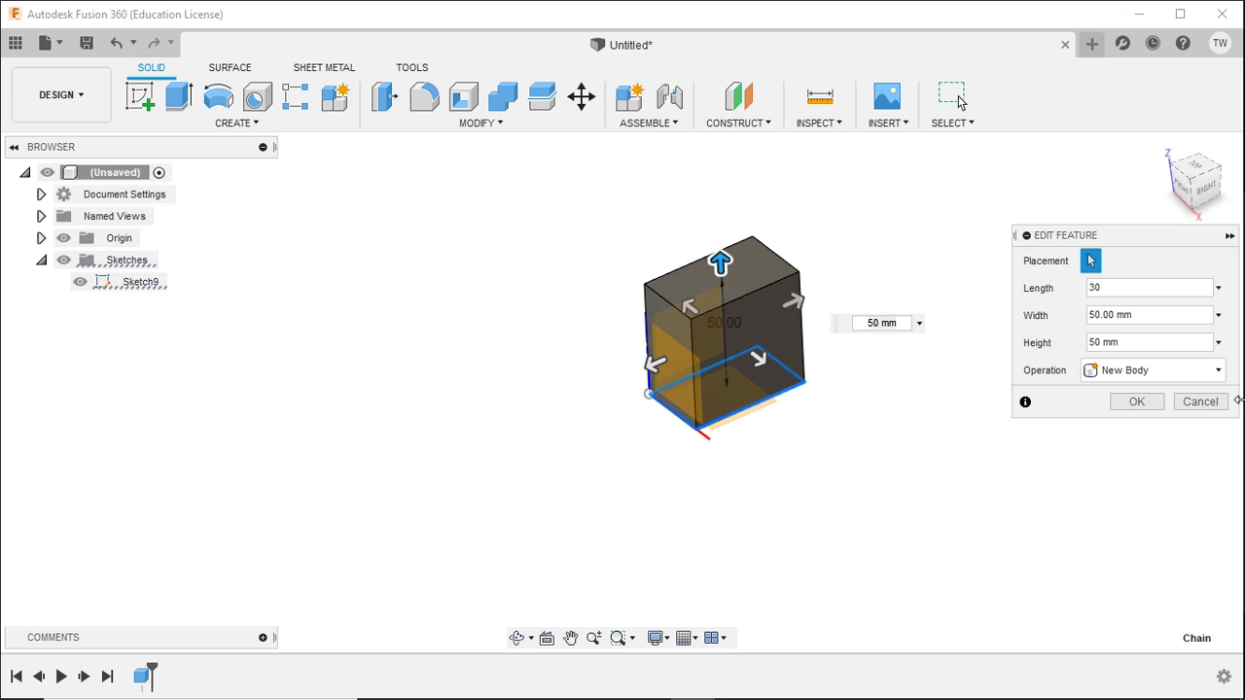
key("Return")
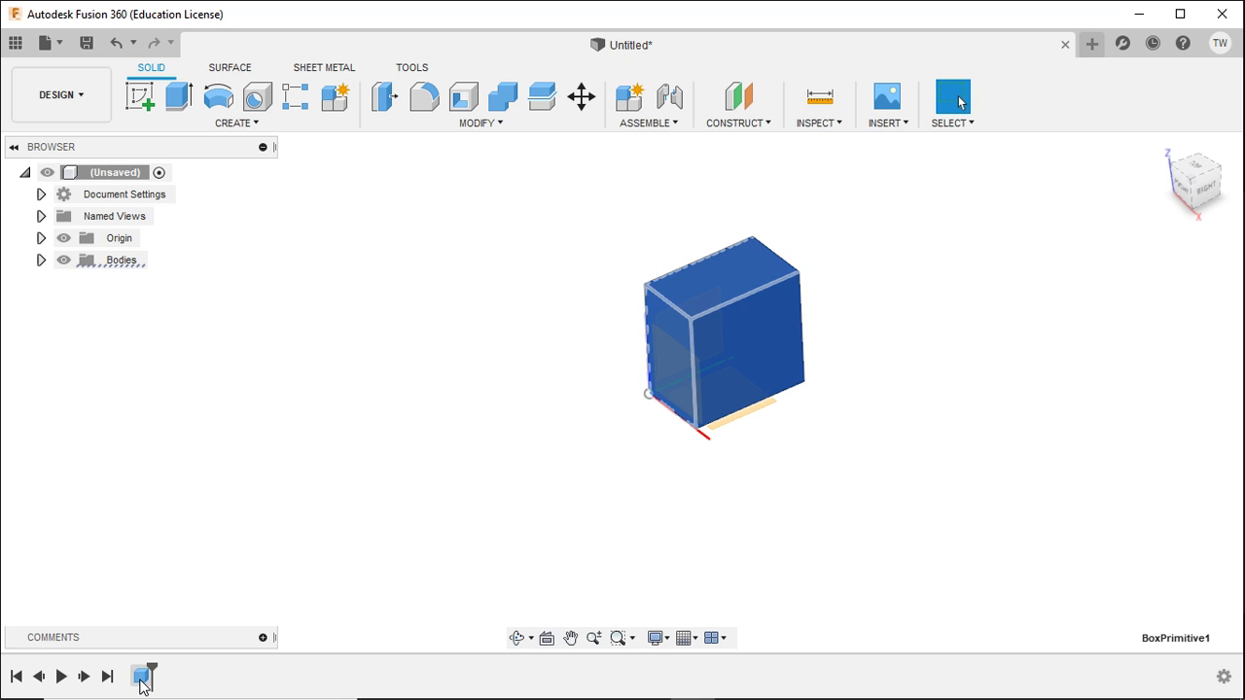
- Delete the box feature and start a new sketch on the horizontal origin plane
left_click_drag(150, 669, 131, 671)
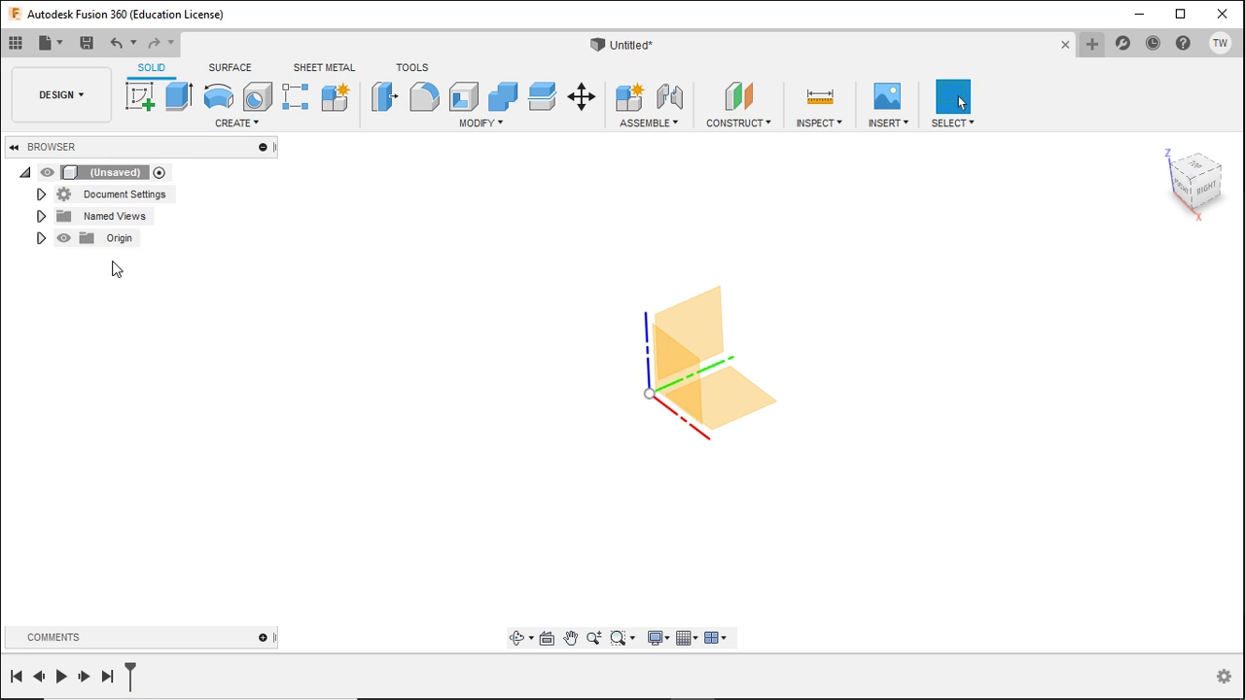
left_click(138, 96)
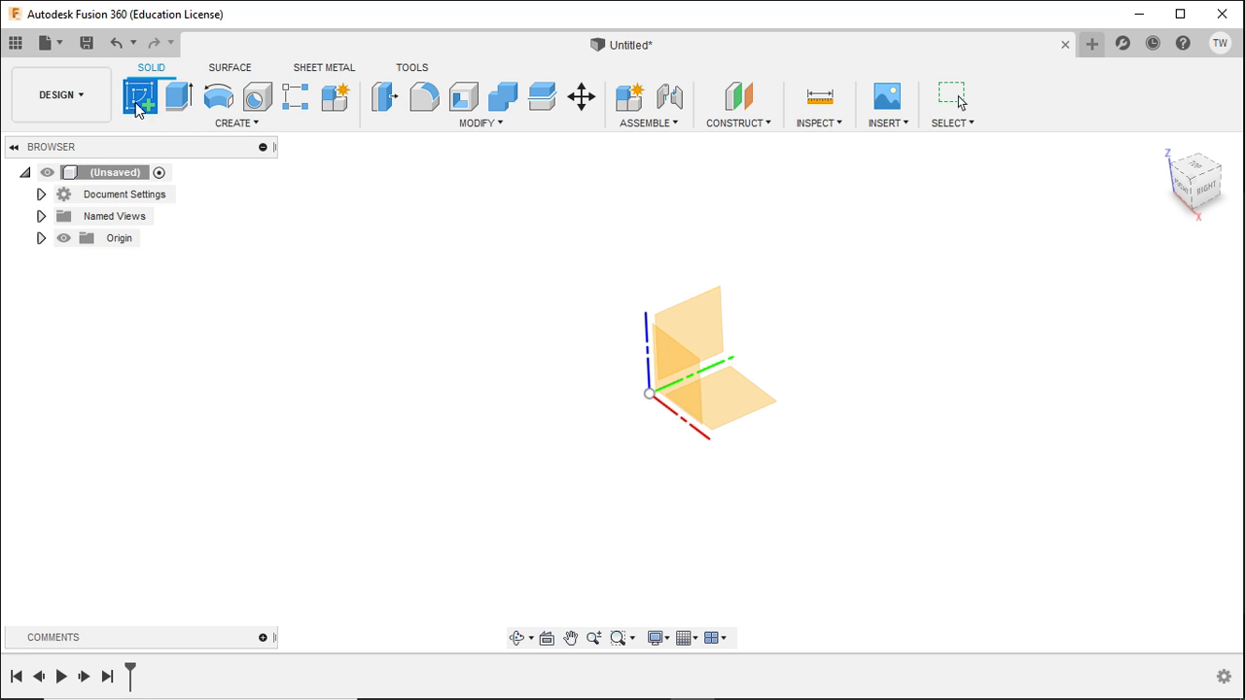
left_click(771, 387)
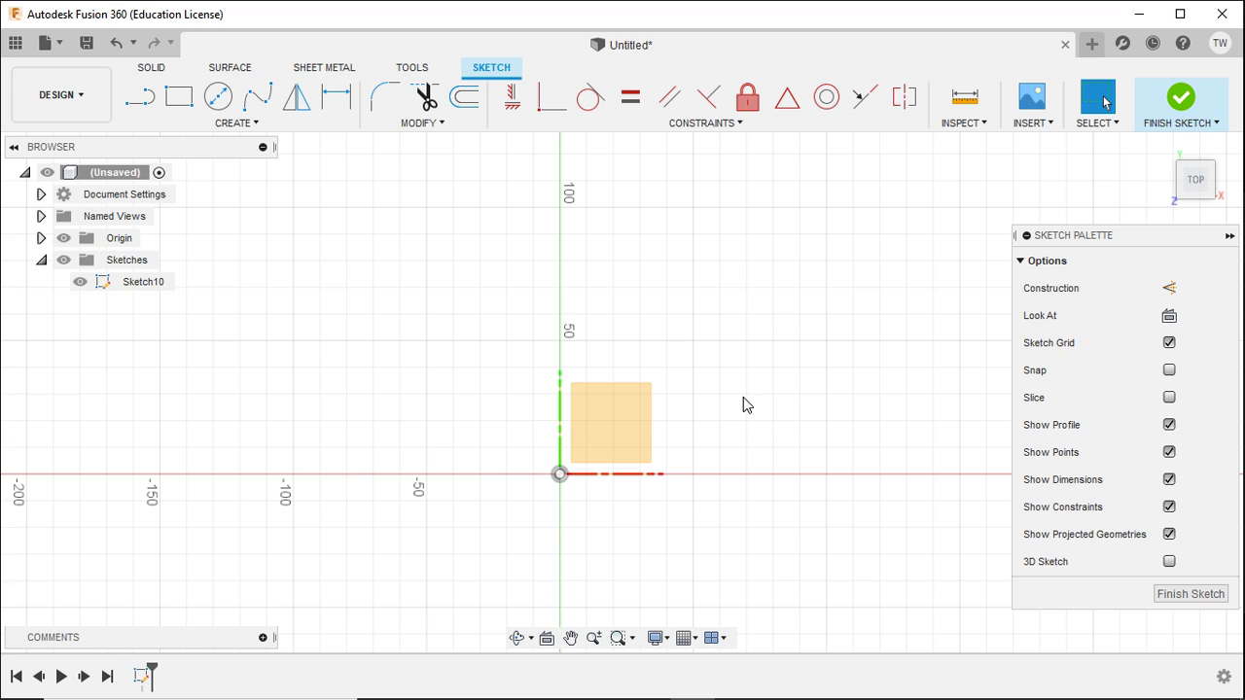
left_click(1159, 146)
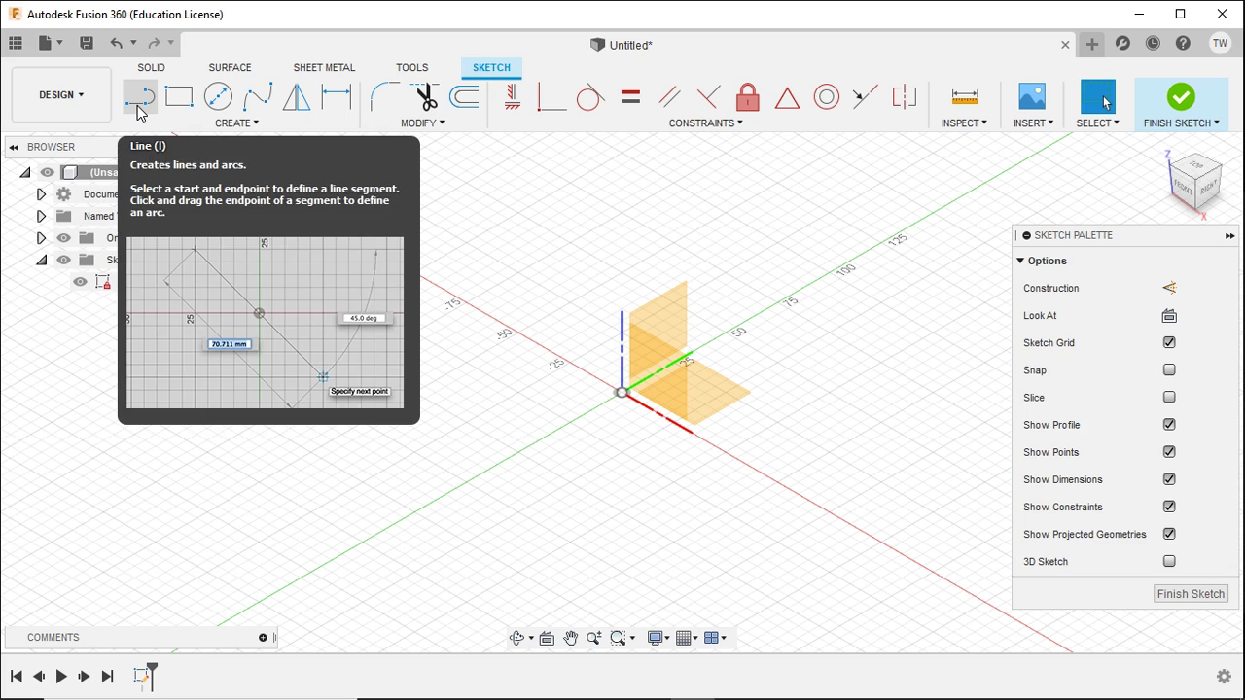
- Sketch a closed rectangle of lines from the origin, about 59 mm long along the green axis, and finish the sketch
left_click(140, 109)
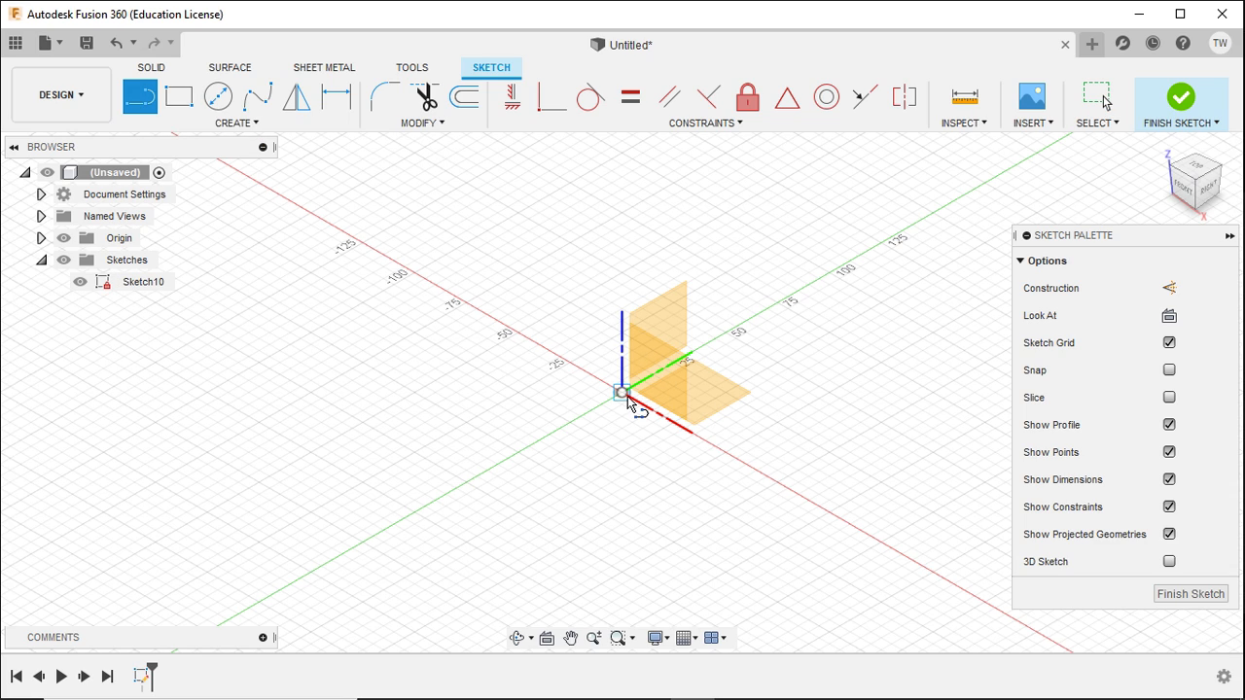
left_click(623, 393)
left_click(744, 328)
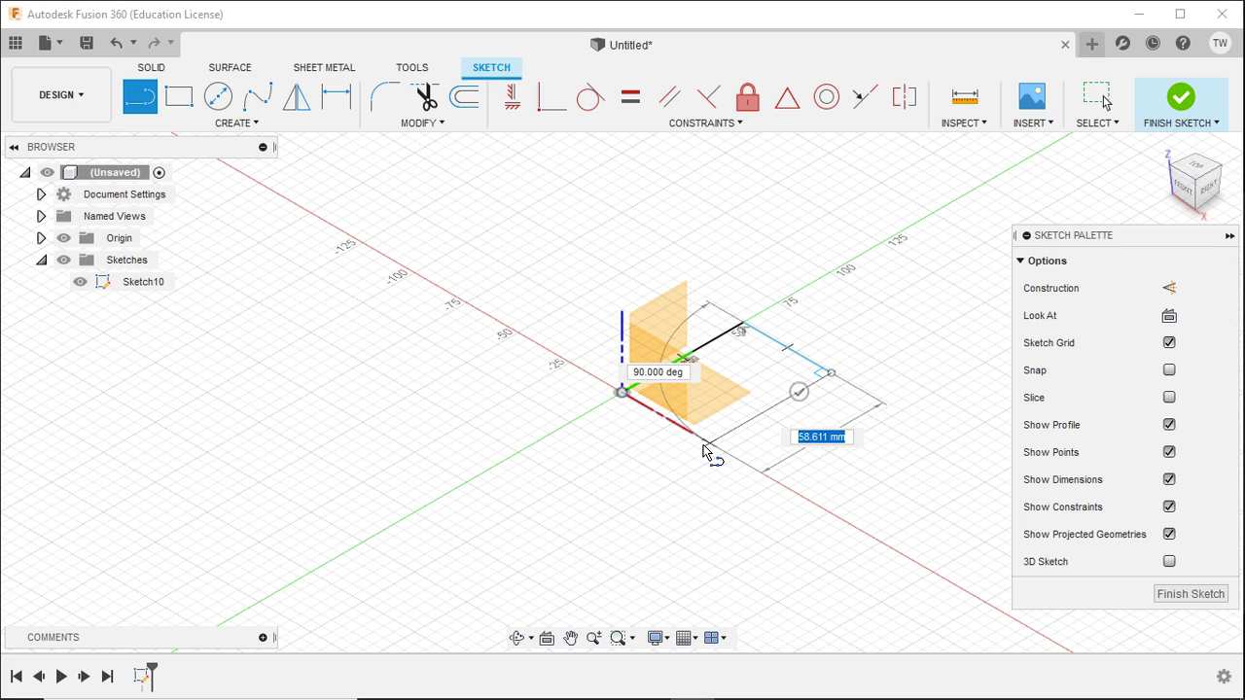
left_click(711, 443)
left_click(622, 394)
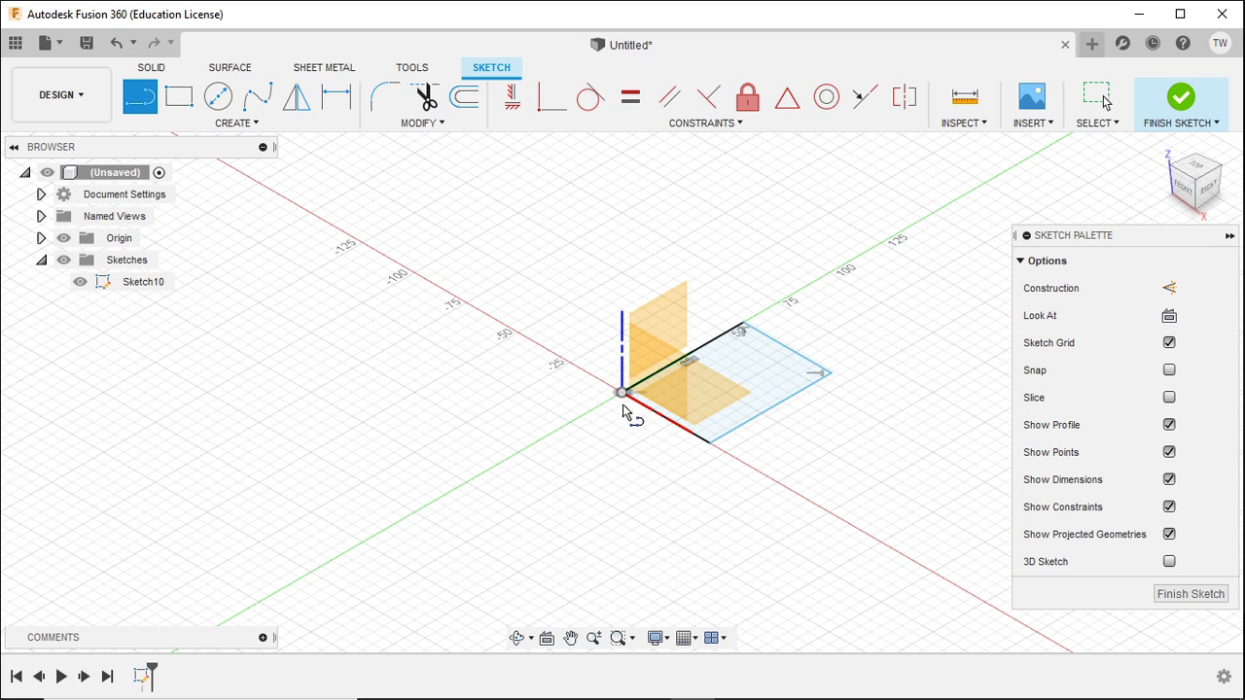
key("Escape")
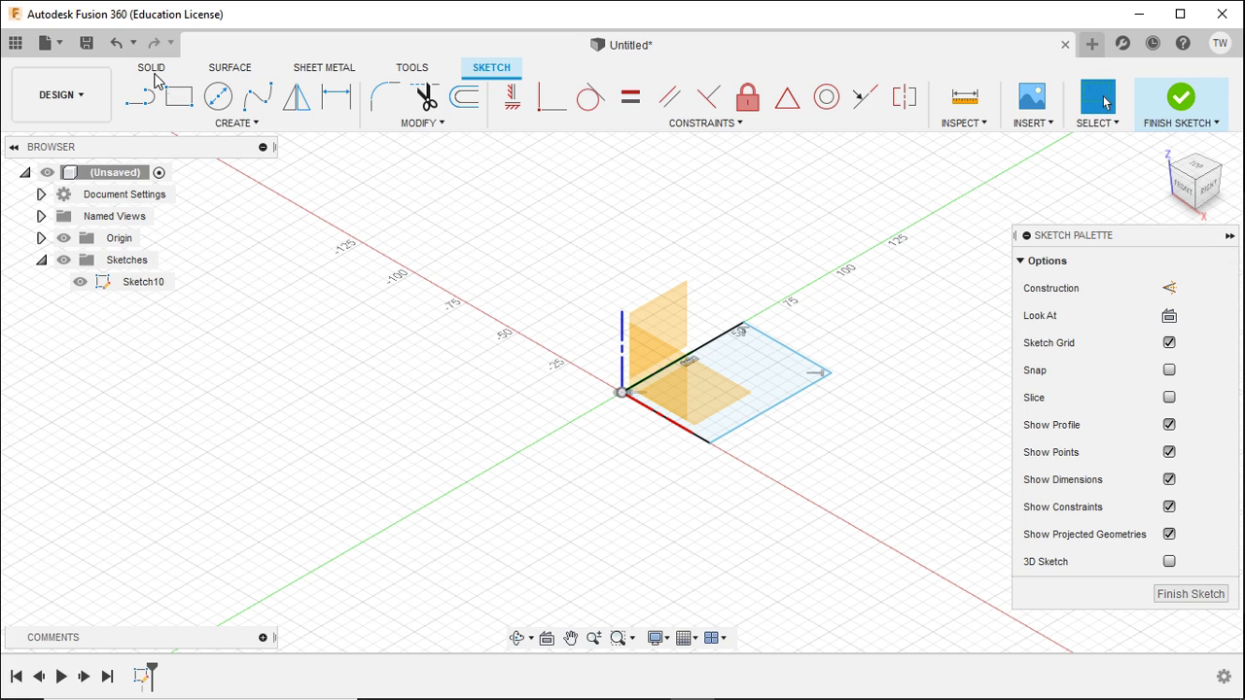
left_click(1181, 99)
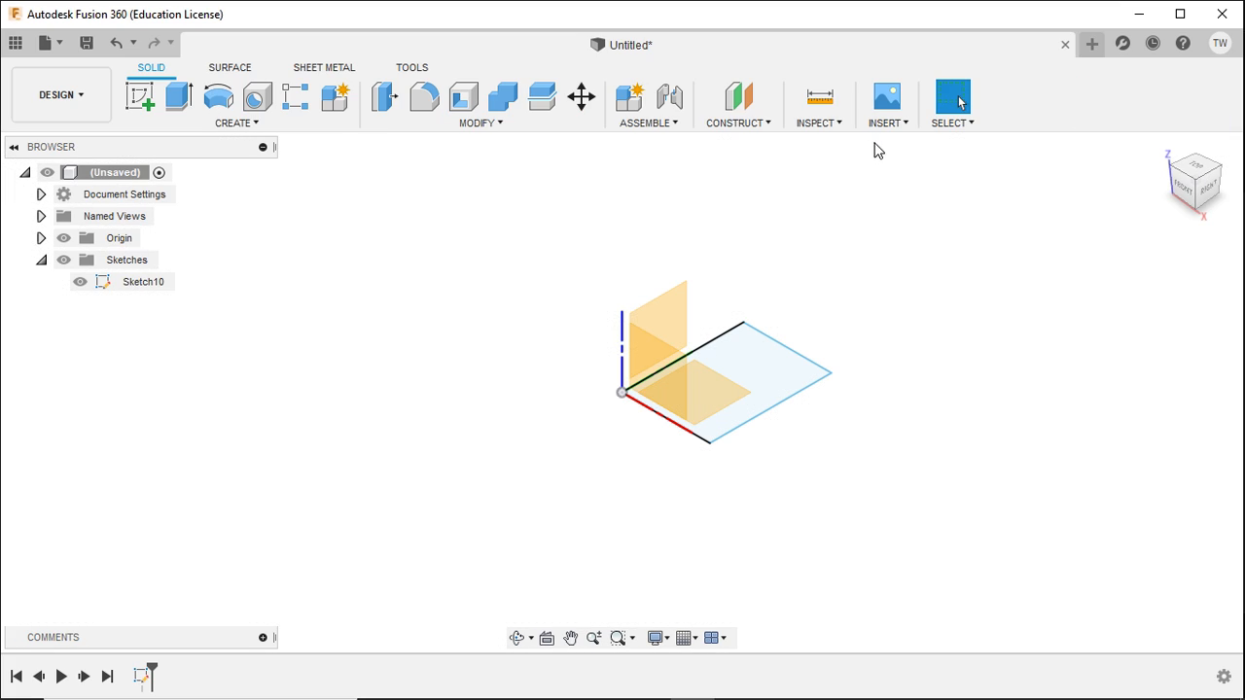
- Hide the origin planes and axes
left_click(63, 238)
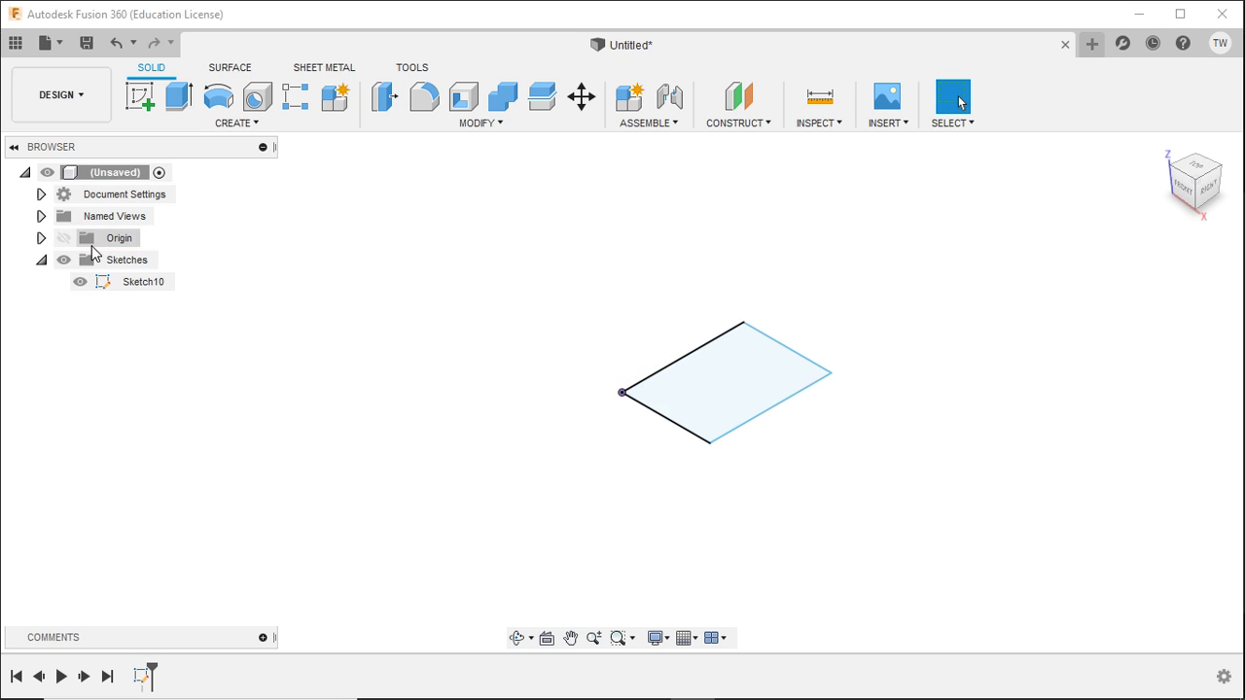
left_click(58, 244)
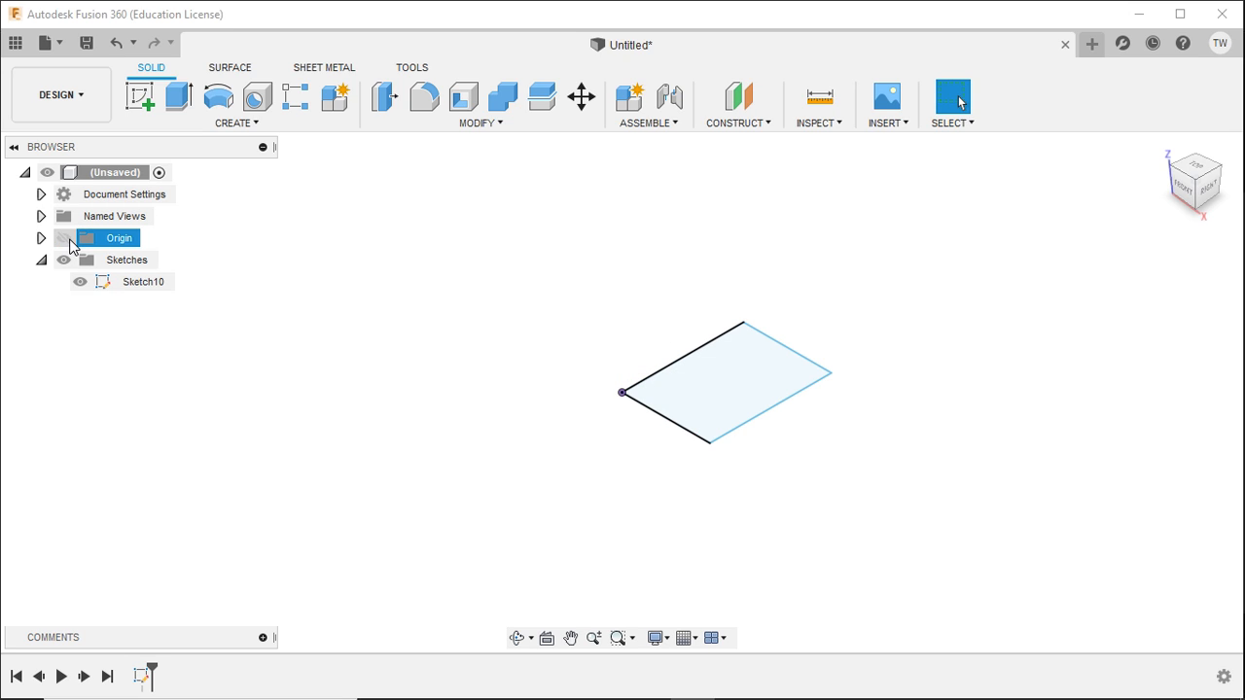
left_click(70, 240)
left_click(70, 240)
left_click(70, 240)
- Extrude the rectangular profile upward 30 mm as a new body
left_click(172, 118)
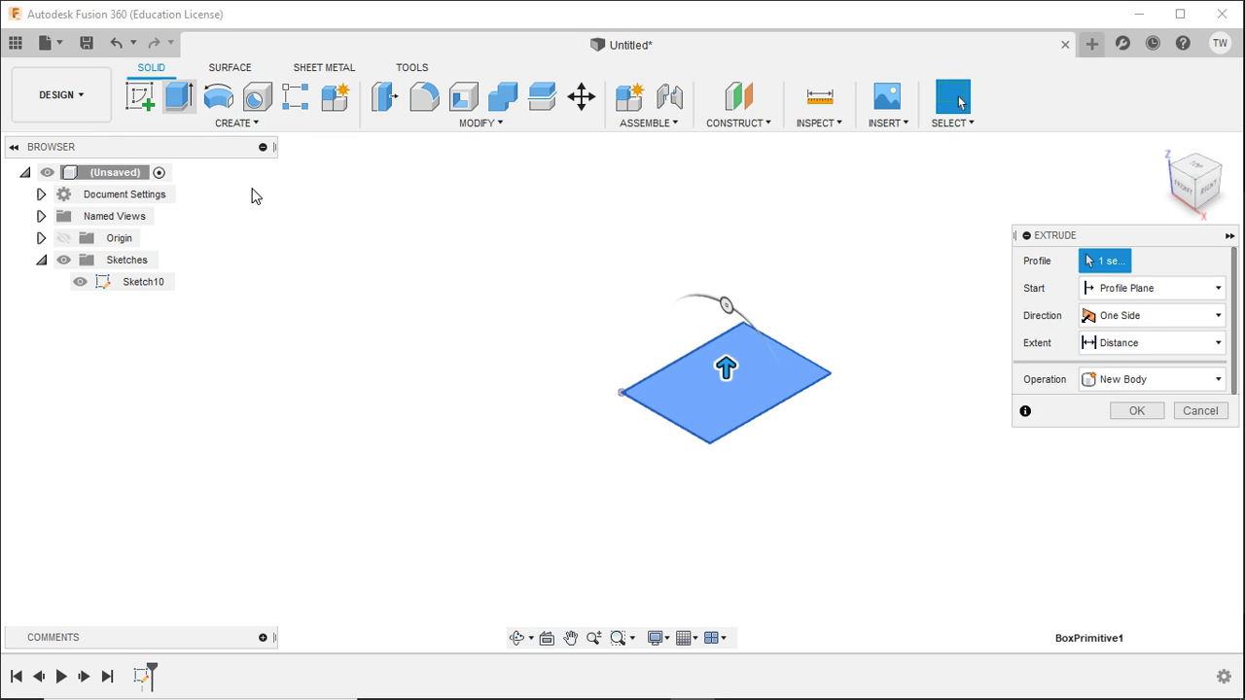
left_click_drag(725, 367, 725, 260)
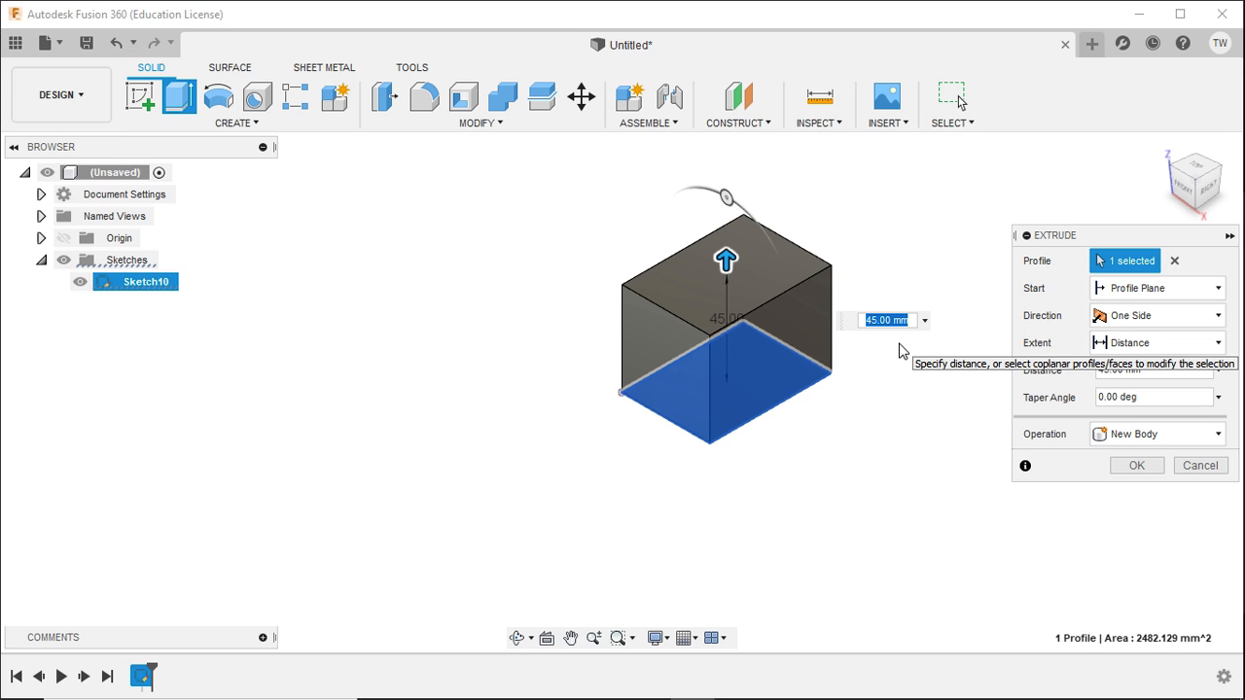
type("30")
key("Return")
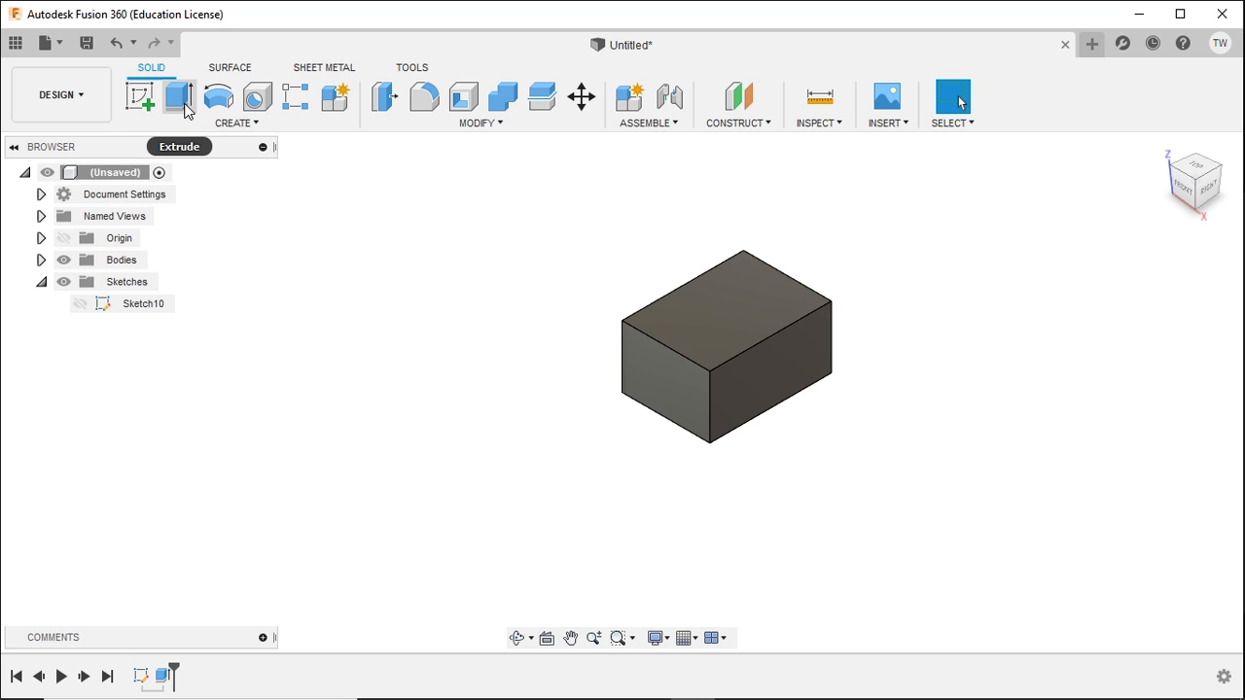
mouse_move(582, 331)
middle_mouse_down("shift")
mouse_move(651, 273)
mouse_move(612, 275)
mouse_move(617, 348)
mouse_move(591, 307)
mouse_move(572, 321)
middle_mouse_up("shift")
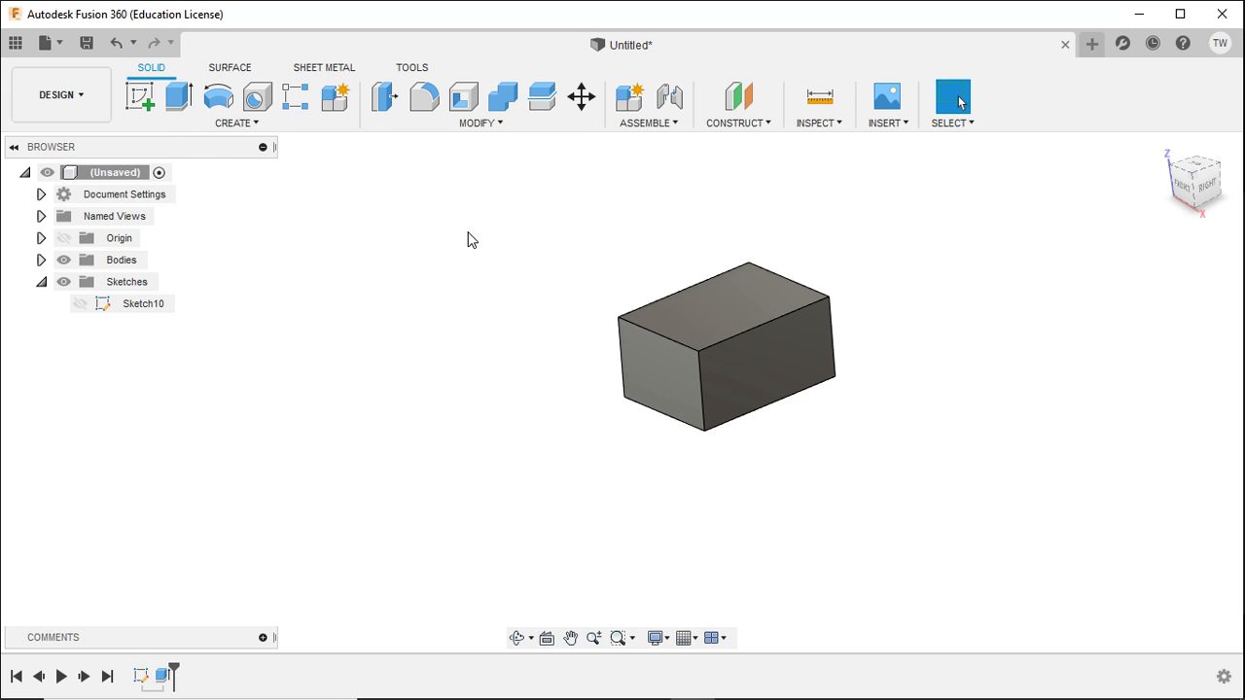
- Delete the rectangle sketch together with its extrusion
left_click(188, 124)
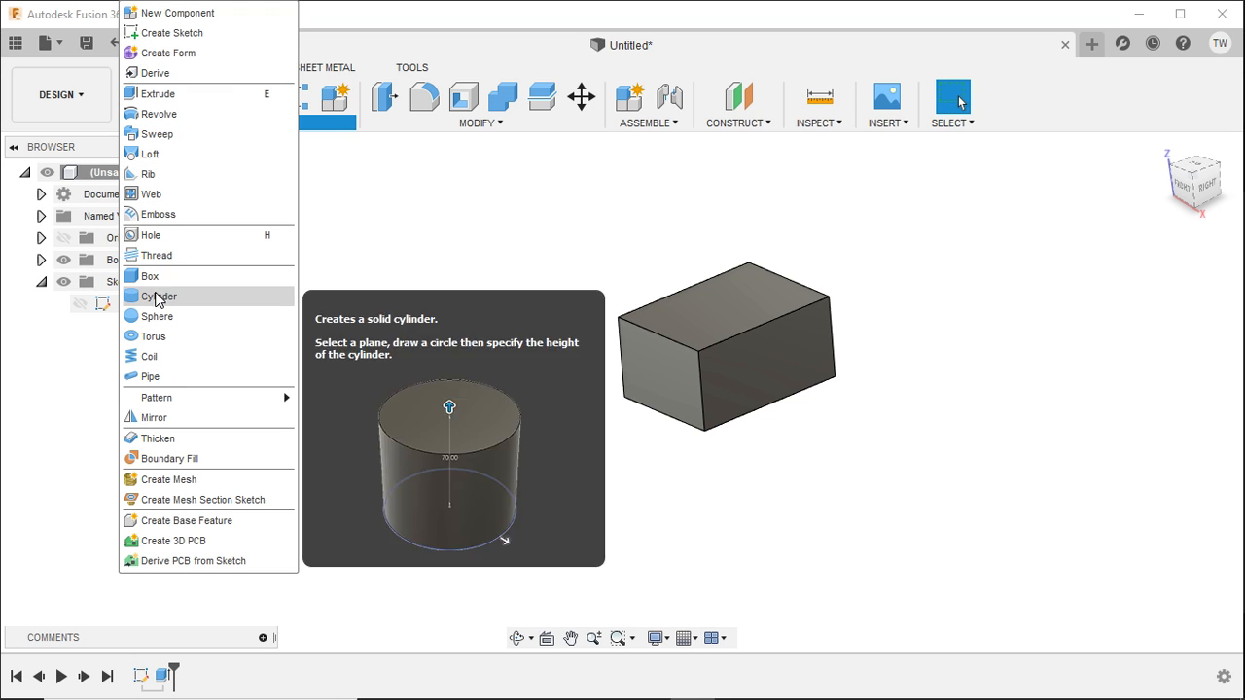
left_click(552, 261)
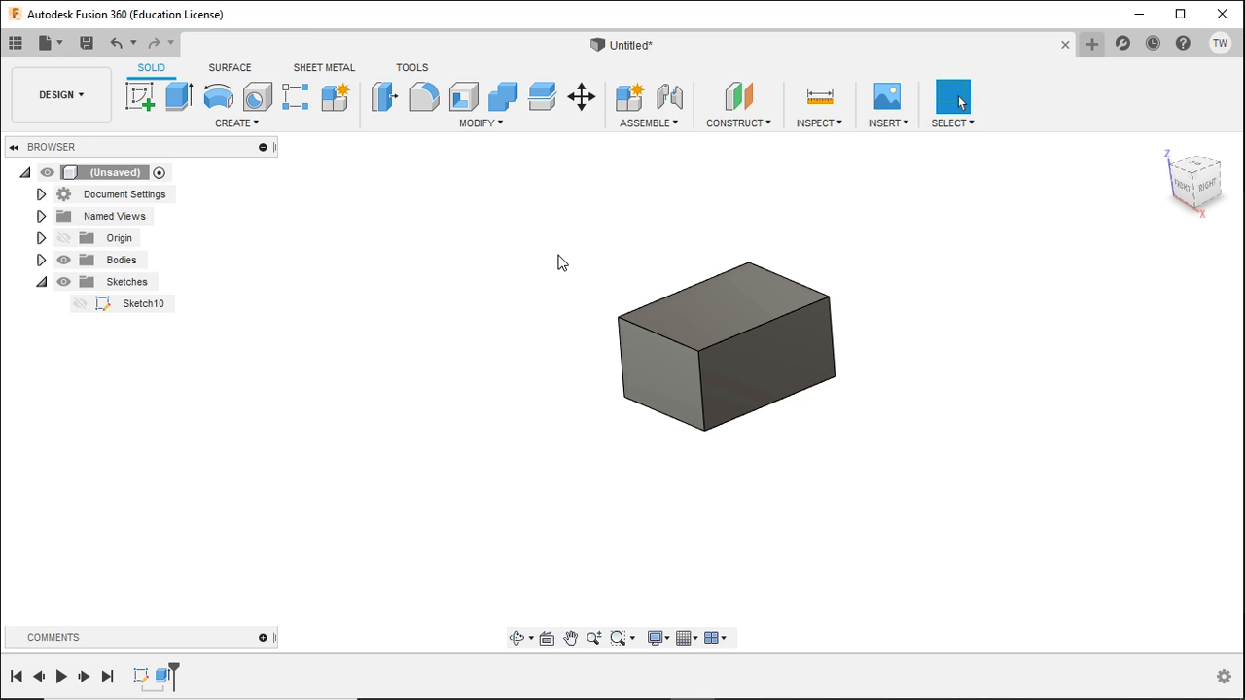
left_click(144, 678)
left_click(163, 676, "shift")
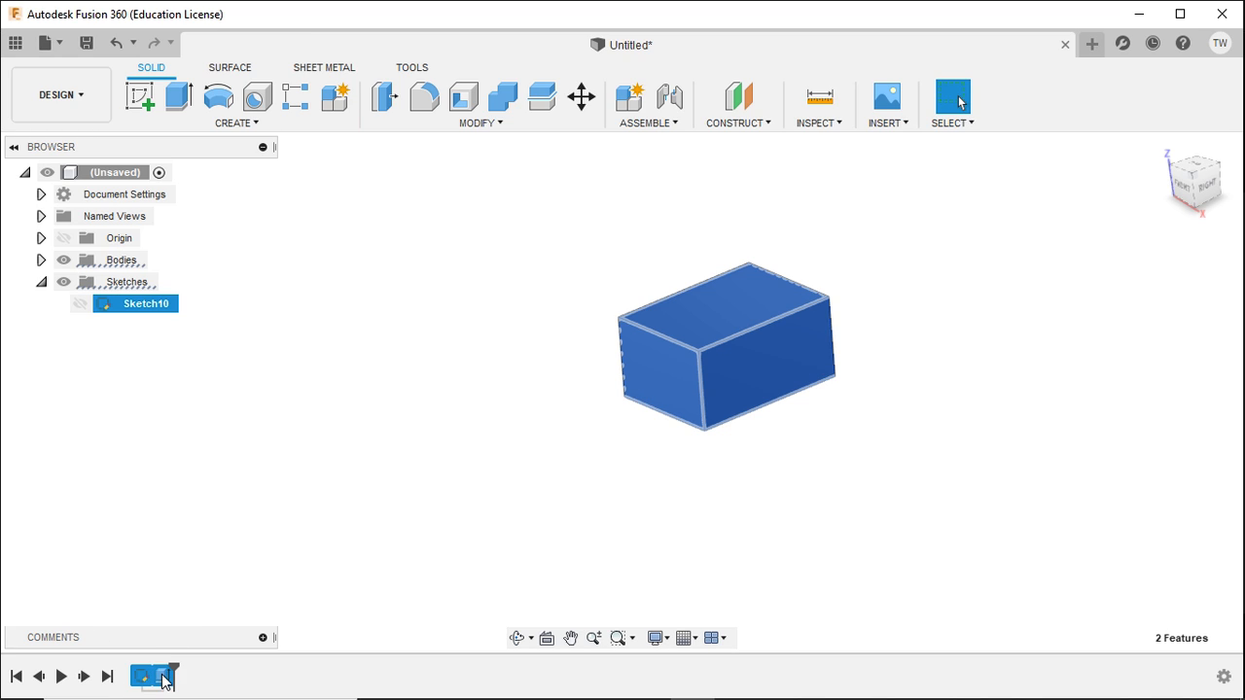
key("Delete")
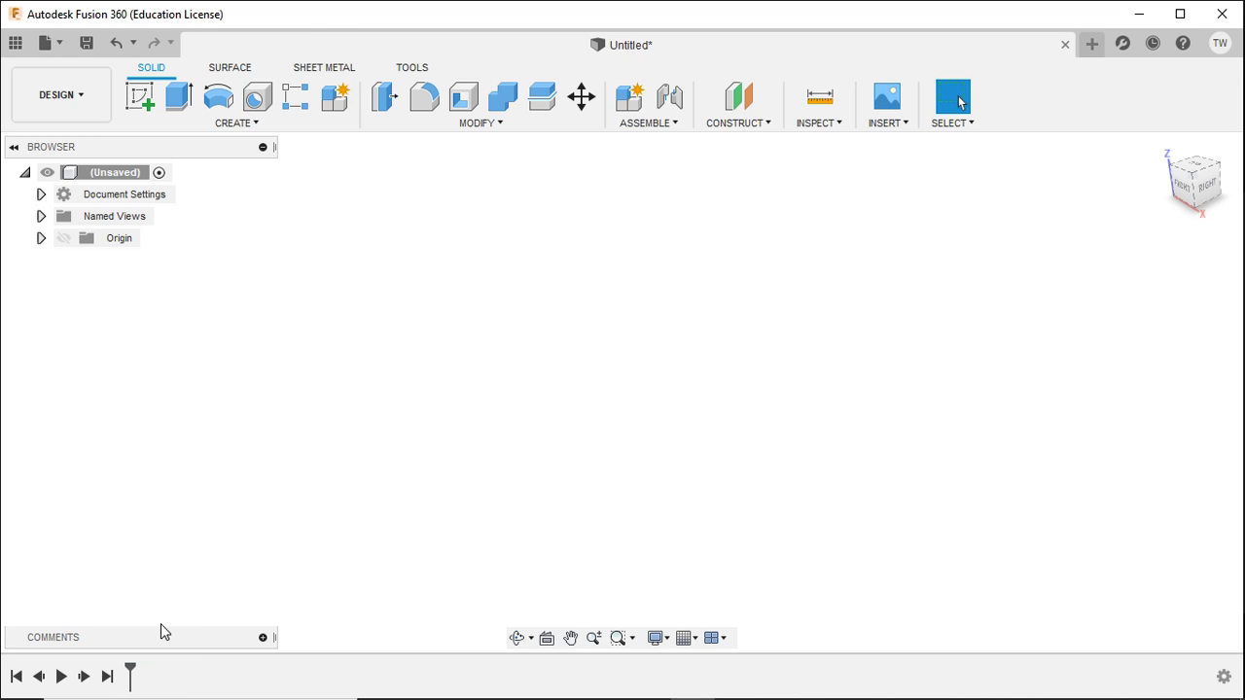
- Create a solid cylinder centred on the origin on the horizontal plane, 50 mm in diameter and 50 mm high, as a new body
left_click(243, 123)
left_click(148, 276)
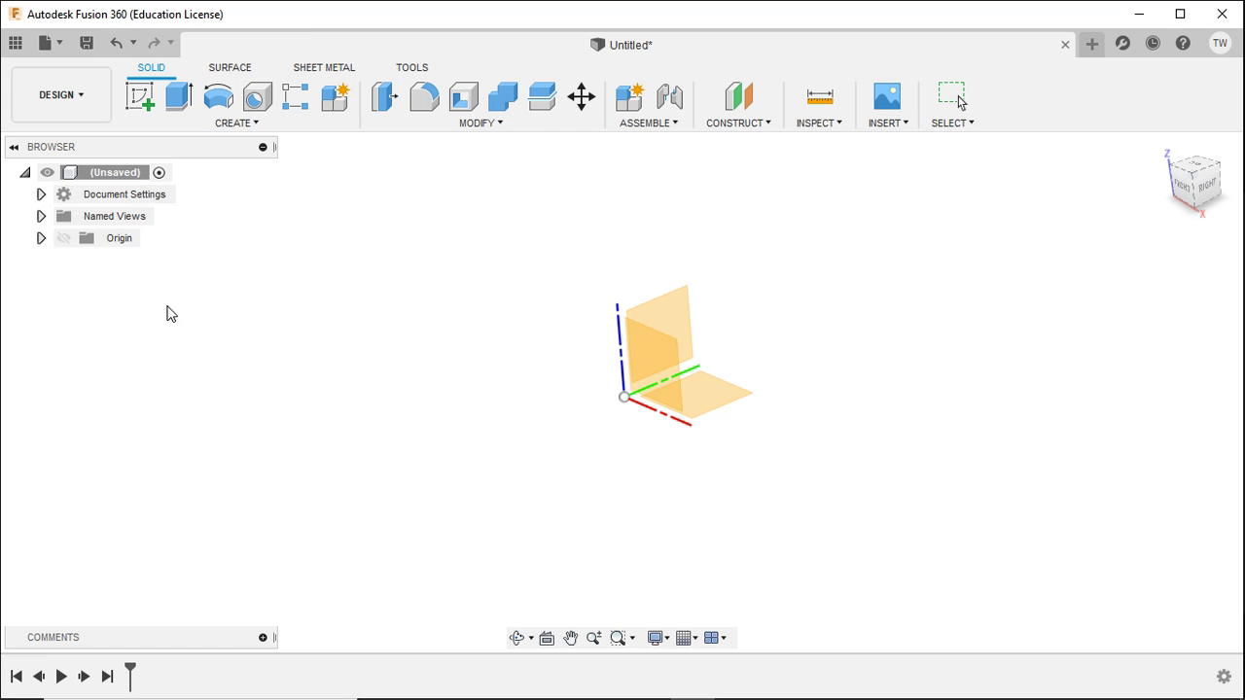
left_click(1164, 150)
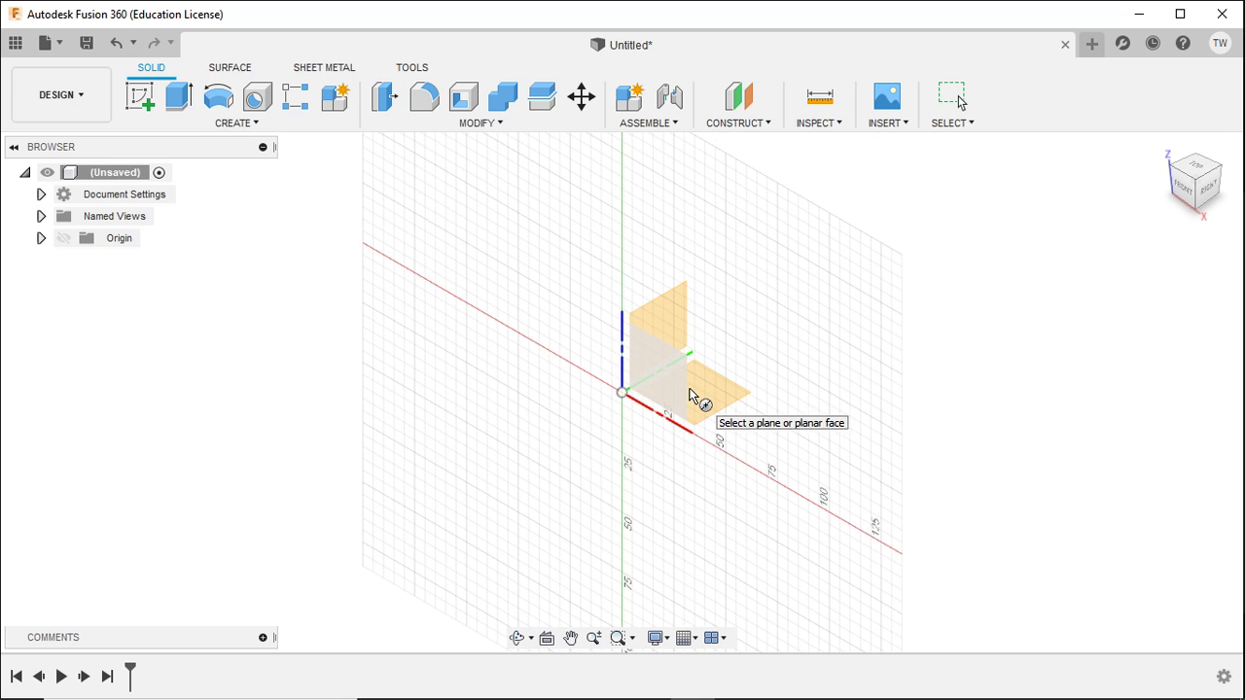
left_click(728, 388)
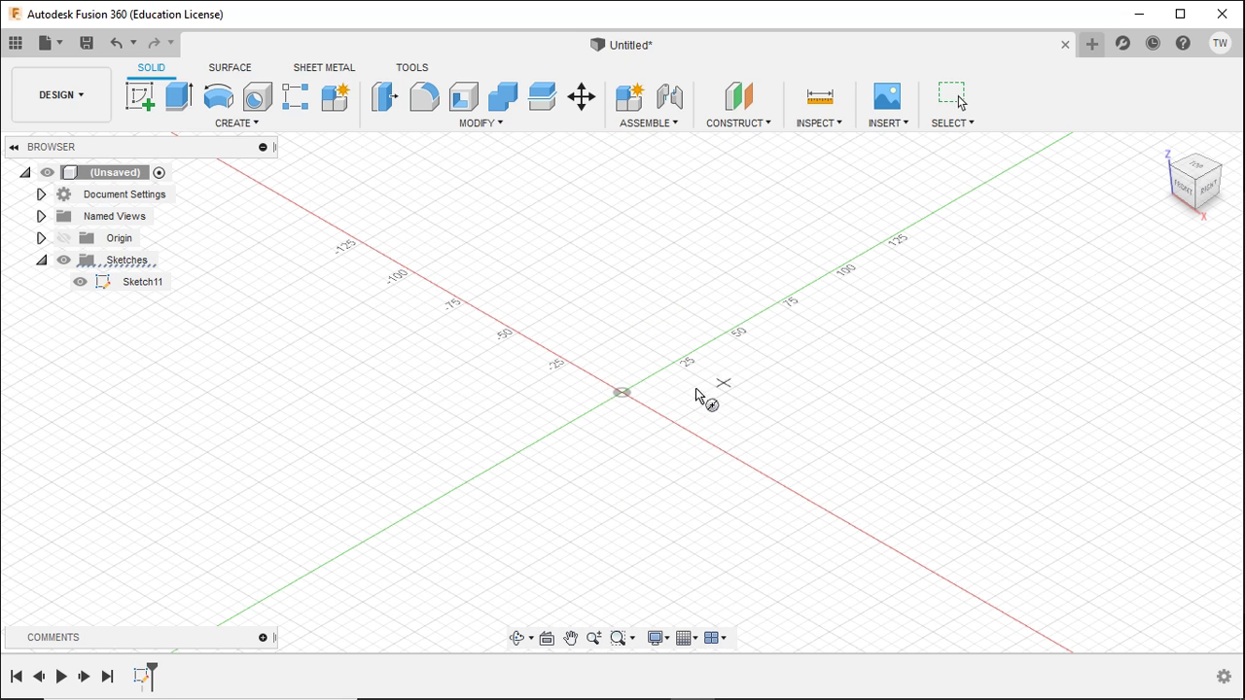
left_click(622, 392)
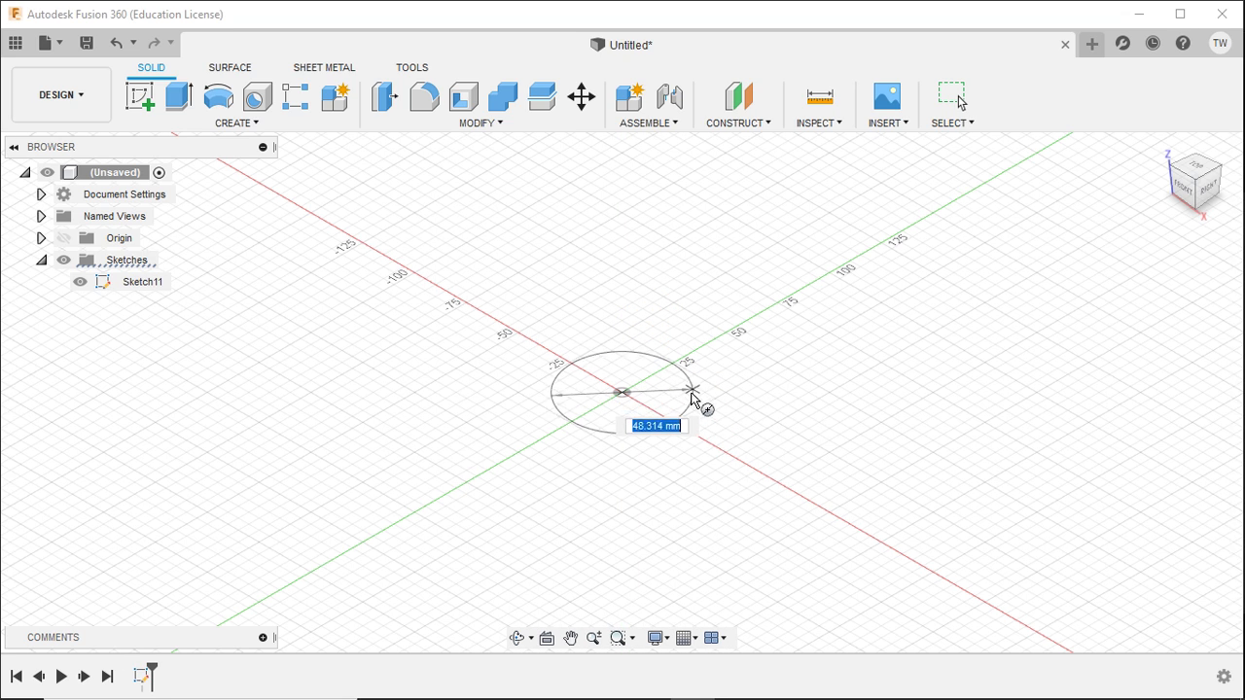
type("50")
key("Tab")
key("Return")
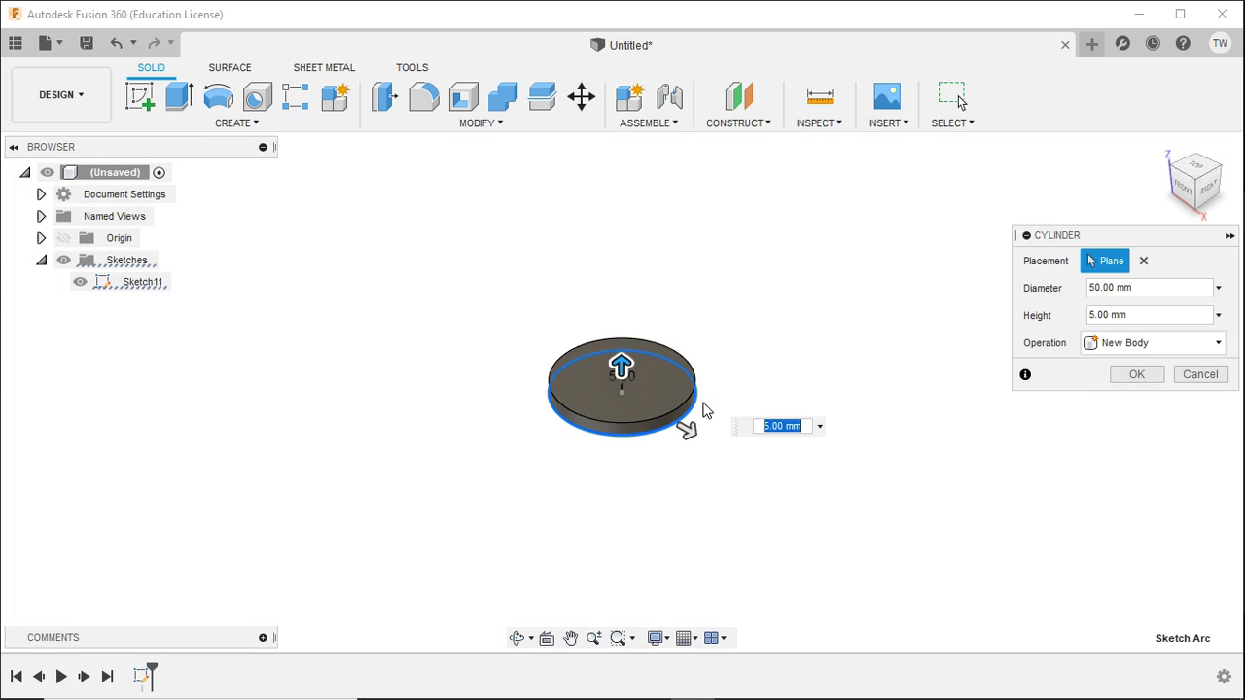
type("50")
key("Return")
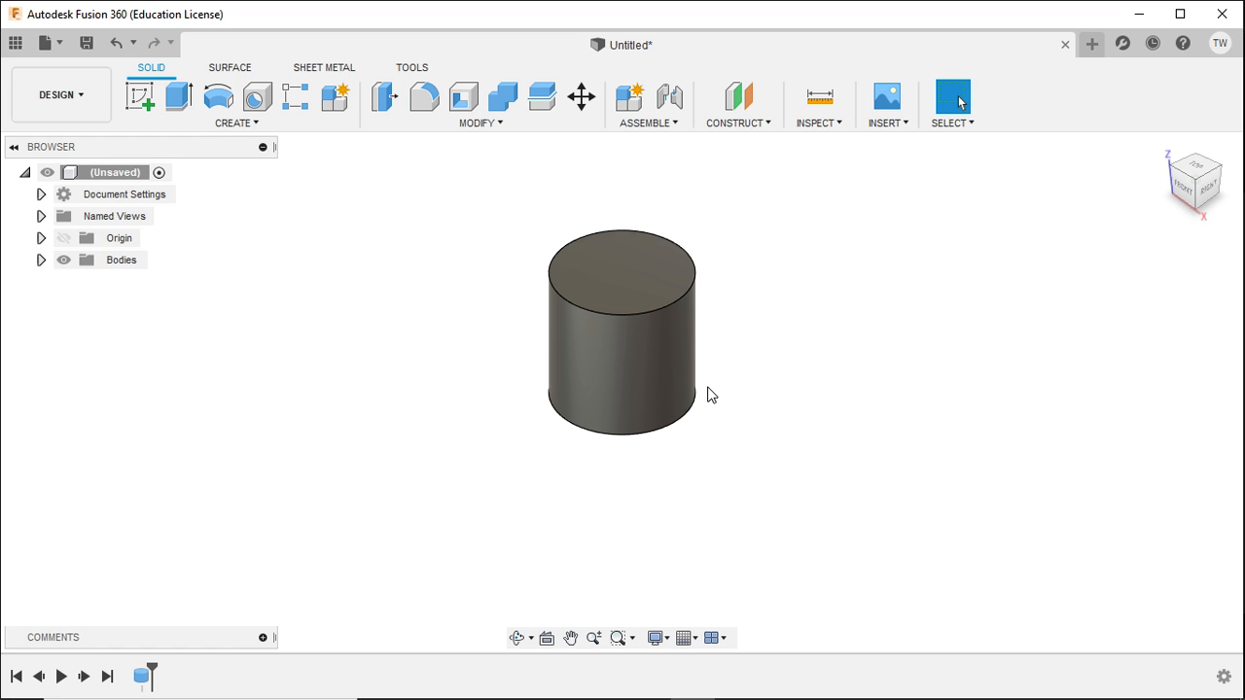
- Delete the cylinder primitive from the design
middle_click_drag(725, 425, 756, 435, "shift")
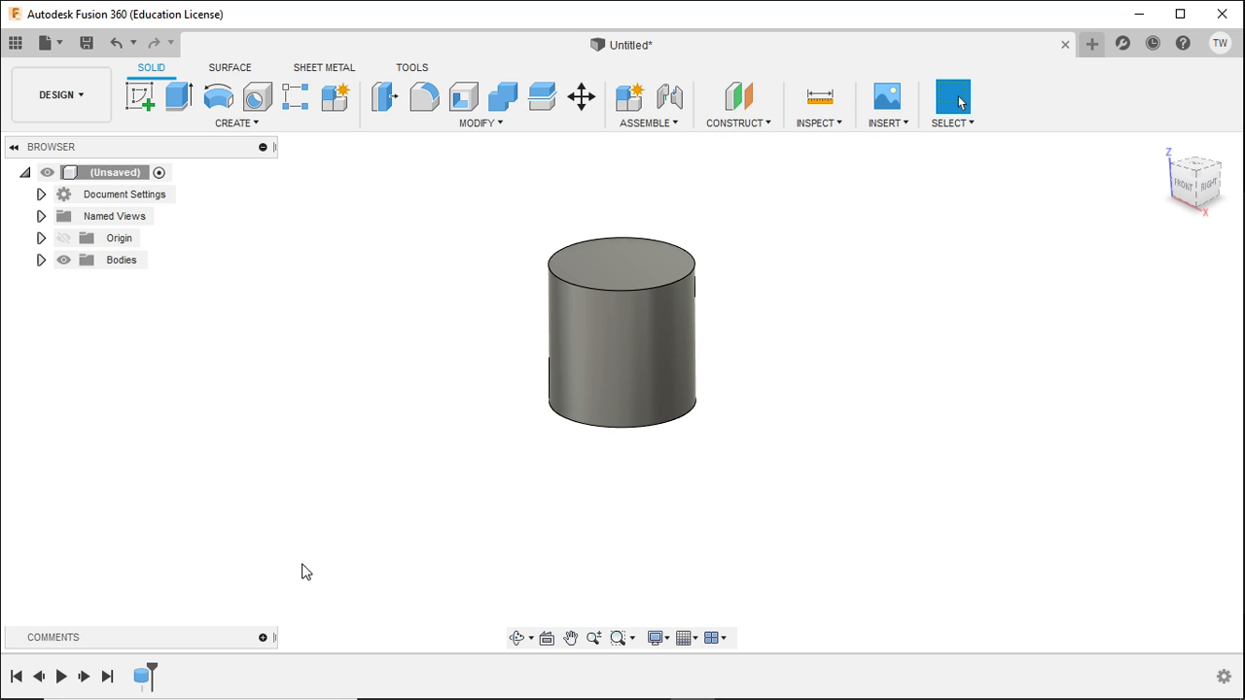
left_click(142, 677)
key("Delete")
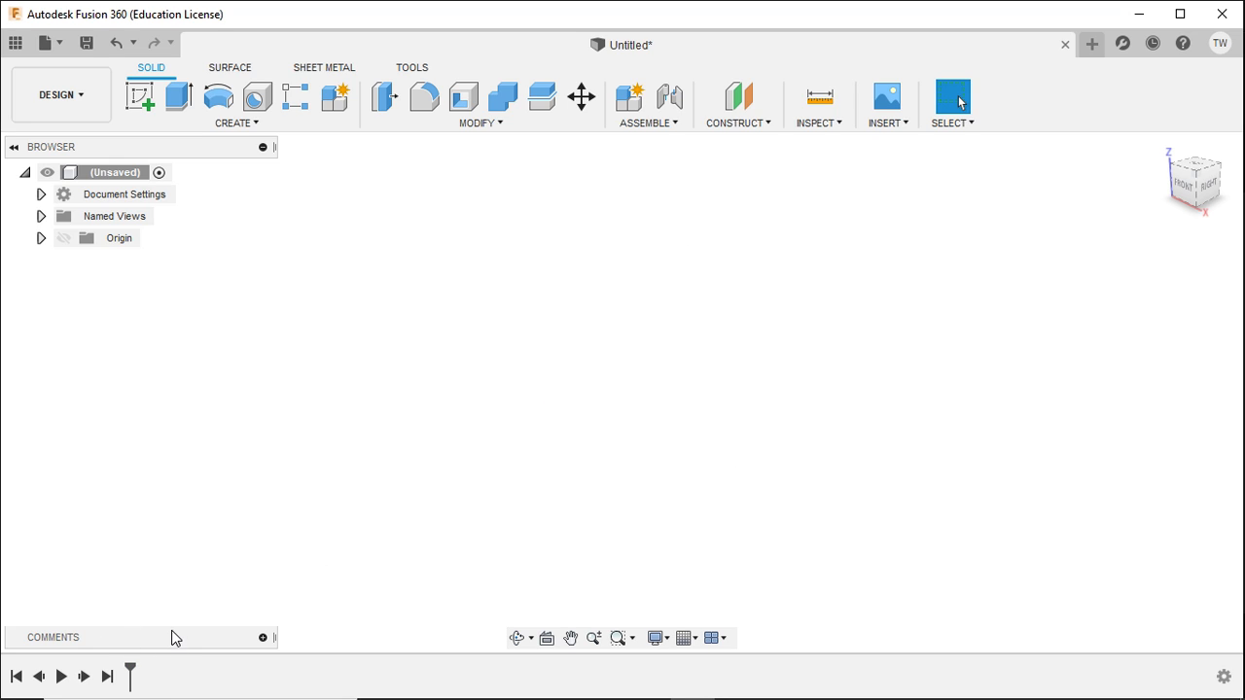
- Sketch a rectangle from the origin on the vertical YZ plane, about 40 mm wide and 64 mm tall
left_click(139, 95)
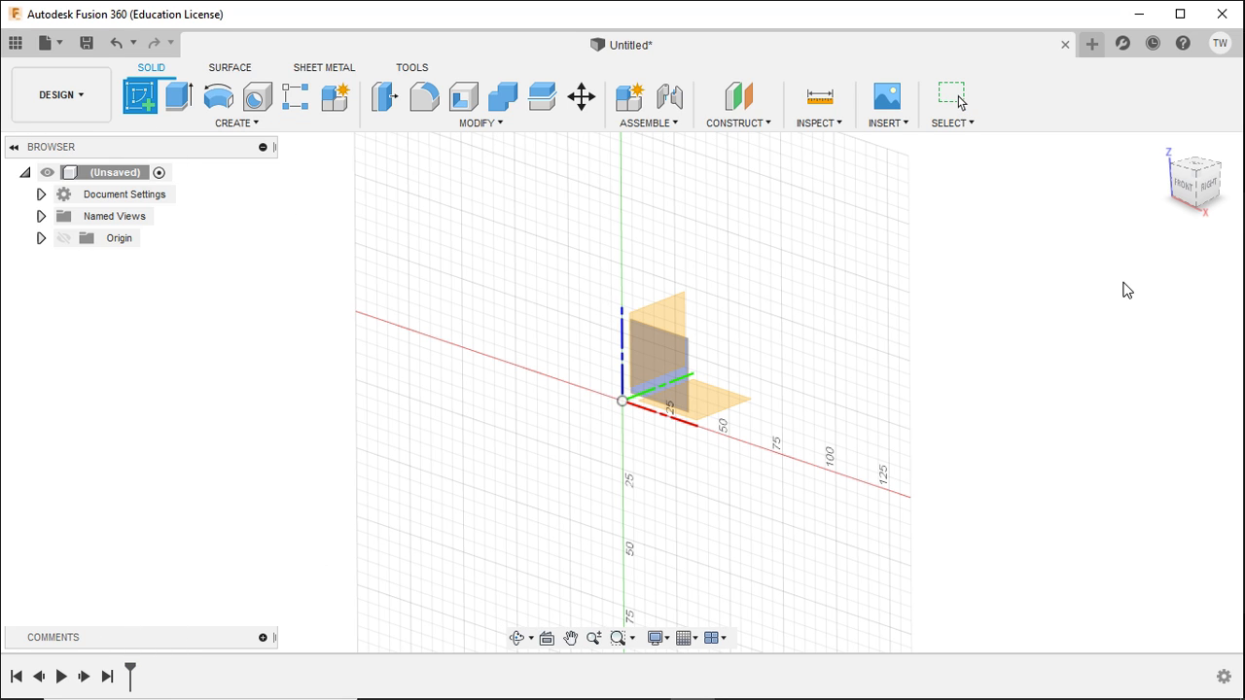
left_click(1163, 147)
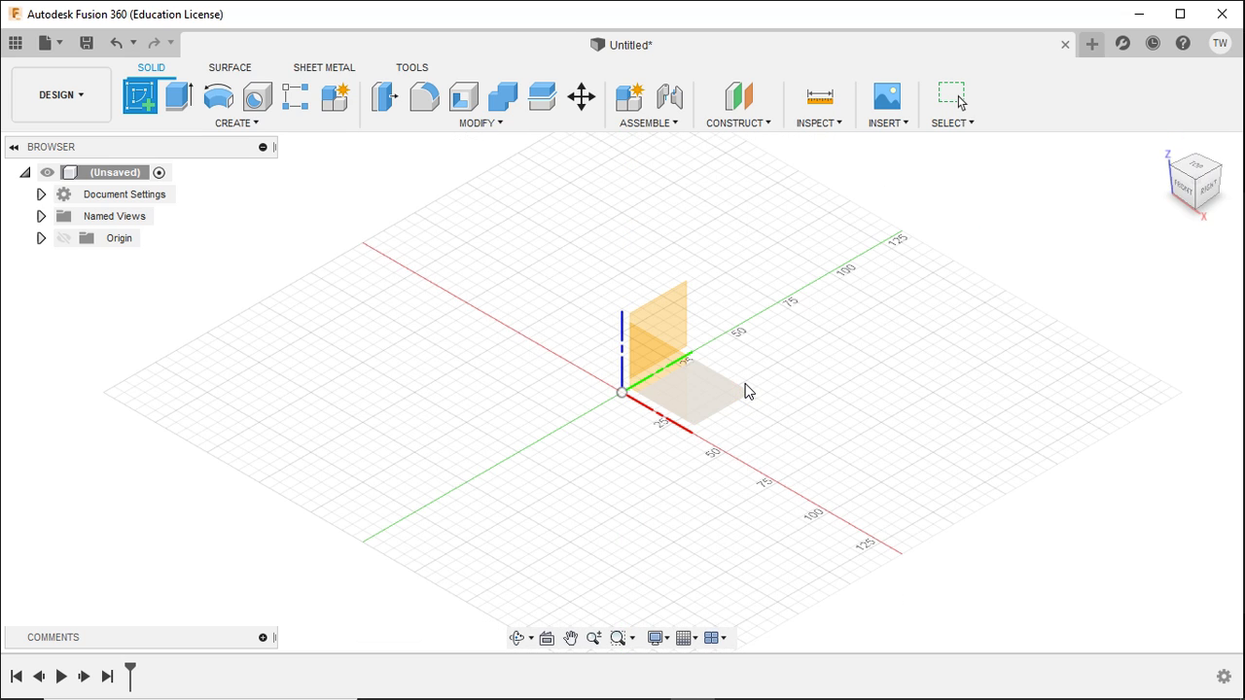
left_click(654, 313)
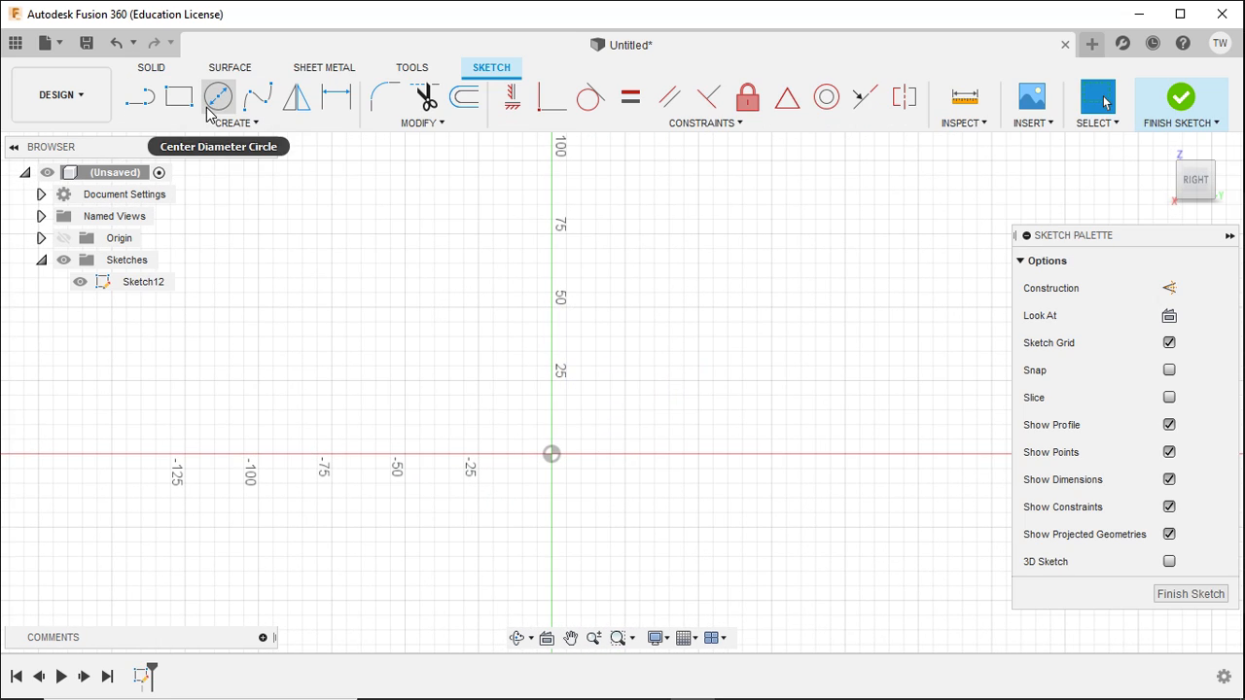
left_click(139, 95)
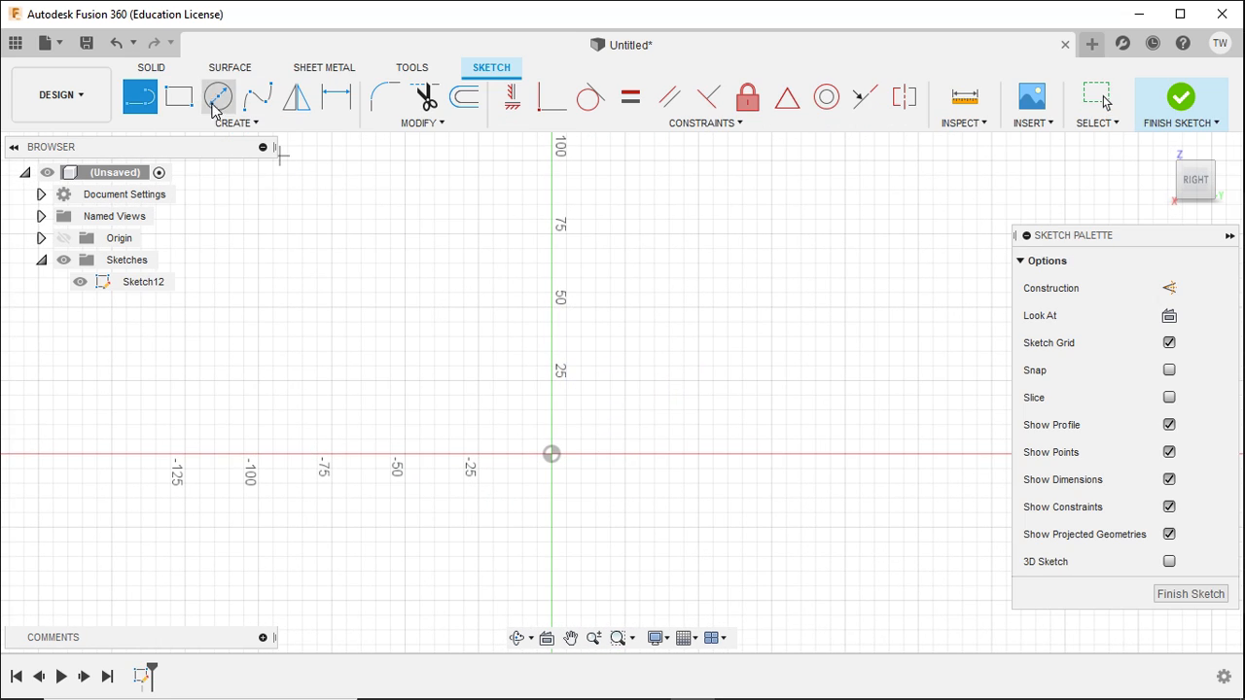
left_click(181, 102)
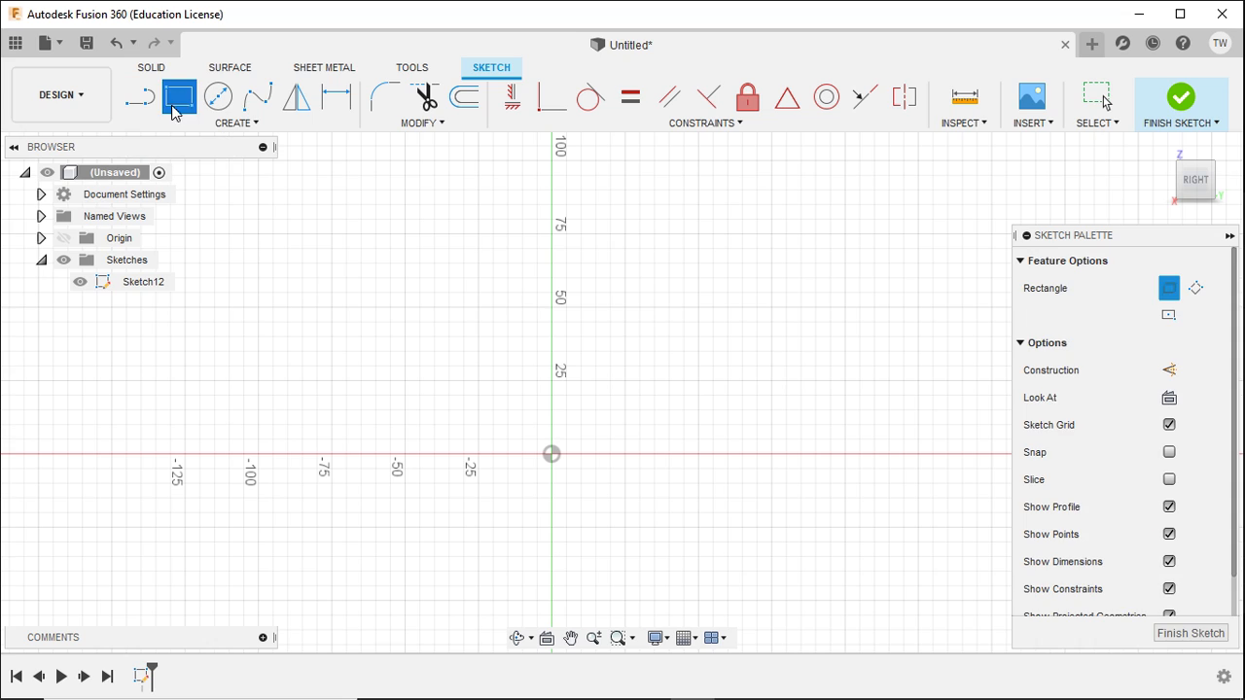
left_click(552, 455)
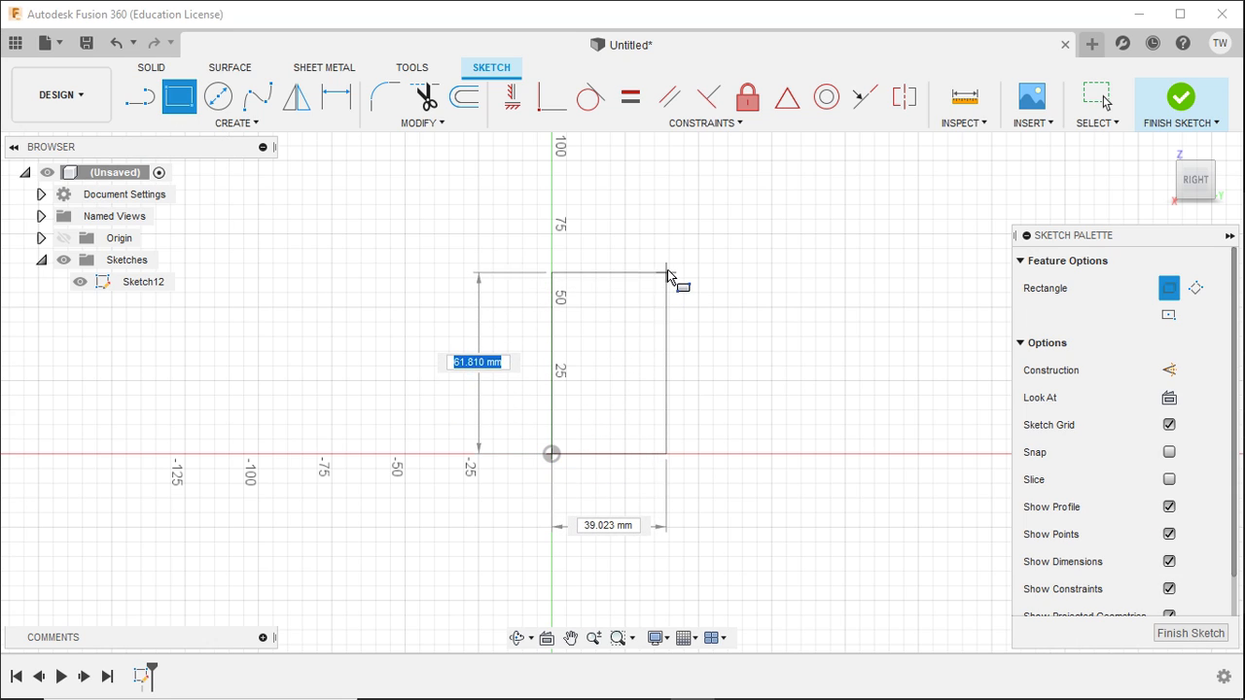
left_click(668, 267)
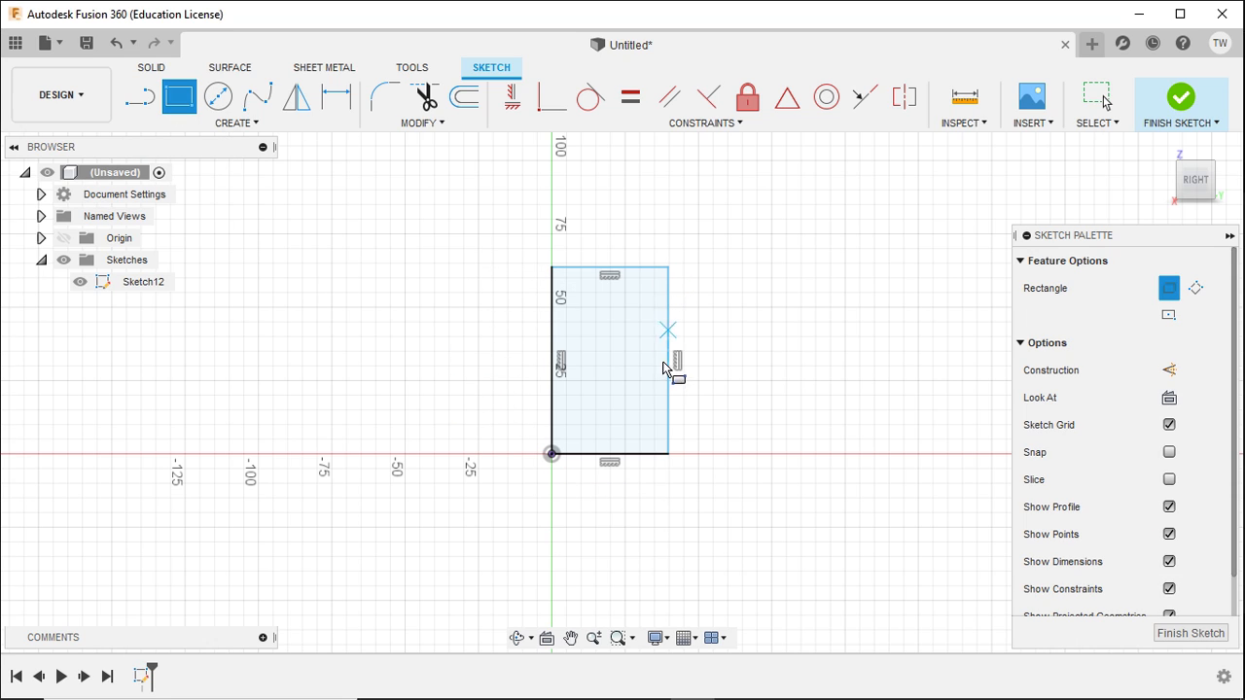
- Dimension the rectangle's vertical side along the axis at 50 mm
left_click(339, 101)
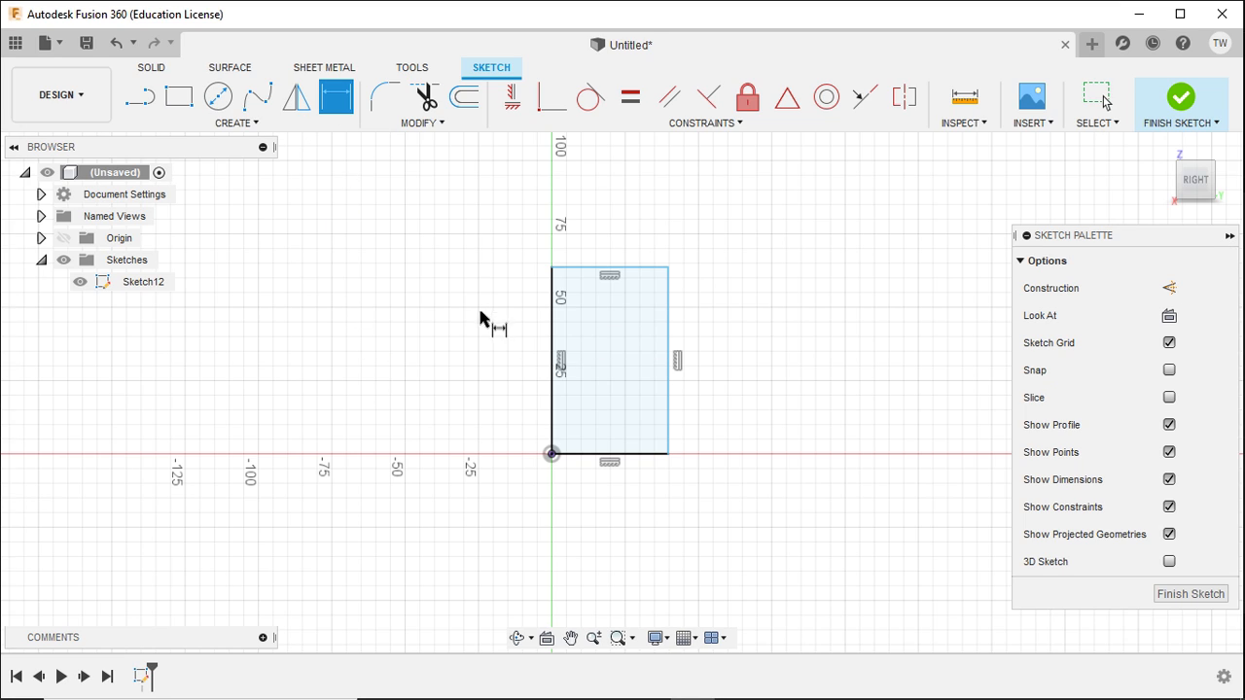
key("Escape")
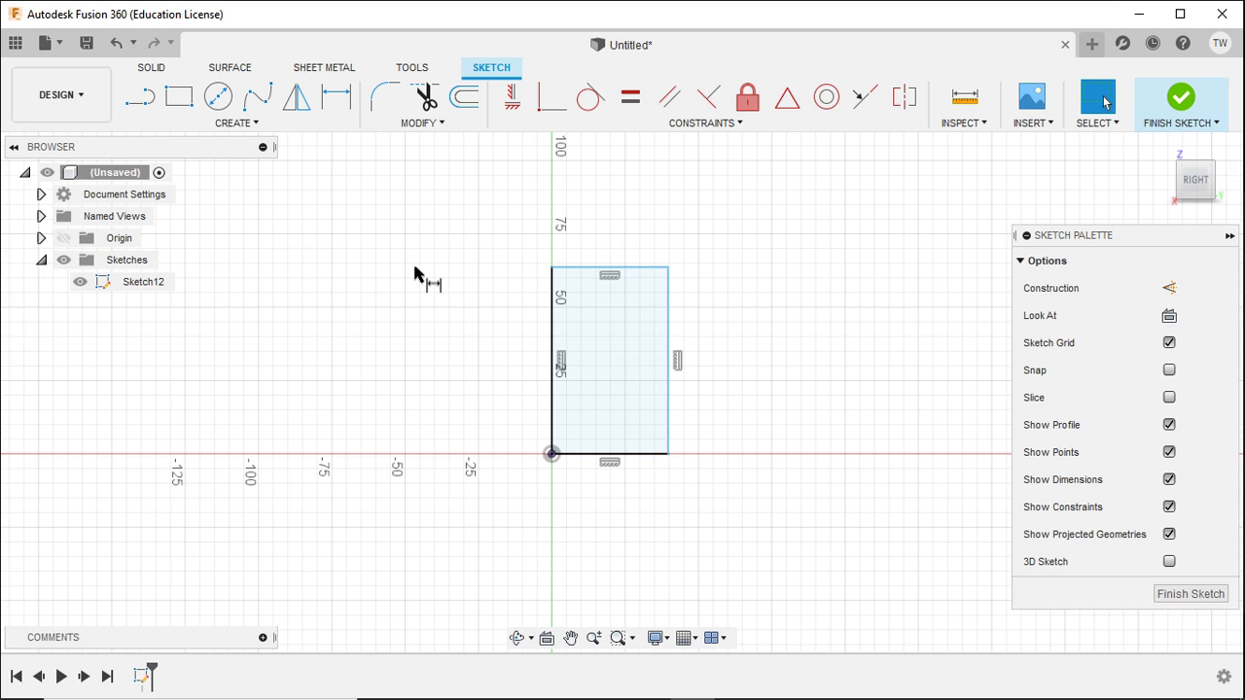
key("d")
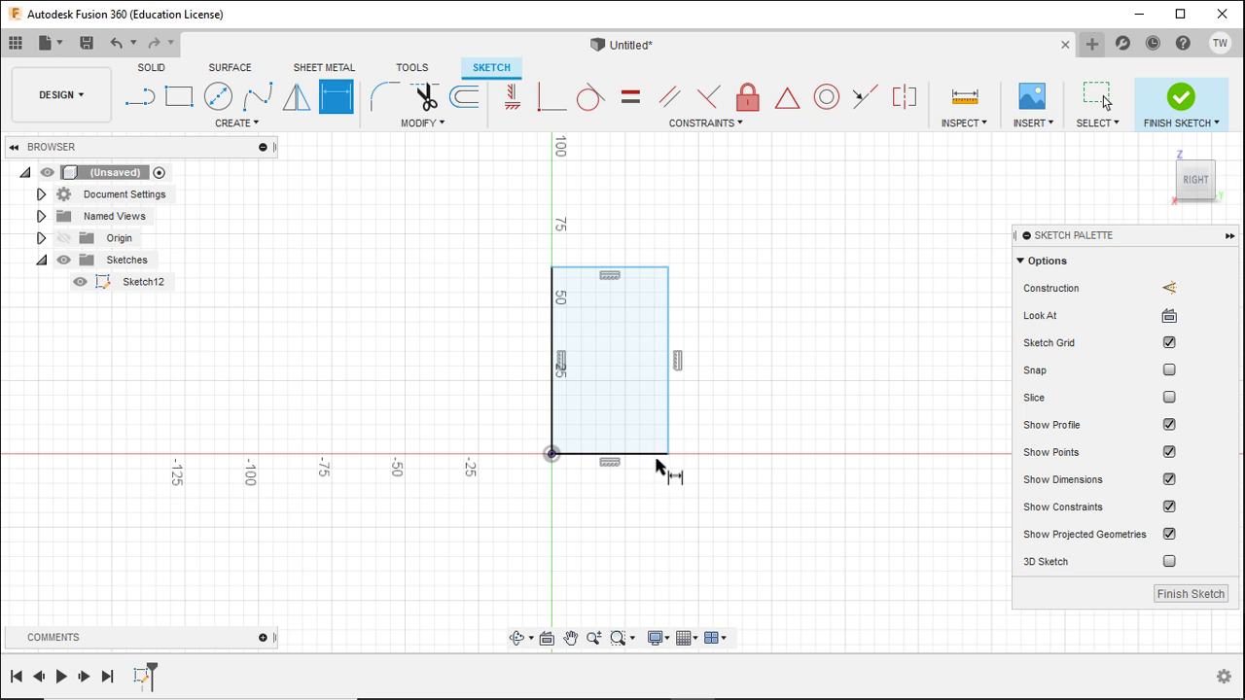
left_click(553, 381)
left_click(489, 368)
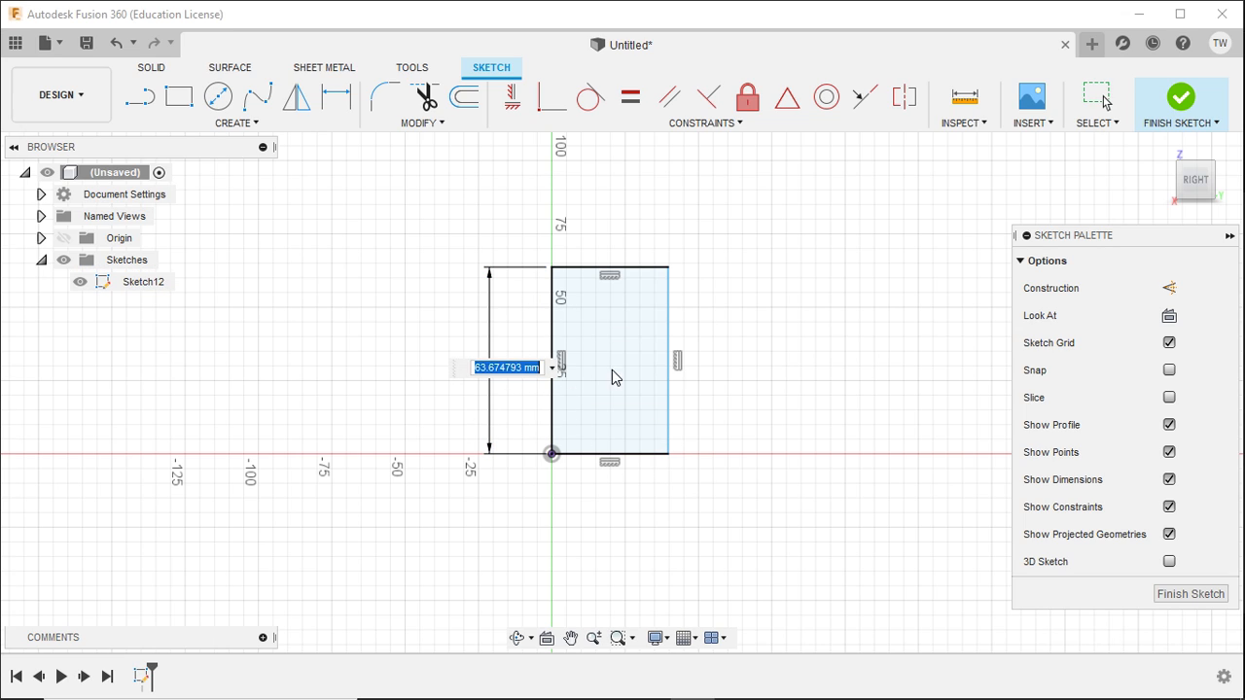
type("50")
key("Return")
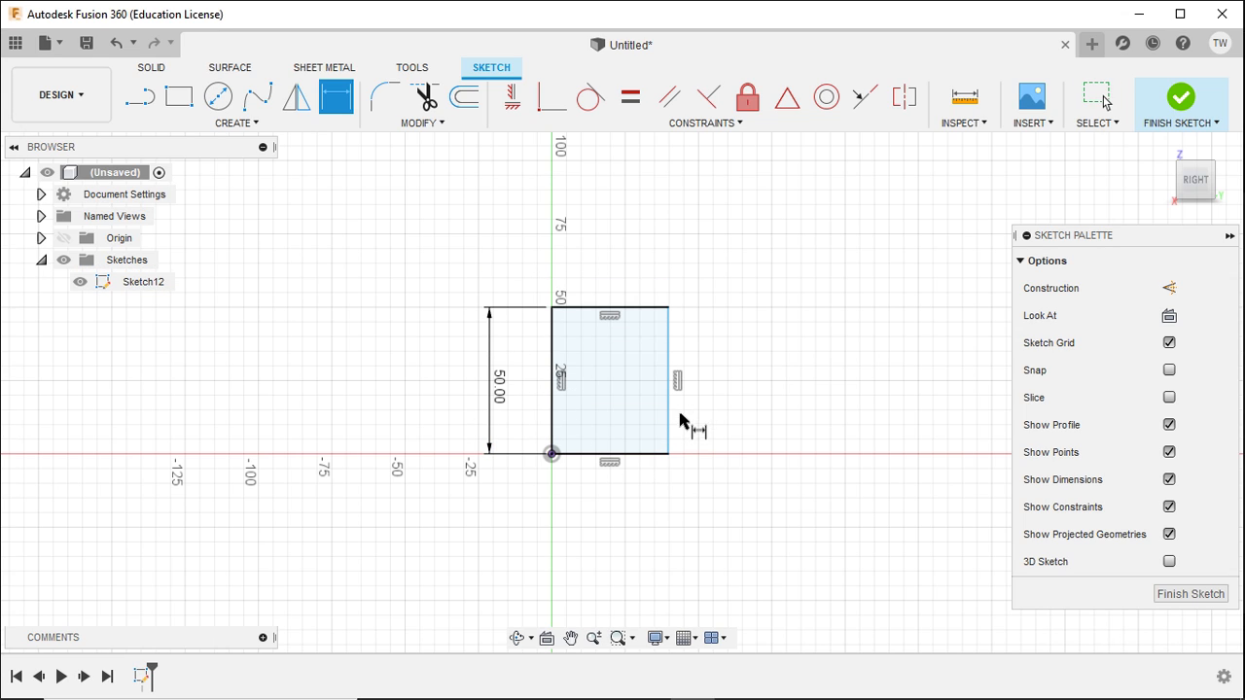
- Dimension the rectangle's base as 50/2 mm and finish the sketch
left_click(648, 454)
left_click(634, 522)
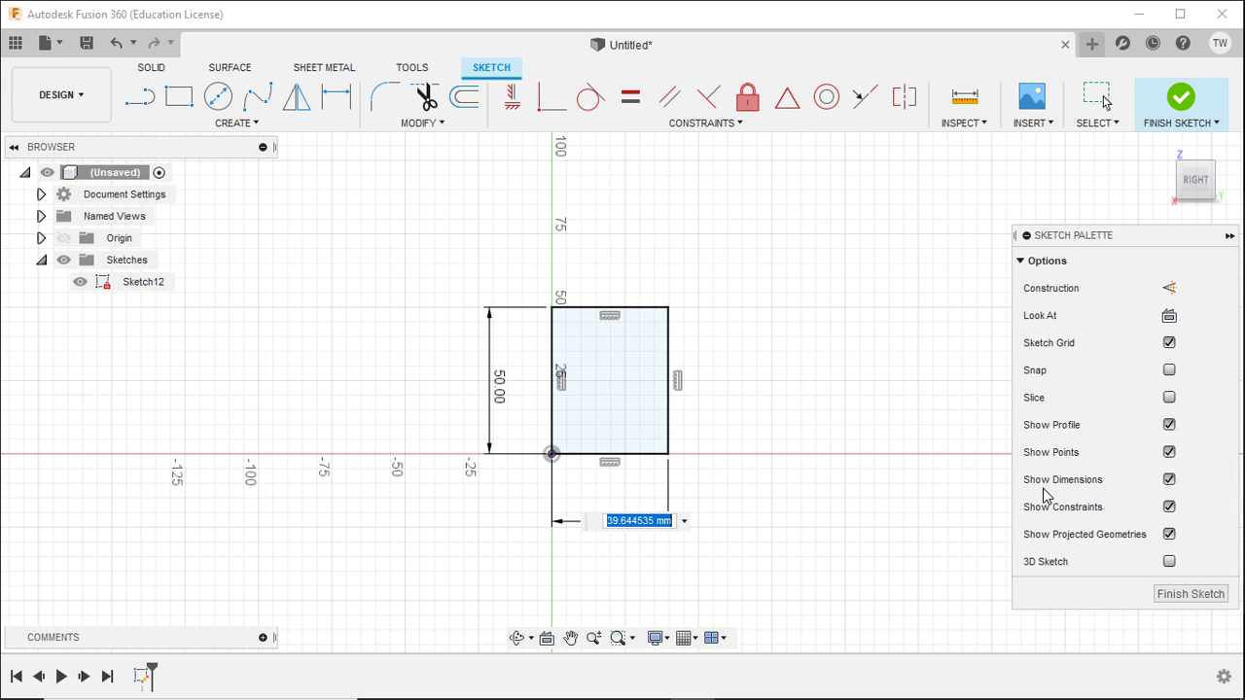
type("50")
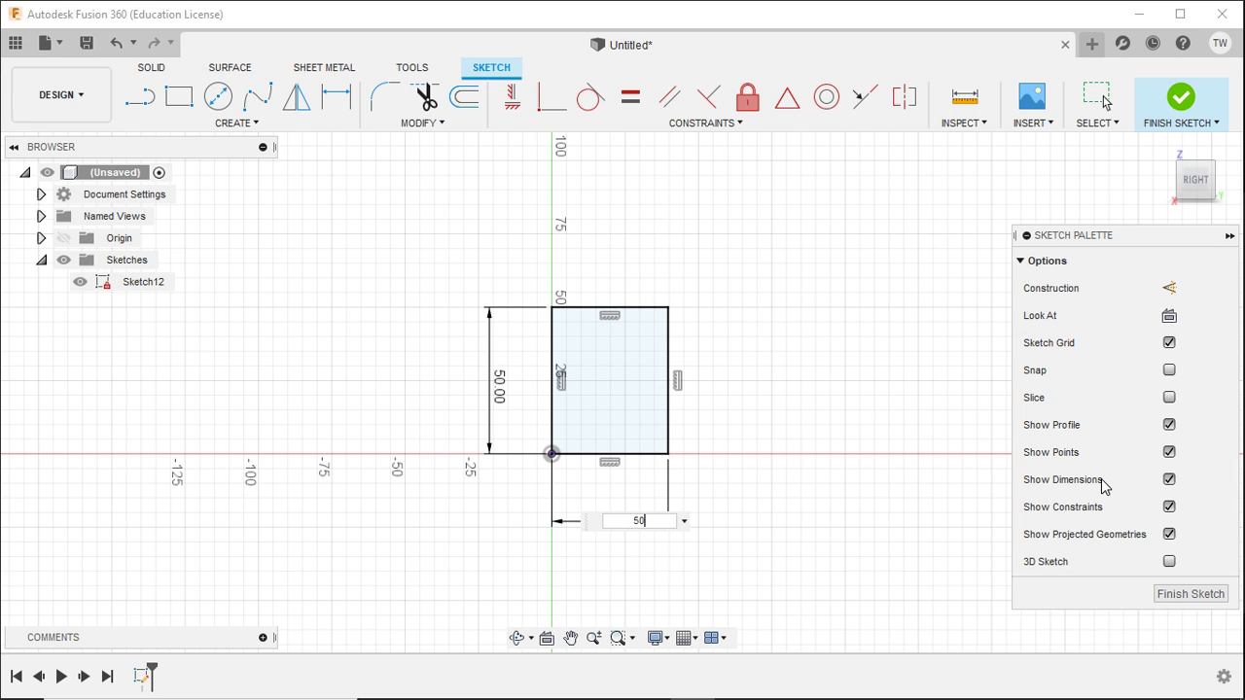
type("/2")
key("Return")
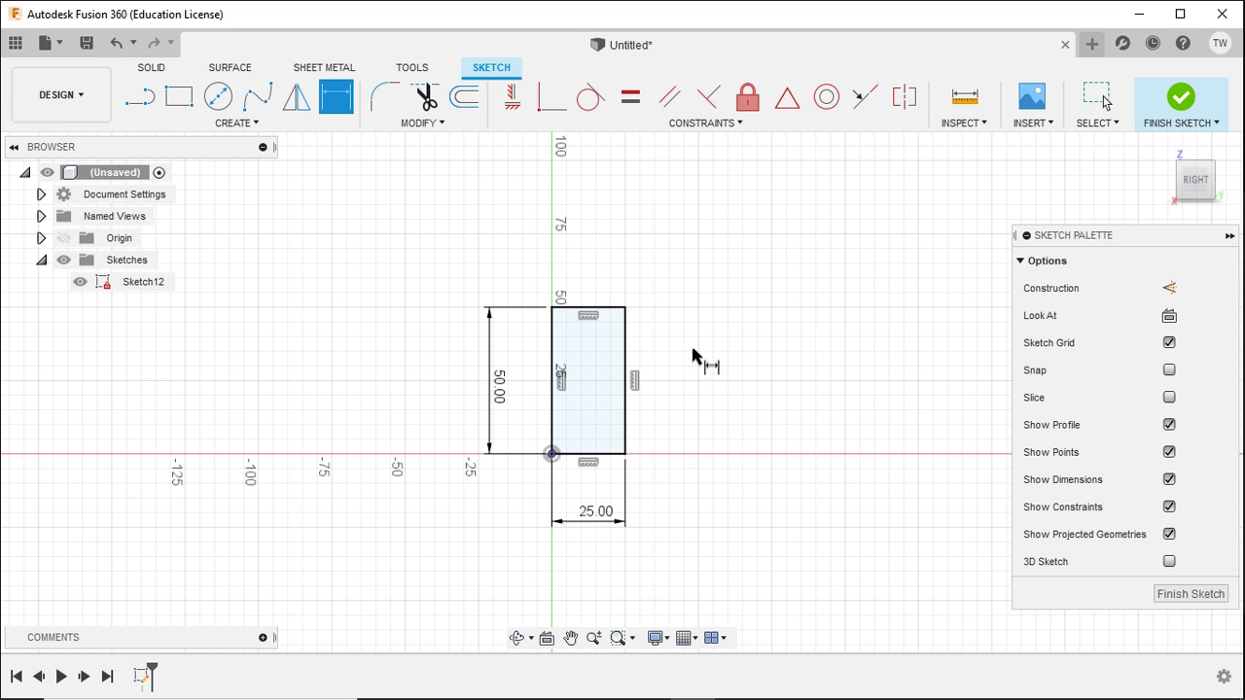
key("Escape")
middle_click_drag(383, 337, 306, 369, "shift")
key("Escape")
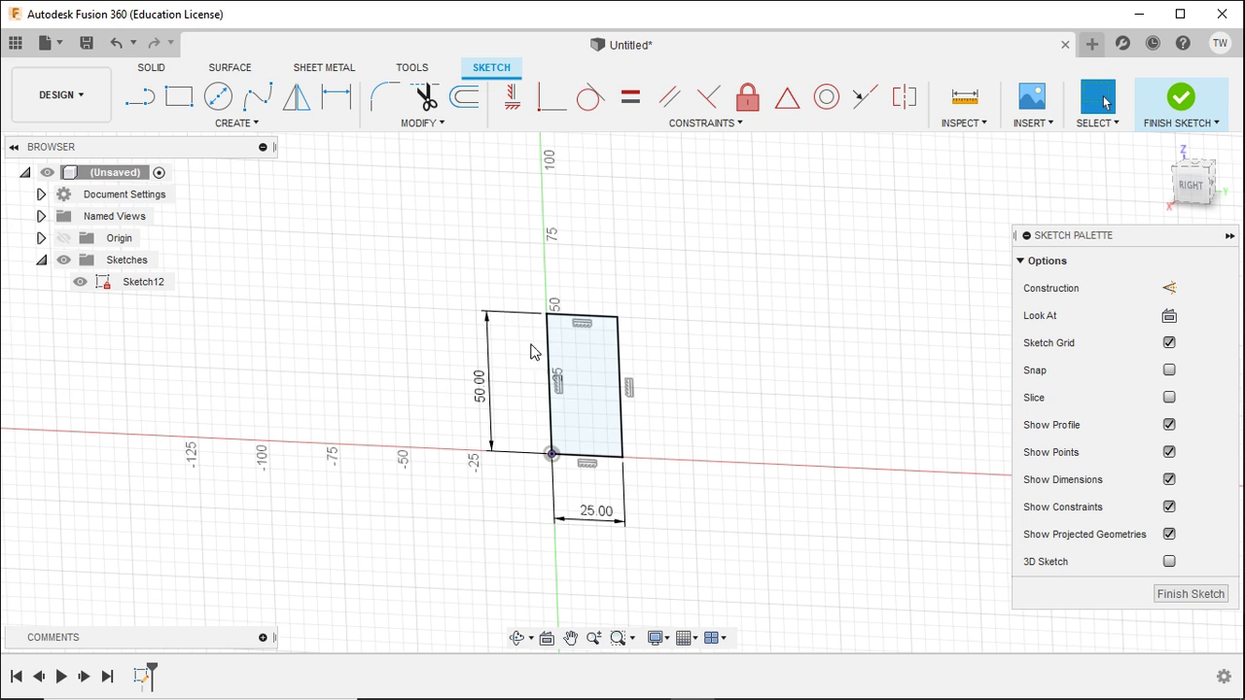
left_click(1181, 102)
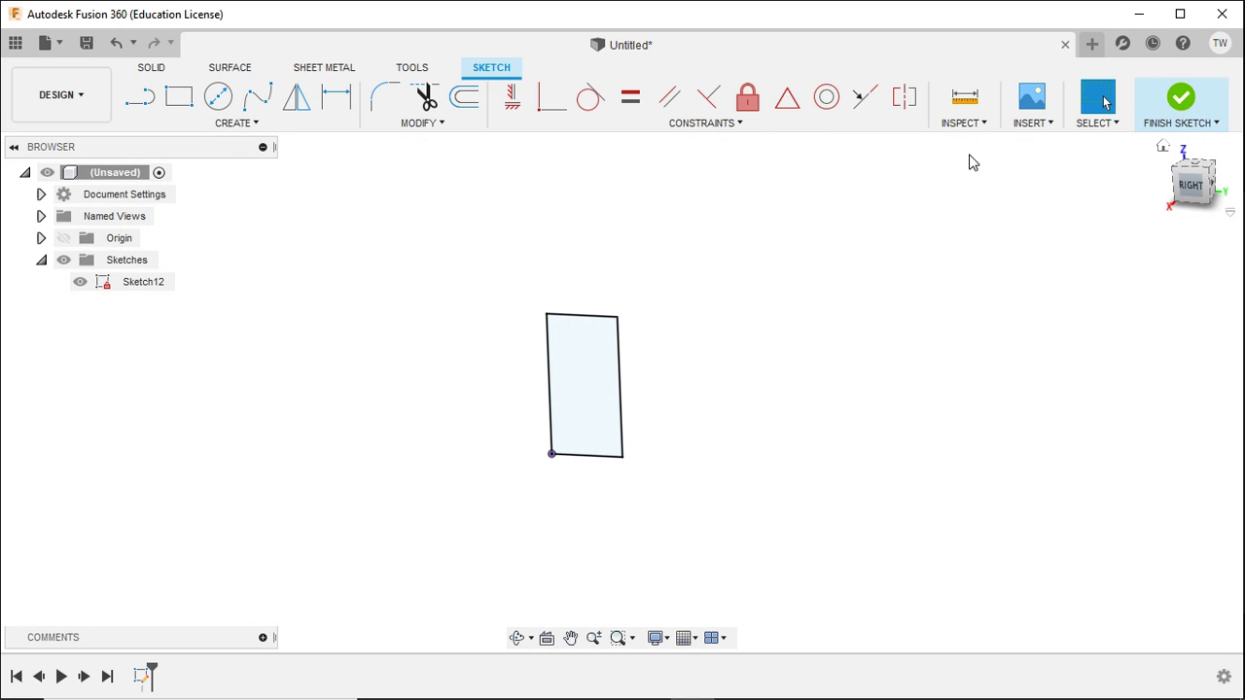
- Revolve the rectangular profile about its vertical edge at the origin as a new body
left_click(218, 97)
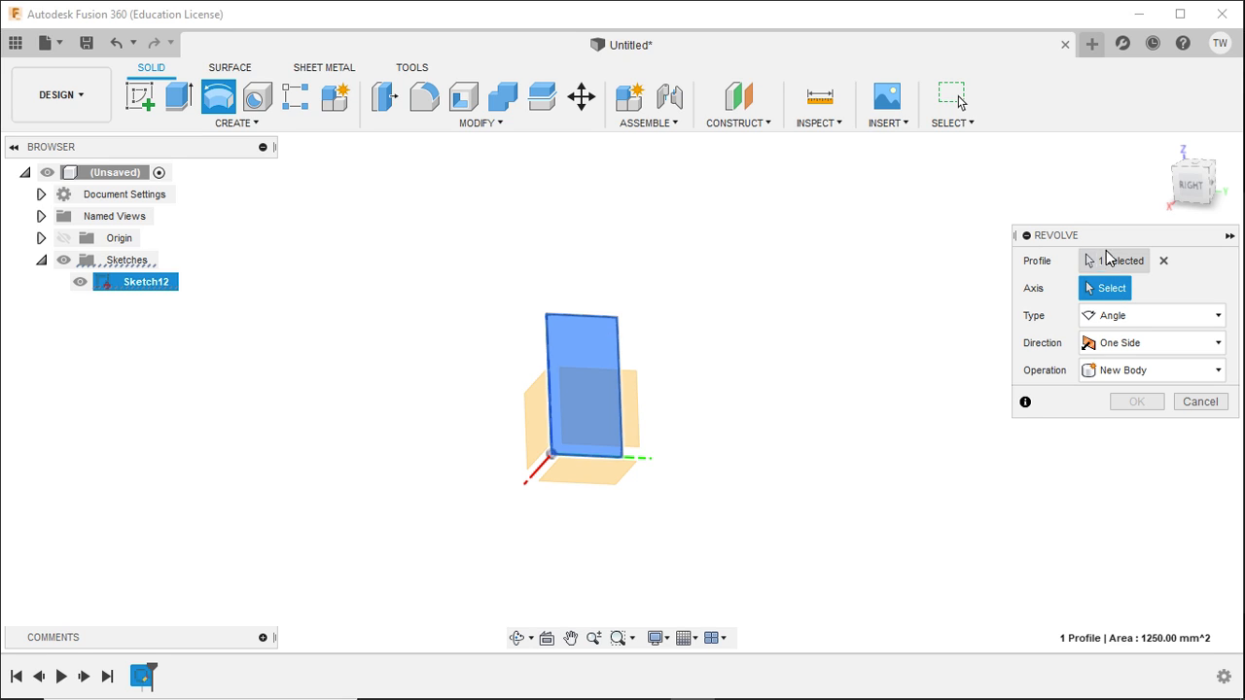
left_click(547, 333)
left_click(1133, 434)
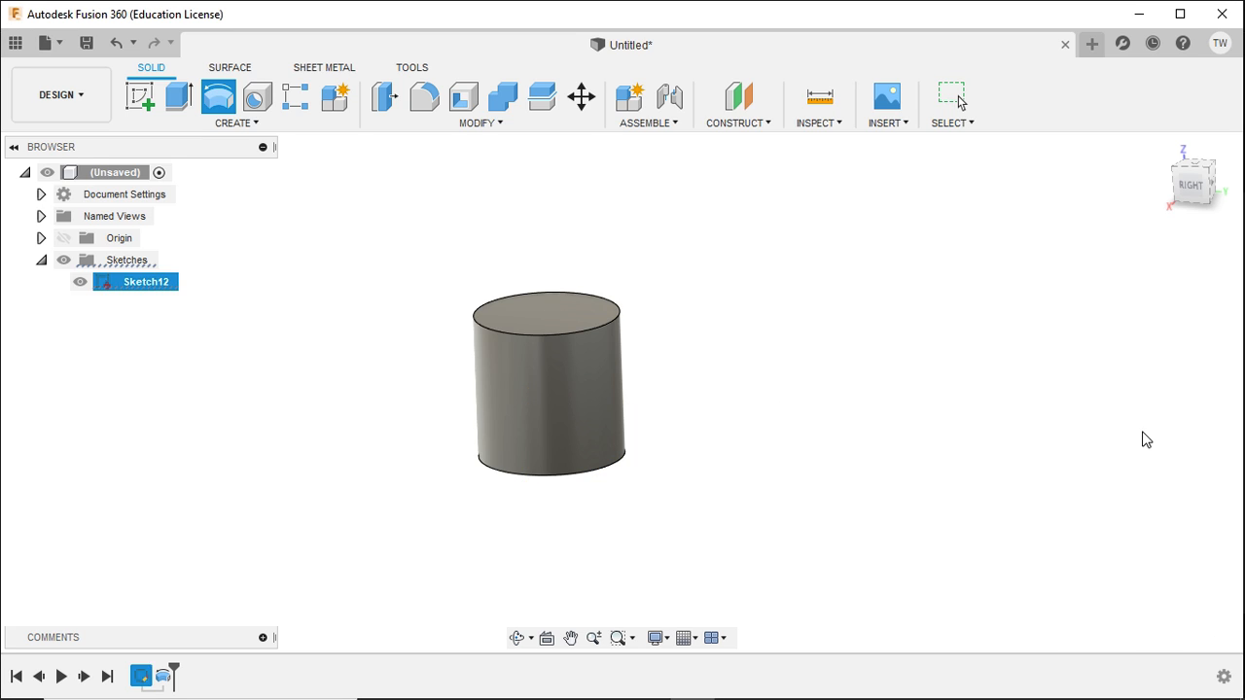
- Delete the rectangle sketch together with its revolve feature
mouse_move(846, 378)
middle_mouse_down("shift")
mouse_move(820, 414)
mouse_move(867, 376)
mouse_move(926, 258)
mouse_move(909, 353)
mouse_move(836, 392)
middle_mouse_up("shift")
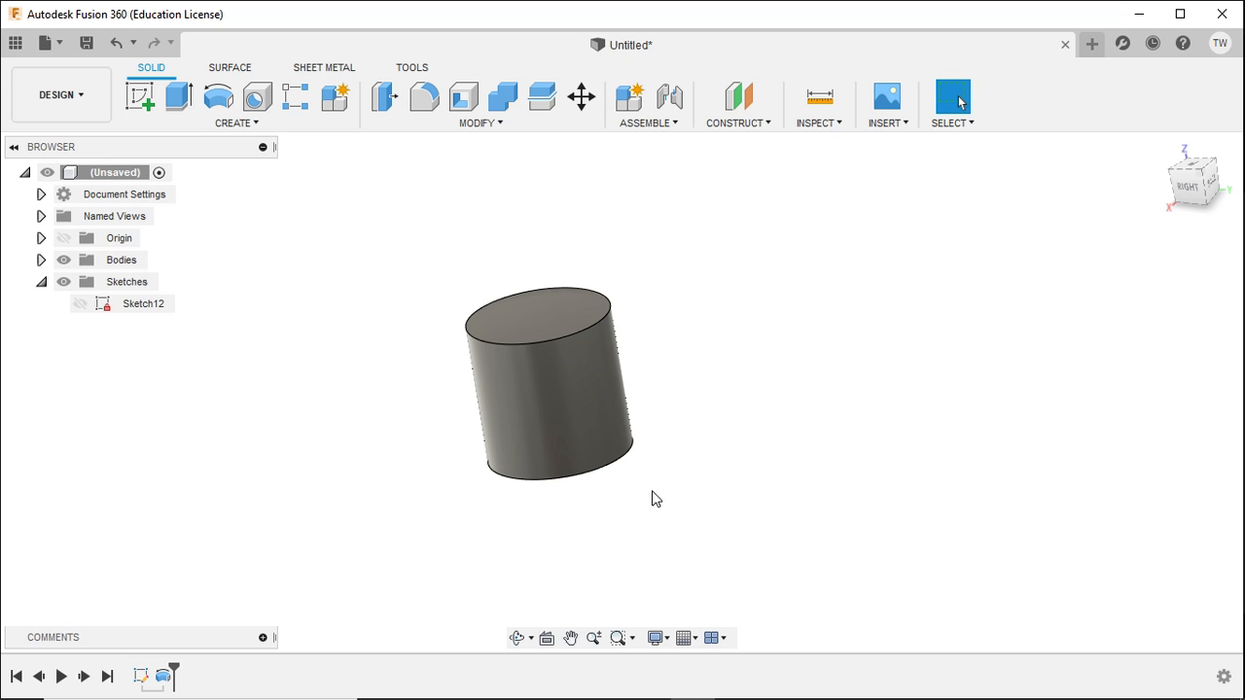
left_click_drag(132, 670, 175, 678)
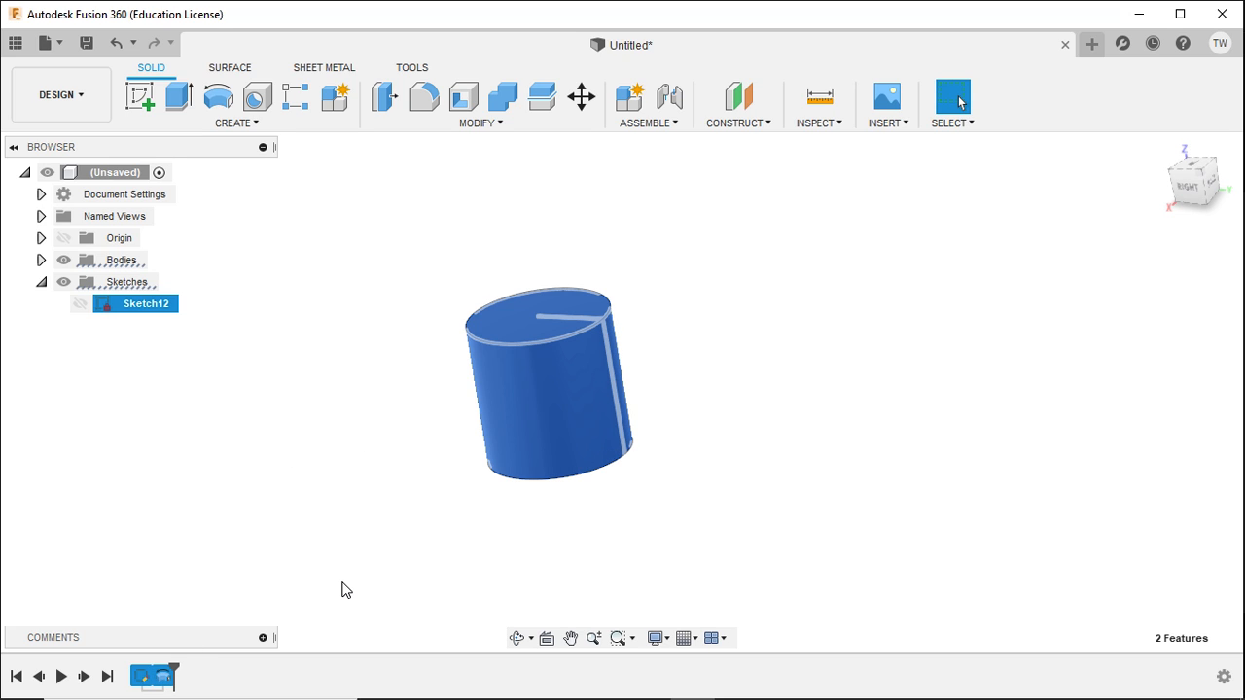
key("Delete")
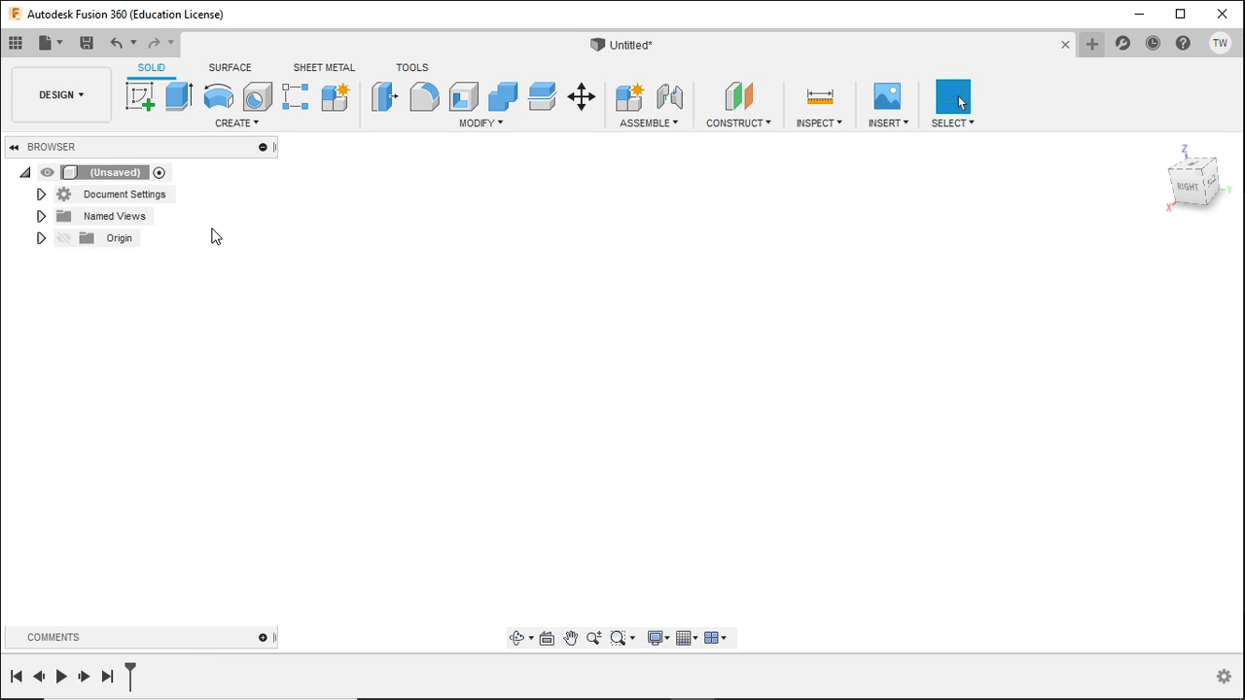
- Create a sphere primitive as a new body, placed on the horizontal XY plane and centred on the origin
left_click(218, 96)
key("Escape")
left_click(212, 126)
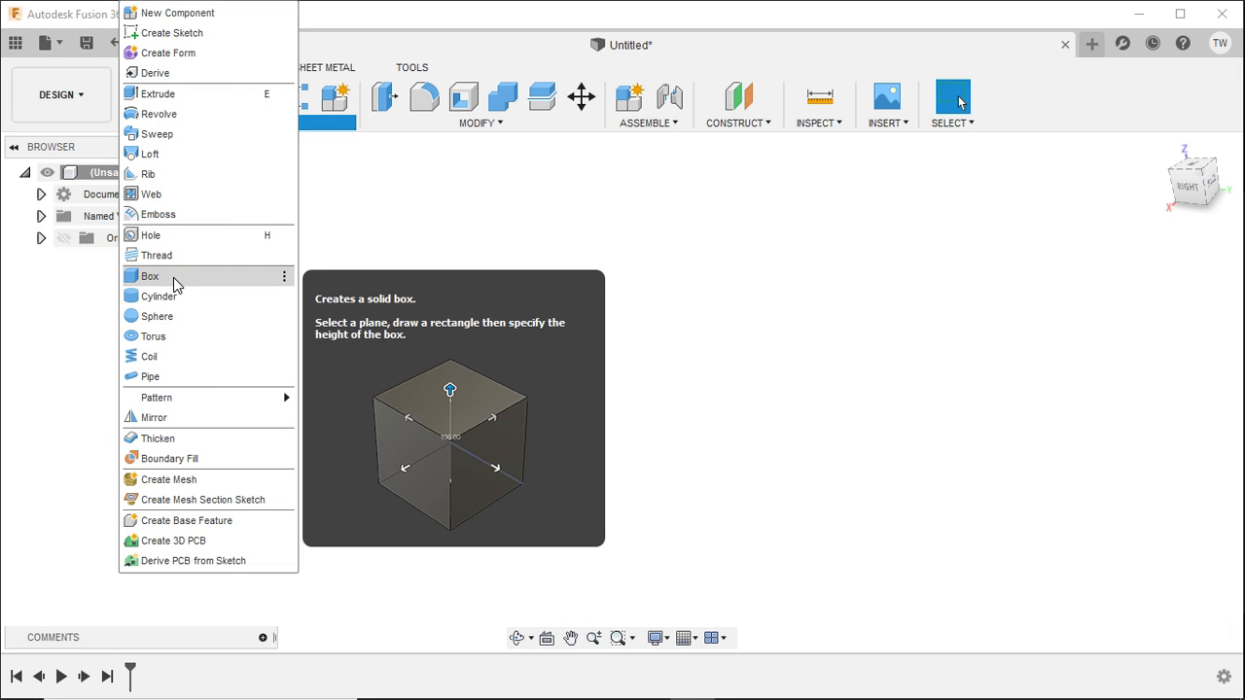
left_click(173, 319)
left_click(518, 416)
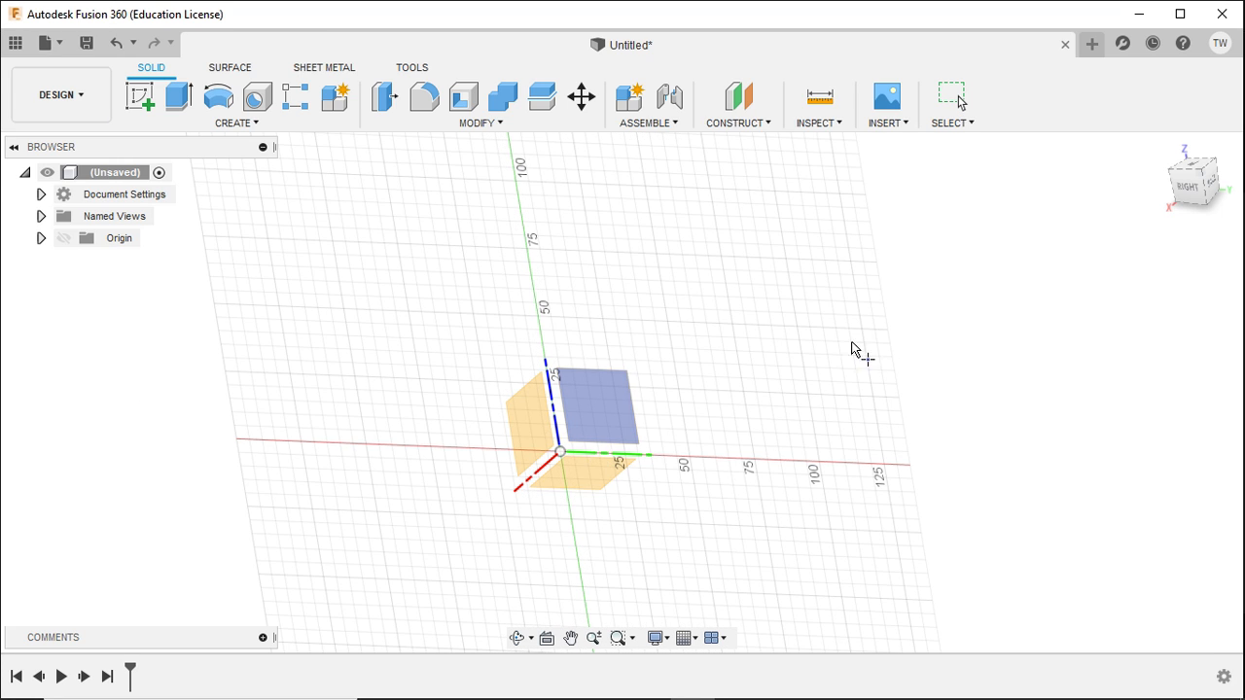
left_click(1164, 147)
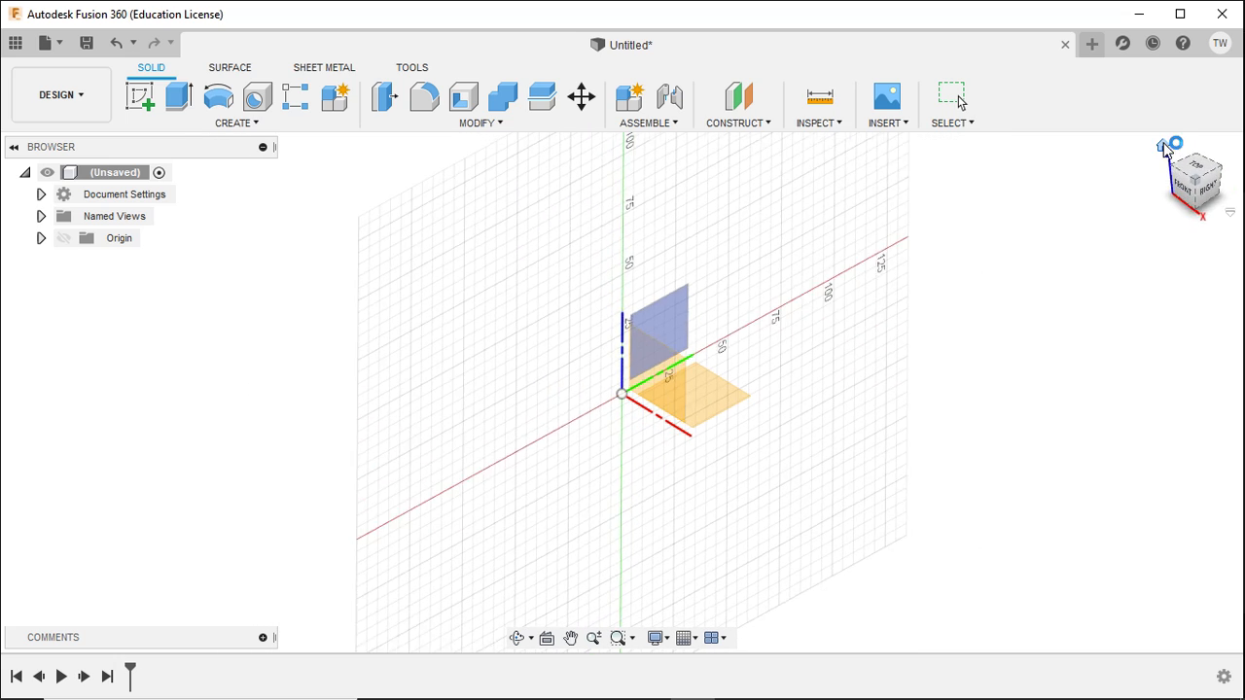
left_click(709, 393)
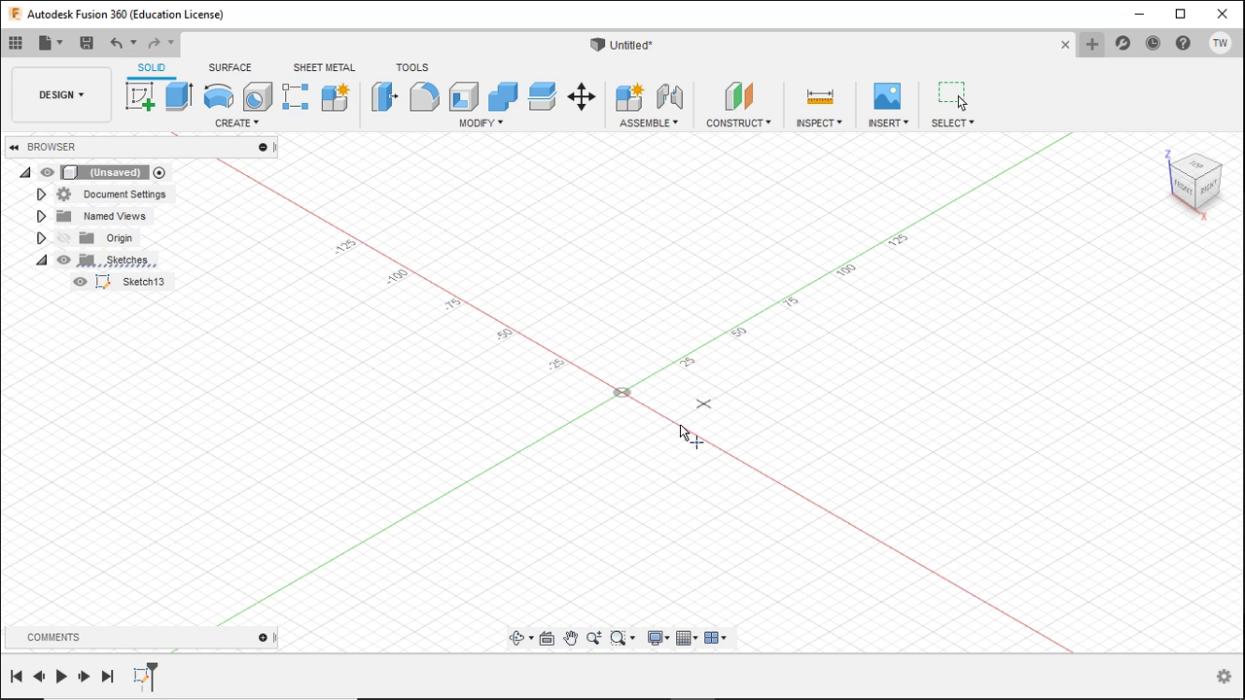
left_click(622, 393)
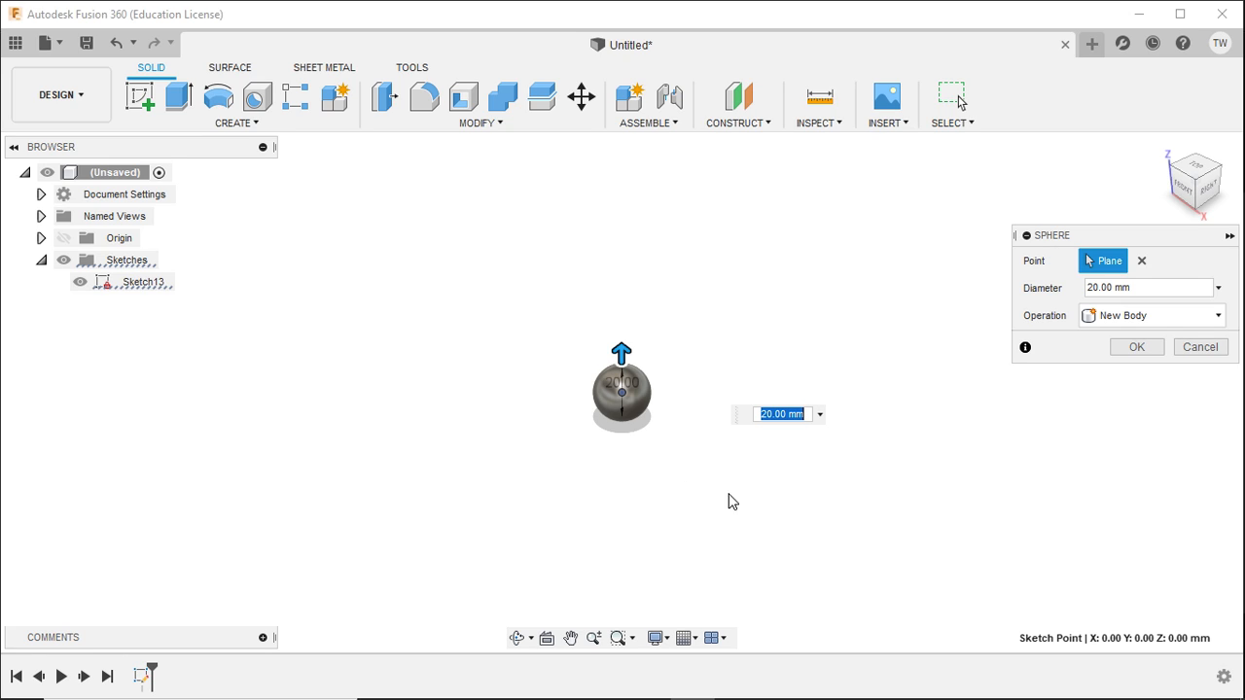
type("20")
key("Return")
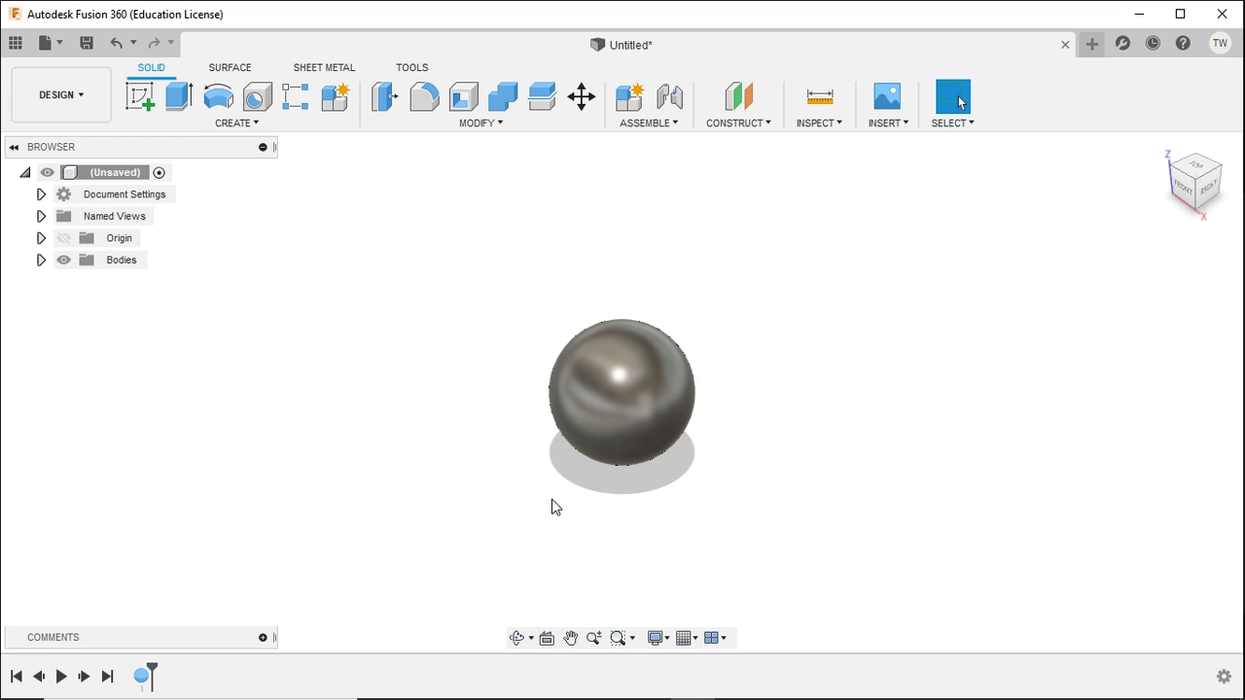
- Delete the sphere primitive feature from the design history
mouse_move(561, 538)
middle_mouse_down("shift")
mouse_move(570, 478)
mouse_move(560, 529)
middle_mouse_up("shift")
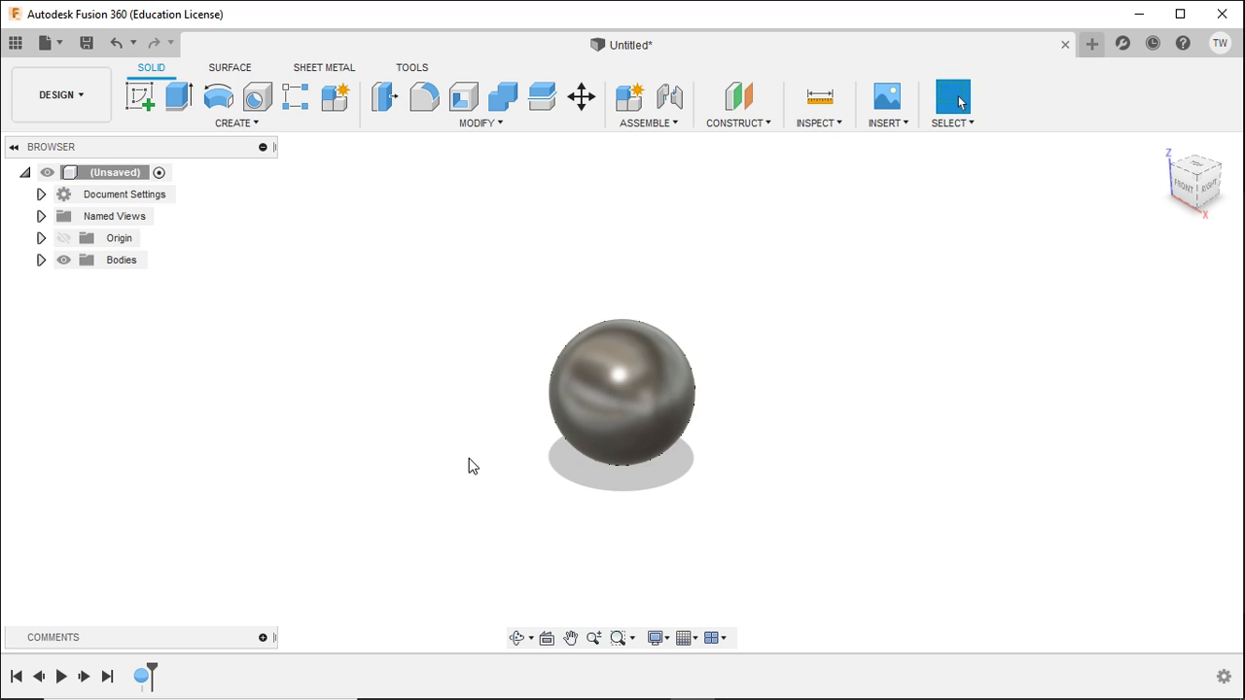
left_click(139, 686)
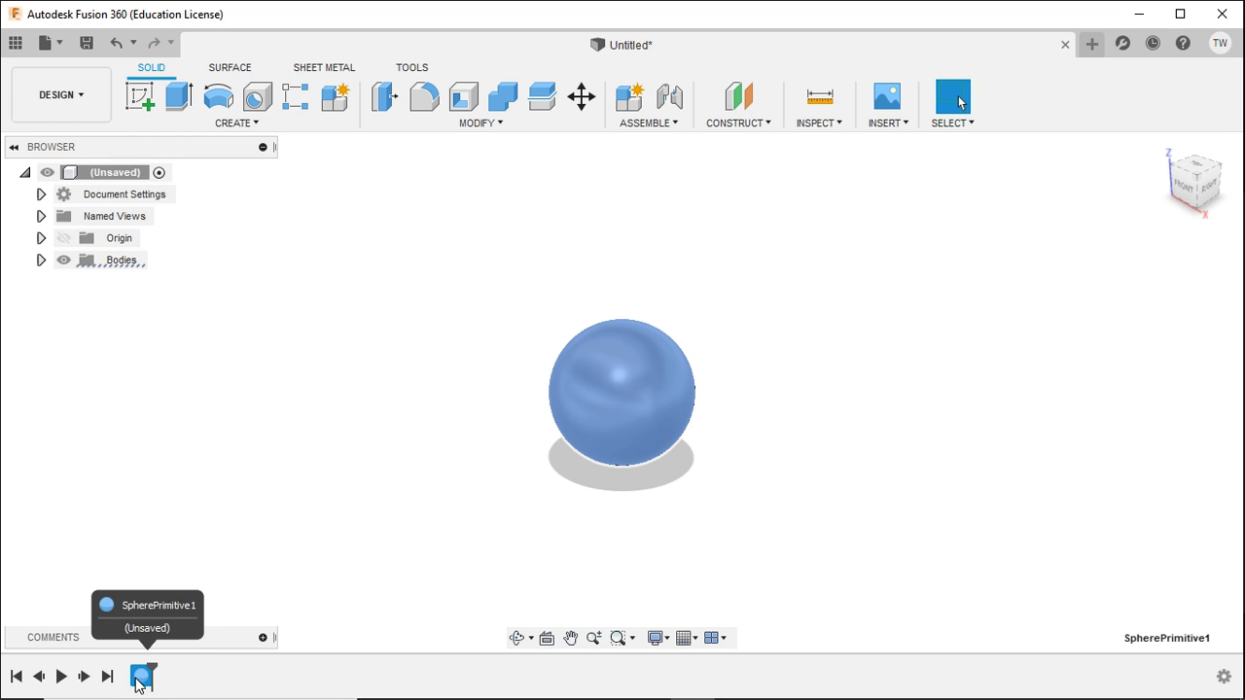
key("Delete")
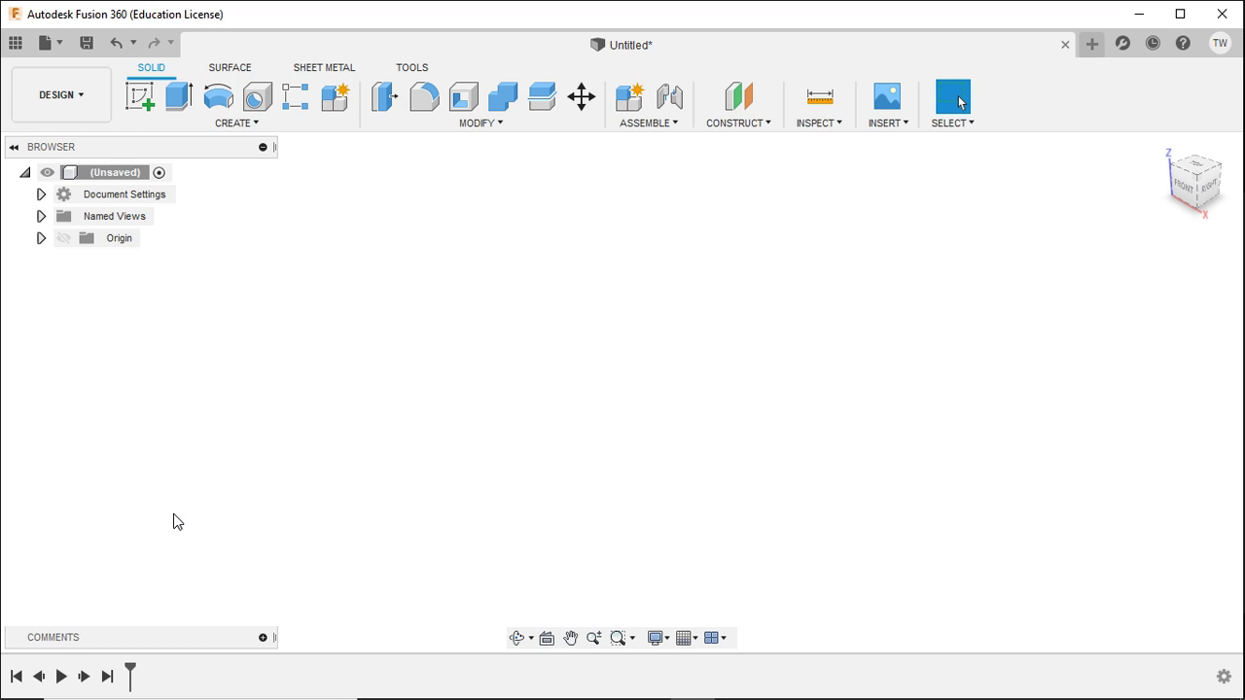
- Start a sketch on the vertical YZ plane and draw a 50 mm diameter circle centred on the origin
left_click(230, 124)
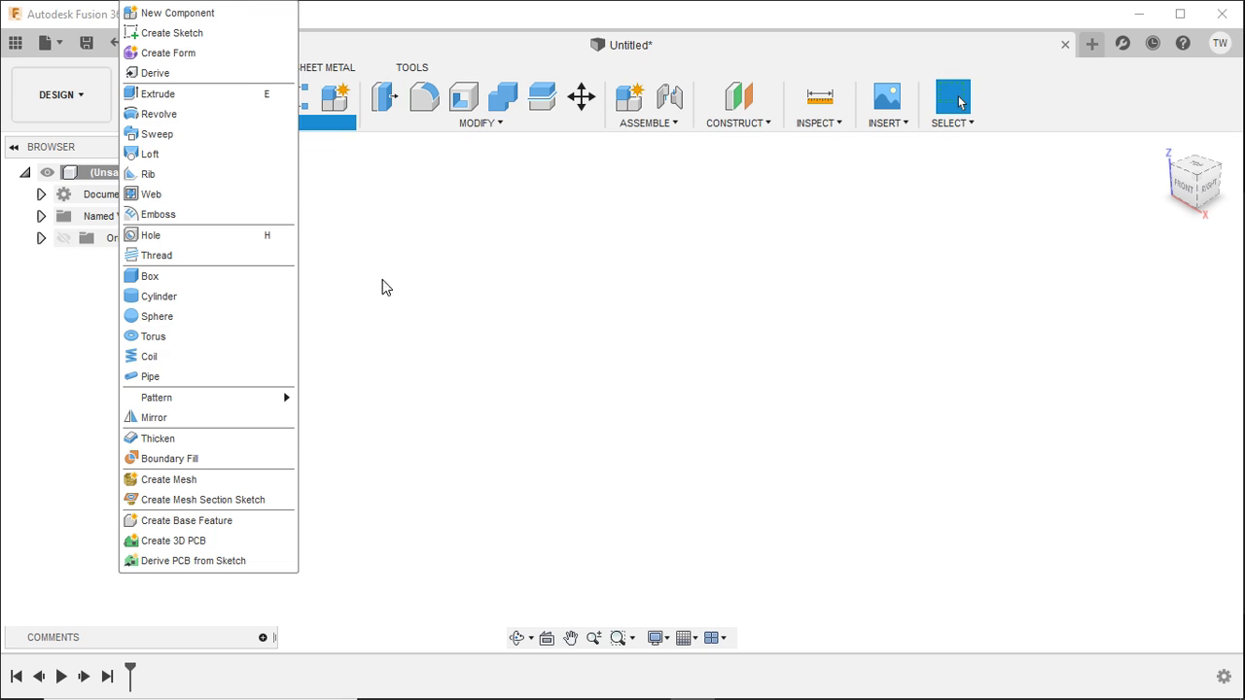
left_click(378, 294)
left_click(142, 101)
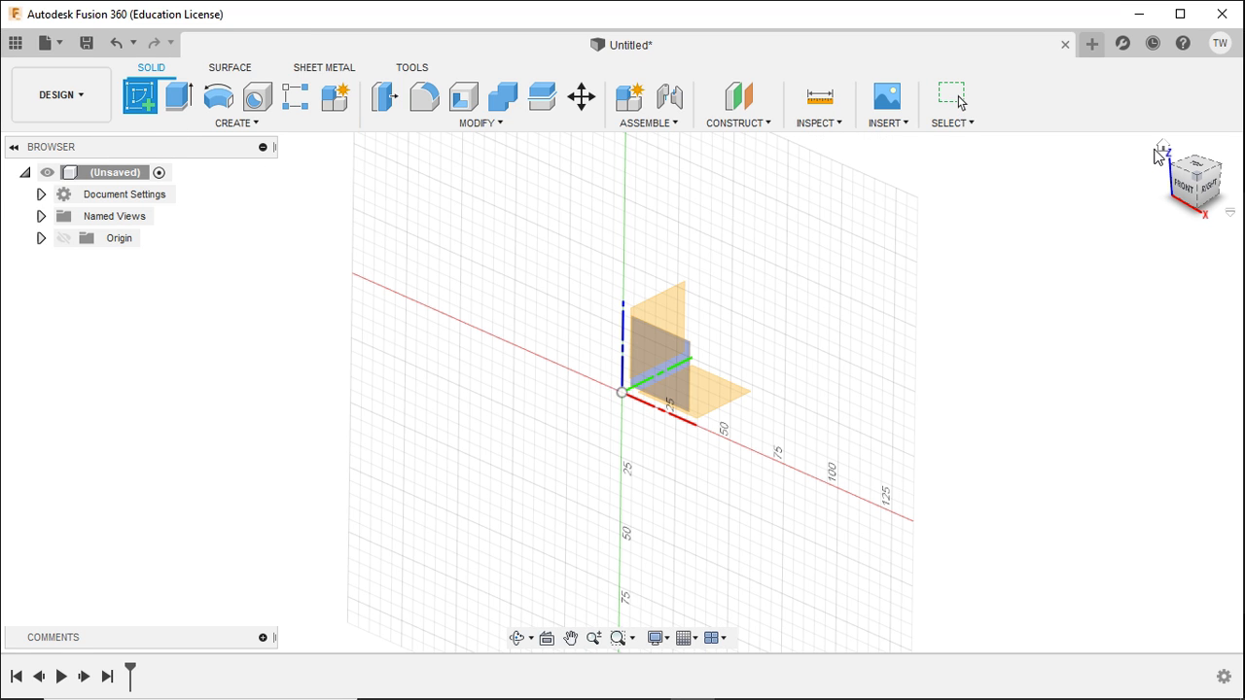
left_click(1162, 149)
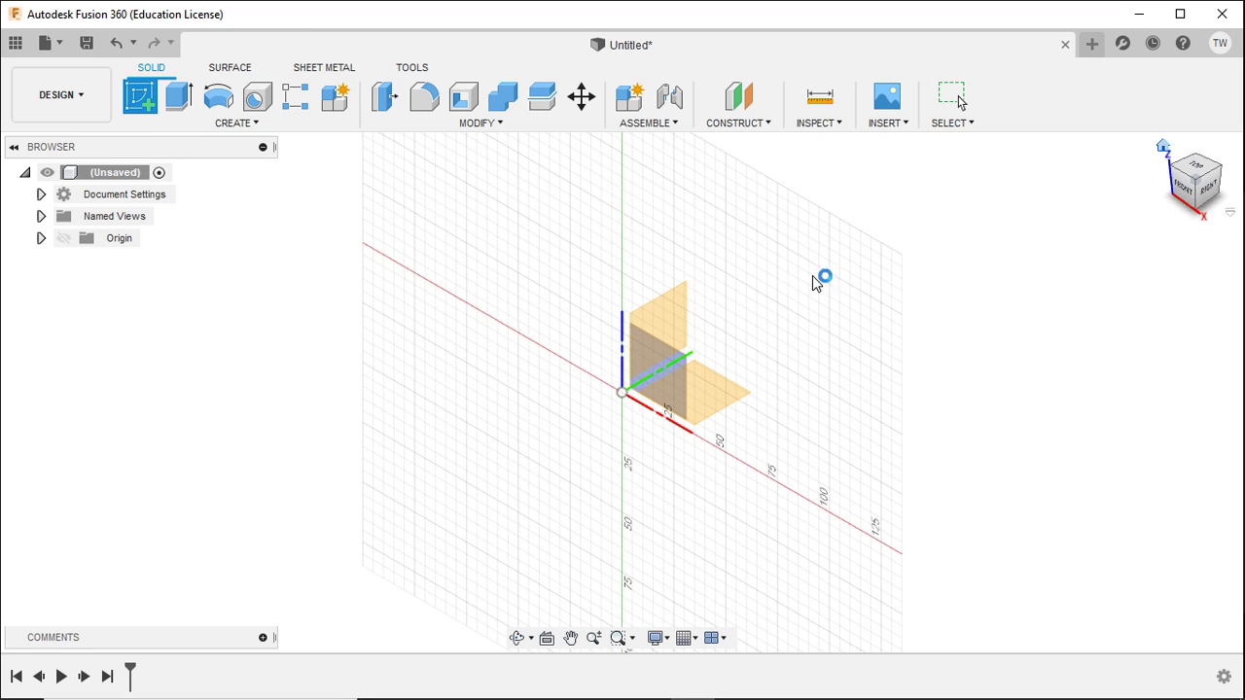
left_click(667, 318)
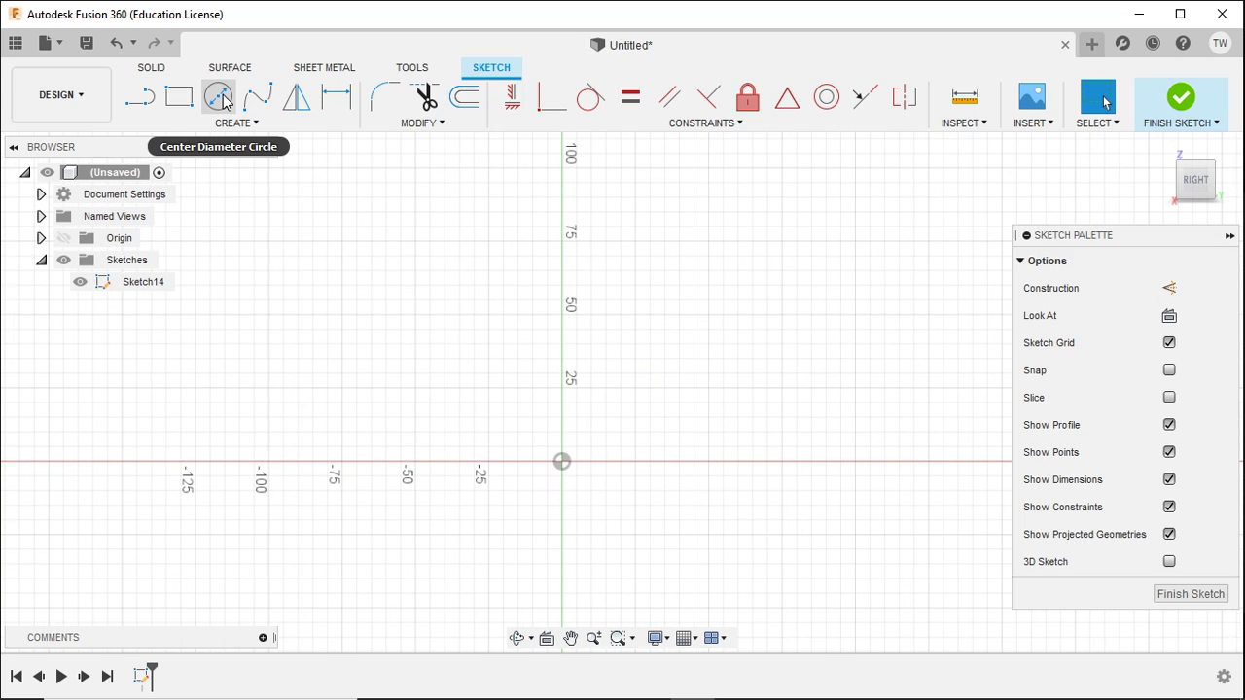
left_click(221, 99)
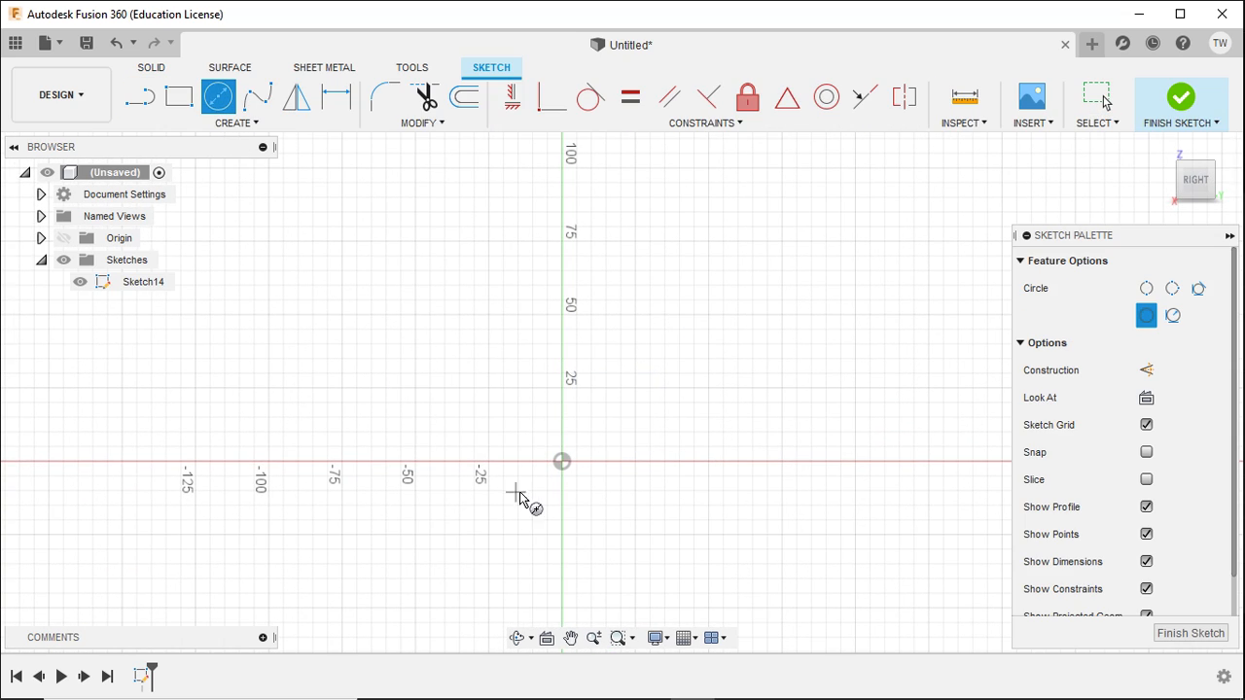
left_click(563, 462)
type("50")
key("Return")
key("Return")
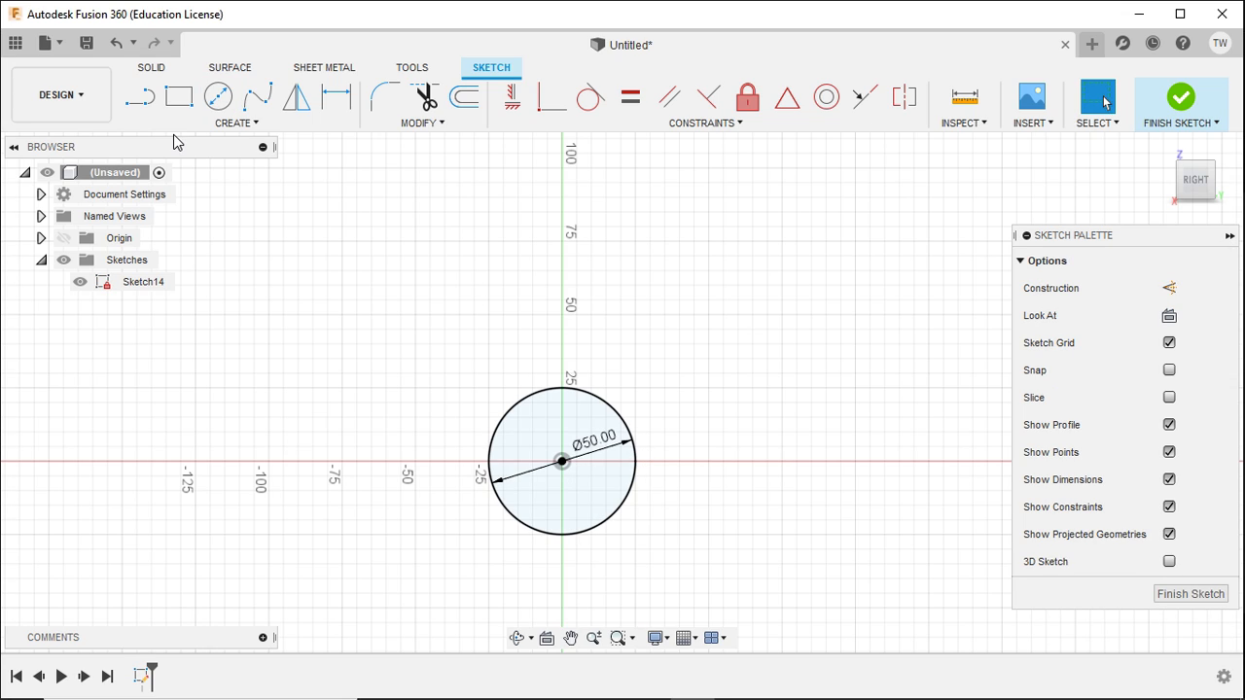
- Draw a vertical construction line from the circle's centre up to its edge and finish the sketch
left_click(142, 101)
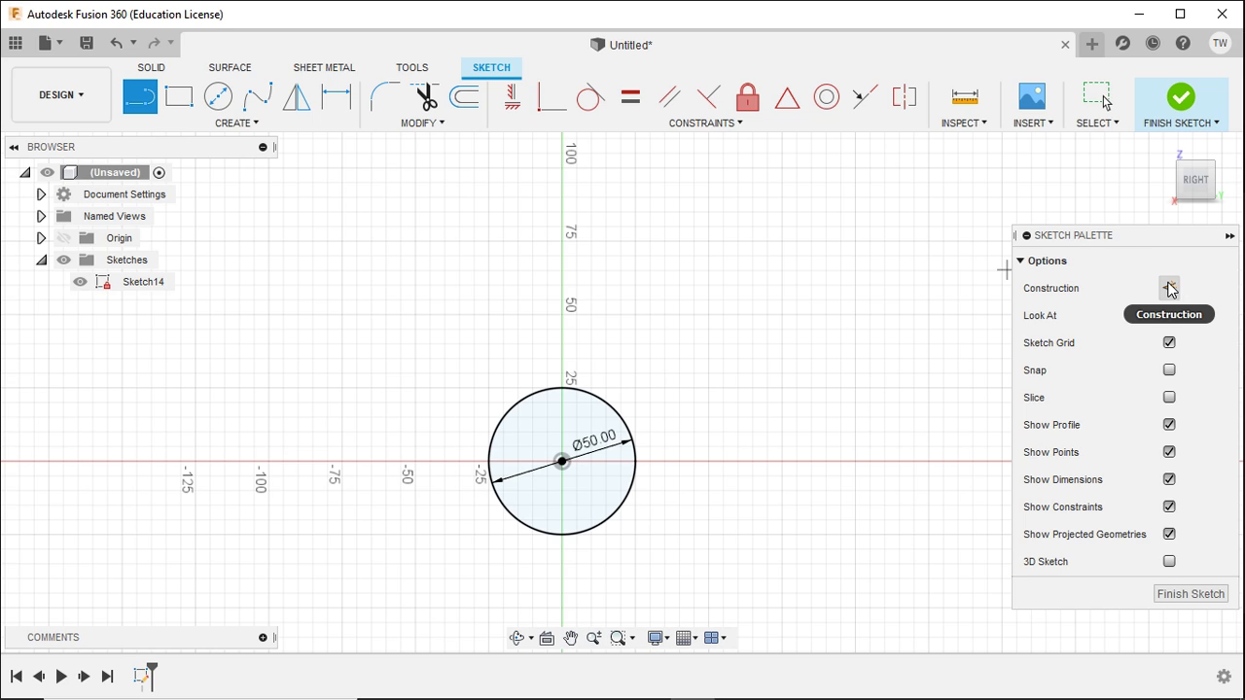
left_click(1169, 288)
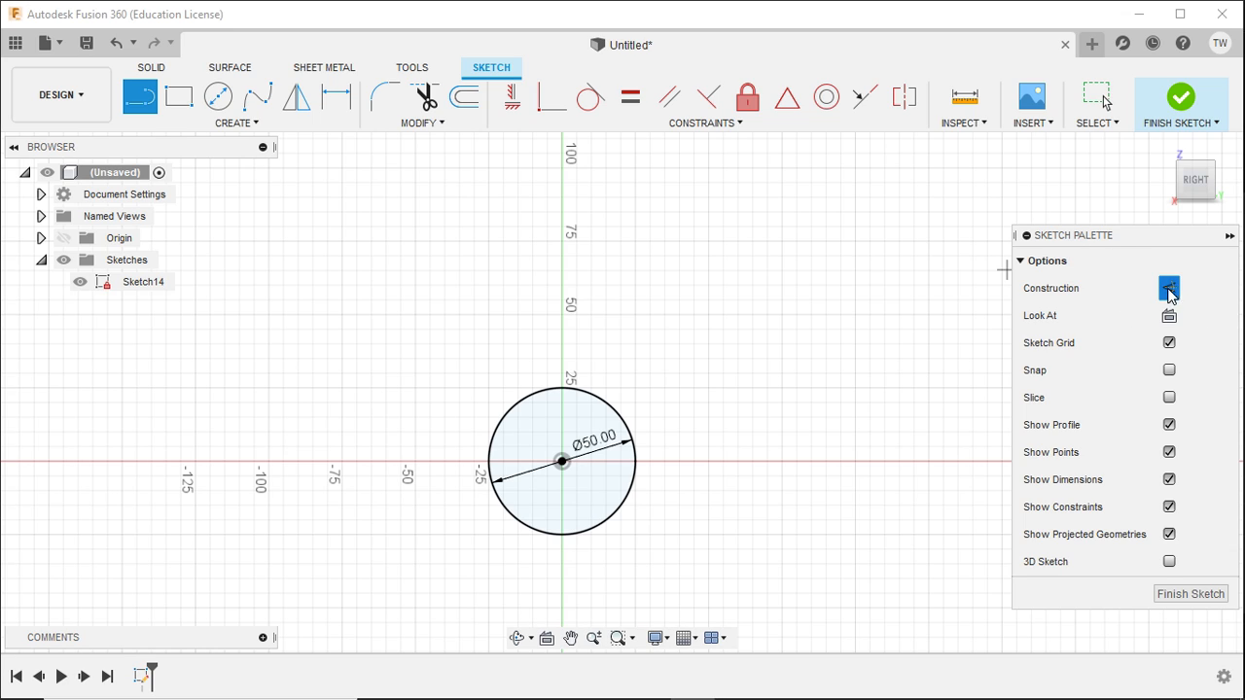
left_click(563, 463)
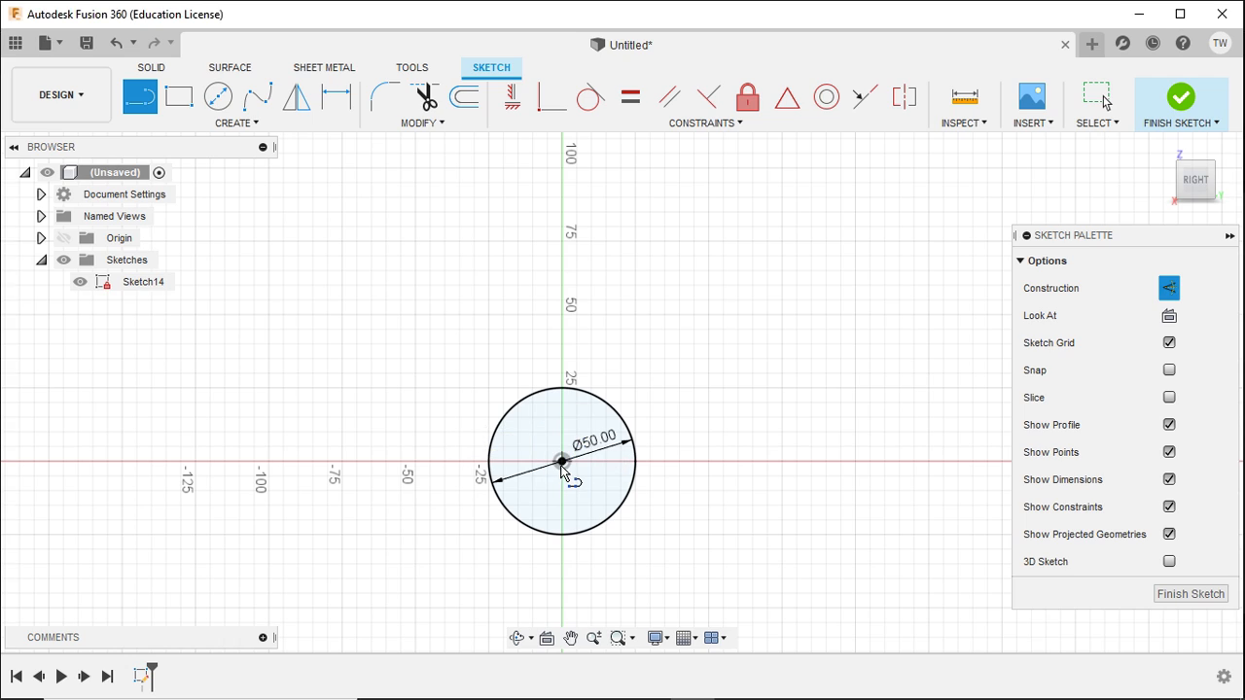
double_click(563, 387)
key("Escape")
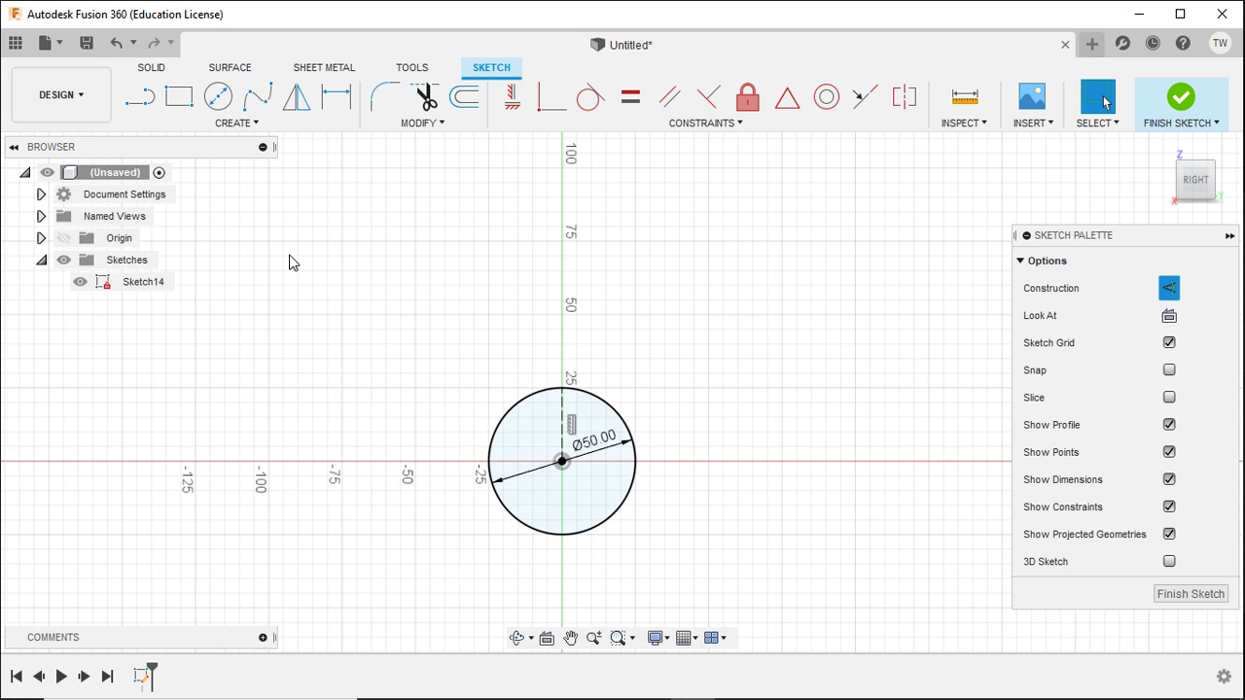
left_click(1181, 97)
- Try to revolve the full circle about its vertical construction line as a new body
left_click(226, 124)
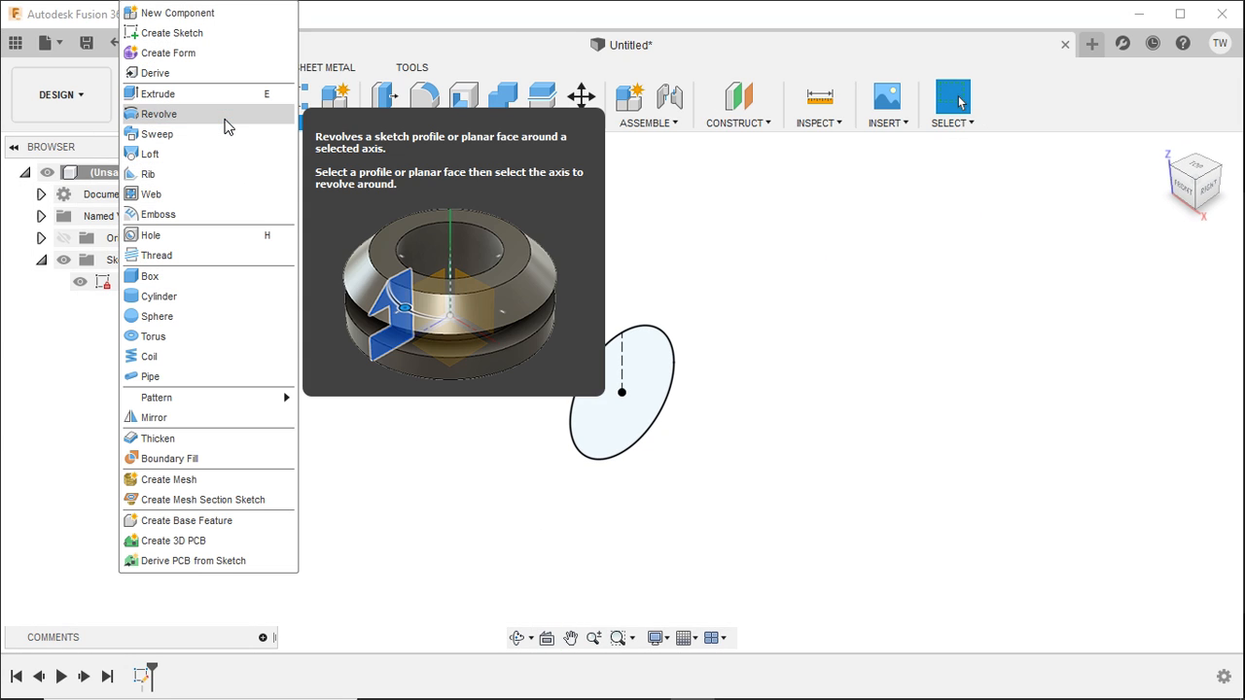
left_click(420, 216)
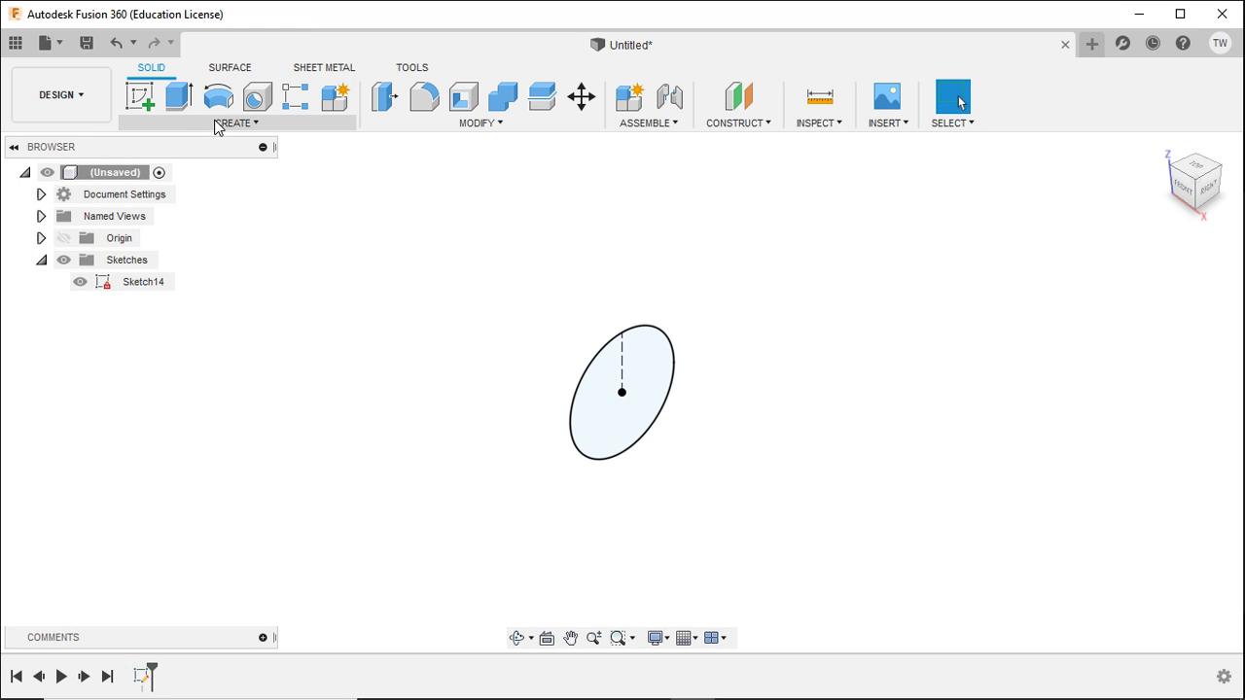
left_click(219, 98)
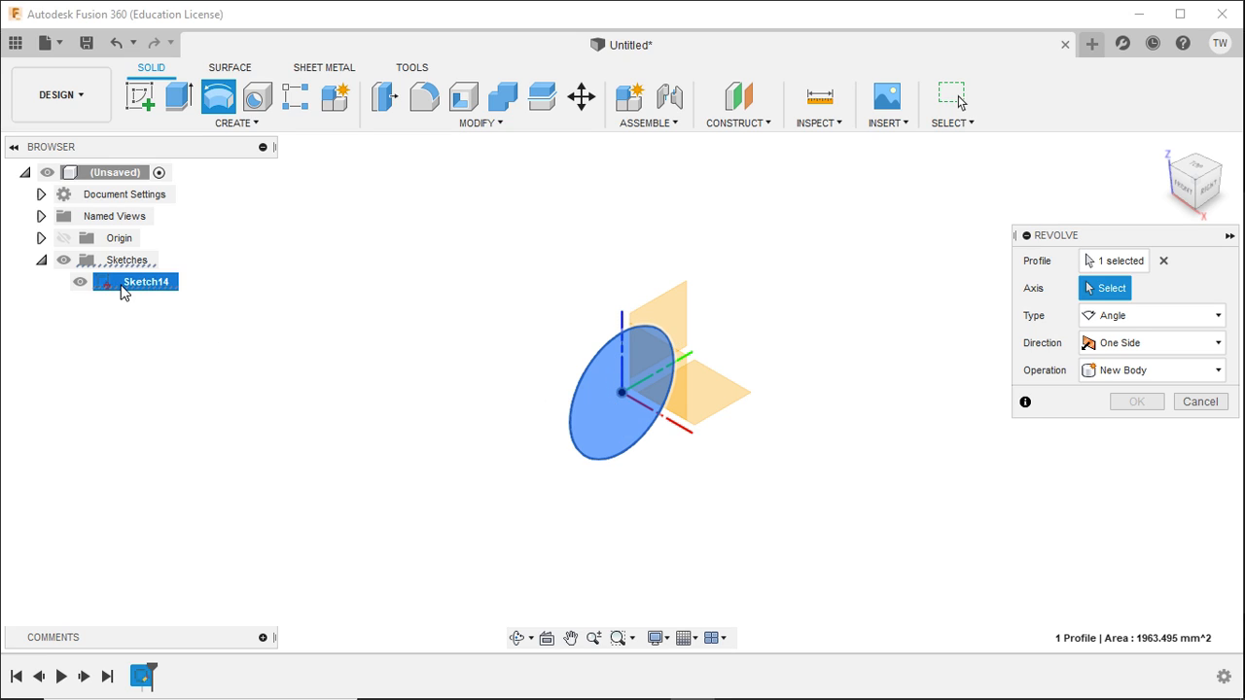
left_click(63, 238)
left_click(63, 238)
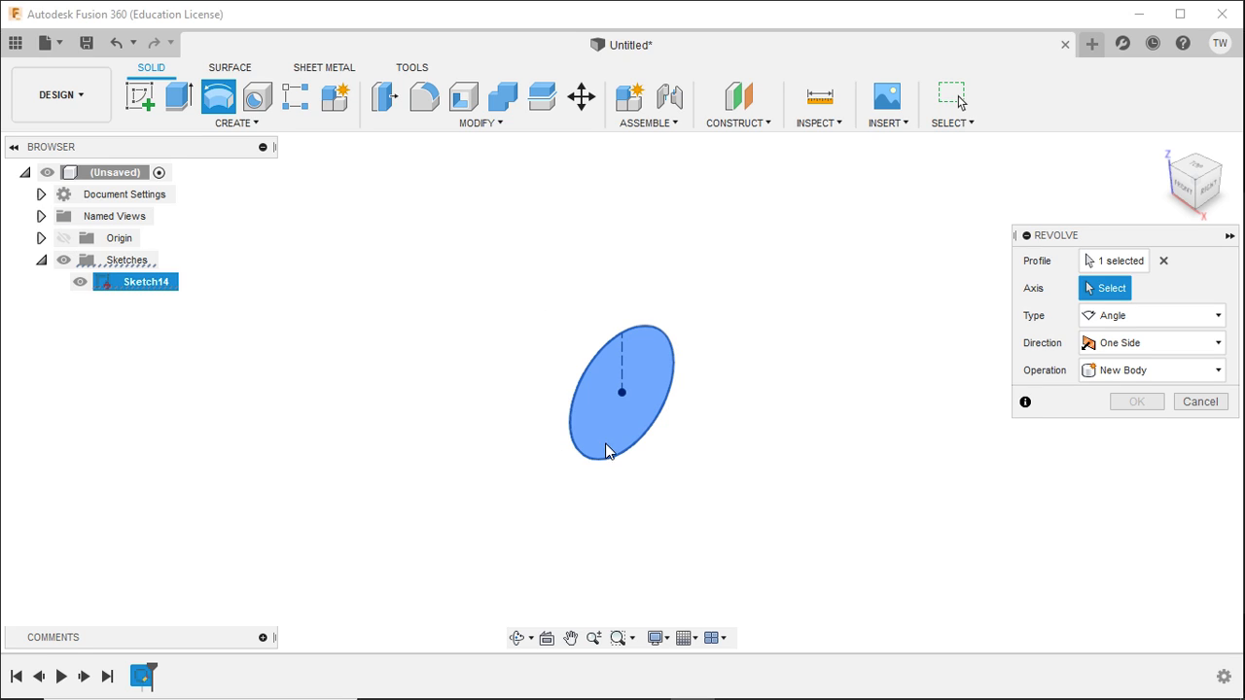
scroll(637, 363, "up", 2)
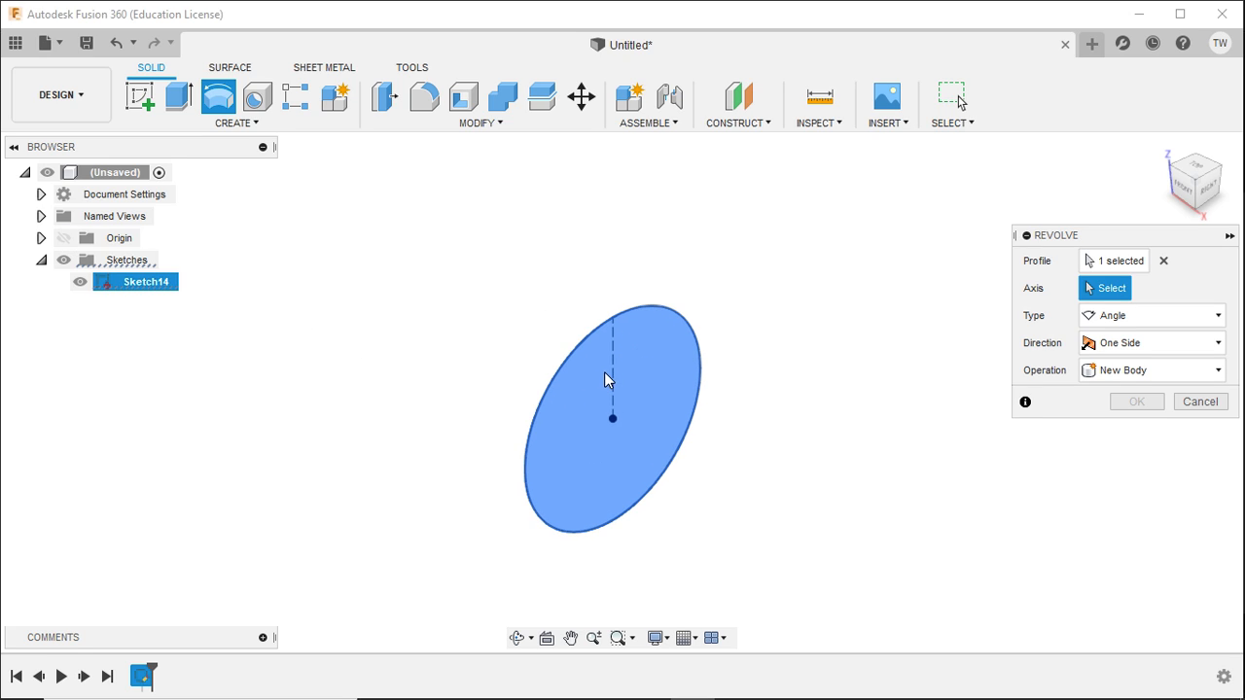
left_click(612, 358)
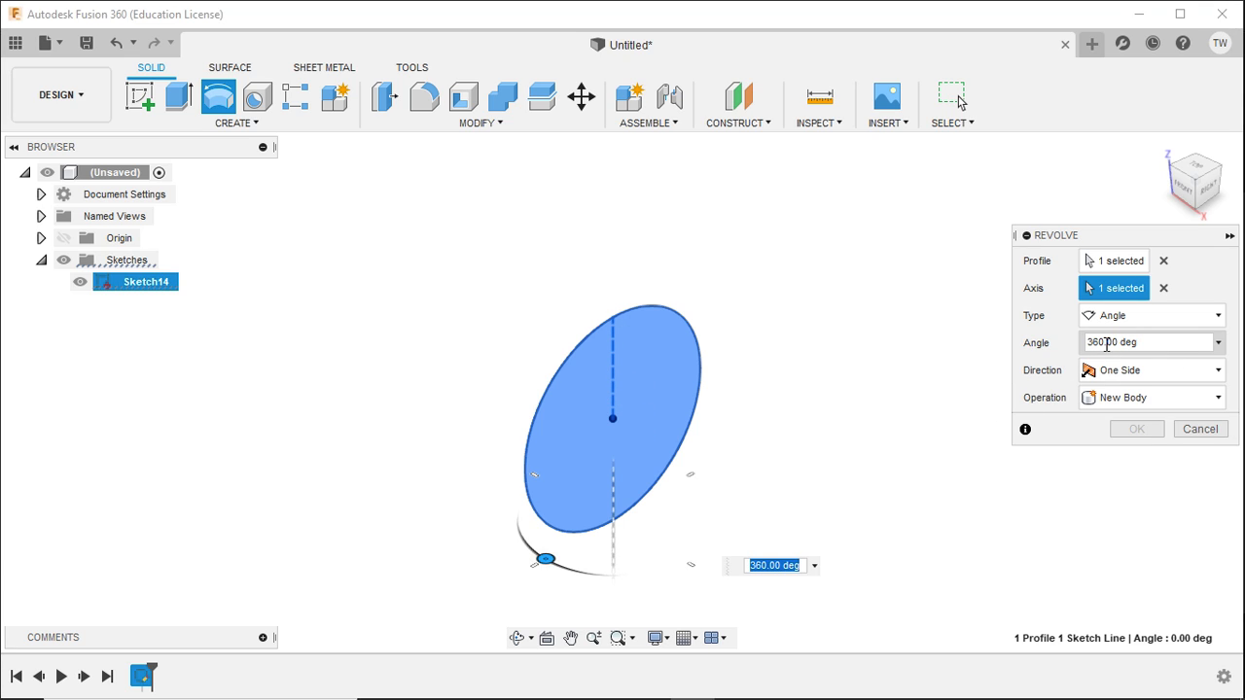
- Try a revolve angle of 180 degrees with the Symmetric direction
left_click(1114, 374)
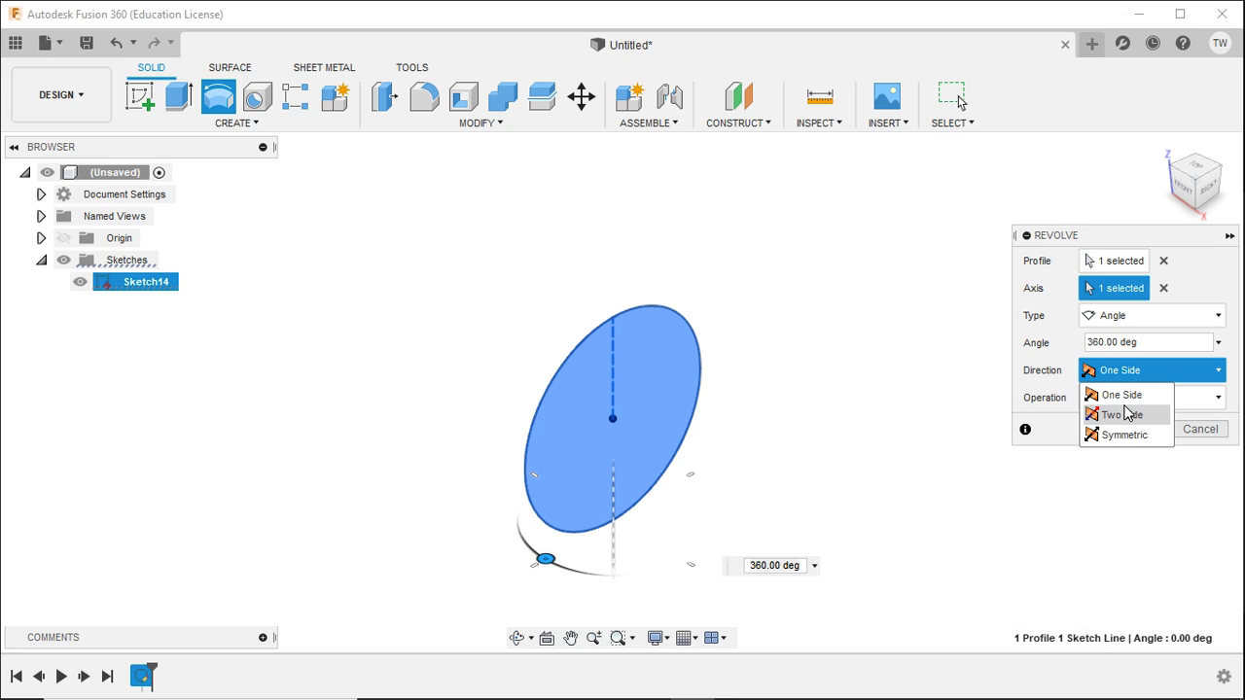
left_click(1148, 342)
left_click(1148, 342)
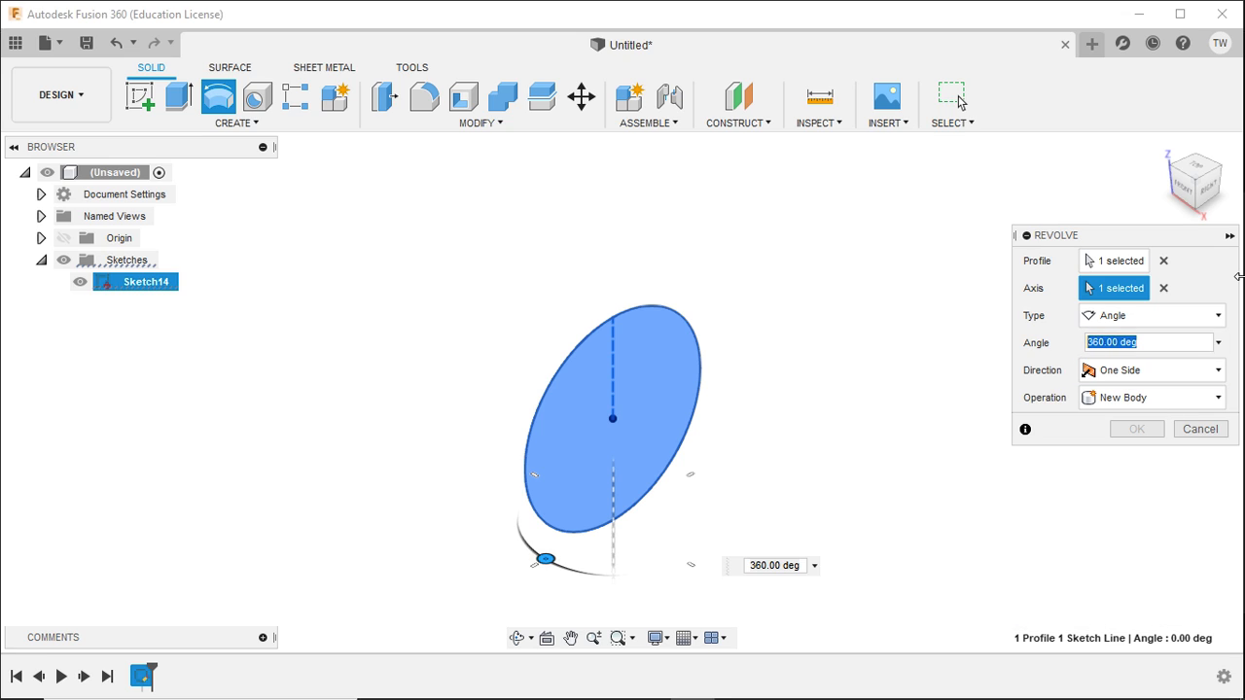
type("180")
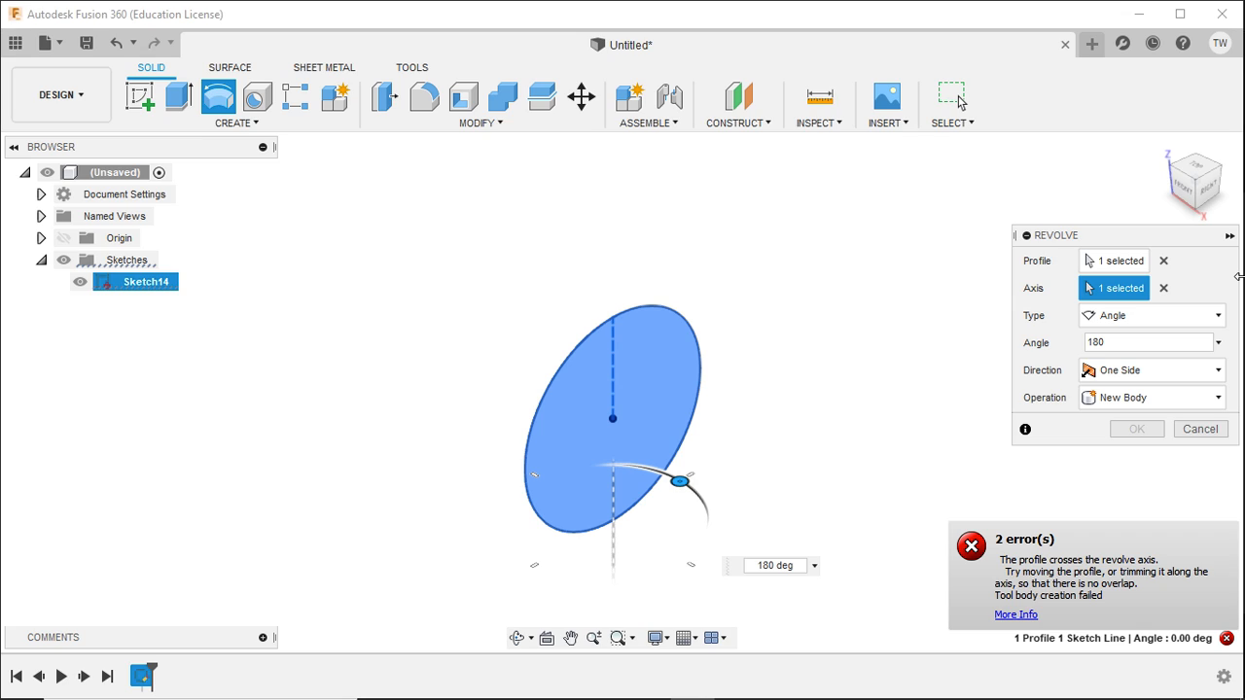
left_click(1125, 378)
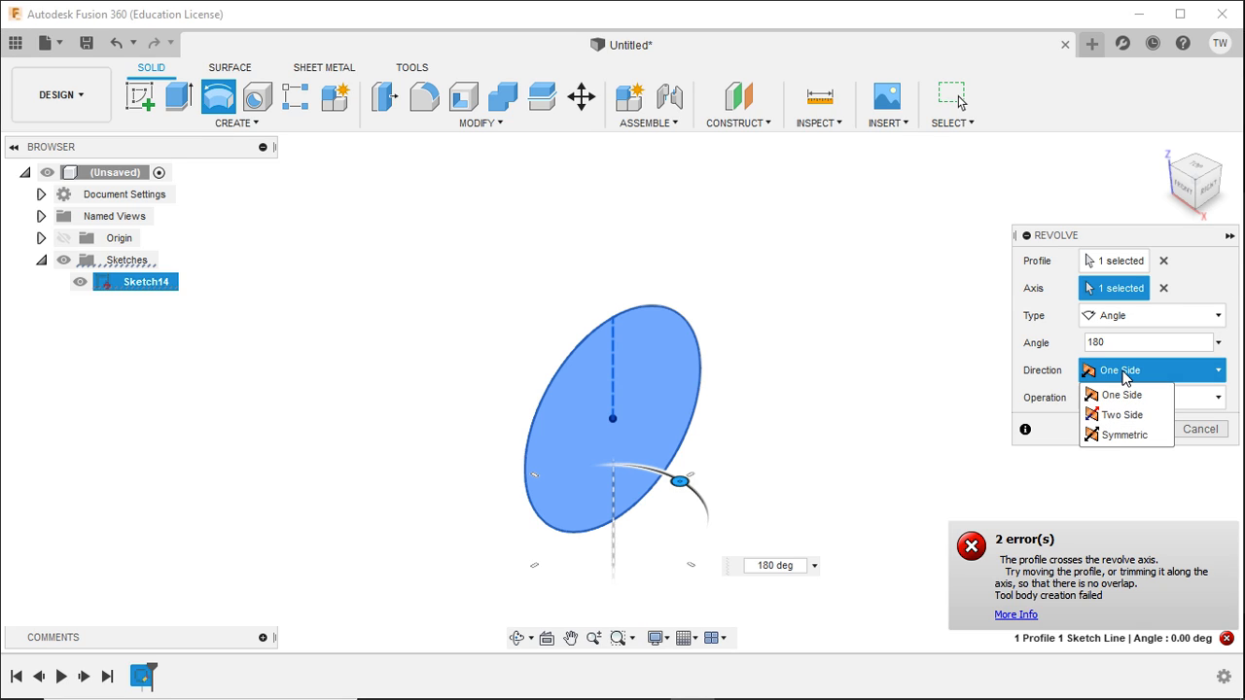
left_click(1124, 434)
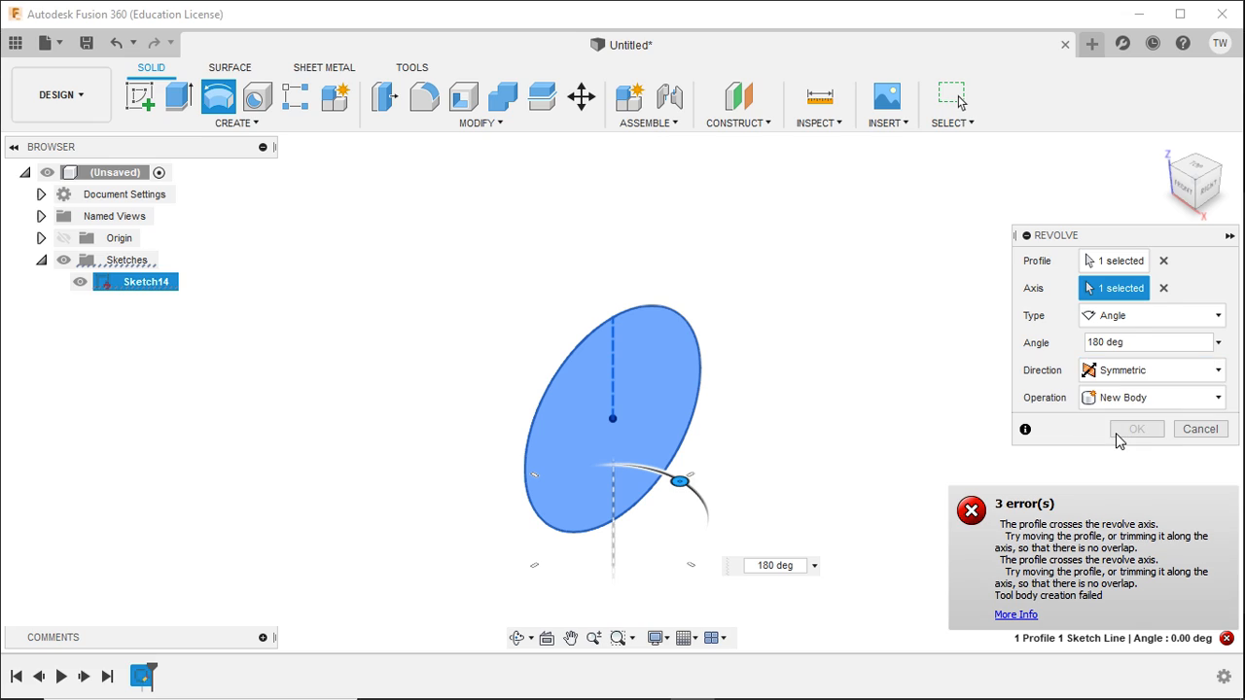
- Try a 90 degree revolve angle with the direction set back to One Side, and cancel the revolve
left_click(1126, 336)
type("90")
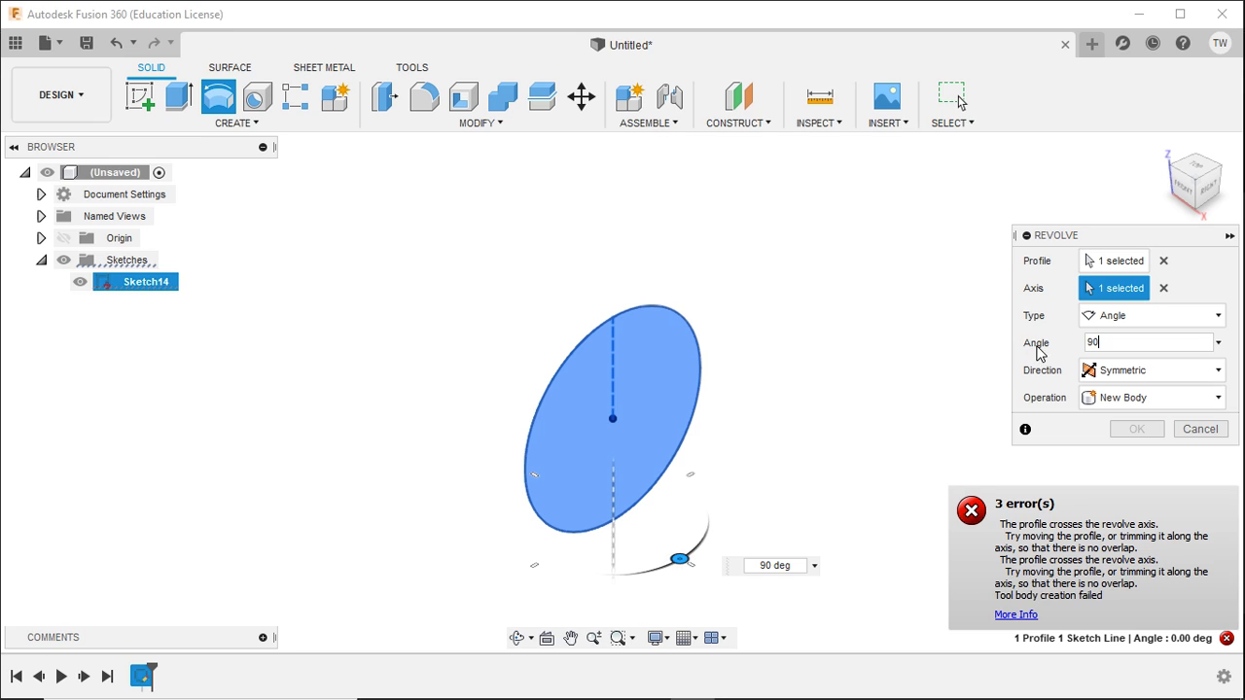
left_click(1119, 371)
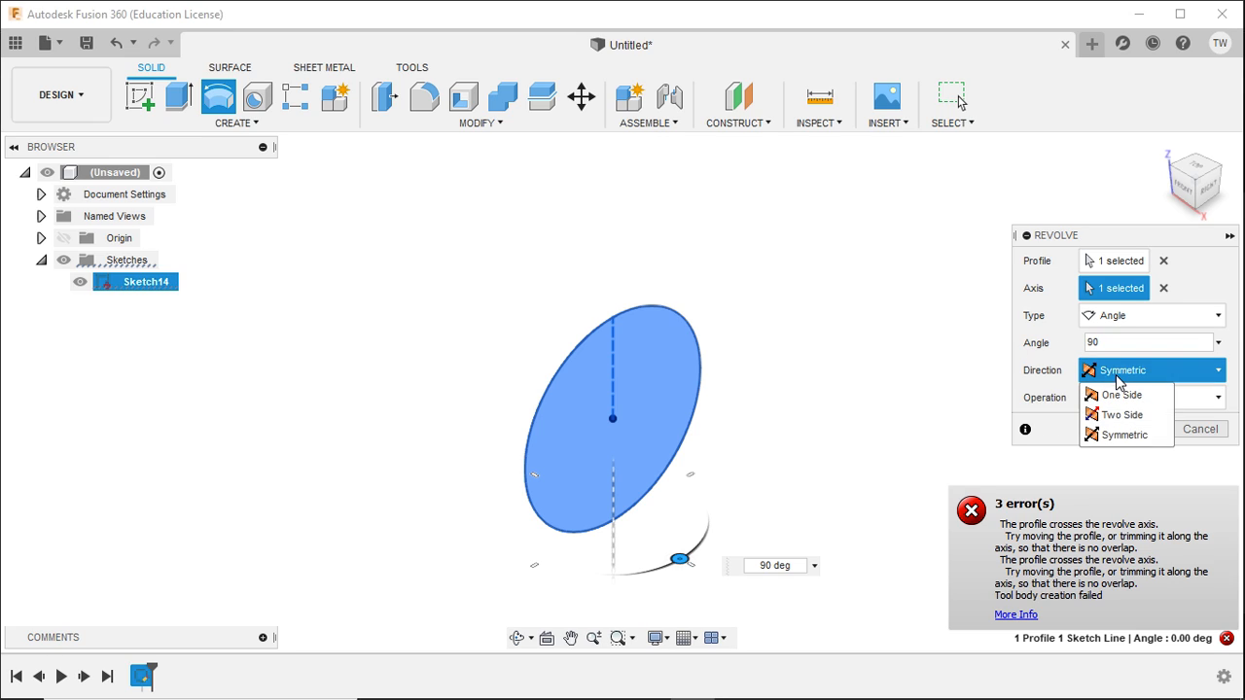
left_click(1117, 400)
left_click(1132, 342)
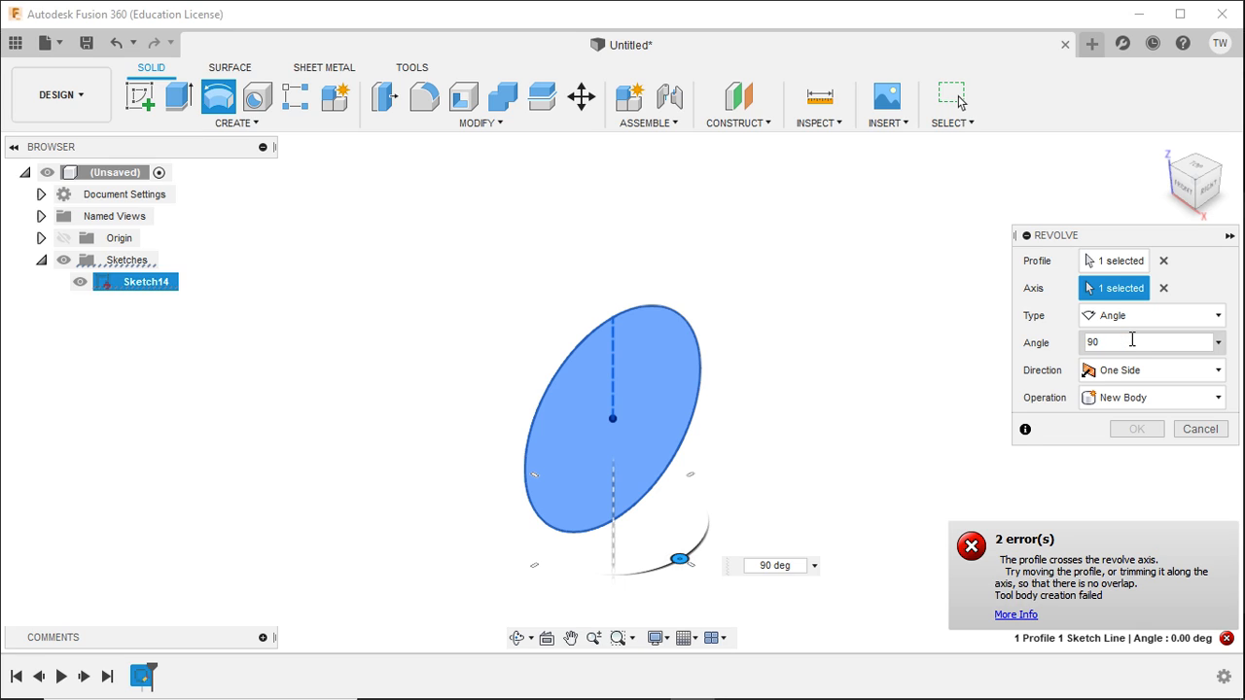
left_click(1202, 430)
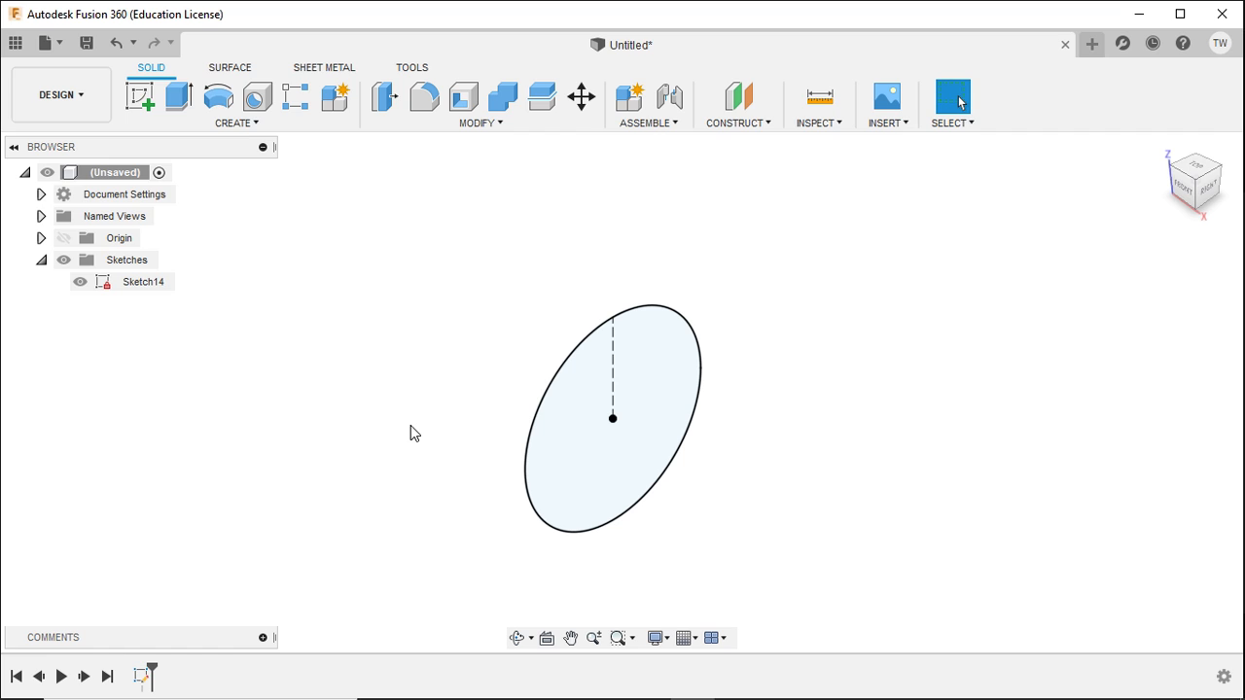
- Reopen the circle sketch, draw a vertical solid line from the centre down to the circle's edge, and make the upper construction line solid
left_click(144, 677)
double_click(144, 677)
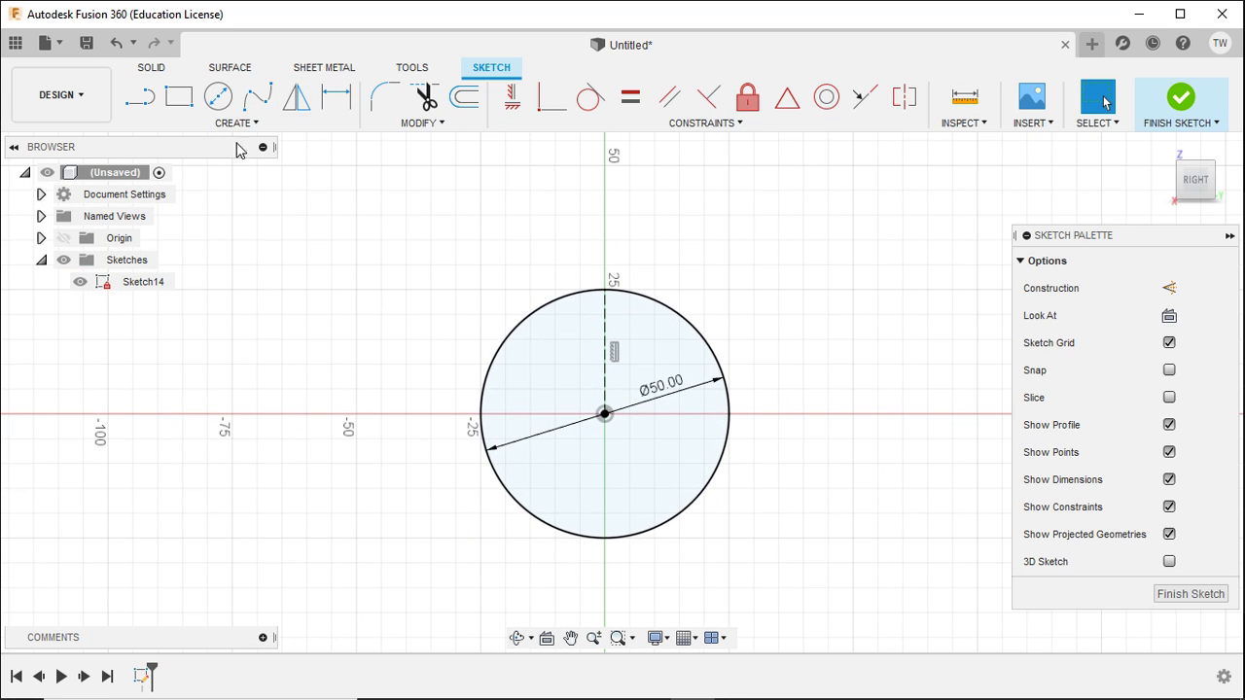
left_click(146, 105)
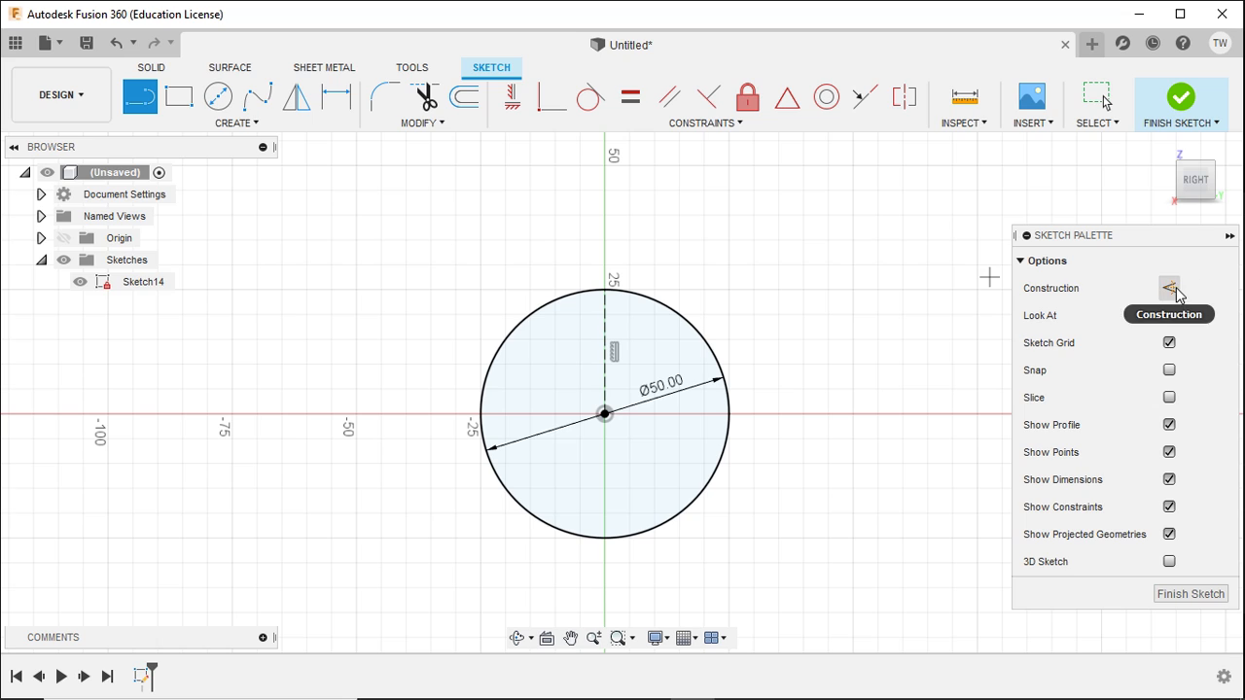
left_click(605, 415)
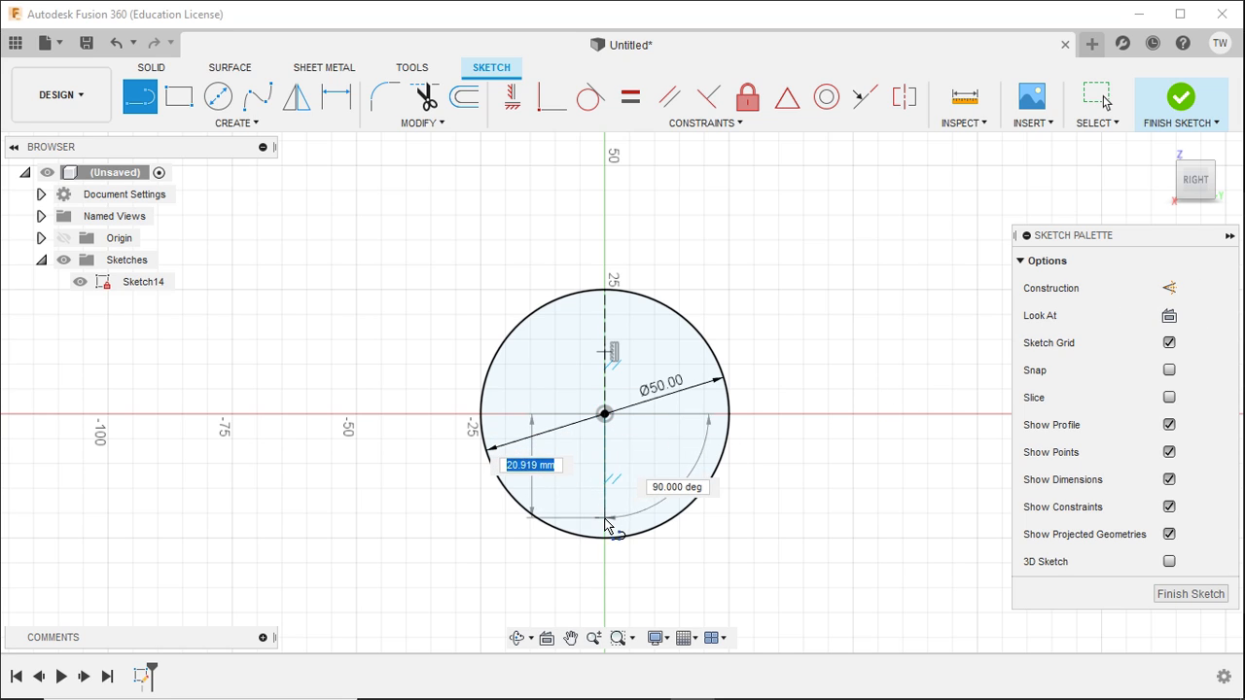
left_click(606, 538)
key("Escape")
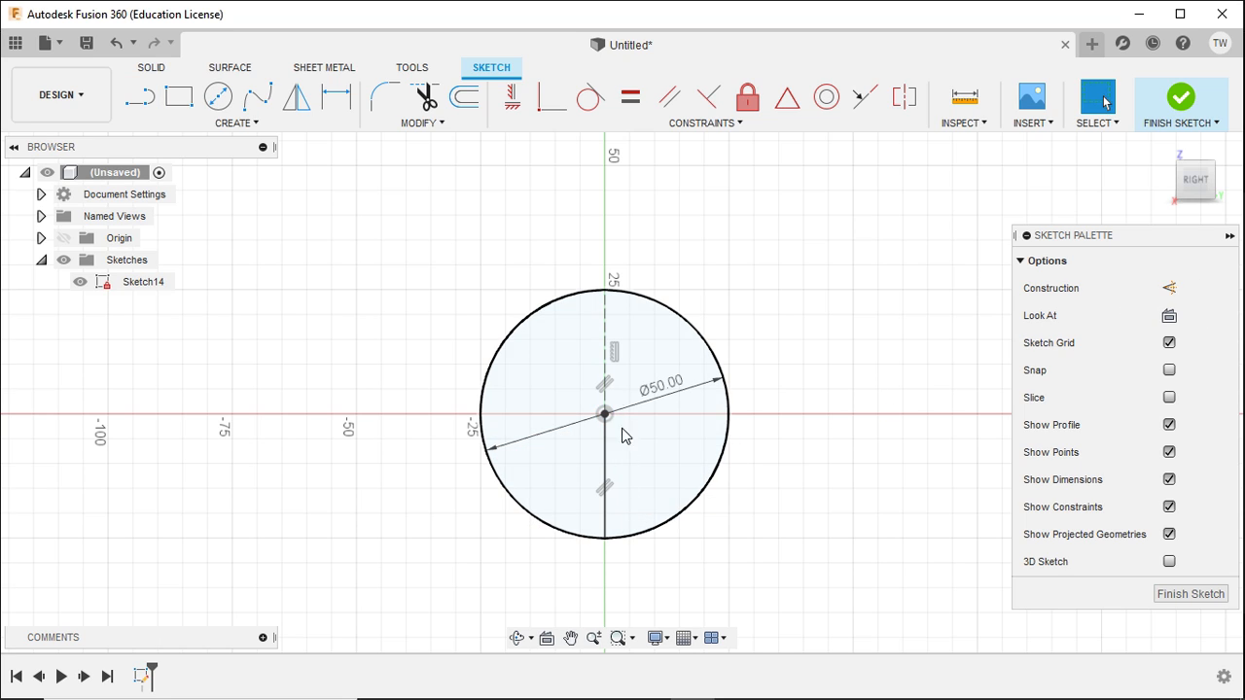
left_click(605, 321)
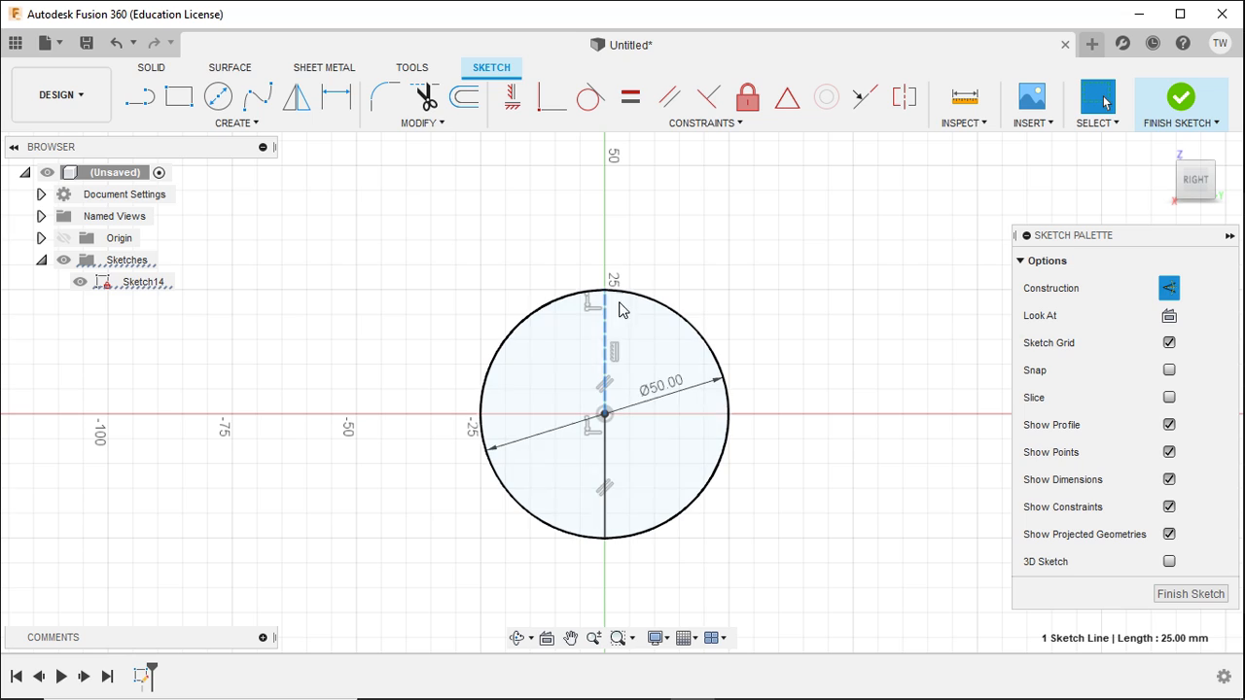
left_click(1170, 288)
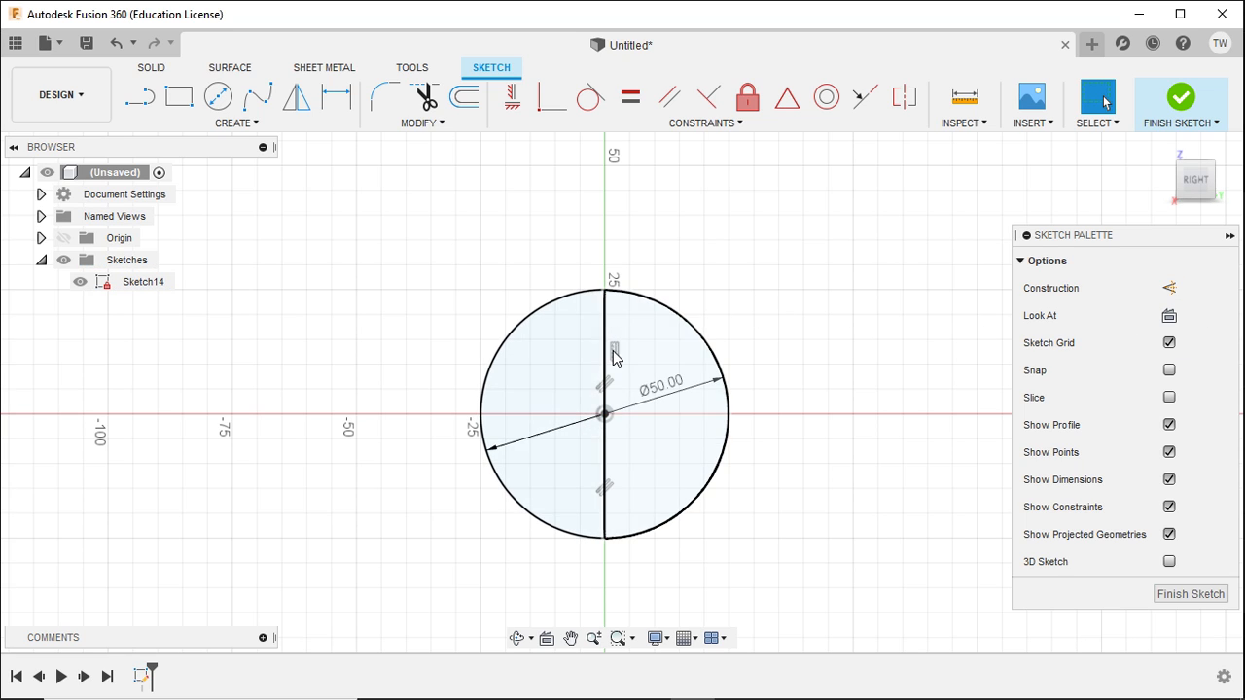
- Try trimming away one half of the circle beside the vertical line, and undo the trim
mouse_move(858, 420)
middle_mouse_down("shift")
mouse_move(889, 425)
mouse_move(633, 398)
middle_mouse_up("shift")
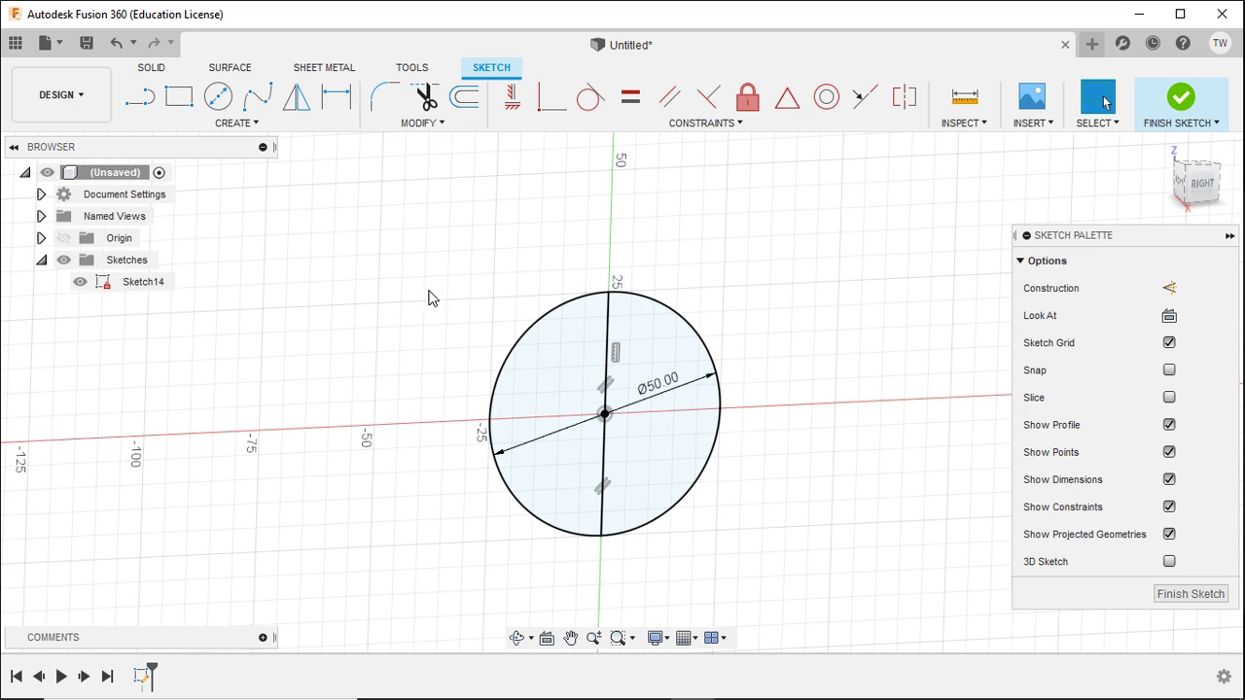
left_click(423, 97)
left_click(549, 309)
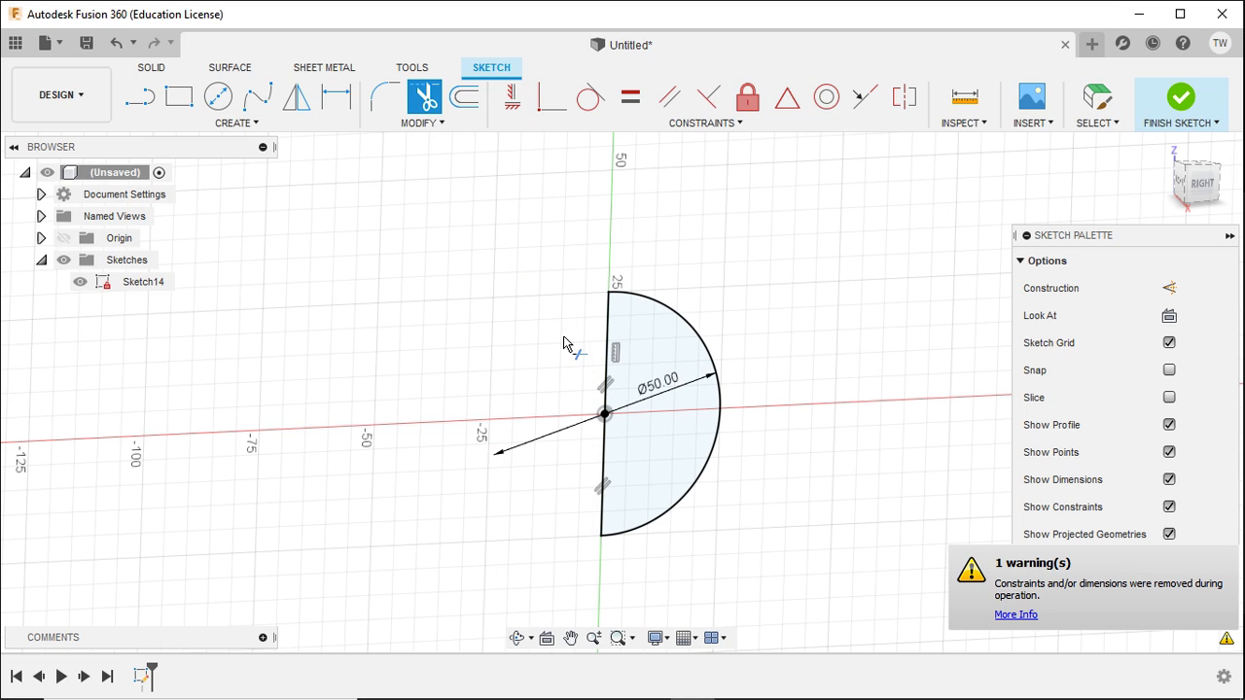
key("Escape")
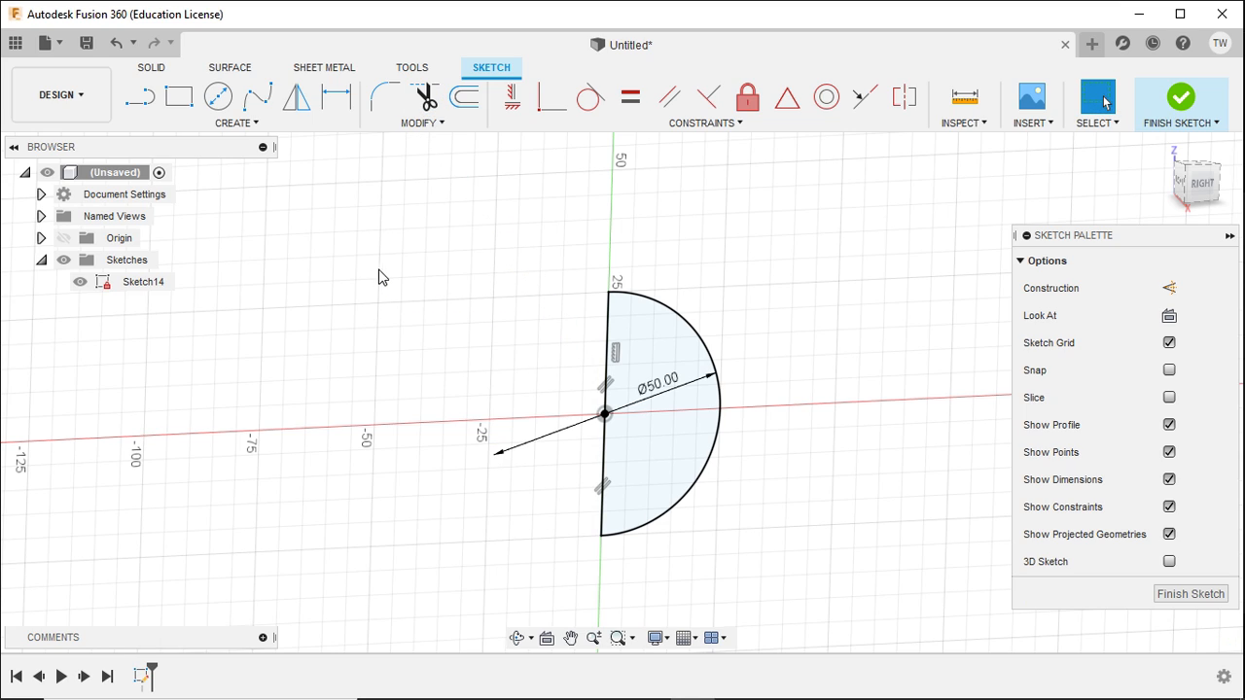
key("ctrl+z")
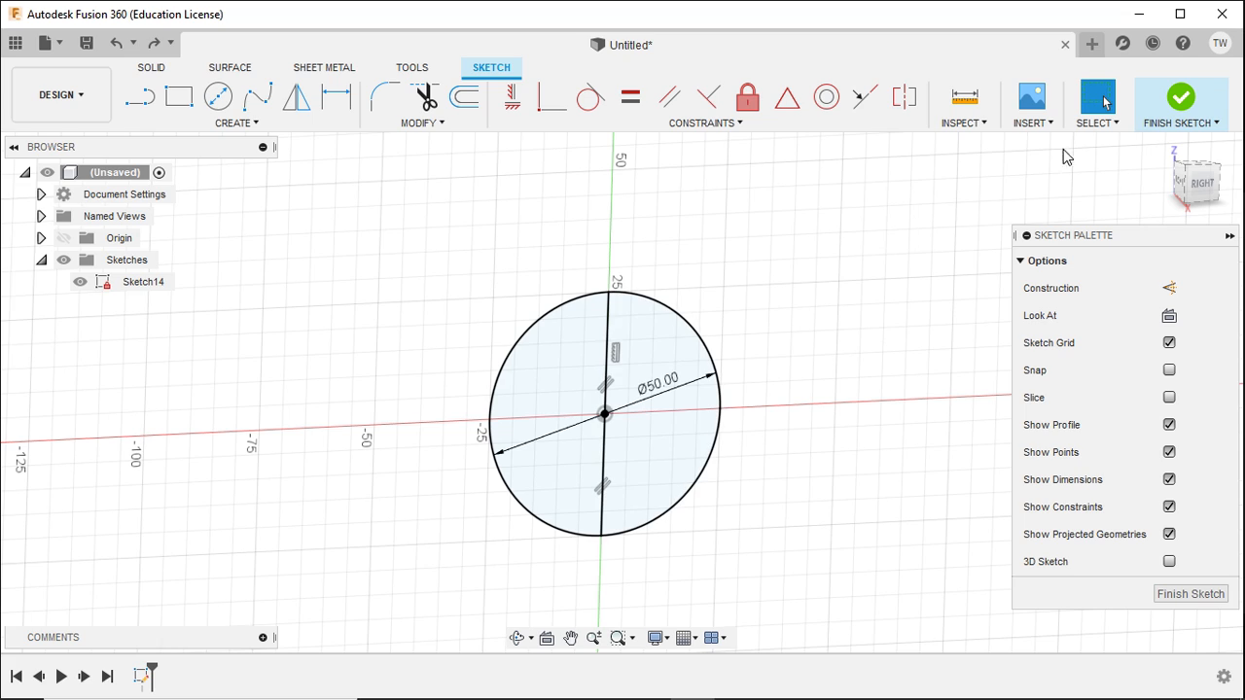
- Finish the sketch and set up a new-body revolve of the right semicircle about its vertical dividing line, at -70 degrees
left_click(1147, 114)
mouse_move(469, 269)
middle_mouse_down("shift")
mouse_move(508, 305)
mouse_move(383, 249)
middle_mouse_up("shift")
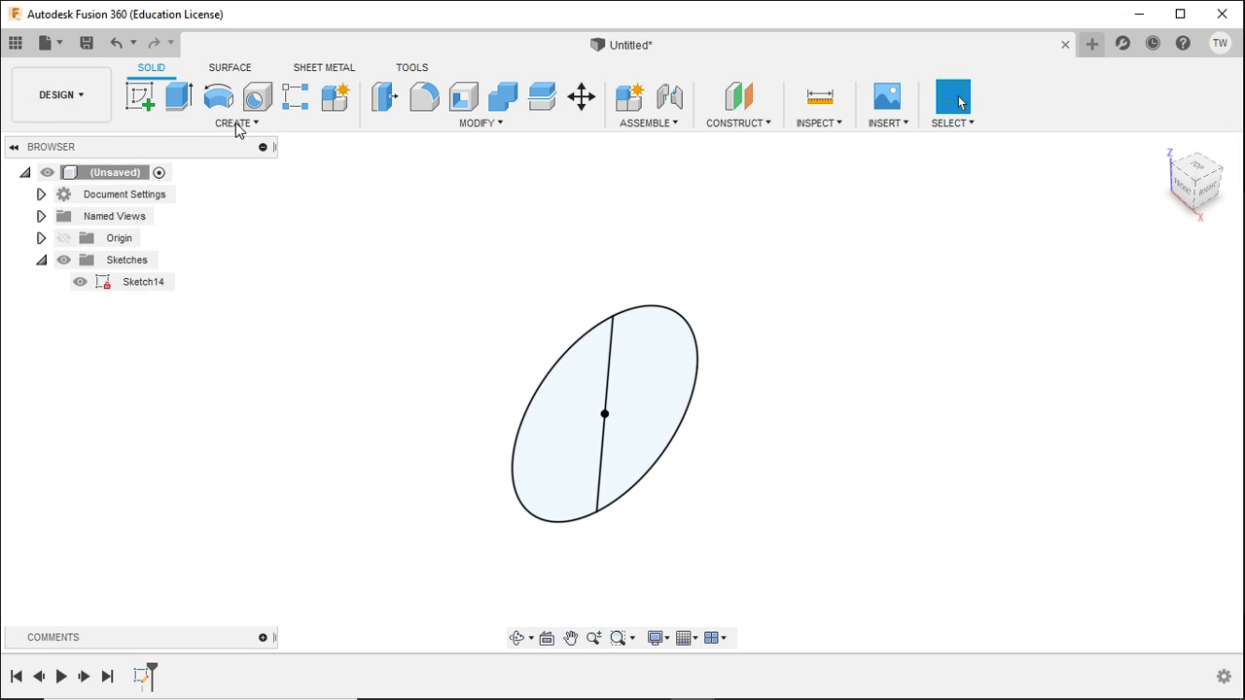
left_click(218, 98)
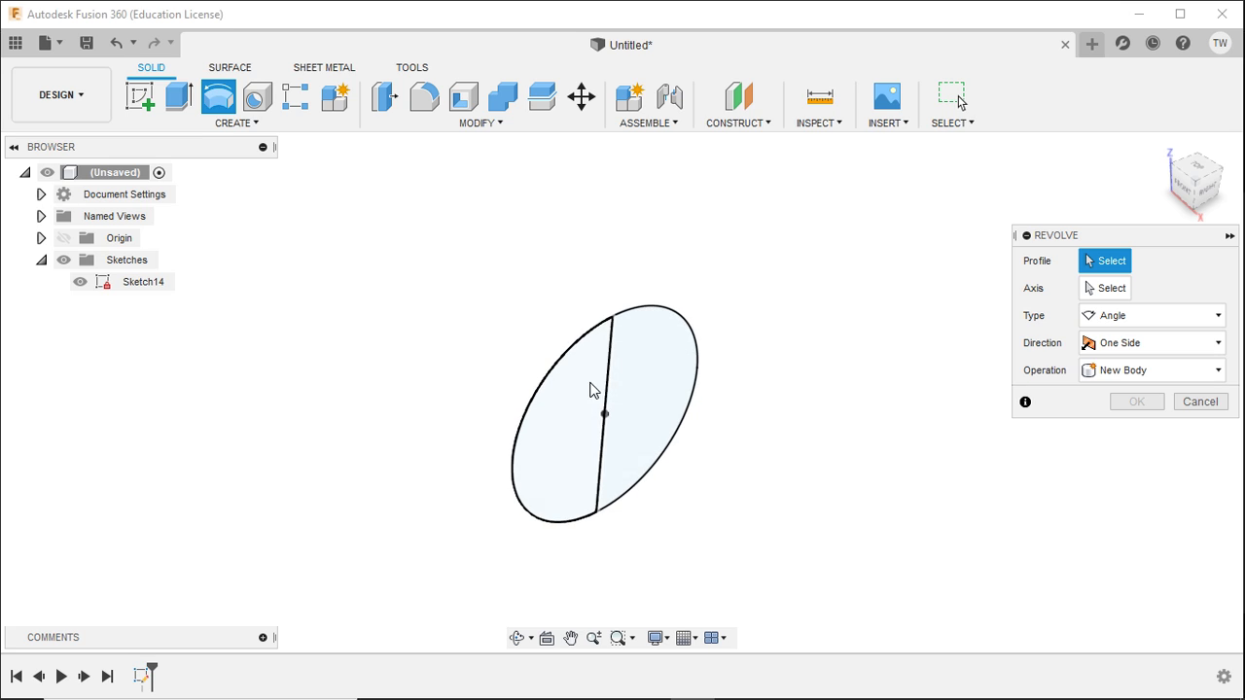
middle_click_drag(876, 340, 859, 372, "shift")
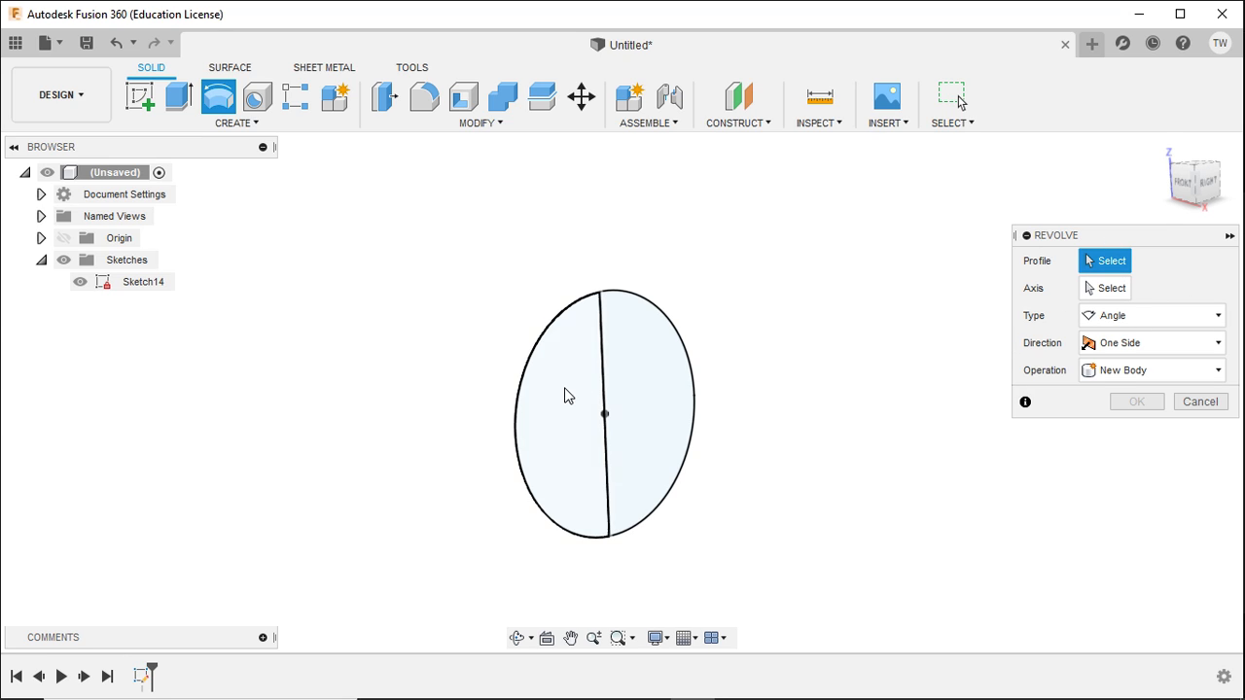
left_click(657, 337)
left_click(1126, 289)
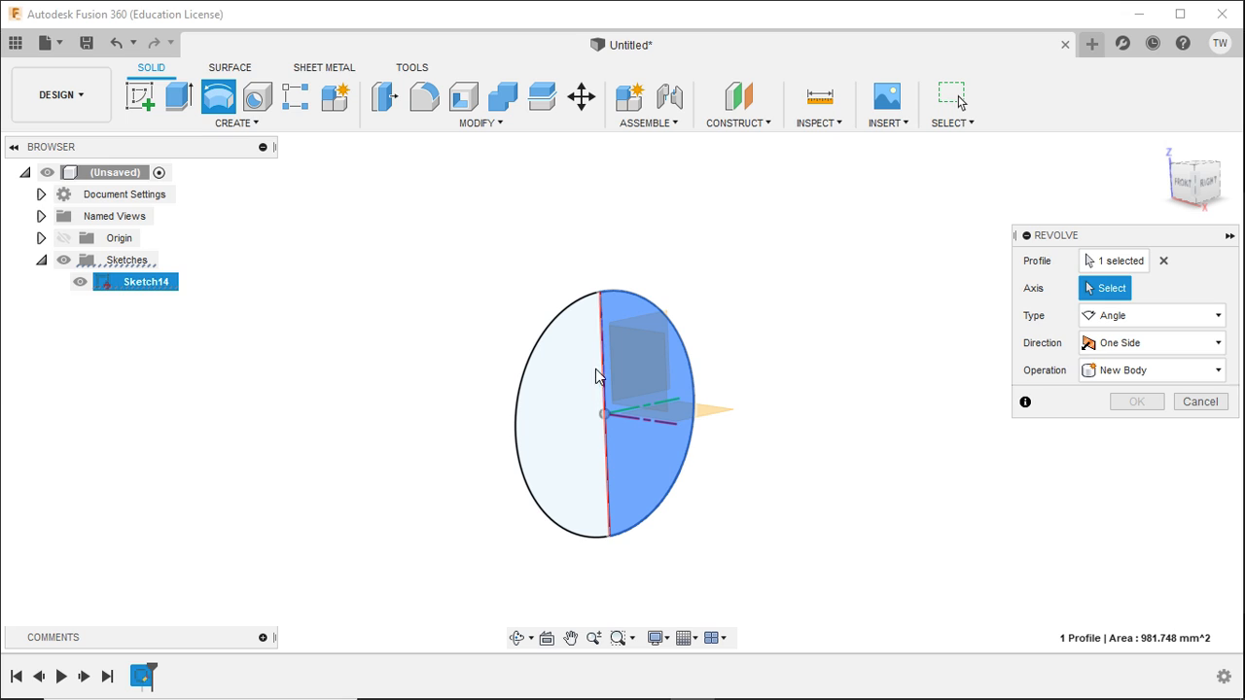
left_click(610, 526)
middle_click_drag(889, 405, 921, 545, "shift")
left_click_drag(675, 350, 756, 294)
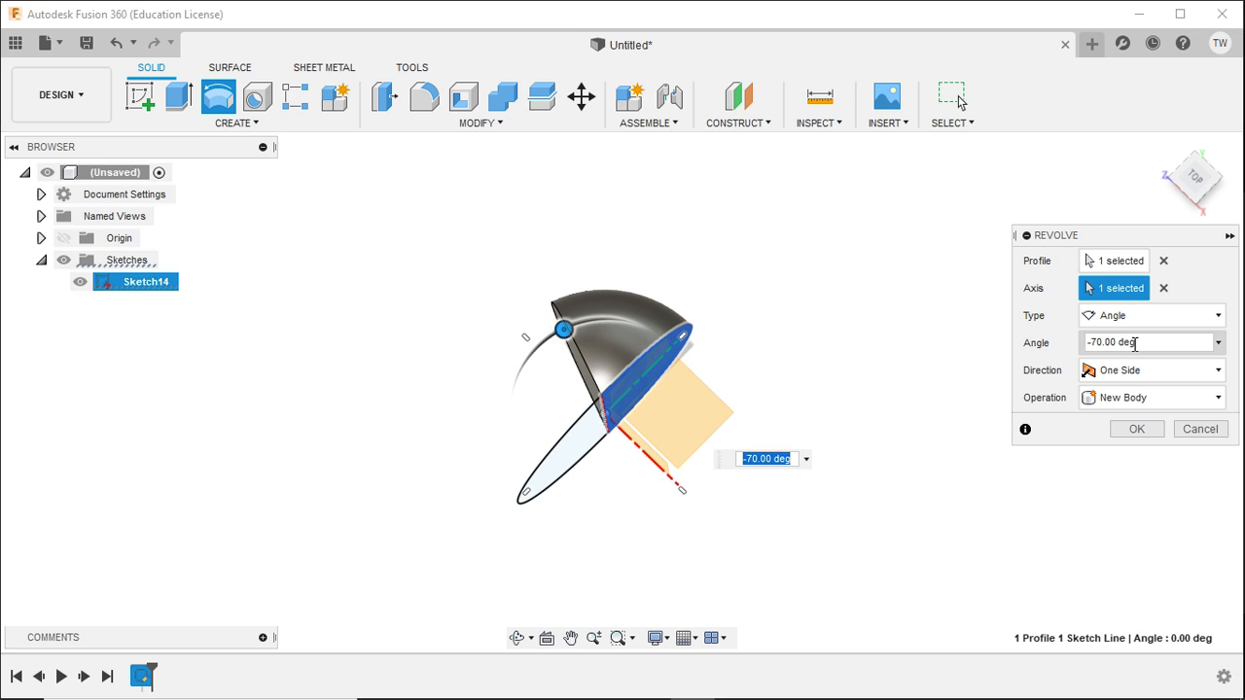
- Try the Two Side revolve direction with a second angle of -240 degrees and then -55 degrees
left_click(1109, 371)
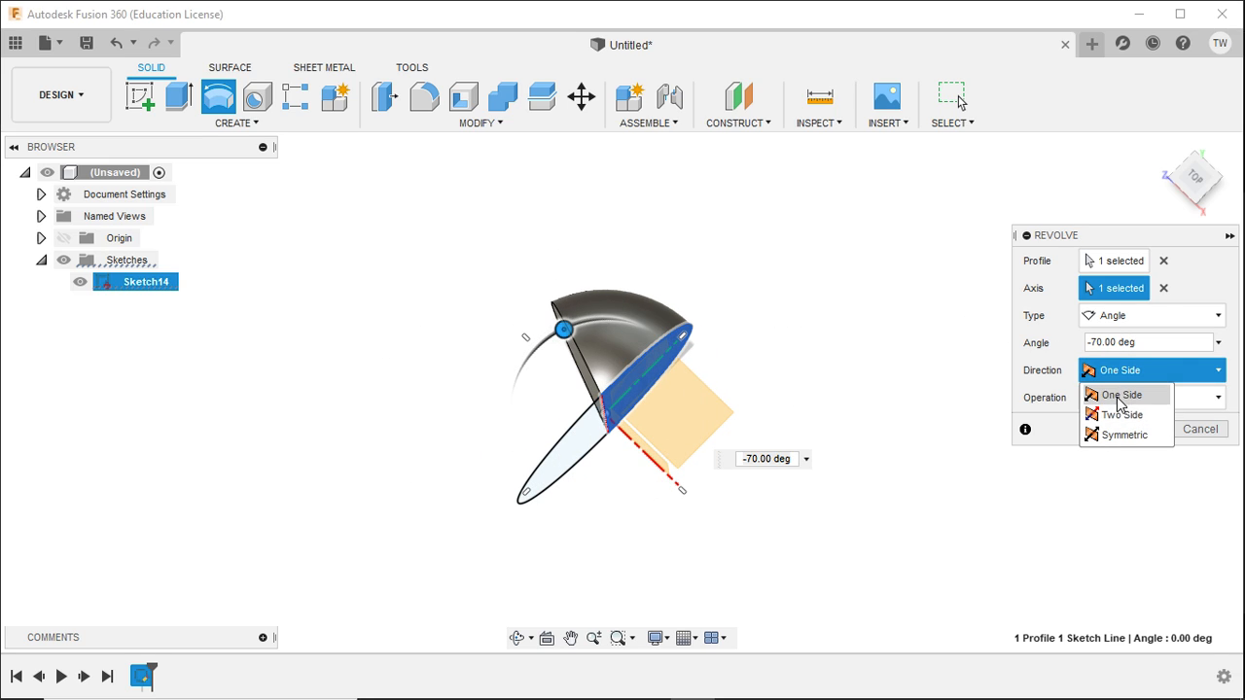
left_click(1121, 415)
left_click_drag(702, 408, 491, 344)
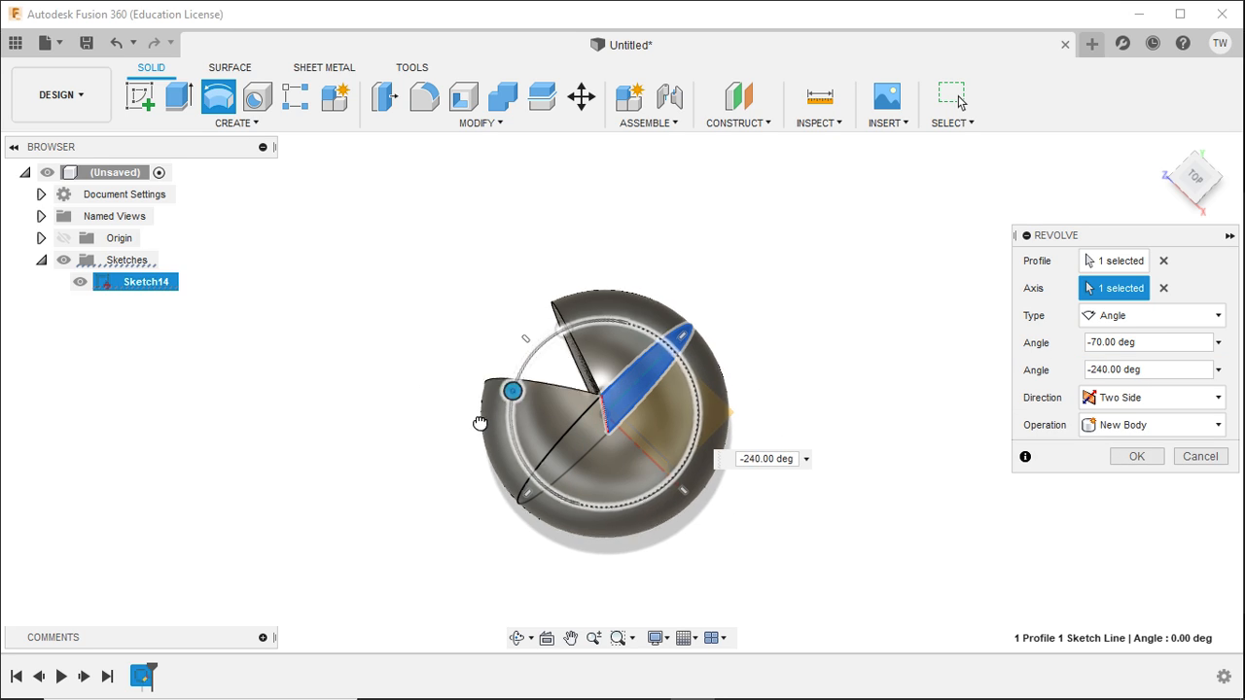
left_click_drag(463, 440, 867, 472)
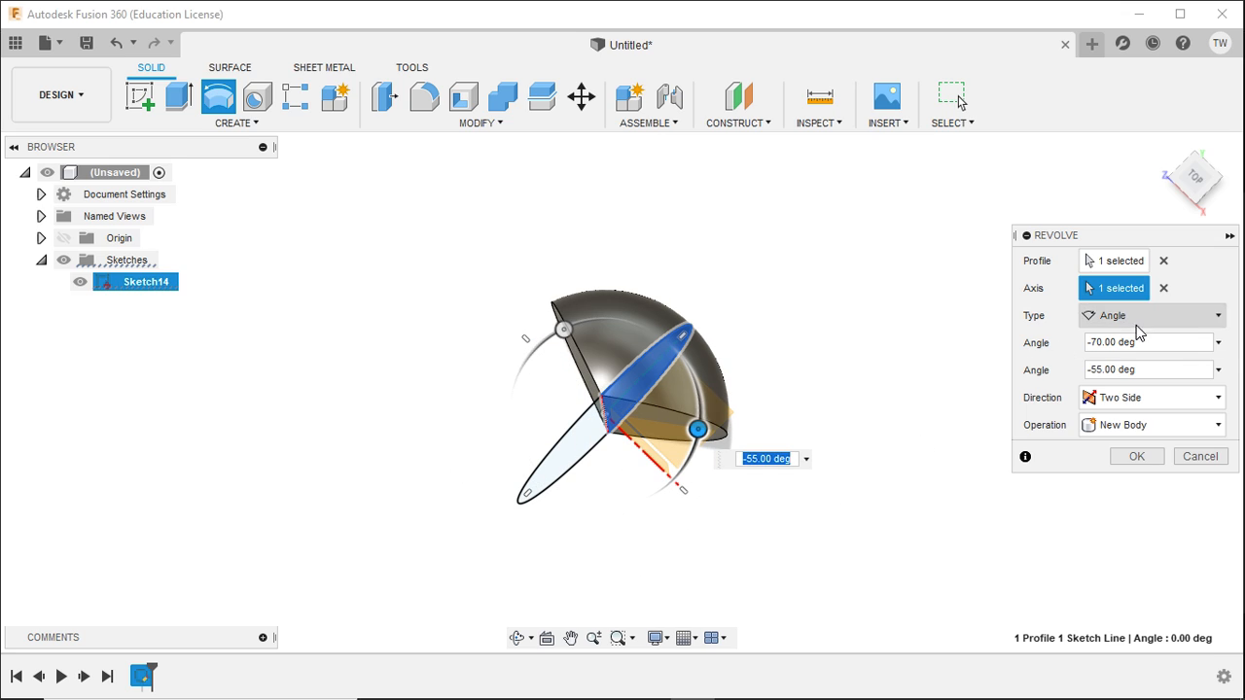
- Try the Symmetric revolve direction with an angle of -80 degrees
left_click(1158, 399)
left_click(1119, 461)
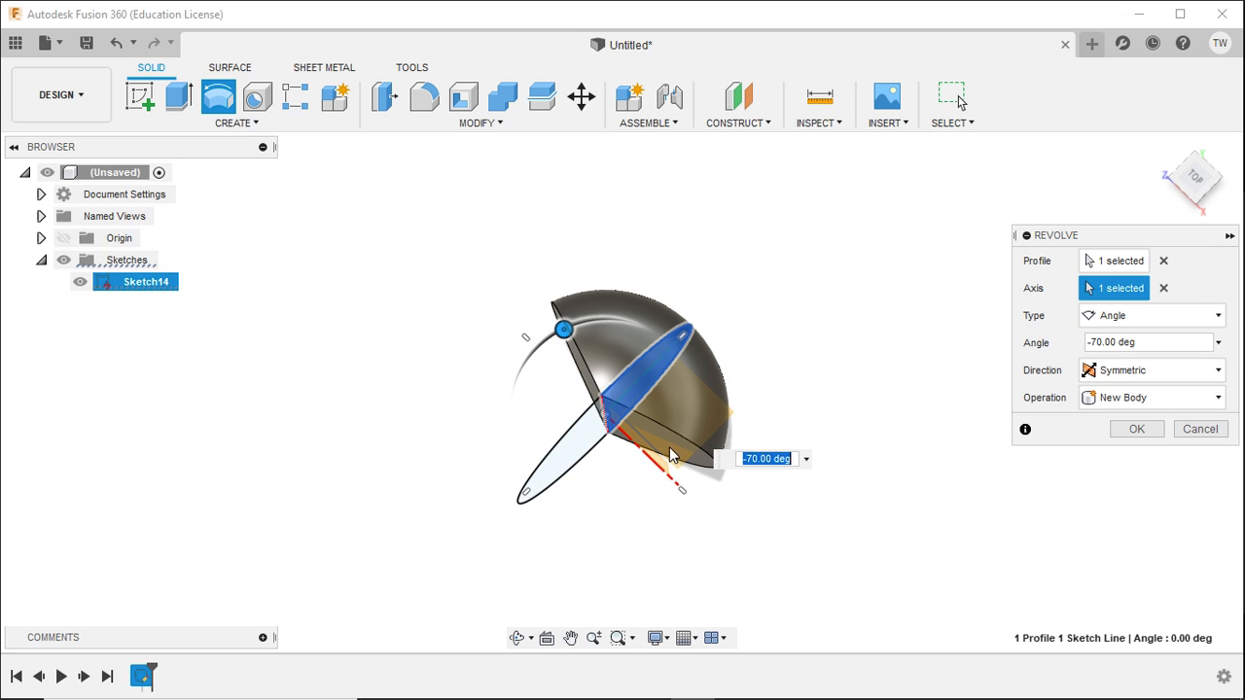
mouse_move(563, 328)
left_mouse_down()
mouse_move(439, 495)
mouse_move(548, 339)
mouse_move(406, 512)
mouse_move(550, 338)
left_mouse_up()
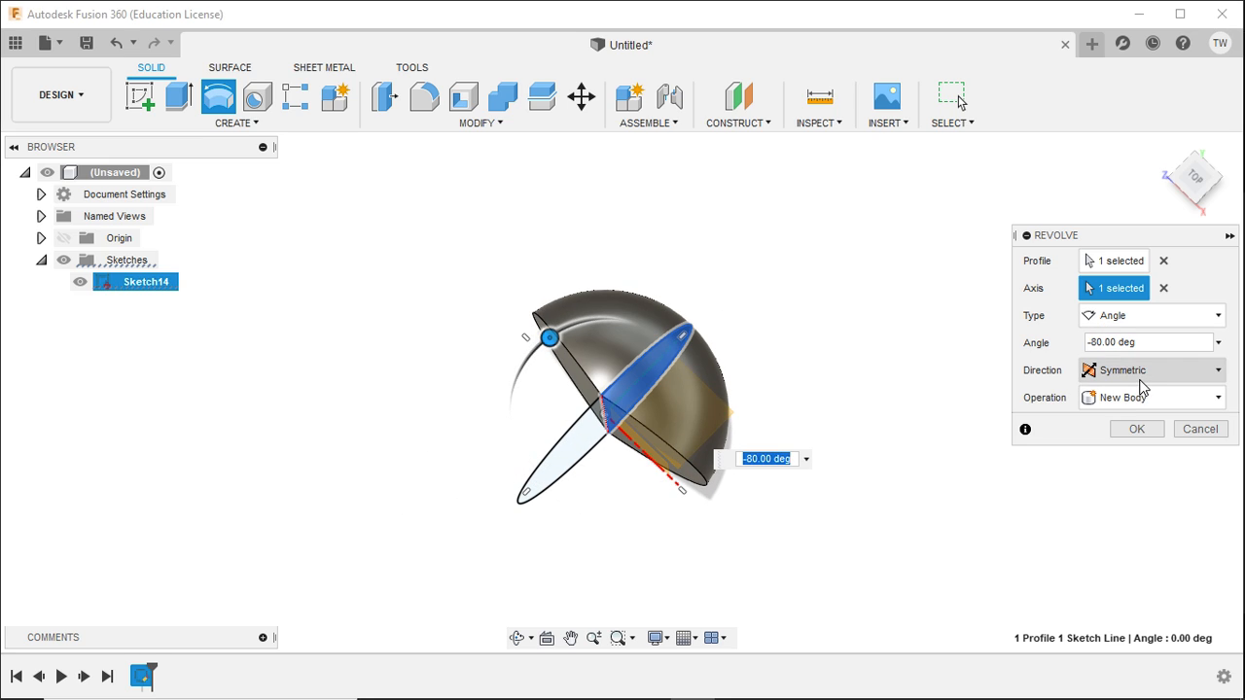
- Try the To extent type for the revolve
left_click(1170, 320)
left_click(1172, 321)
left_click(1129, 322)
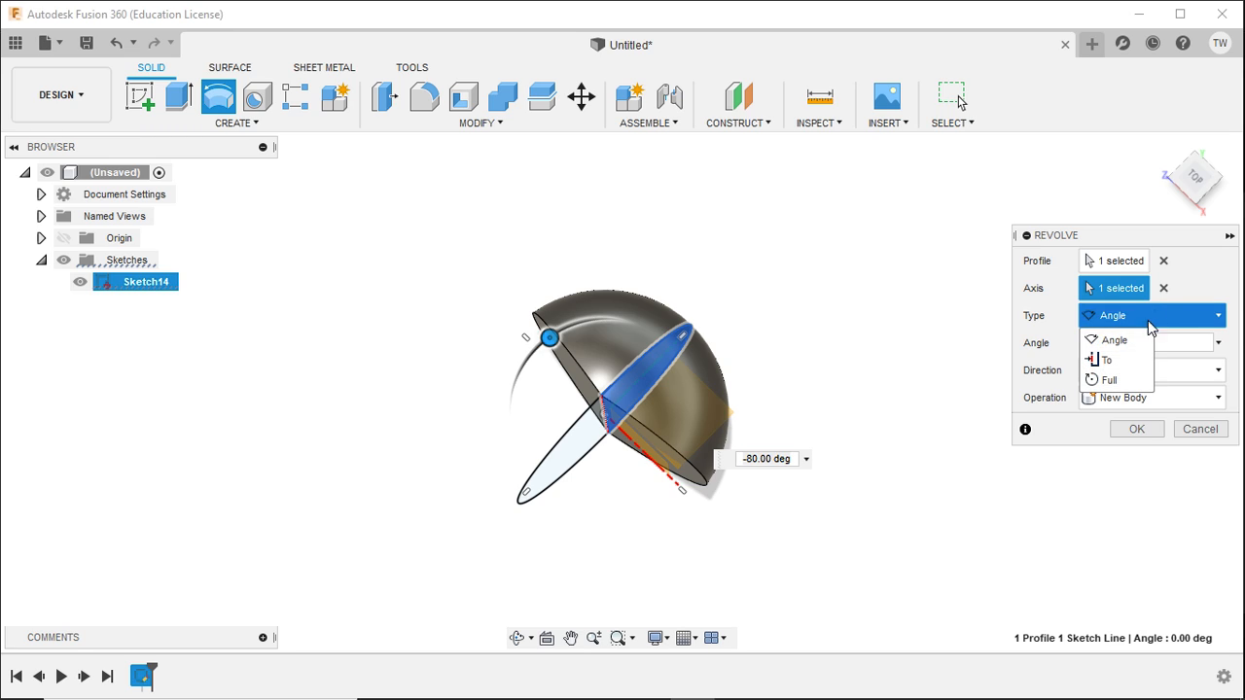
left_click(1109, 362)
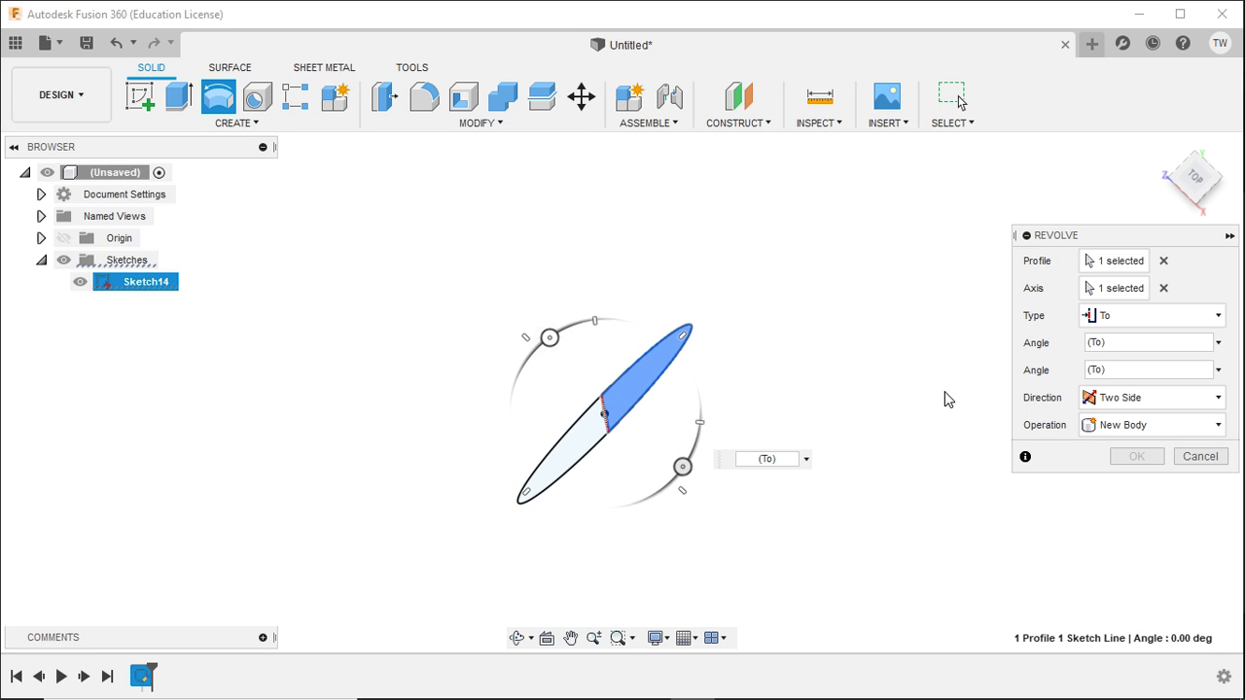
- Set the revolve type to Full and create the sphere as a new body
left_click(1156, 321)
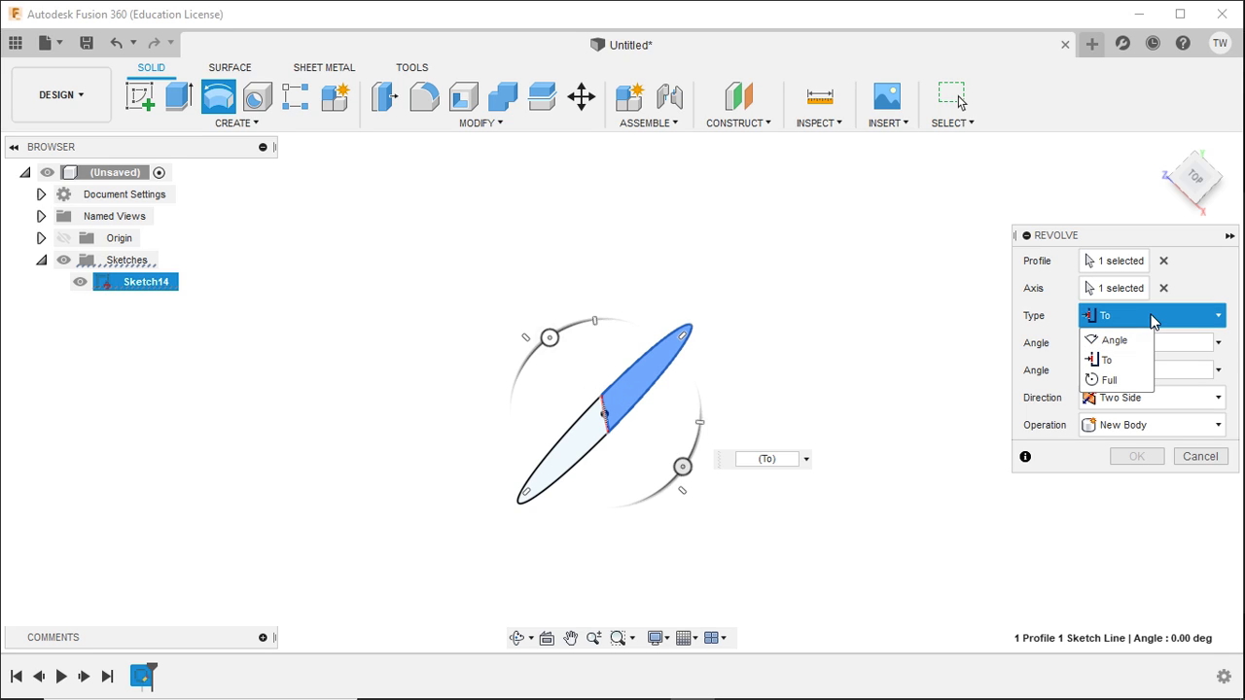
left_click(1117, 387)
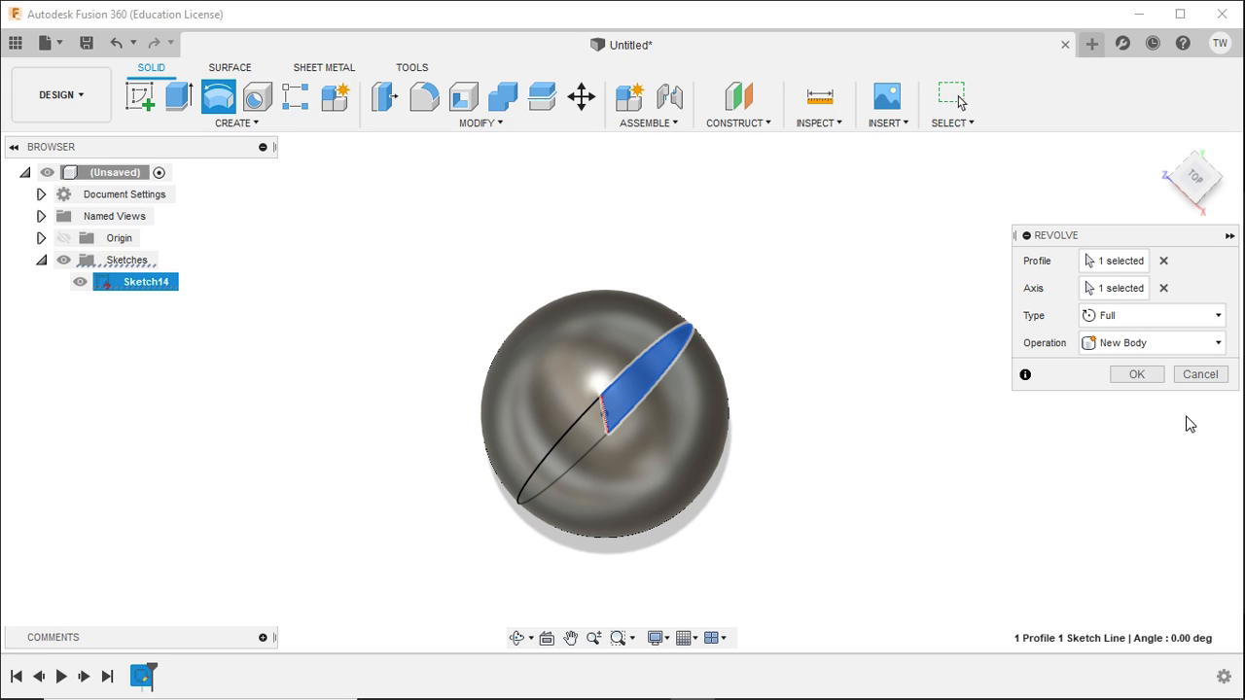
left_click(1138, 376)
middle_click_drag(839, 535, 772, 467, "shift")
scroll(777, 455, "down", 4)
middle_click_drag(740, 519, 769, 523, "shift")
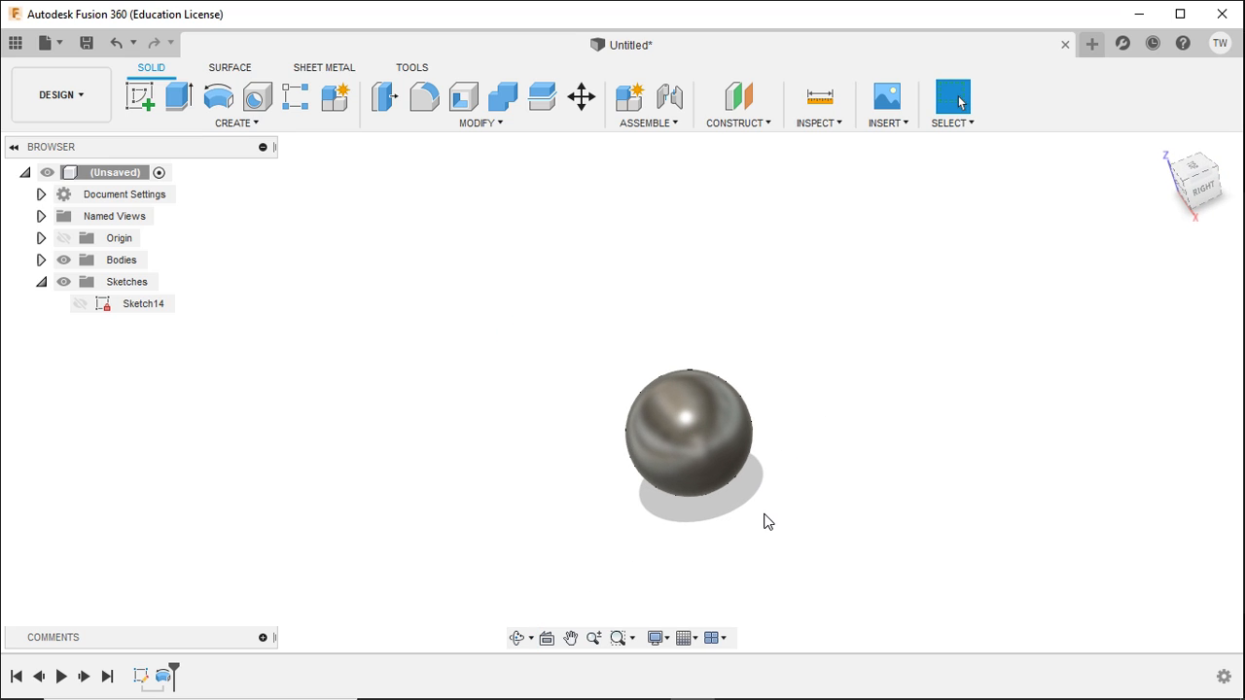
left_click(184, 123)
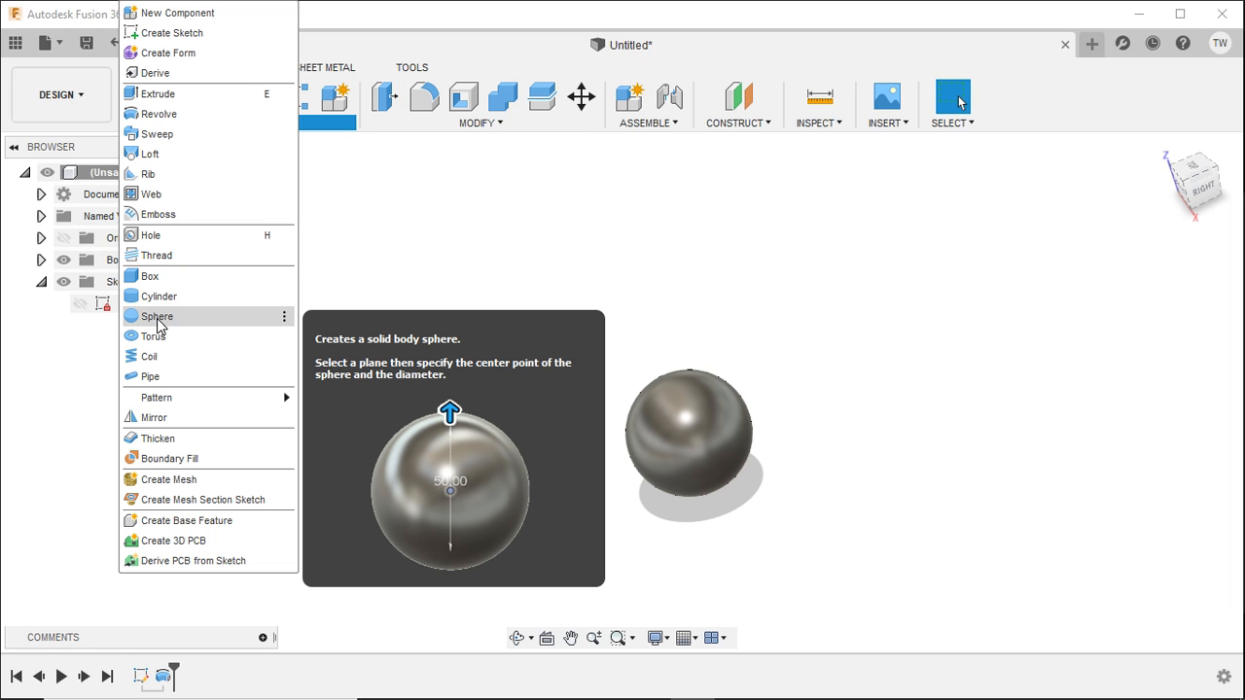
middle_click_drag(565, 345, 637, 343, "shift")
left_click(219, 125)
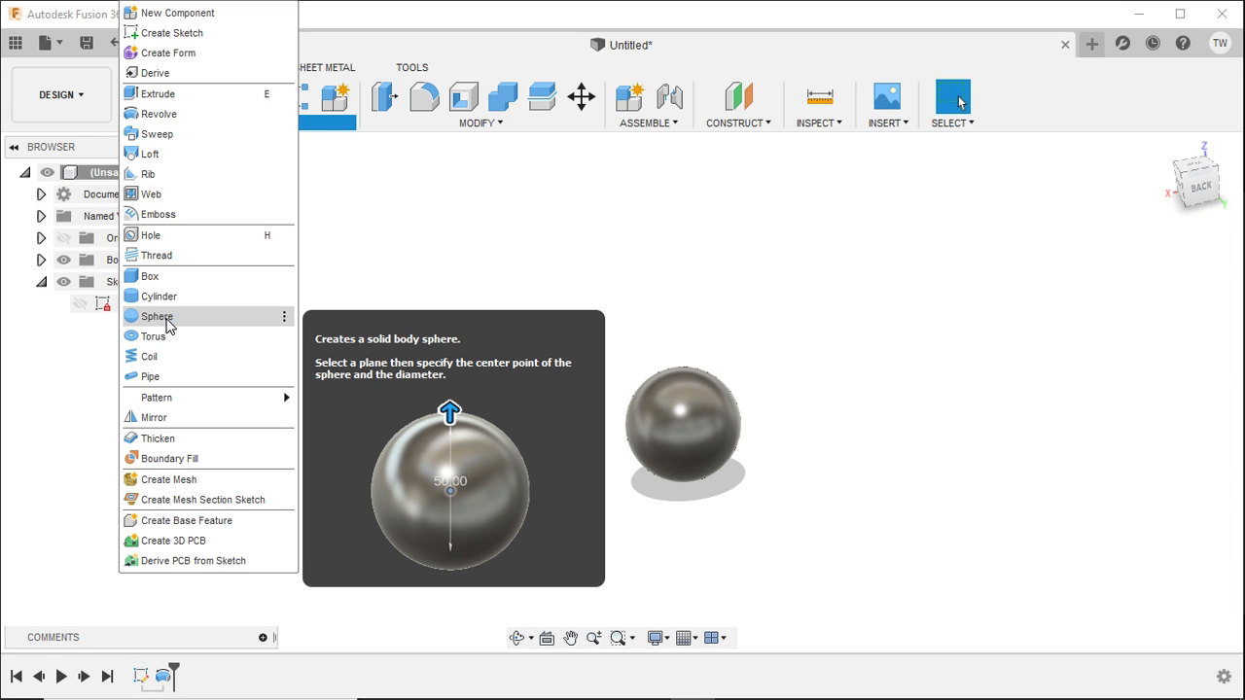
left_click(576, 295)
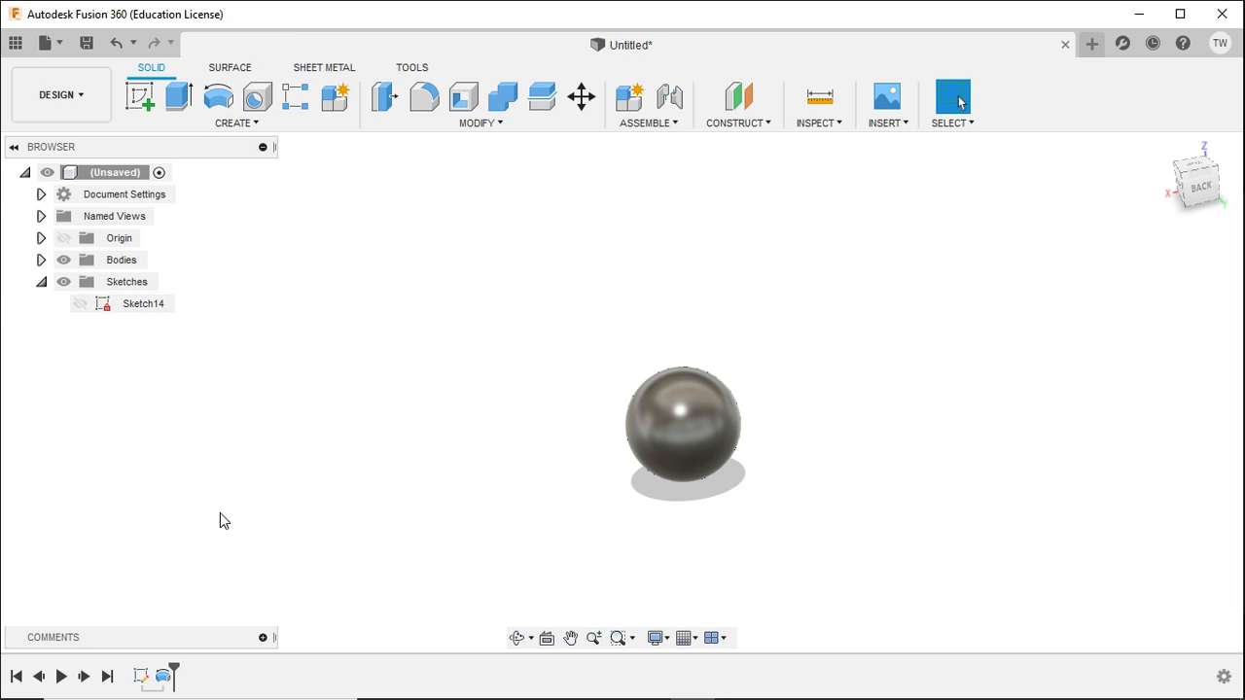
- Delete the revolved sphere together with its sketch from the design history
left_click(164, 676)
left_click(141, 675, "shift")
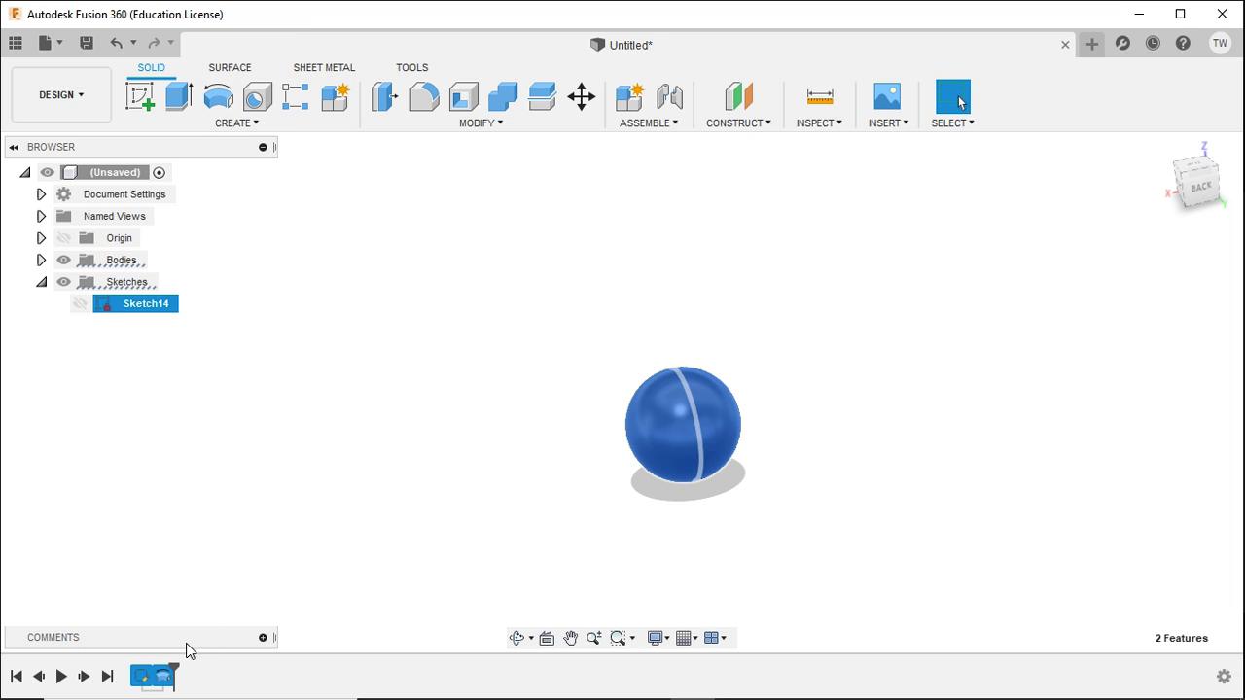
key("Delete")
- Start a torus primitive on the horizontal plane, centred on the origin, with a 50 mm circle diameter
left_click(234, 122)
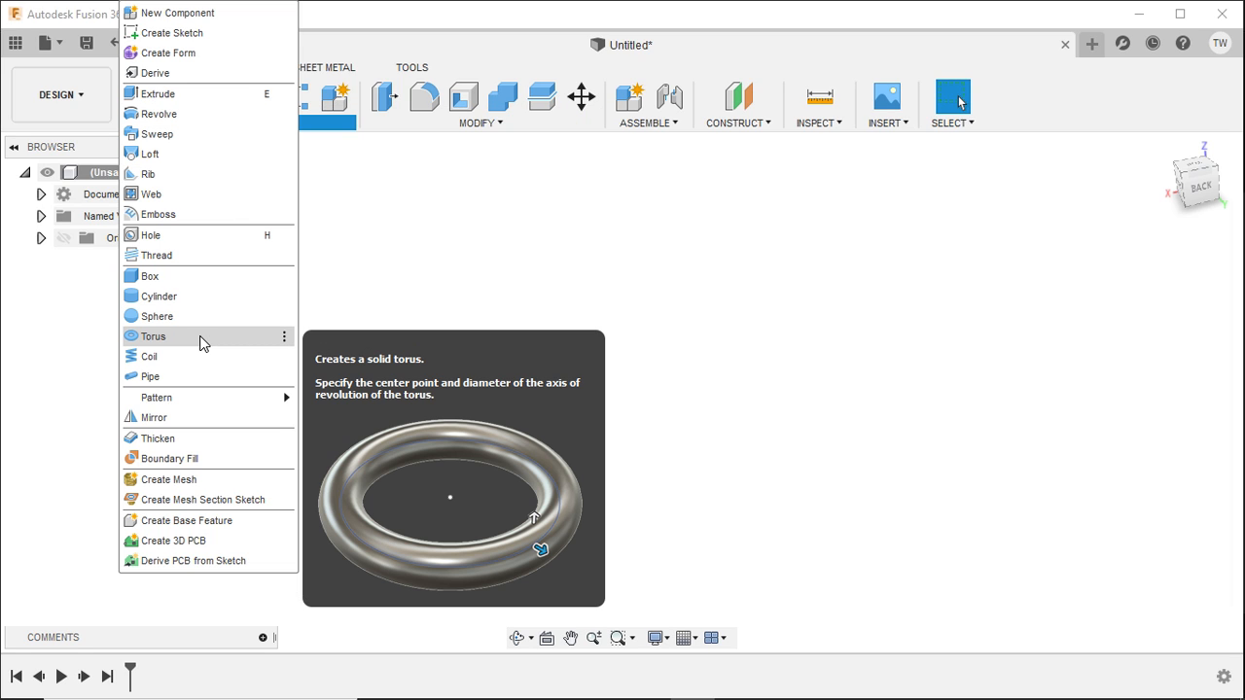
left_click(201, 336)
left_click(572, 387)
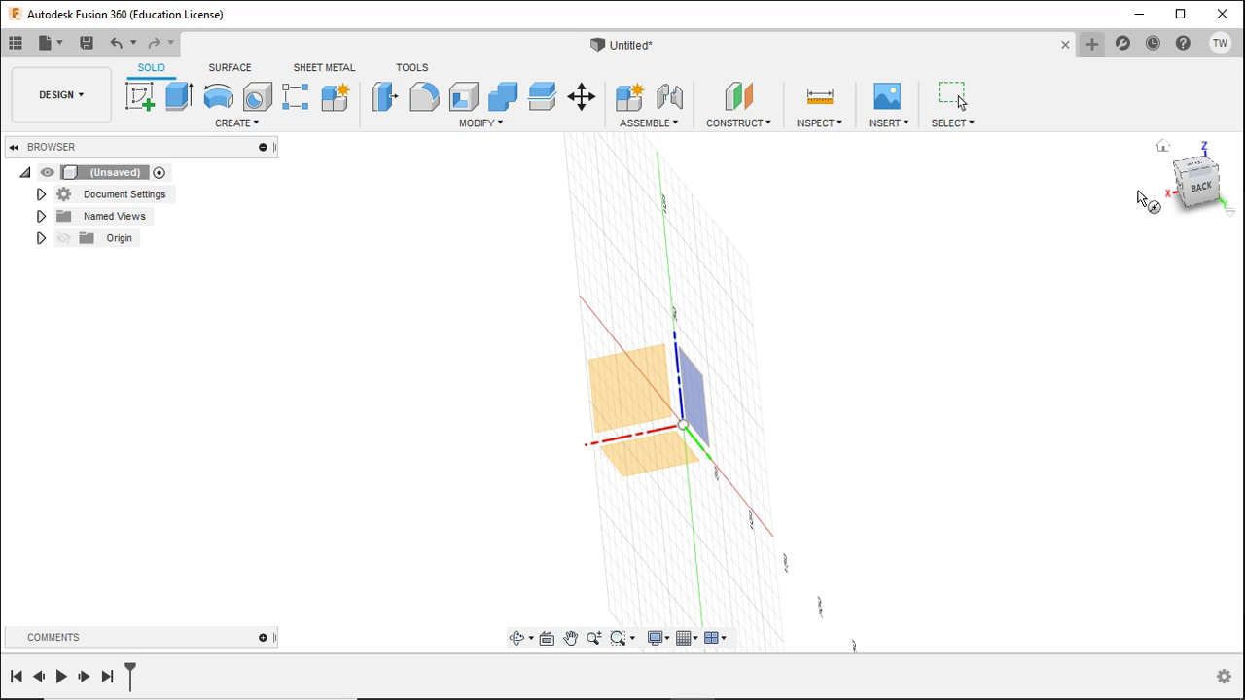
left_click(1163, 147)
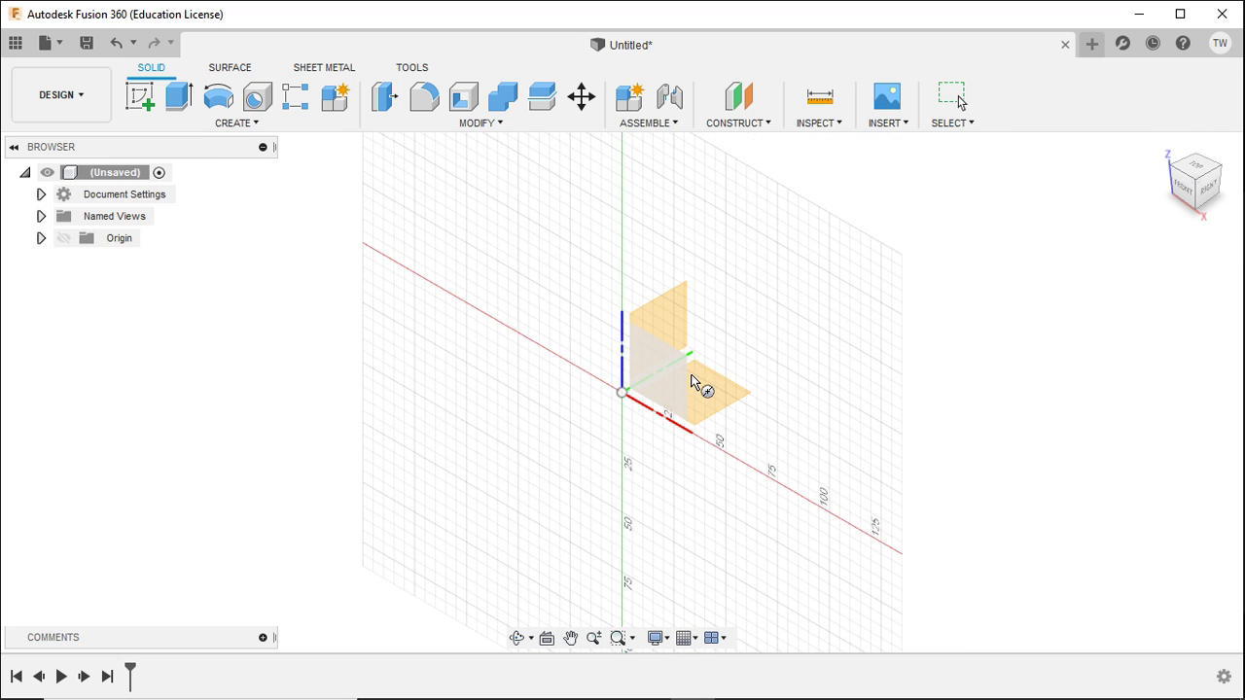
left_click(705, 394)
left_click(623, 393)
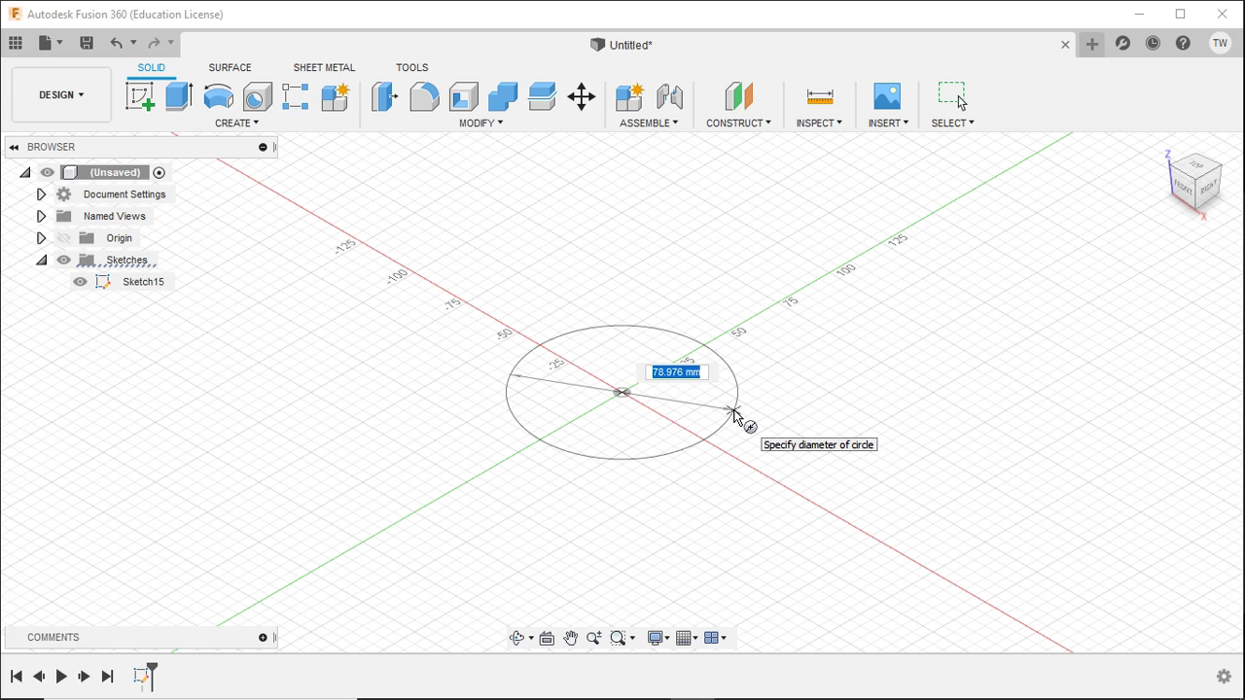
type("50")
key("Tab")
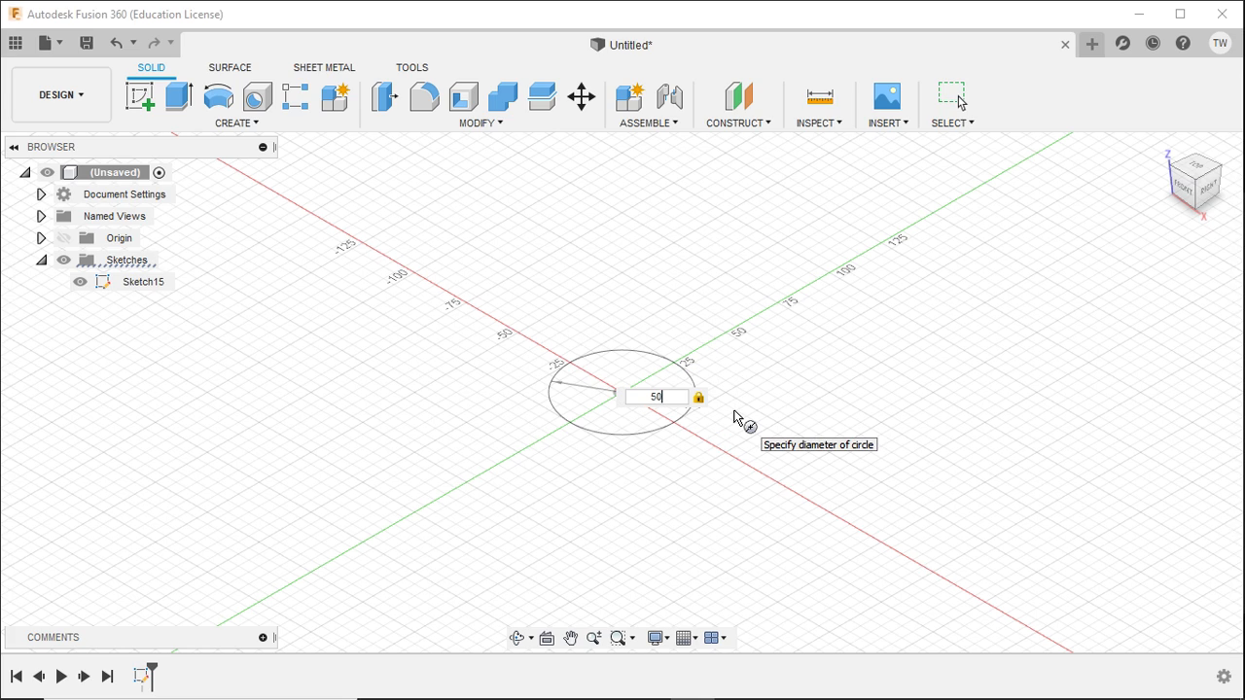
key("Return")
scroll(720, 409, "up", 2)
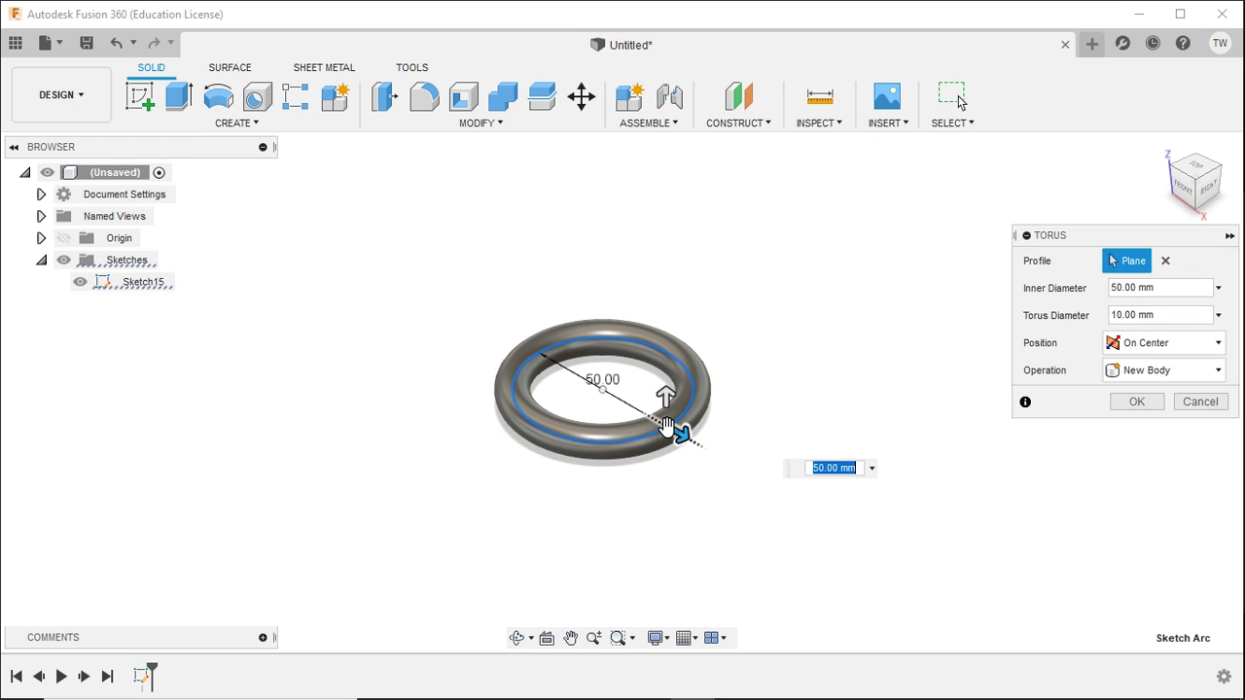
- Set the torus's inner diameter to 50 mm and create it as a new body
type("50")
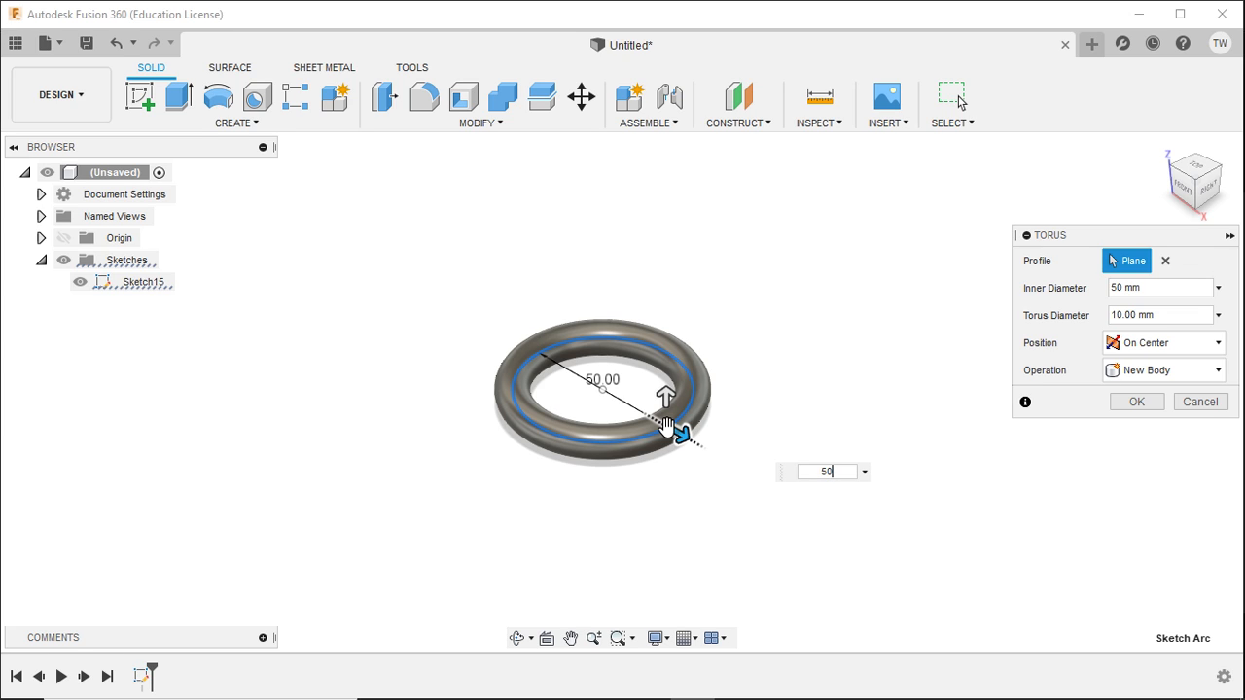
key("Return")
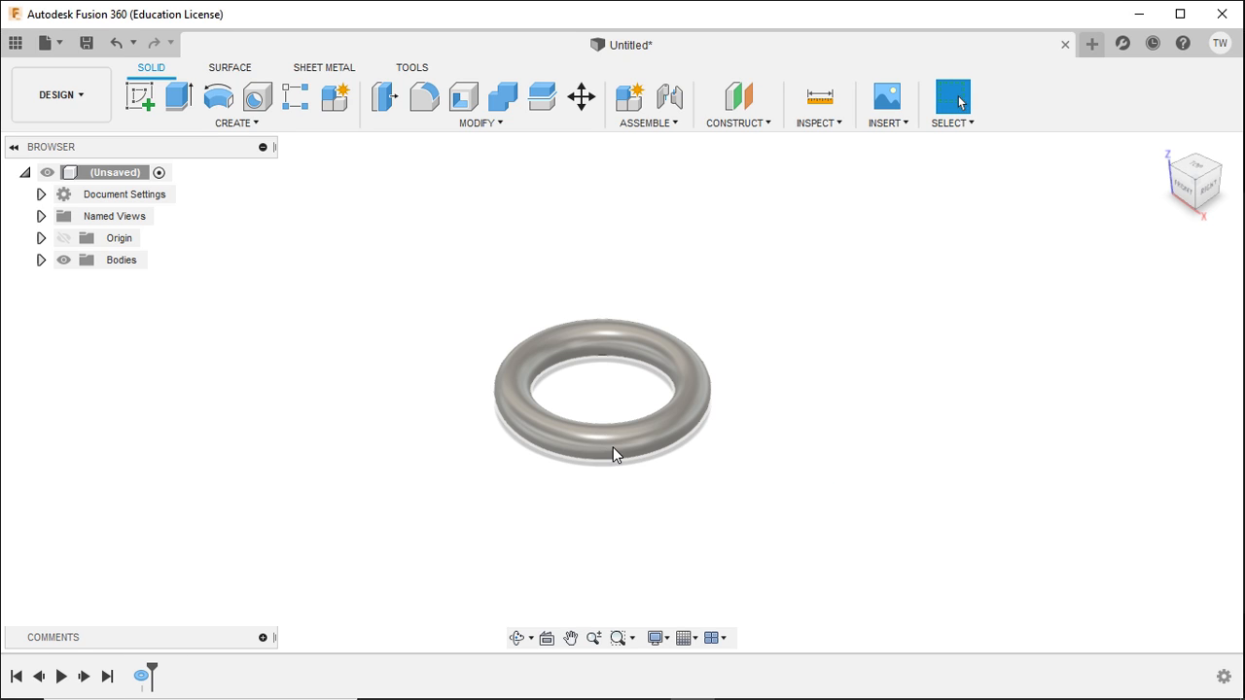
- Reopen the torus for editing, set its torus diameter to 50 mm and inspect the shape from below
double_click(141, 675)
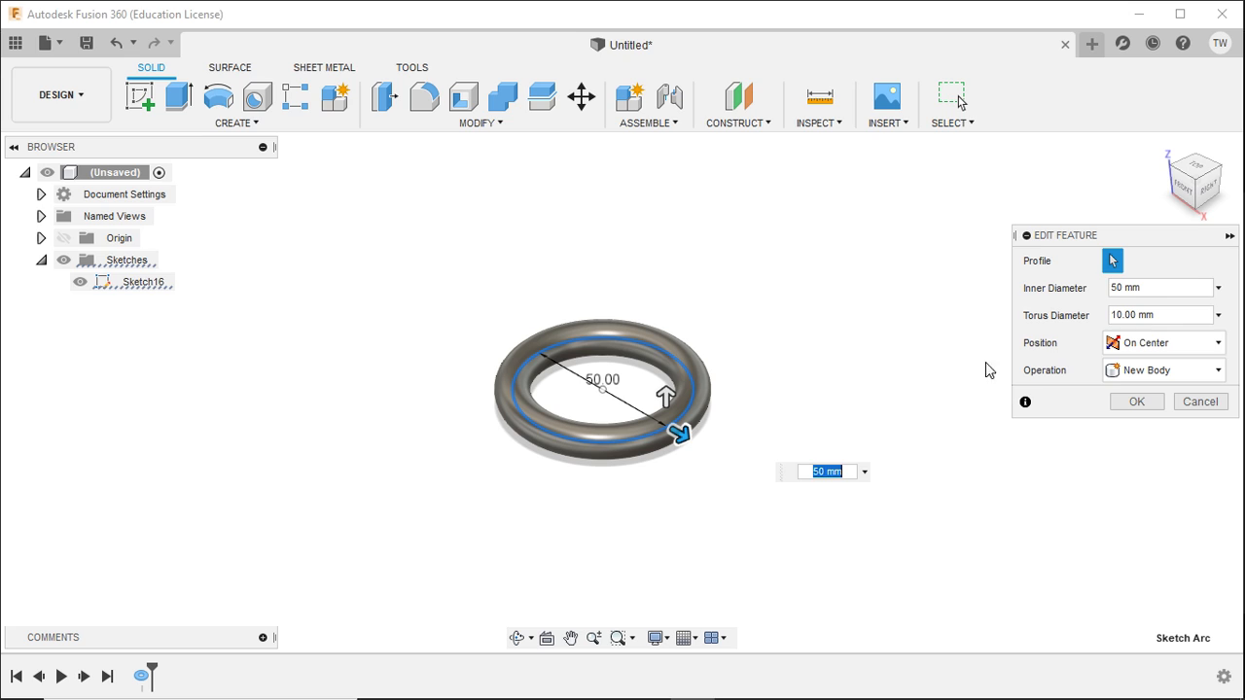
left_click(1172, 317)
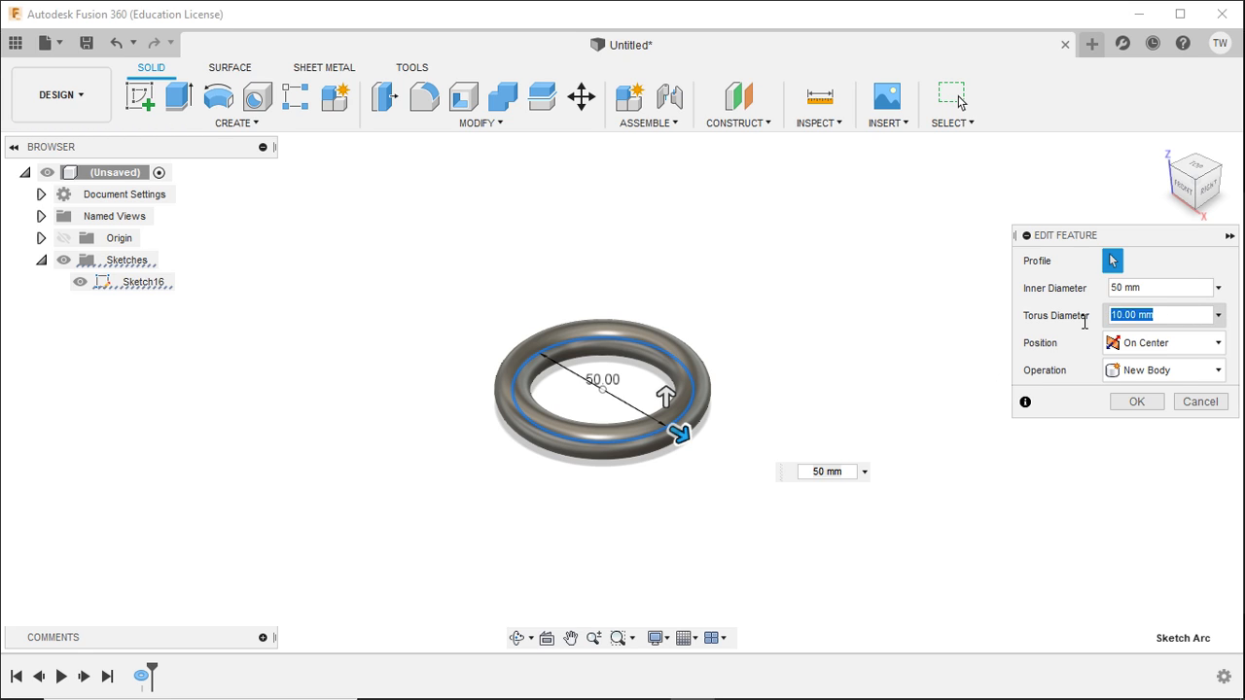
type("50")
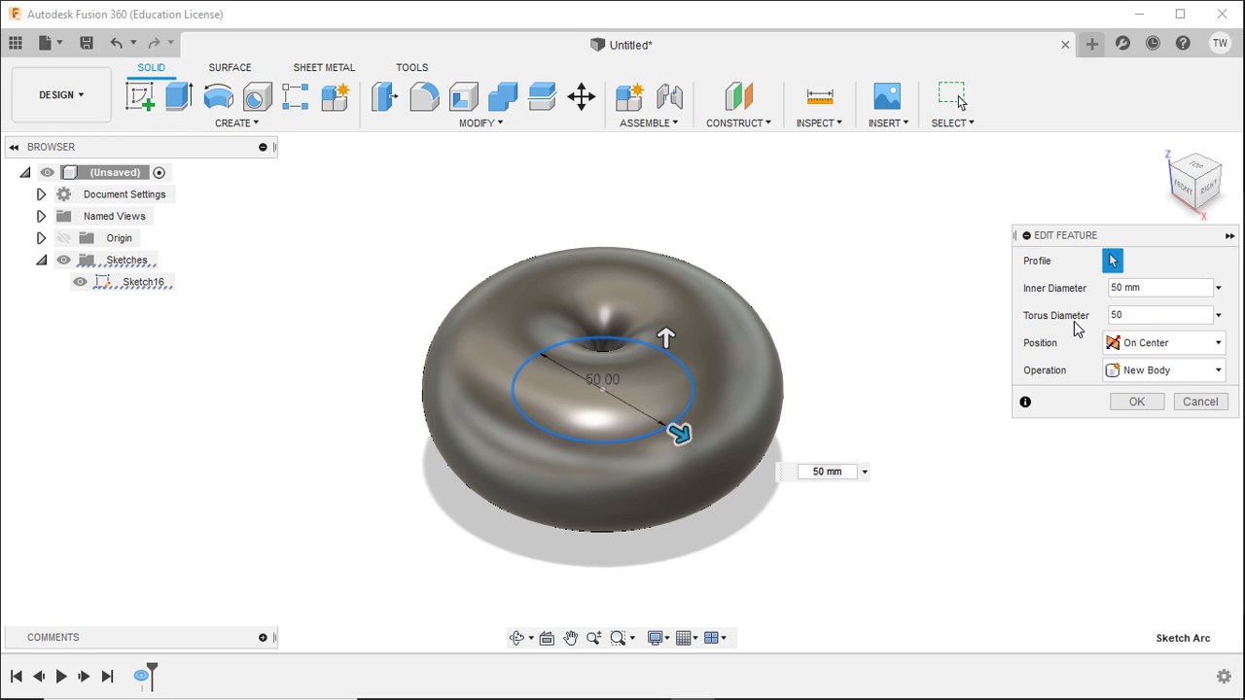
middle_click_drag(974, 322, 924, 139, "shift")
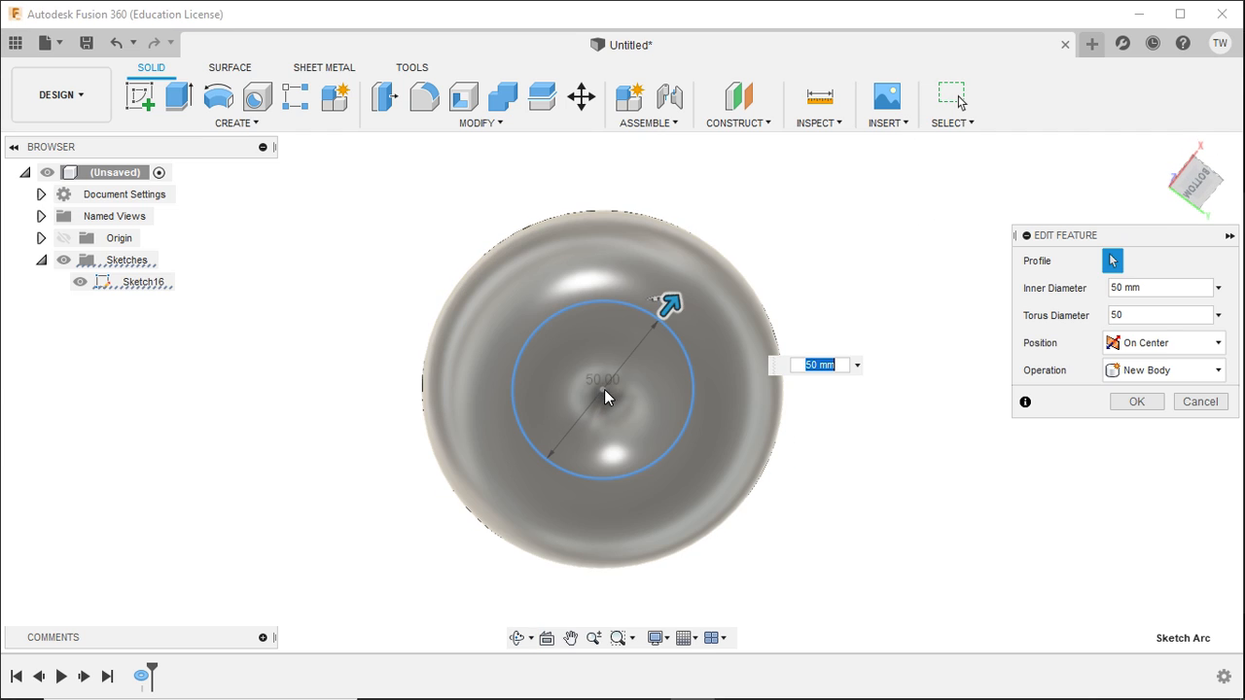
middle_click_drag(952, 499, 929, 576, "shift")
middle_click_drag(913, 498, 897, 581, "shift")
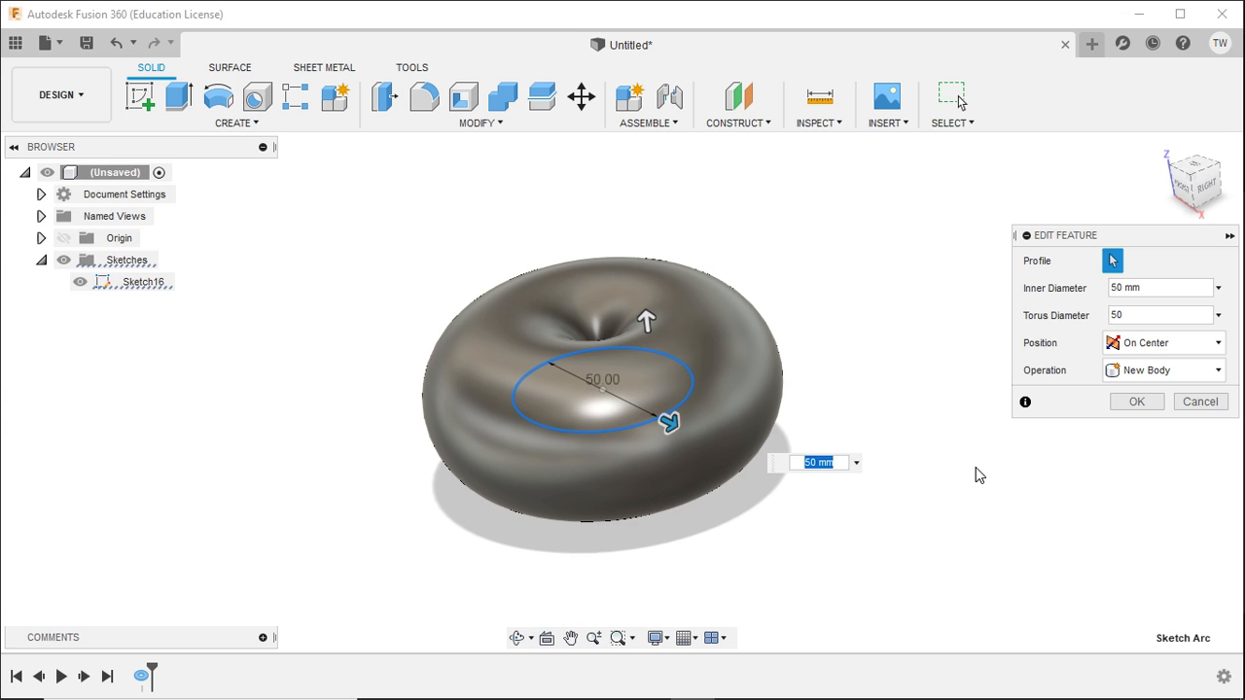
- Set the torus diameter to 50/2 mm and apply the edit
left_click(1140, 316)
type("/2")
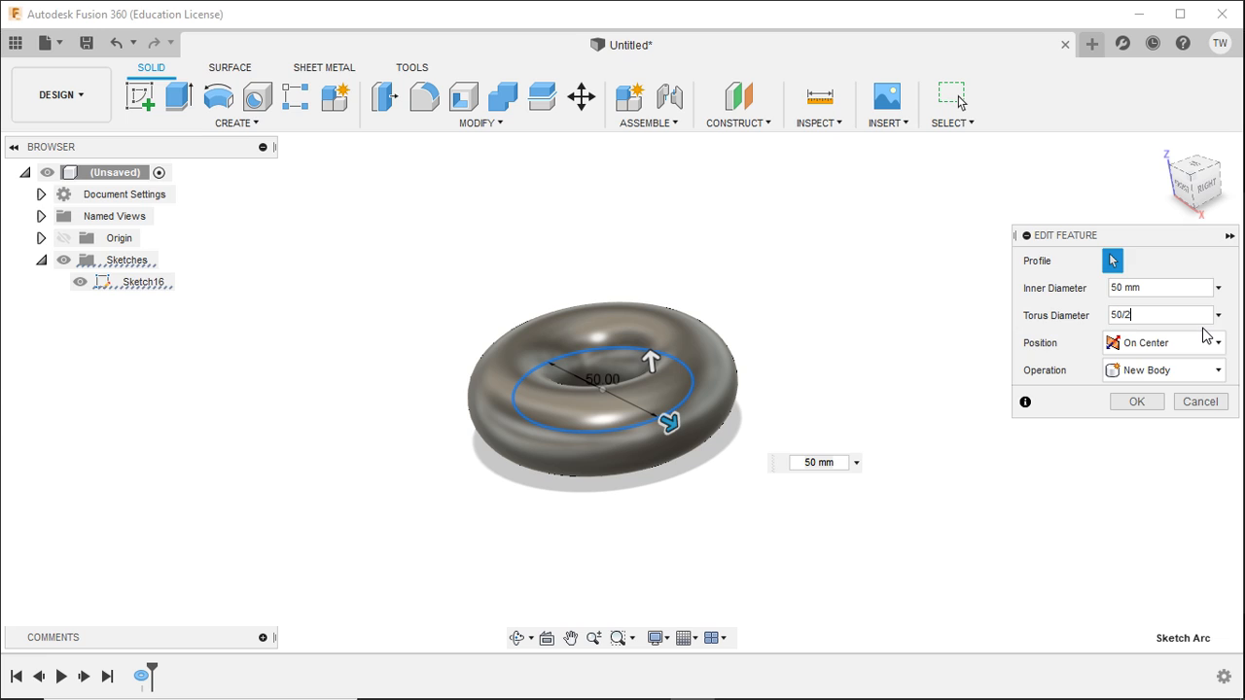
key("Return")
middle_click_drag(872, 353, 861, 314, "shift")
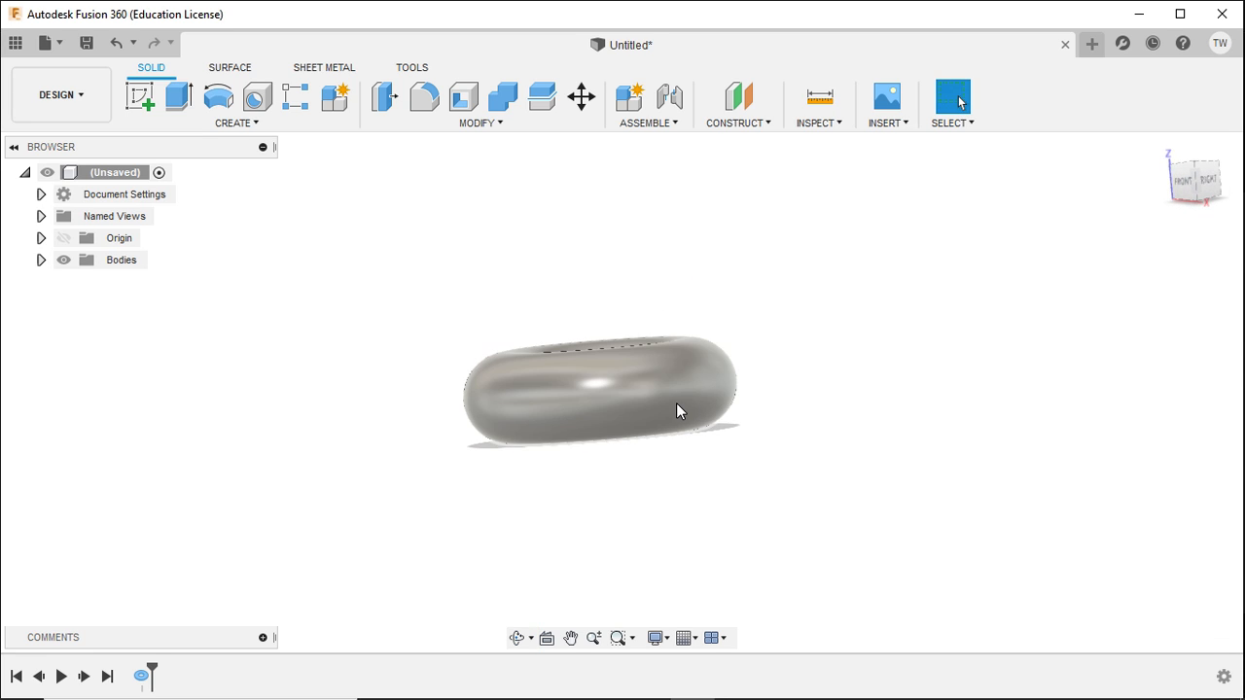
middle_click_drag(611, 408, 667, 450, "shift")
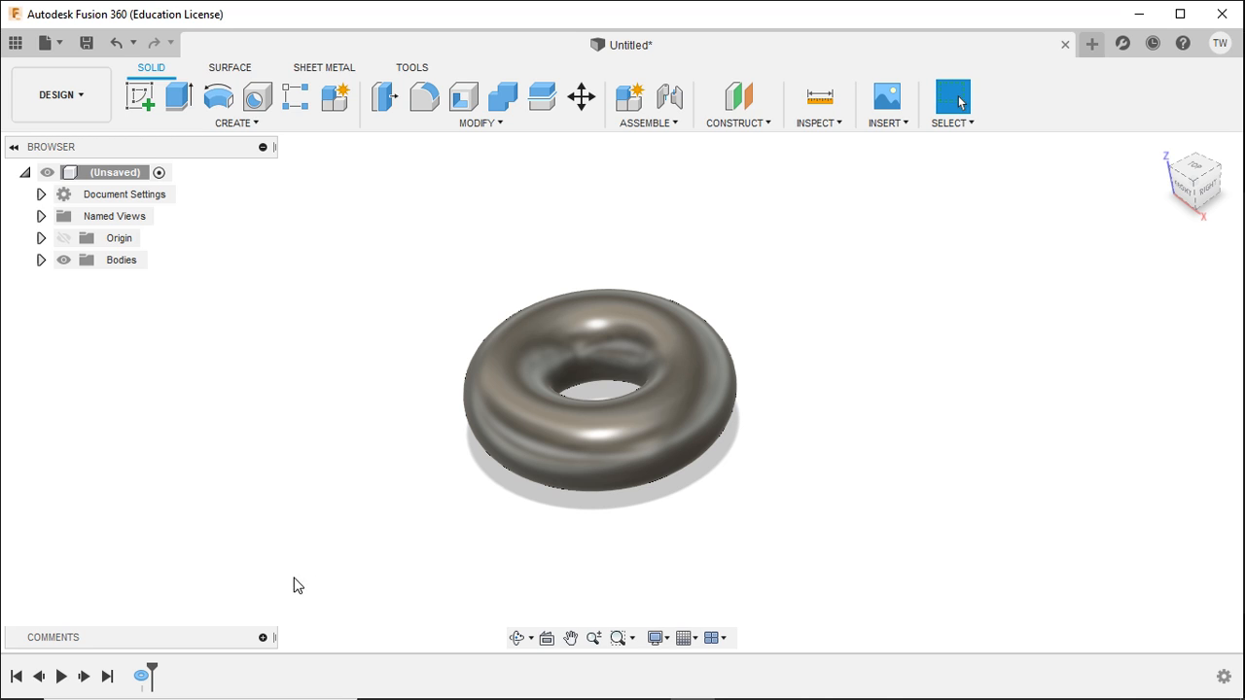
double_click(142, 675)
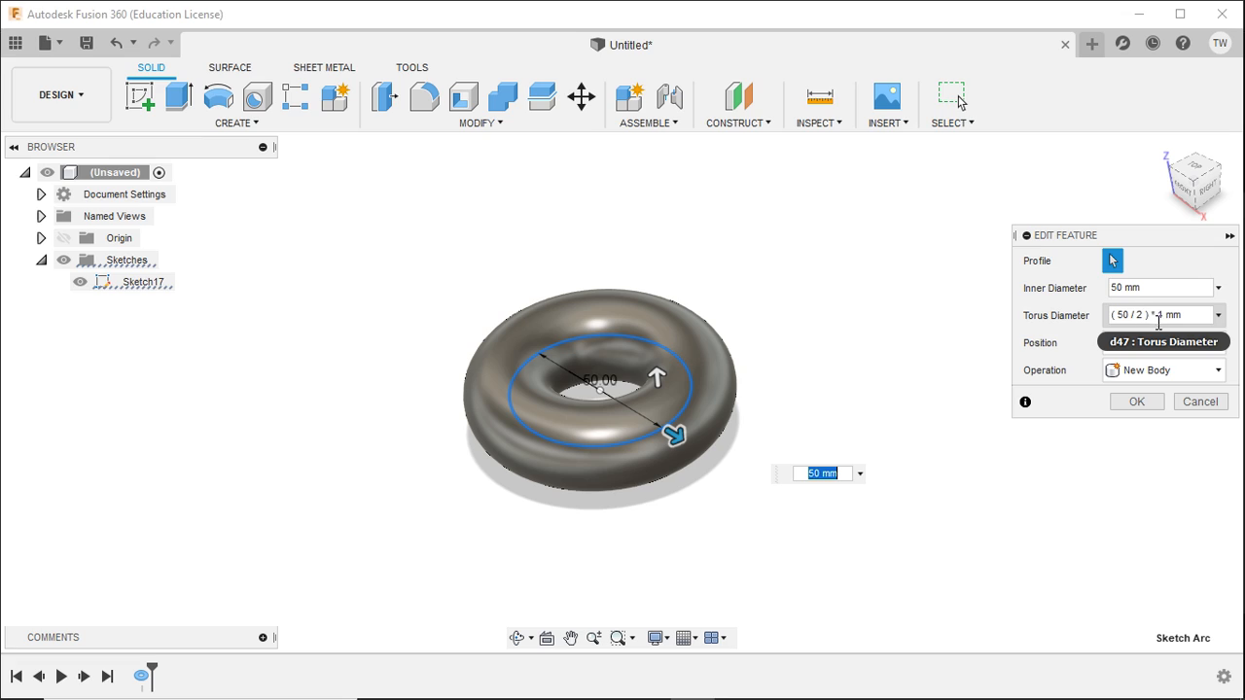
left_click(1140, 401)
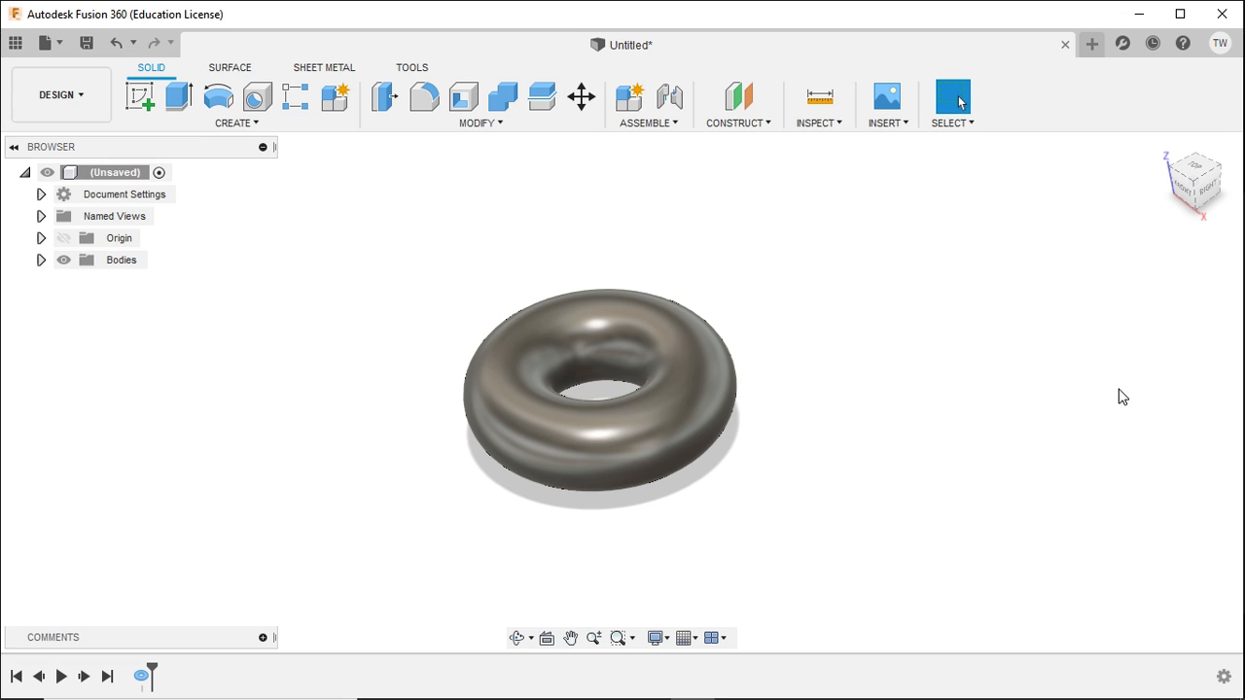
- Delete the torus from the design history
left_click(196, 124)
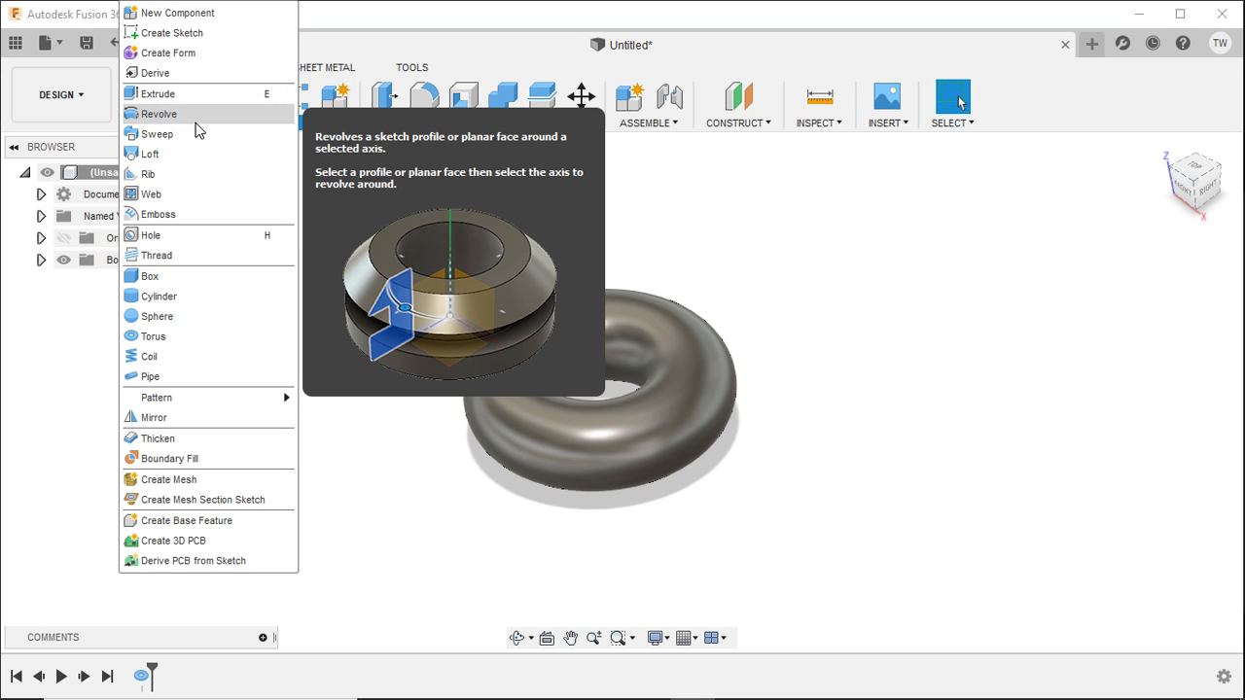
left_click(395, 243)
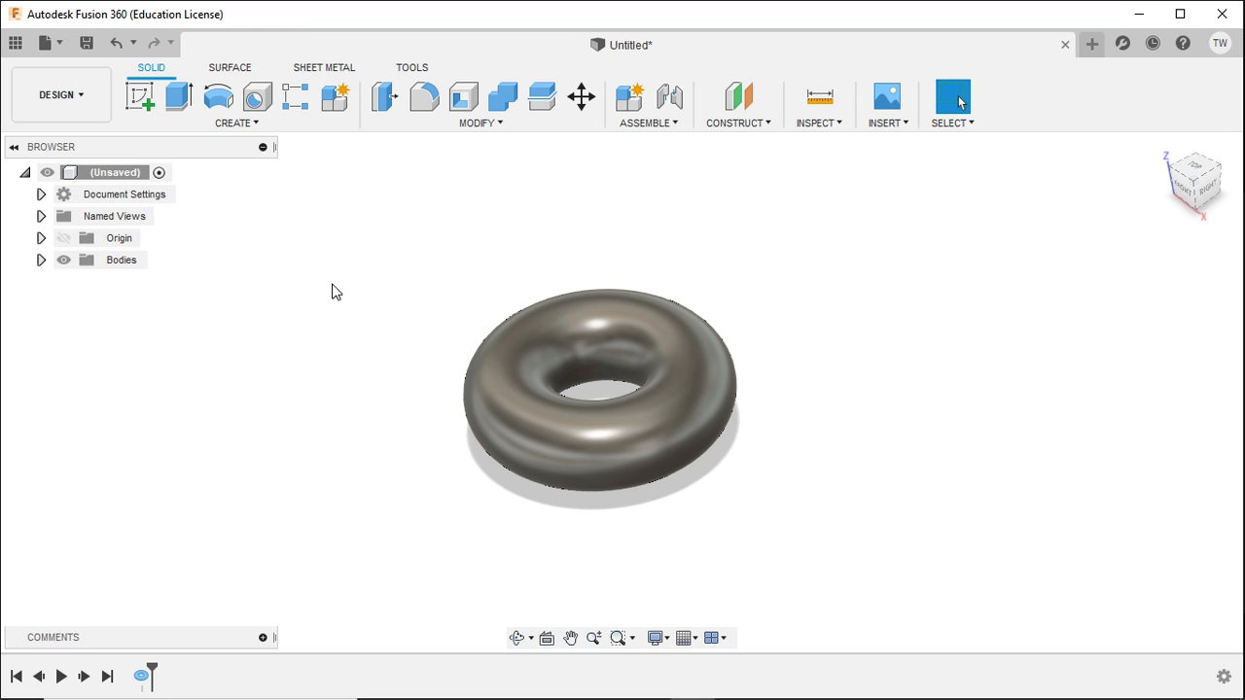
left_click_drag(151, 674, 141, 684)
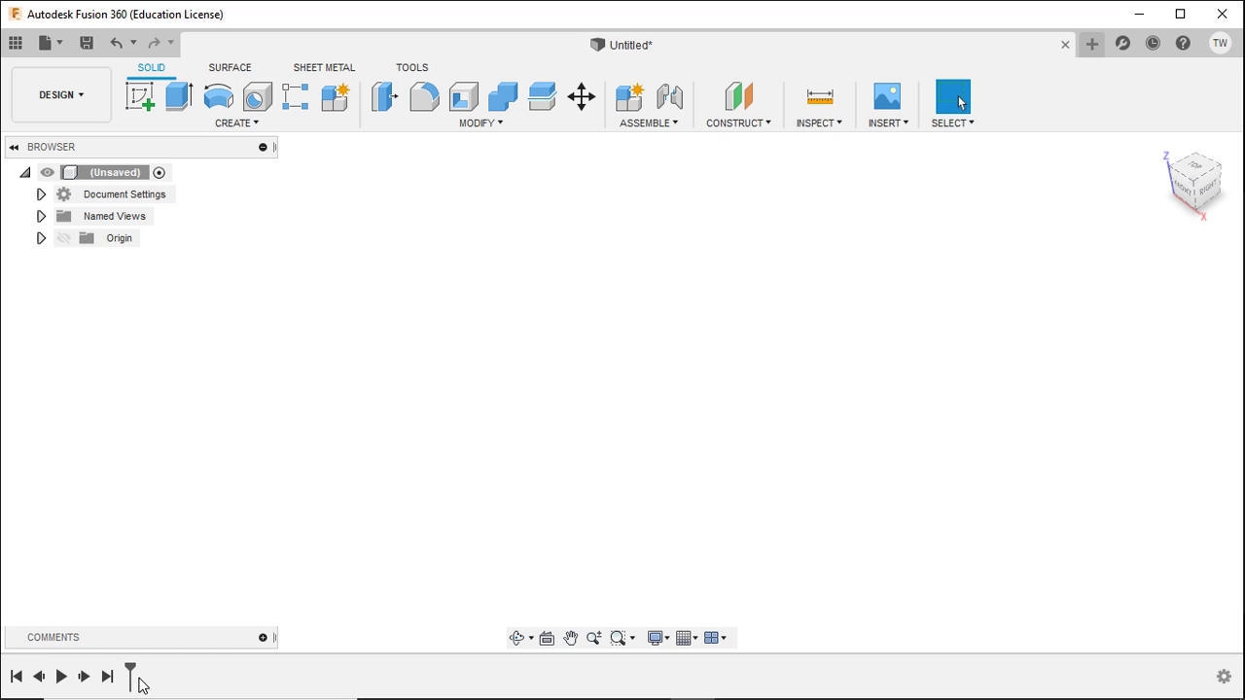
left_click(143, 96)
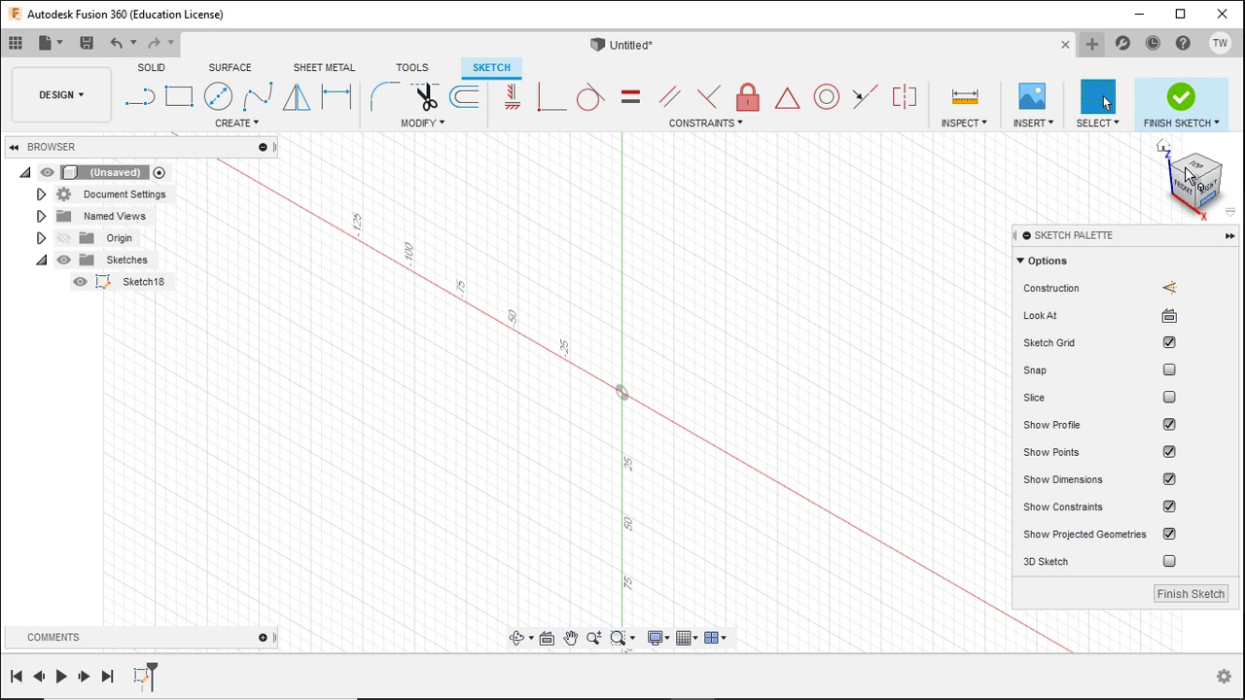
left_click(1180, 124)
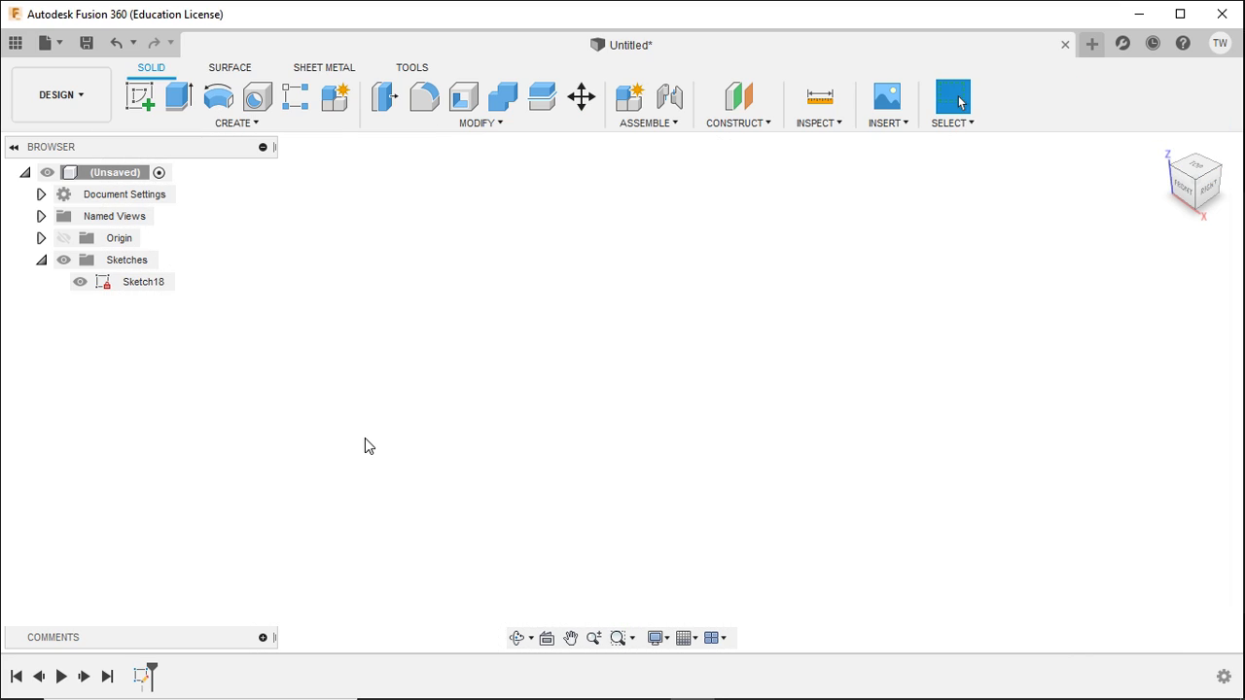
left_click(143, 675)
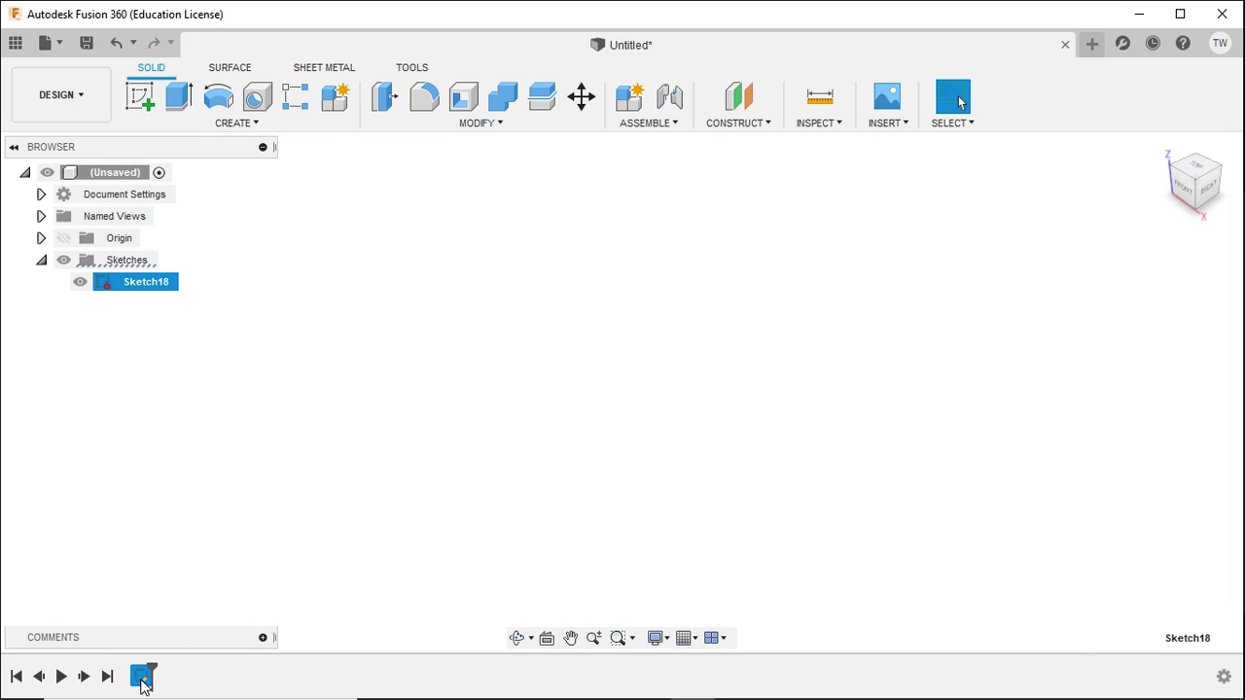
key("Delete")
- Sketch a 50 mm diameter circle centred on the origin on the horizontal plane and finish the sketch
left_click(140, 95)
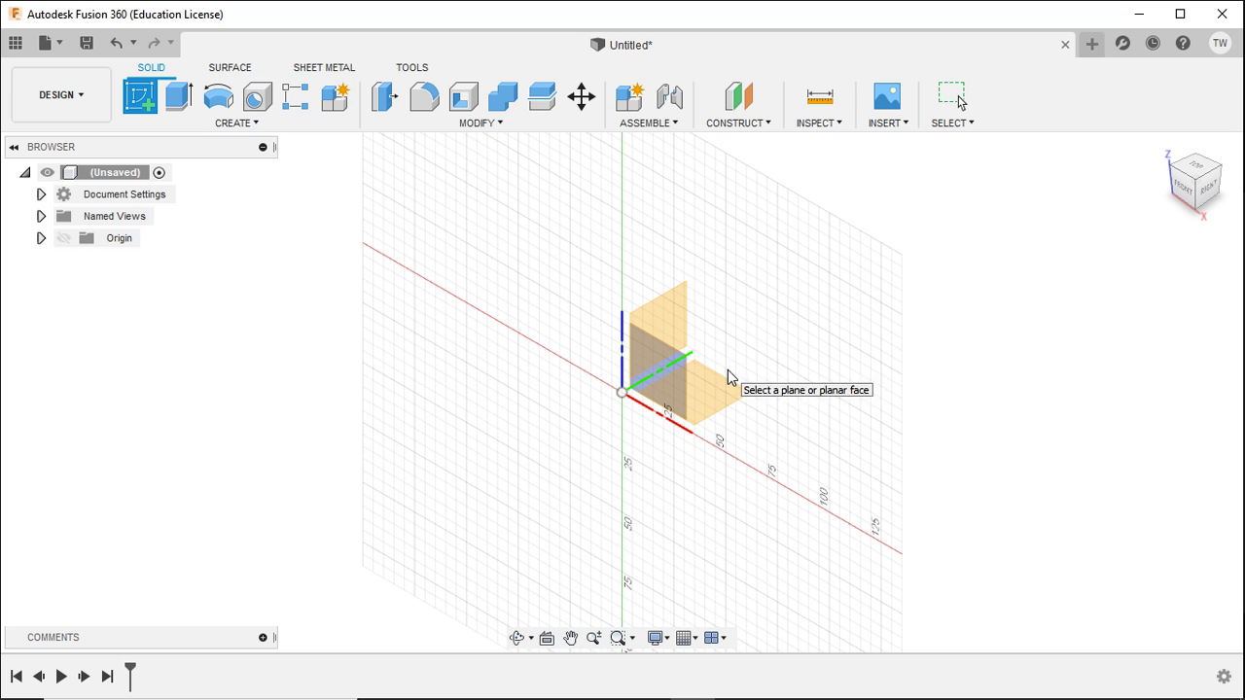
left_click(708, 403)
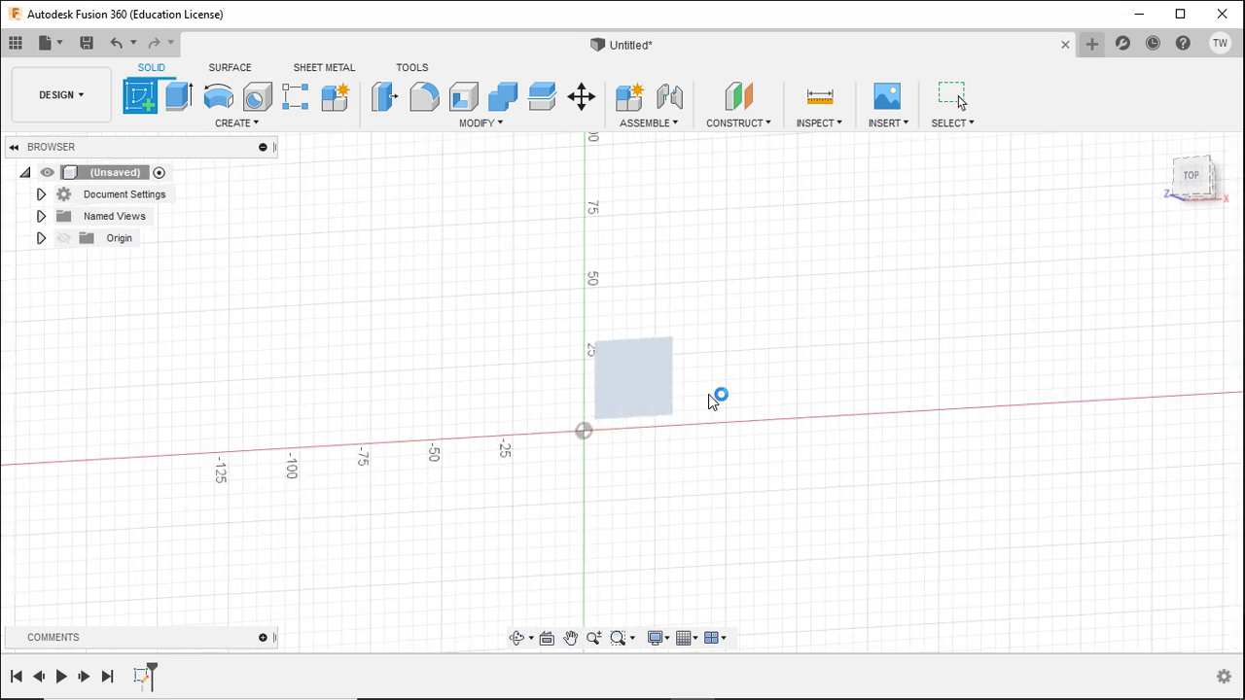
left_click(219, 98)
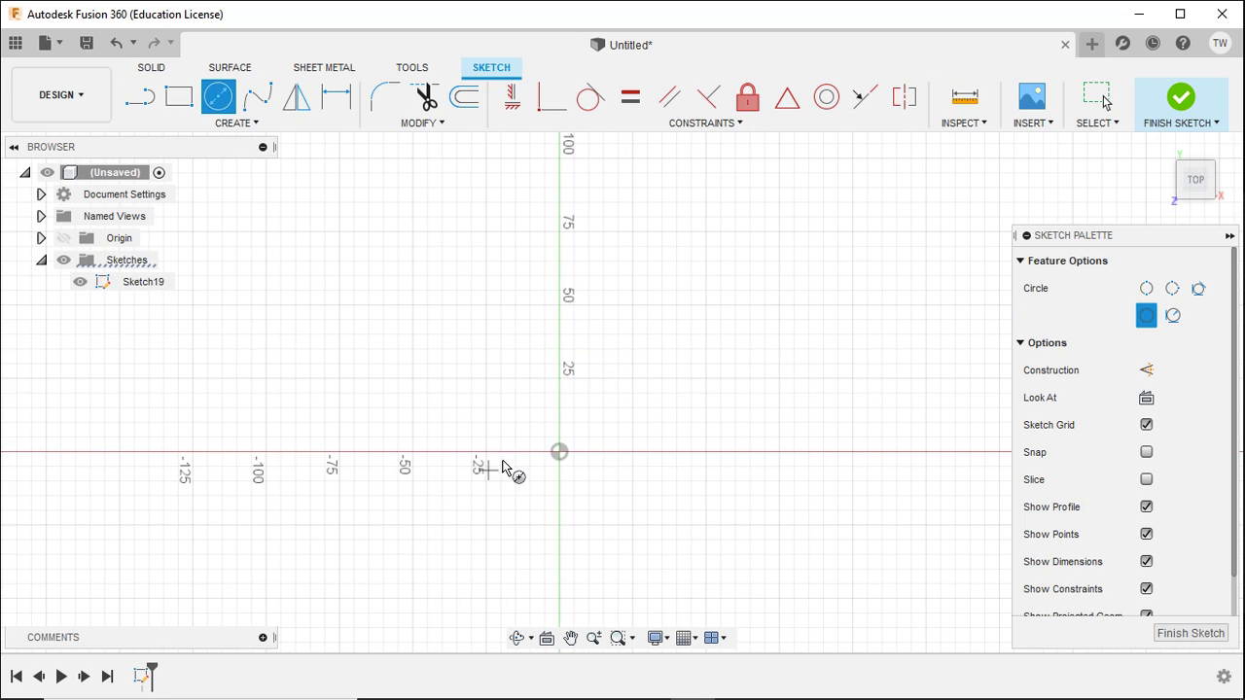
left_click(559, 451)
type("50")
key("Return")
key("Escape")
mouse_move(745, 481)
middle_mouse_down("shift")
mouse_move(781, 400)
mouse_move(730, 361)
mouse_move(720, 372)
middle_mouse_up("shift")
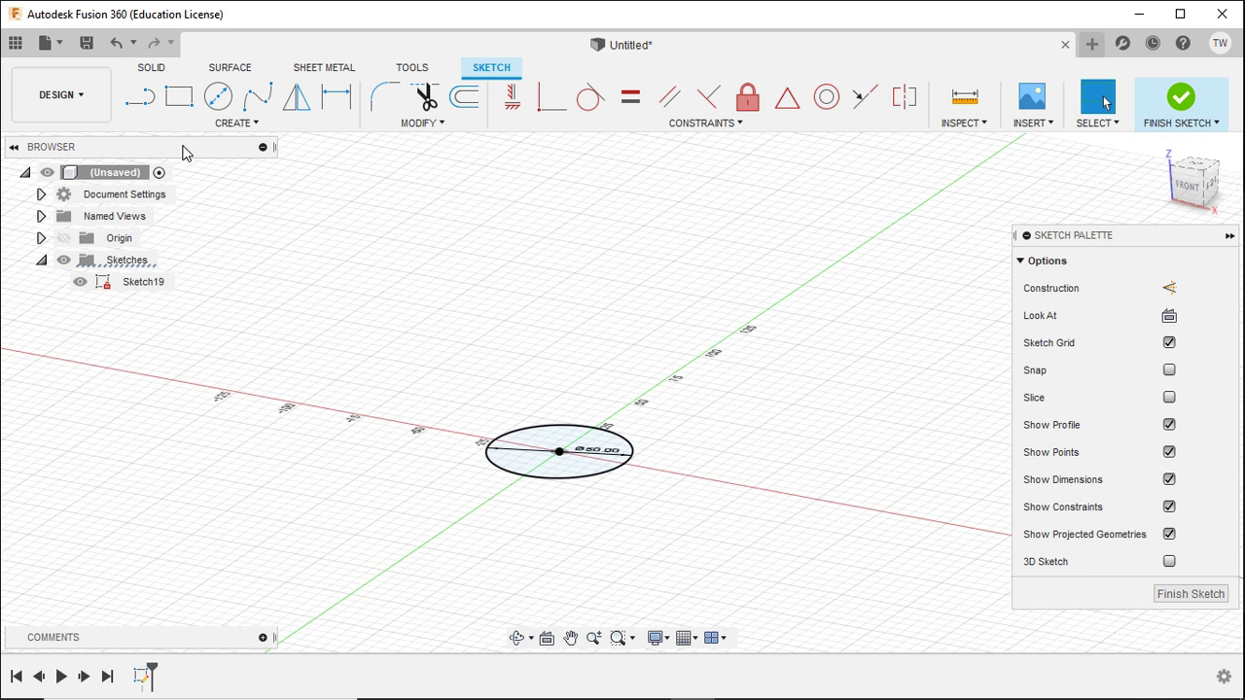
left_click(1167, 97)
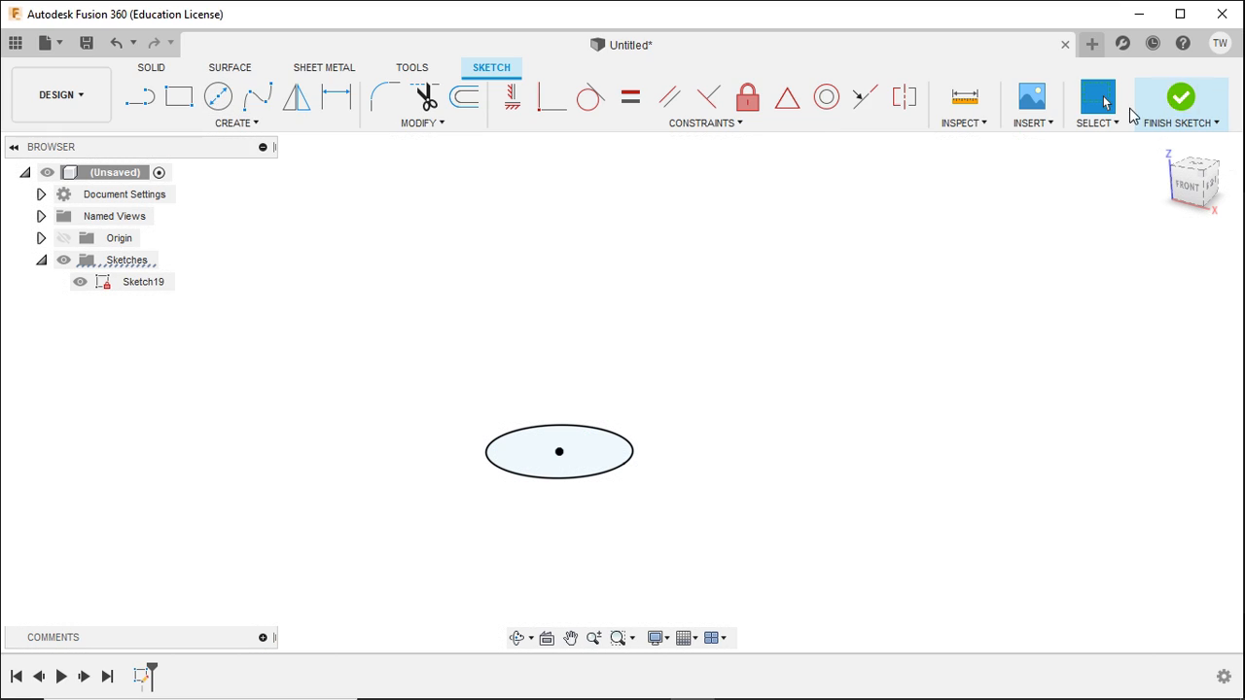
- Start a second sketch on the vertical front plane passing through the circle's centre
left_click(136, 103)
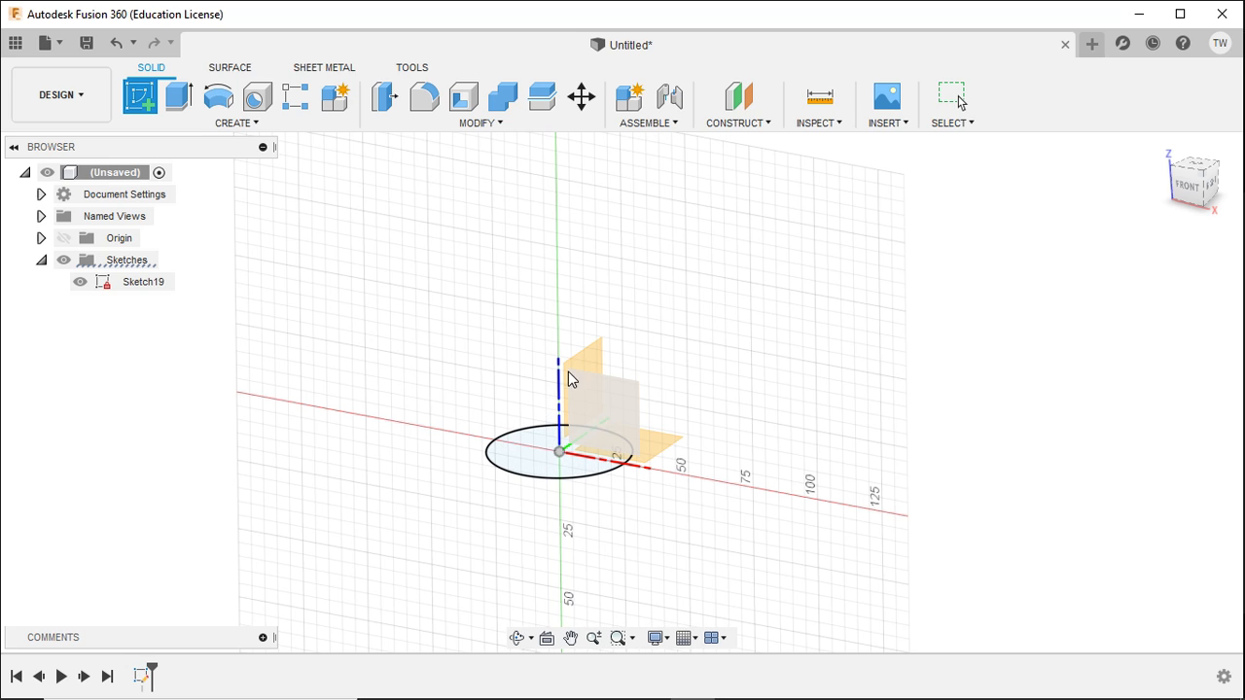
middle_click_drag(770, 413, 586, 368, "shift")
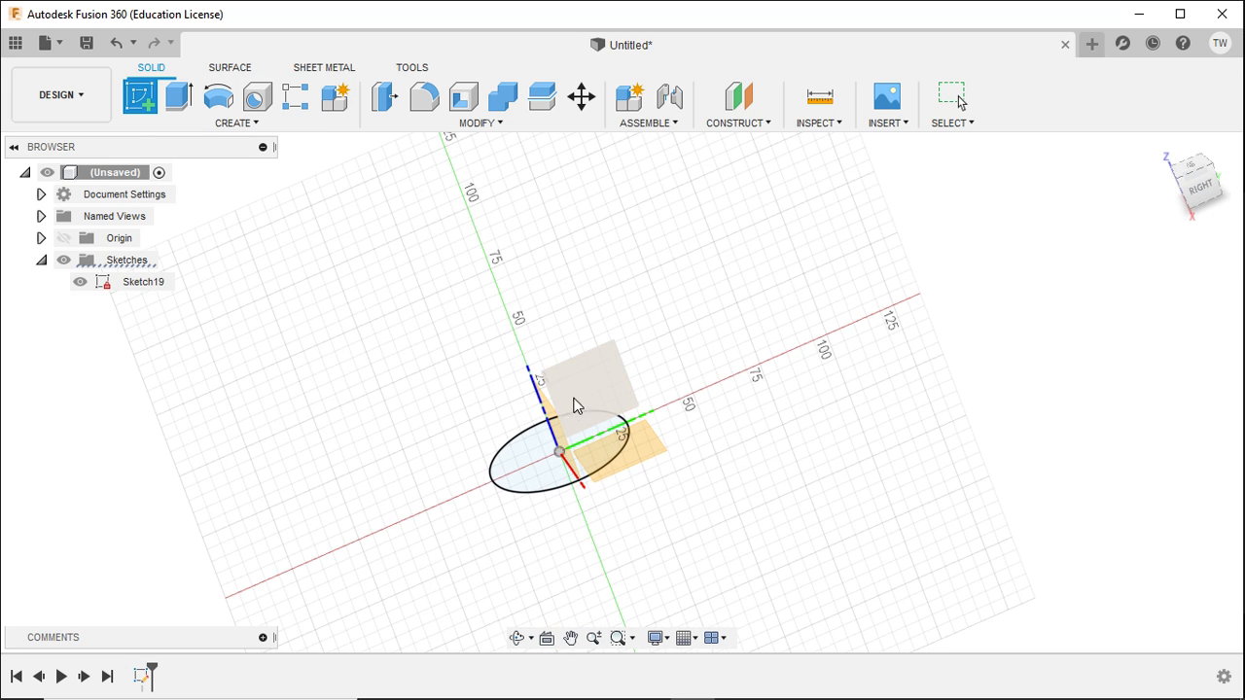
left_click(575, 404)
left_click(628, 398)
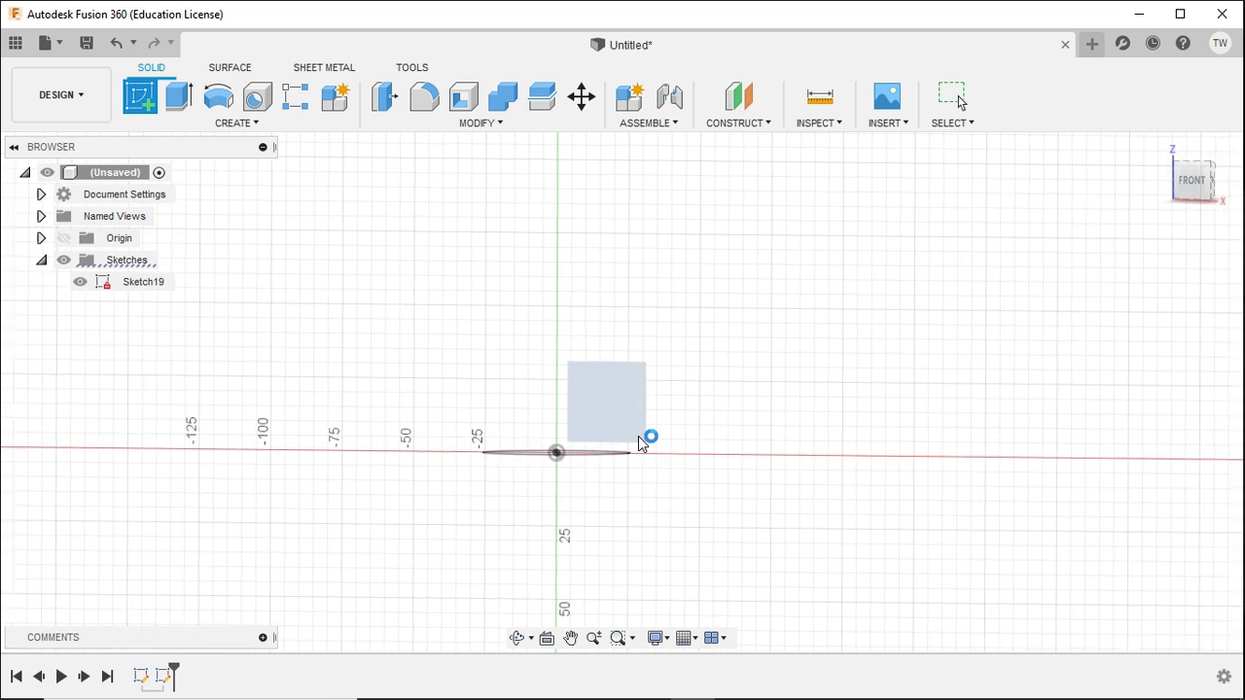
middle_click_drag(629, 472, 592, 547, "shift")
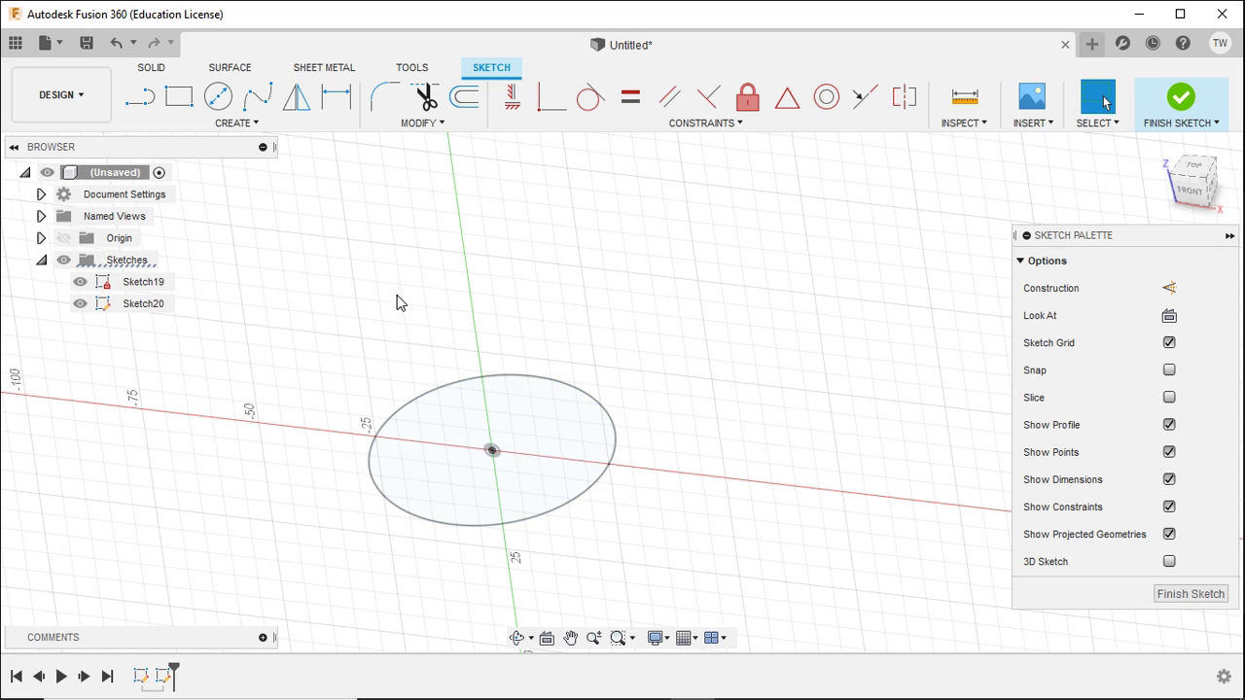
- Project the 50 mm circle into the front-plane sketch as linked reference geometry
left_click(210, 127)
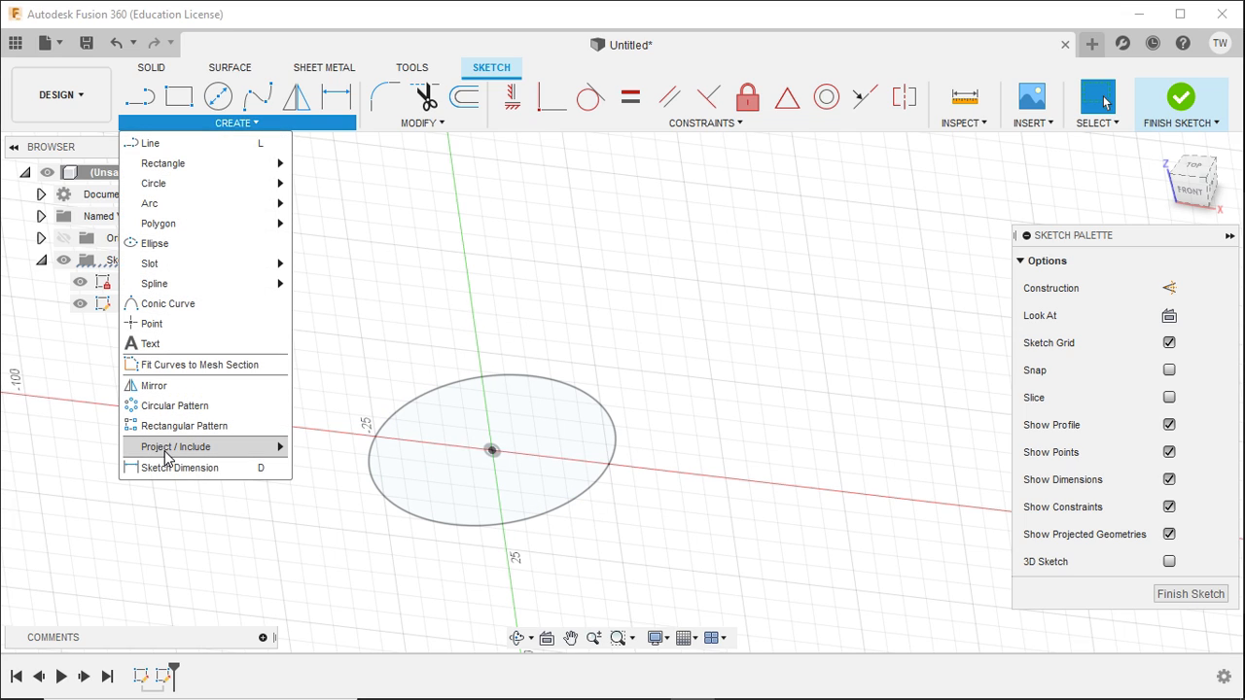
mouse_move(168, 456)
left_click(327, 447)
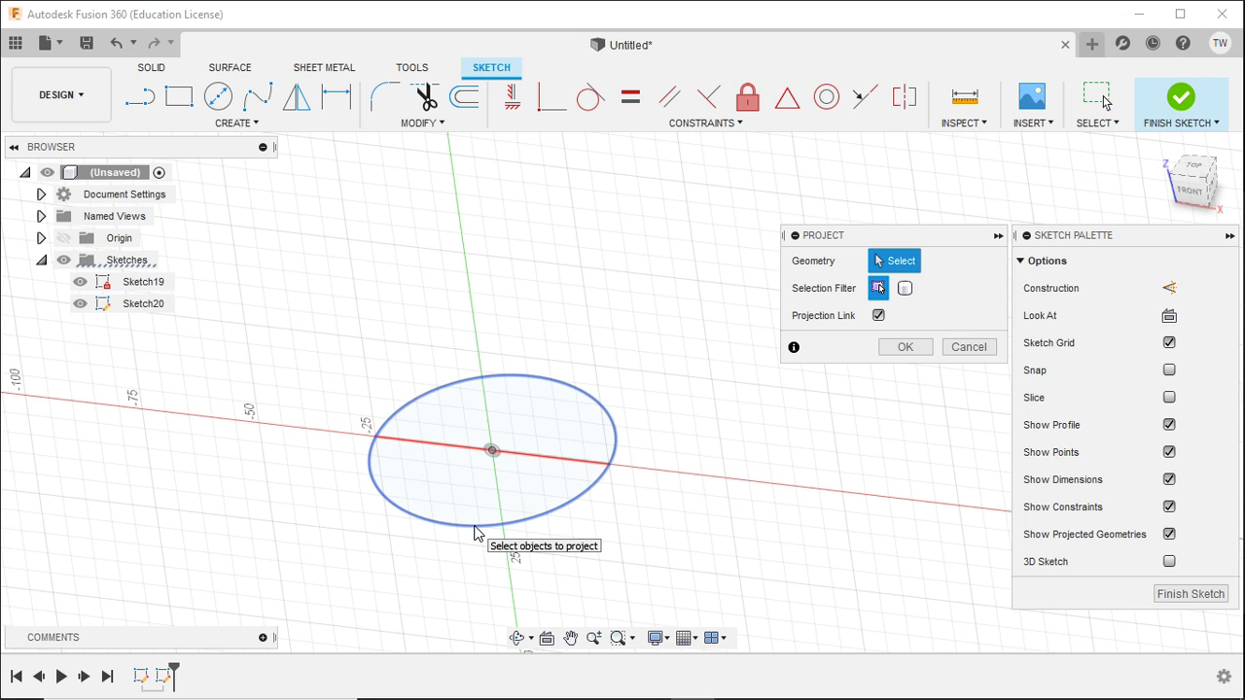
left_click(481, 525)
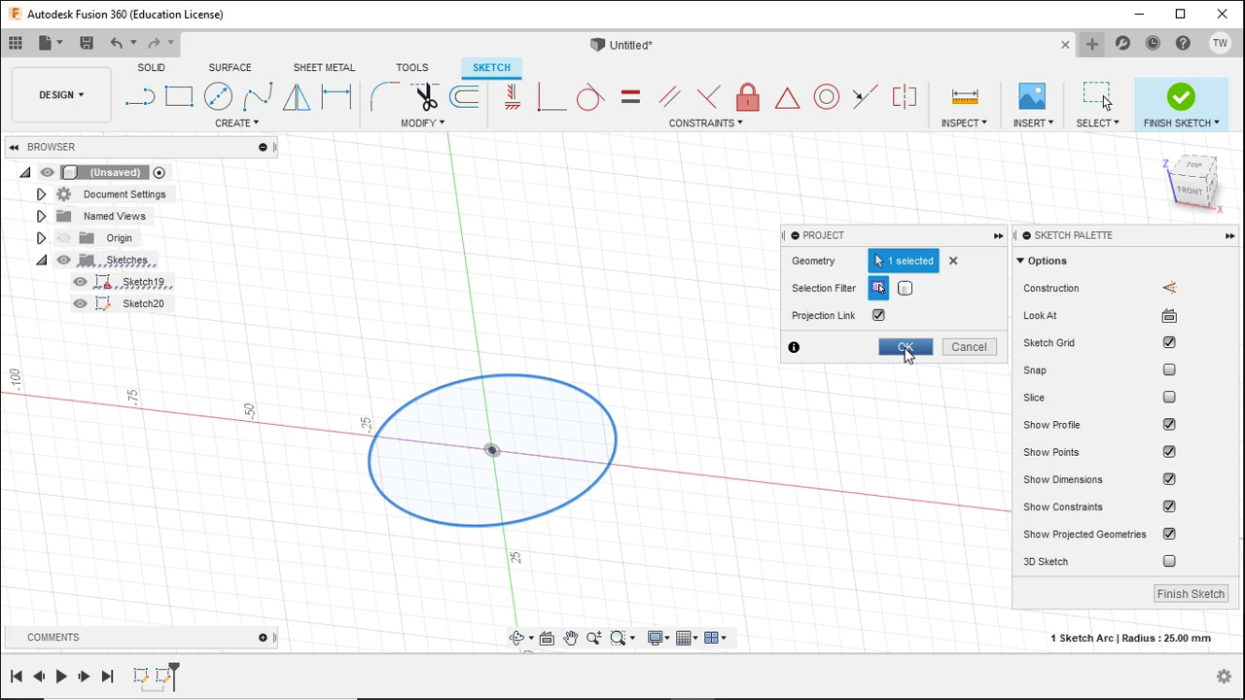
left_click(908, 348)
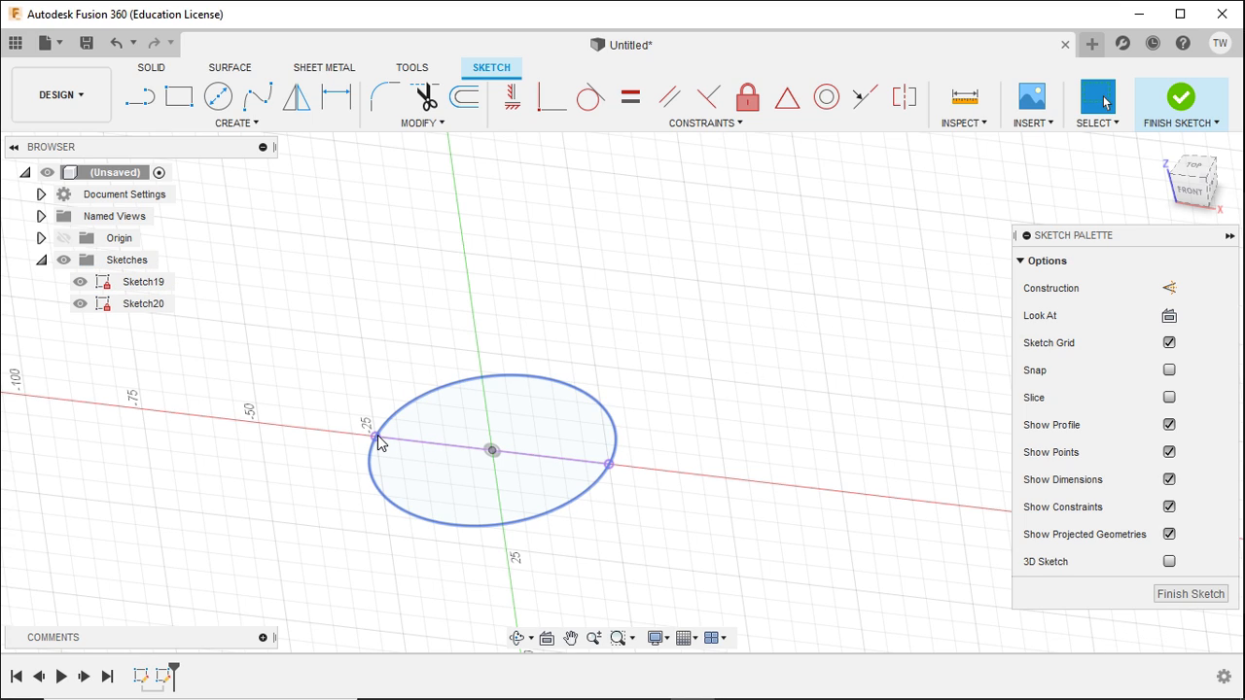
left_click(525, 452)
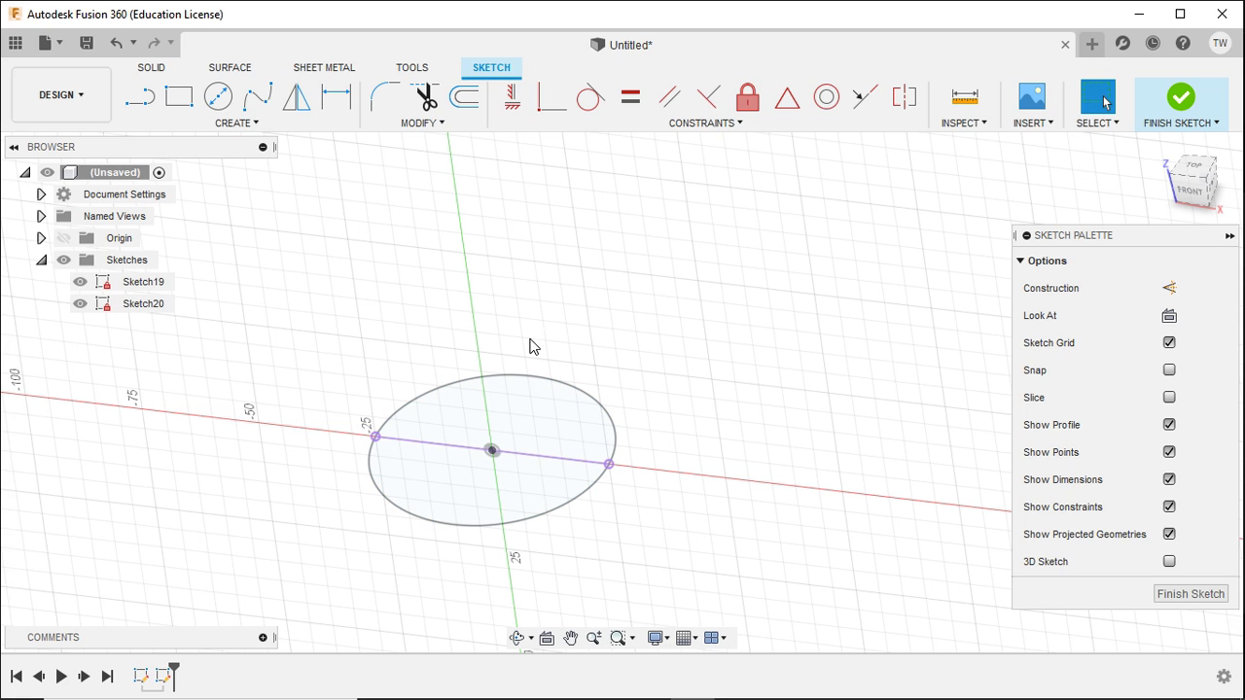
left_click(1195, 194)
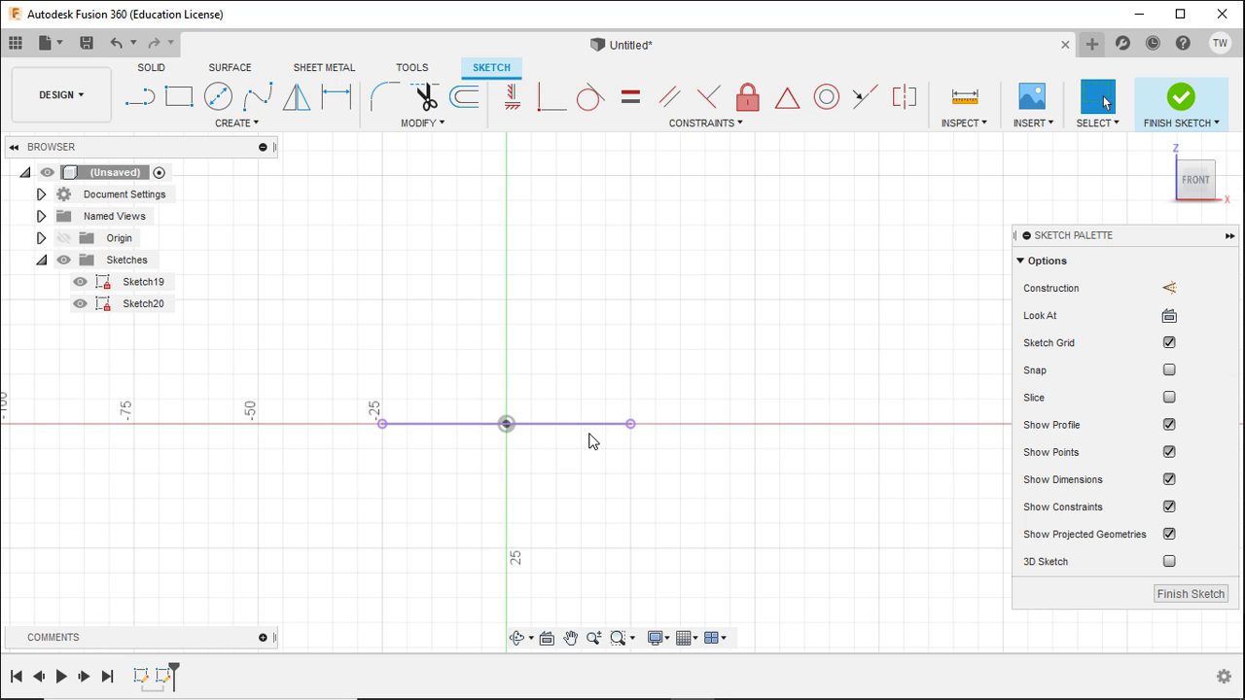
mouse_move(661, 476)
middle_mouse_down("shift")
mouse_move(609, 503)
mouse_move(624, 506)
middle_mouse_up("shift")
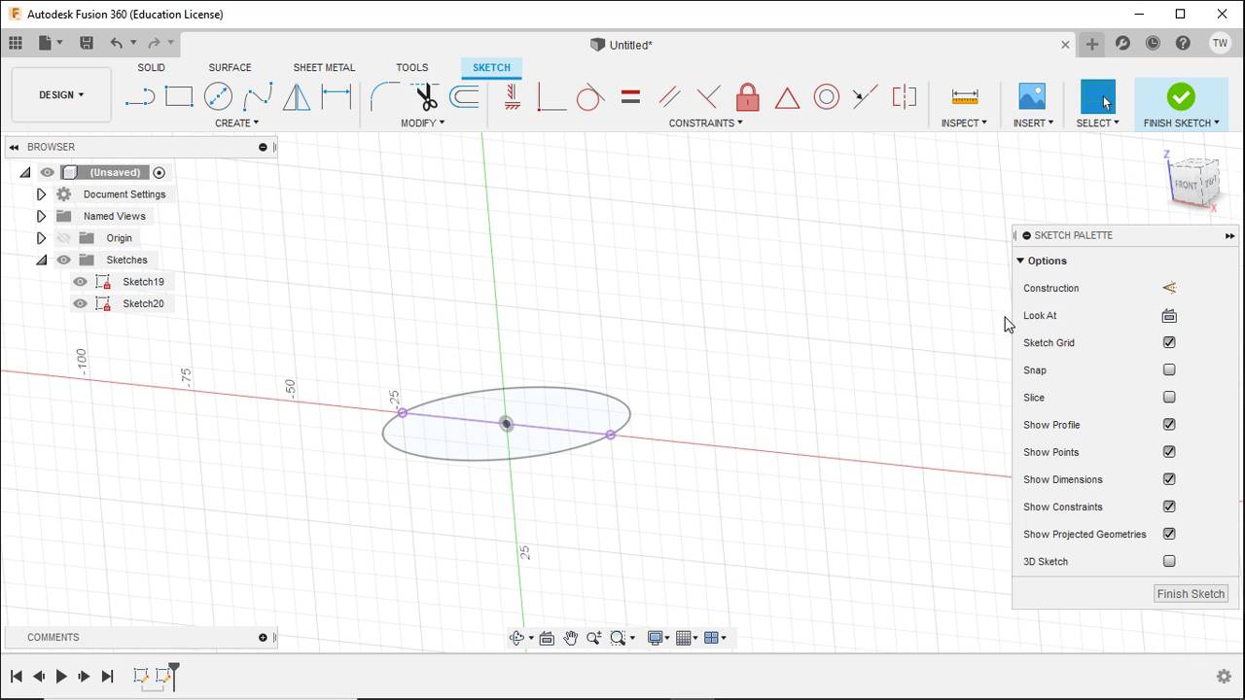
left_click(1187, 185)
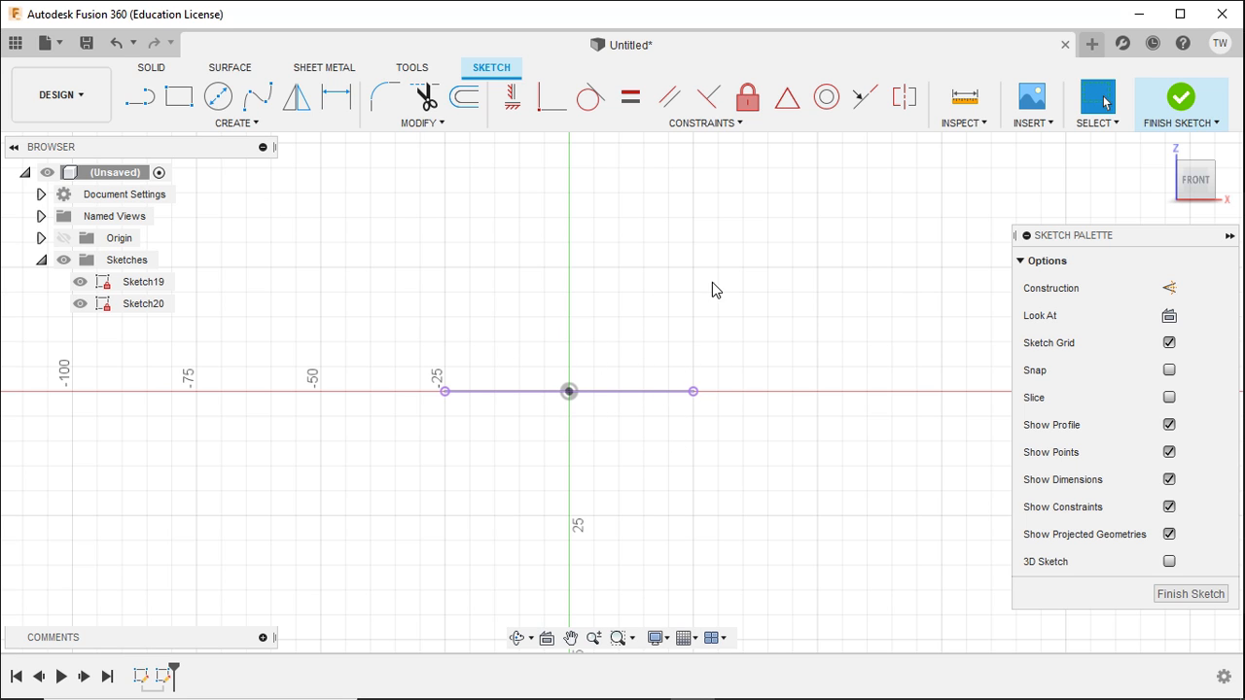
- Draw a circle about 33 mm in diameter centred on the end of the projected line, where it meets the 50 mm circle
middle_click_drag(711, 290, 651, 342, "shift")
left_click(218, 96)
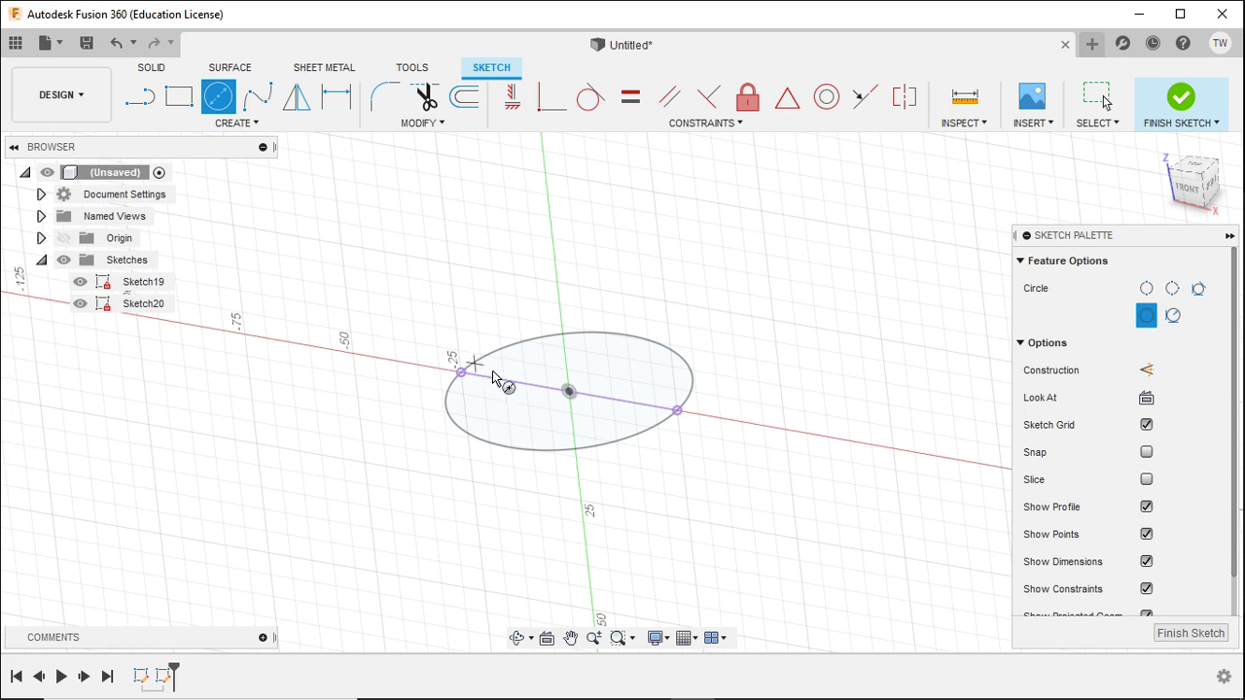
left_click(678, 412)
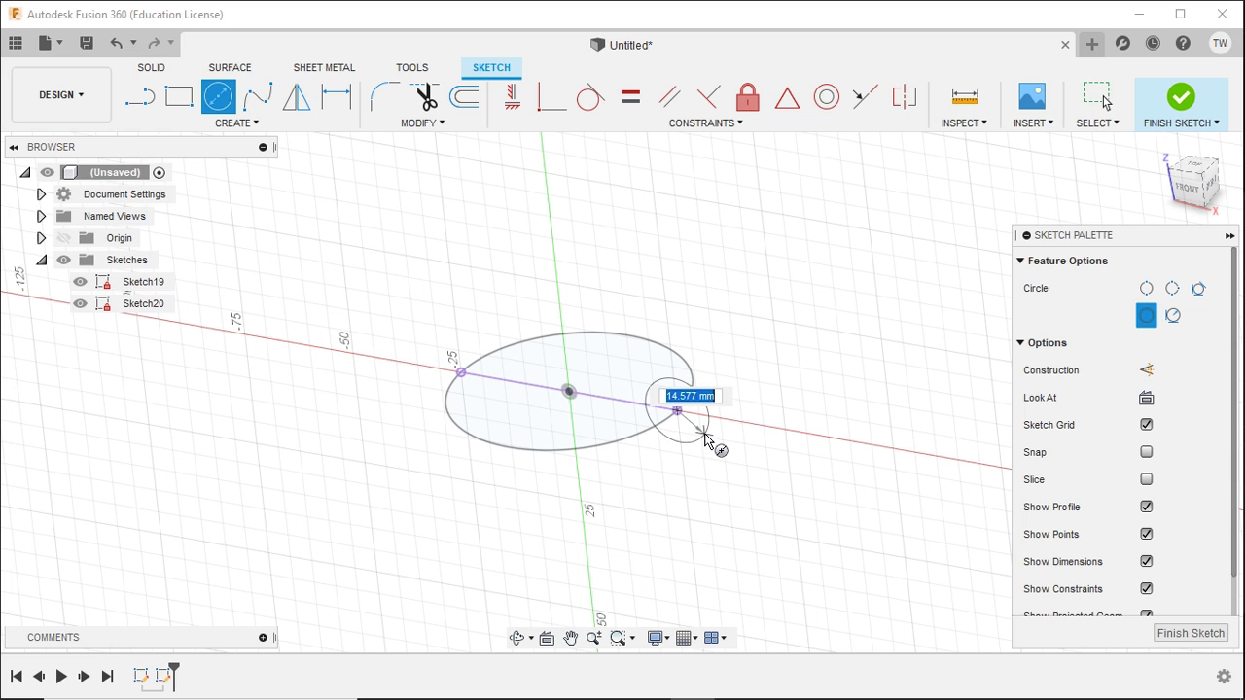
left_click(751, 435)
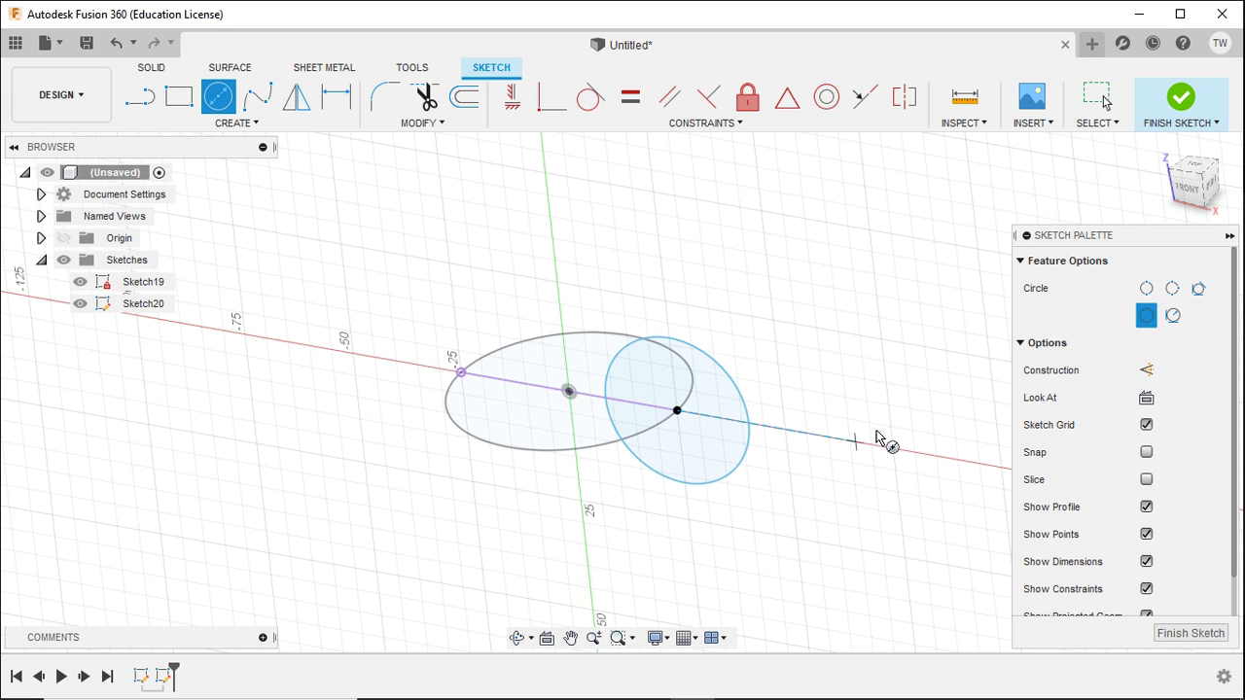
- Dimension the small circle's diameter as 50/2 (25 mm) and finish the sketch
left_click(331, 106)
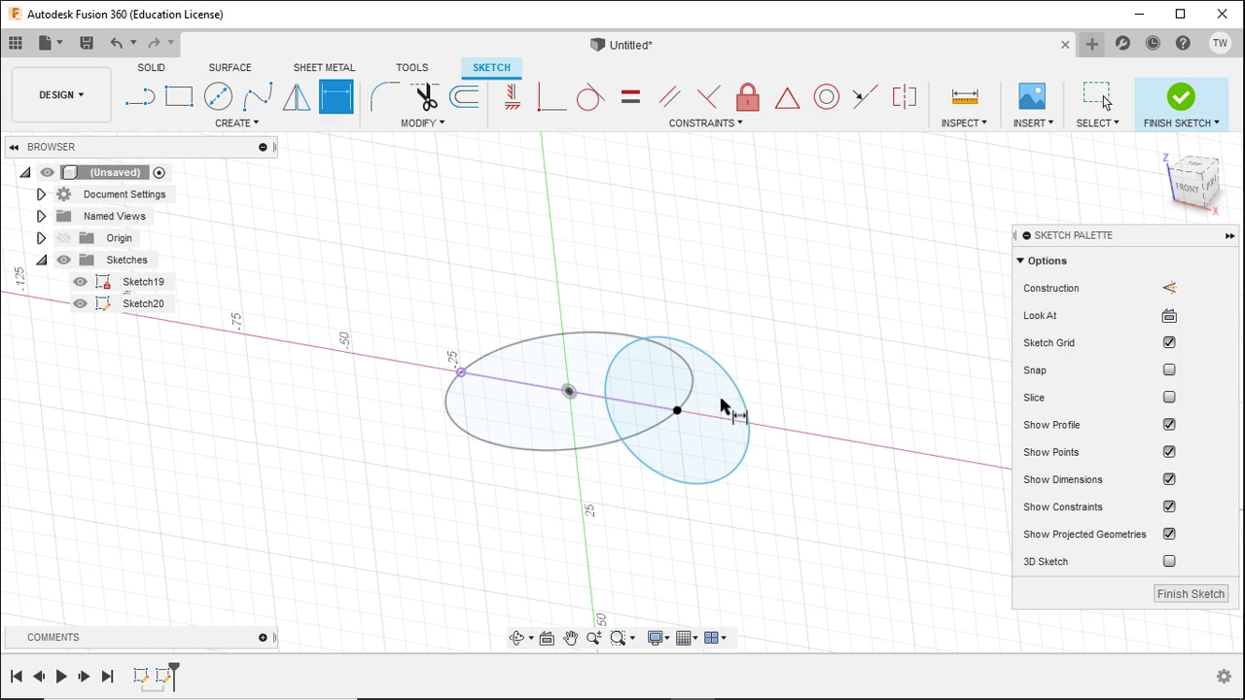
left_click(740, 399)
left_click(793, 360)
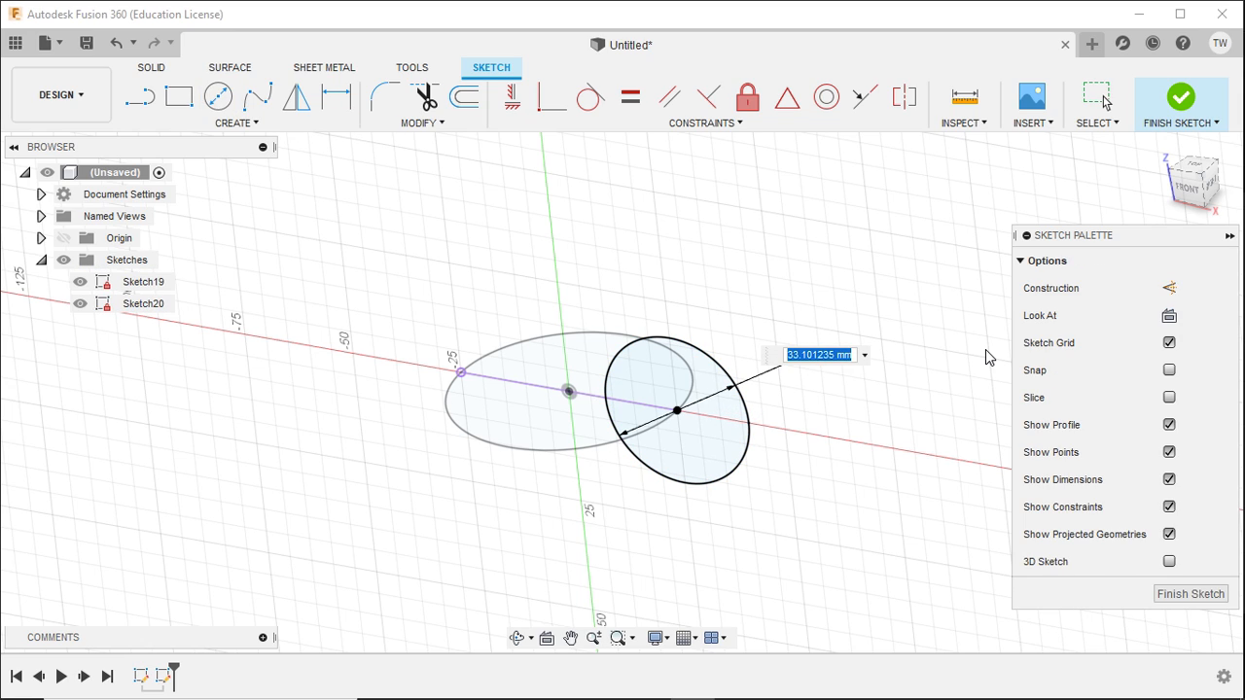
type("50/2")
key("Return")
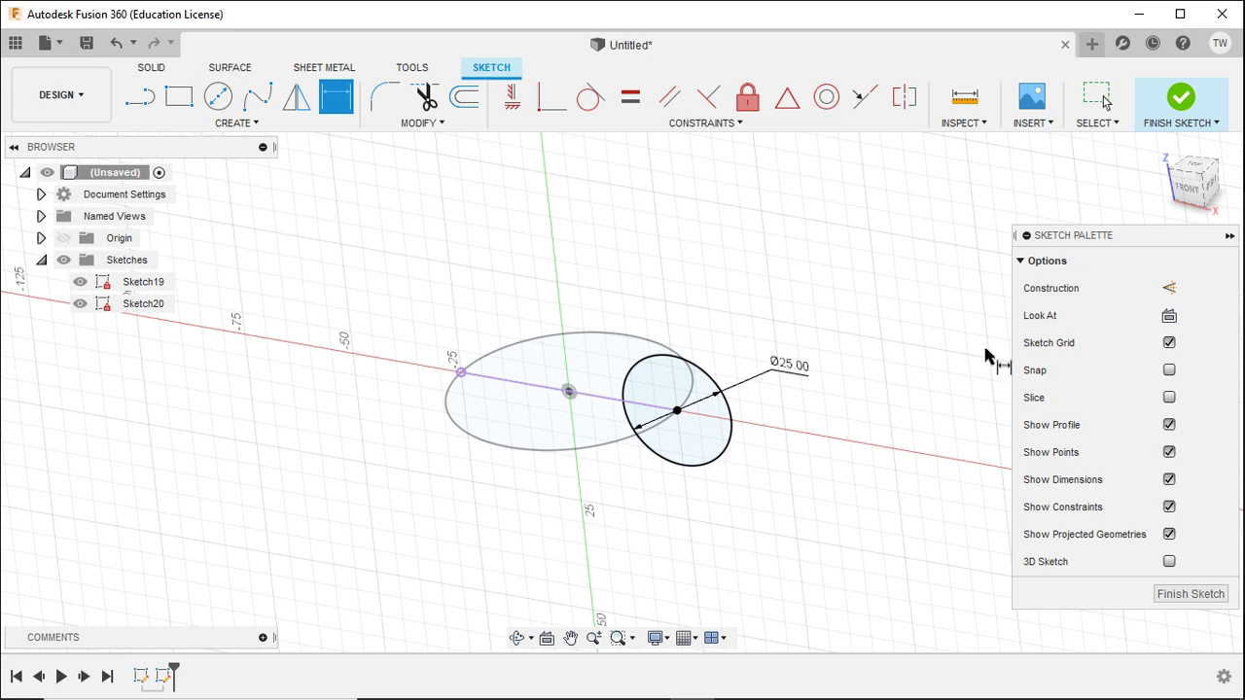
left_click(1158, 134)
- Sweep the 25 mm circle along the 50 mm circle path as a single-path, perpendicular new body
mouse_move(755, 478)
middle_mouse_down("shift")
mouse_move(784, 503)
mouse_move(739, 522)
mouse_move(815, 491)
mouse_move(798, 504)
middle_mouse_up("shift")
left_click(206, 129)
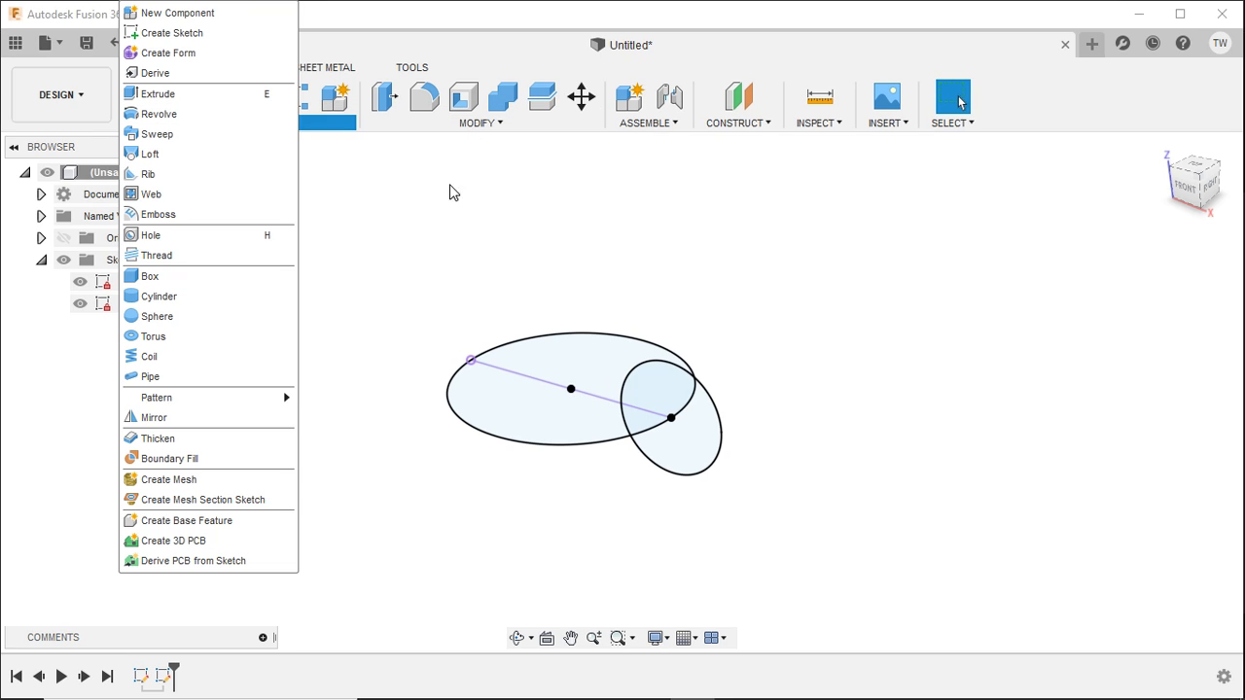
left_click(650, 230)
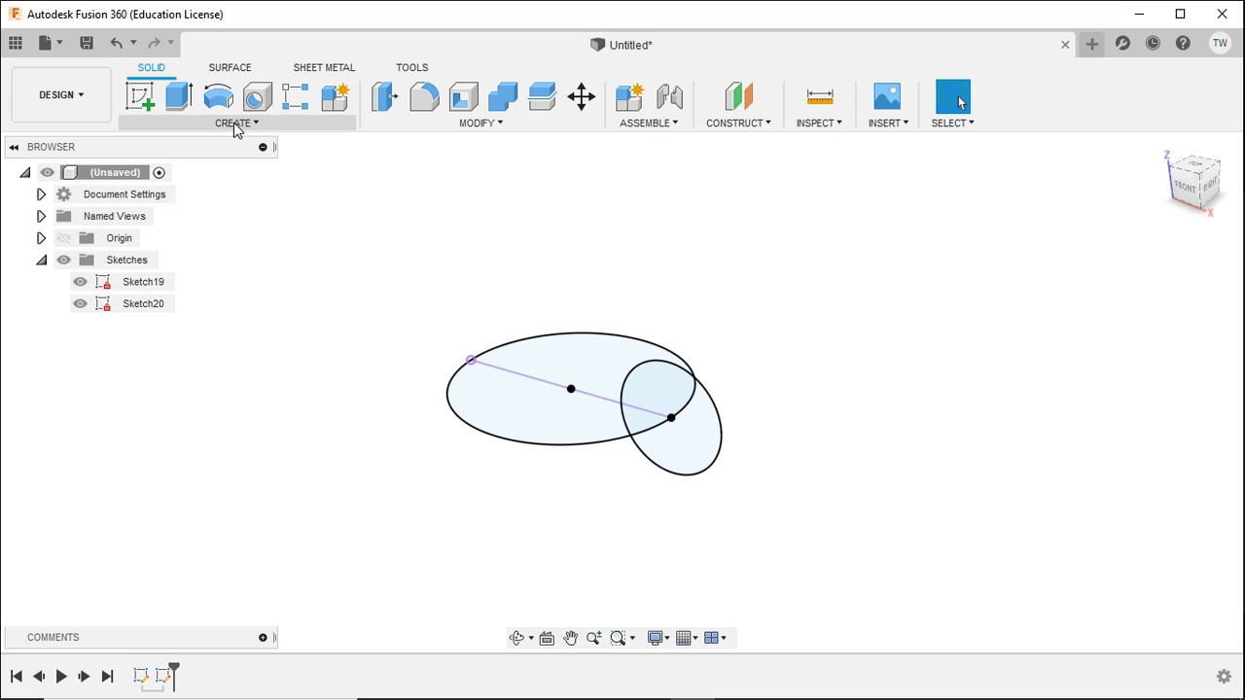
left_click(234, 125)
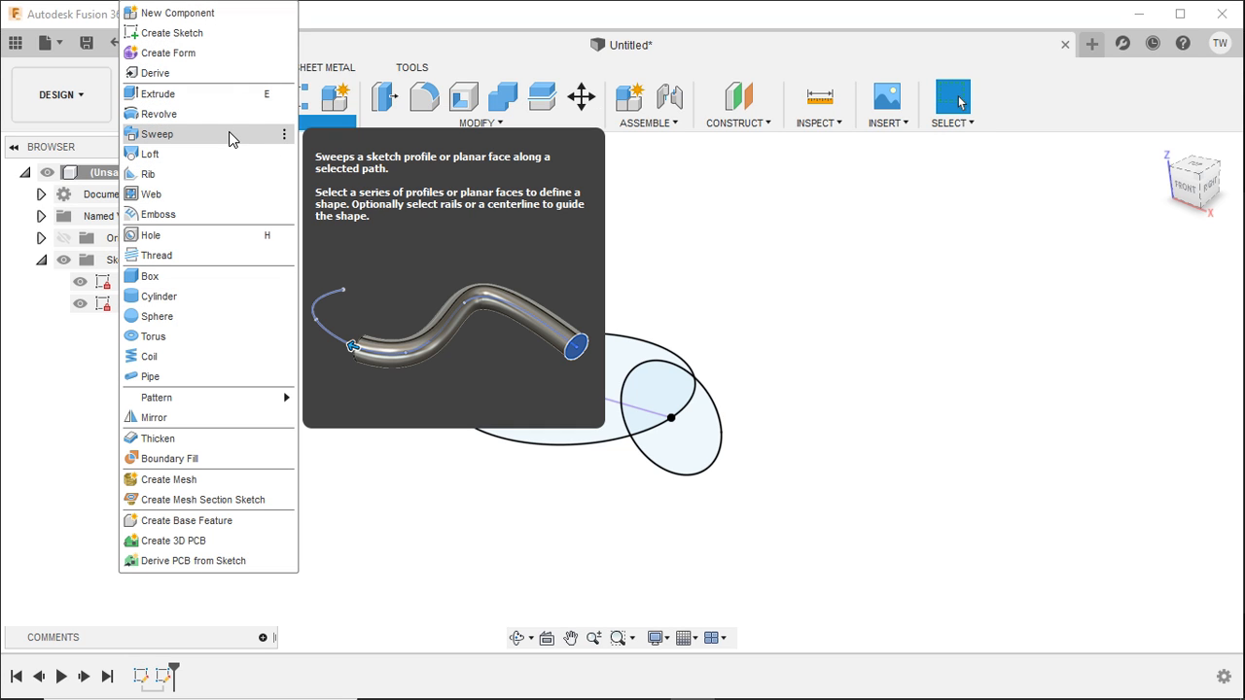
left_click(163, 136)
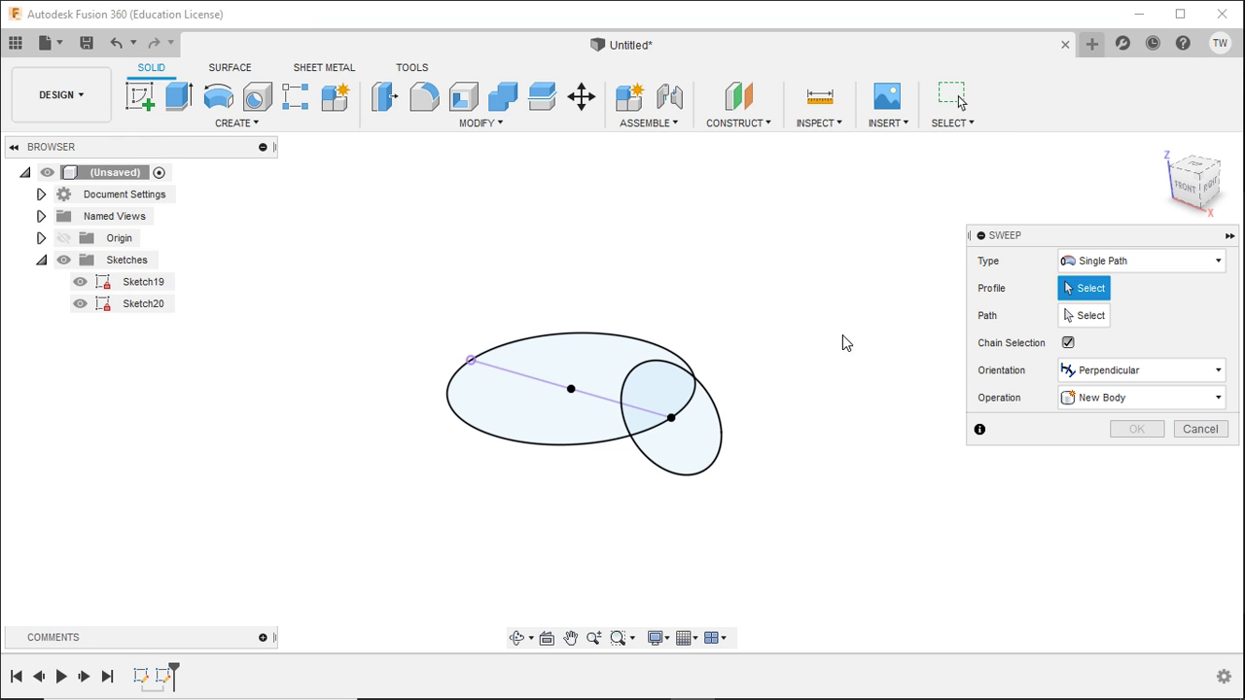
left_click(711, 409)
left_click(1090, 316)
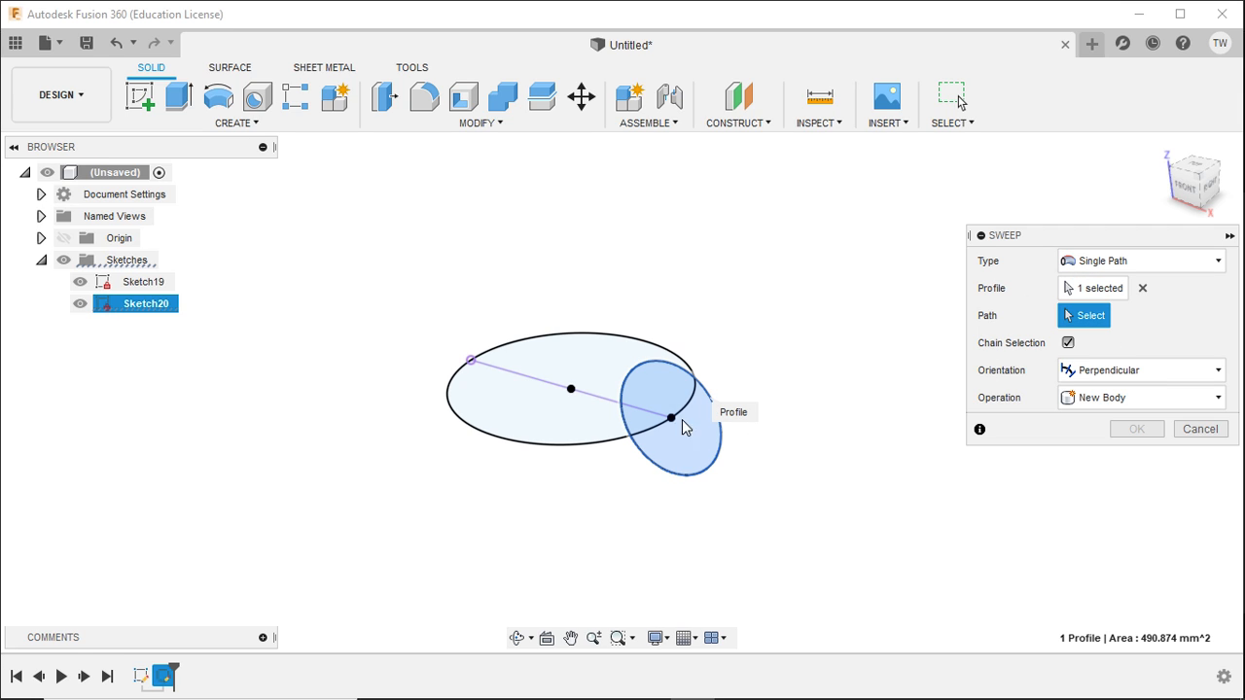
left_click(585, 445)
middle_click_drag(959, 323, 1002, 455, "shift")
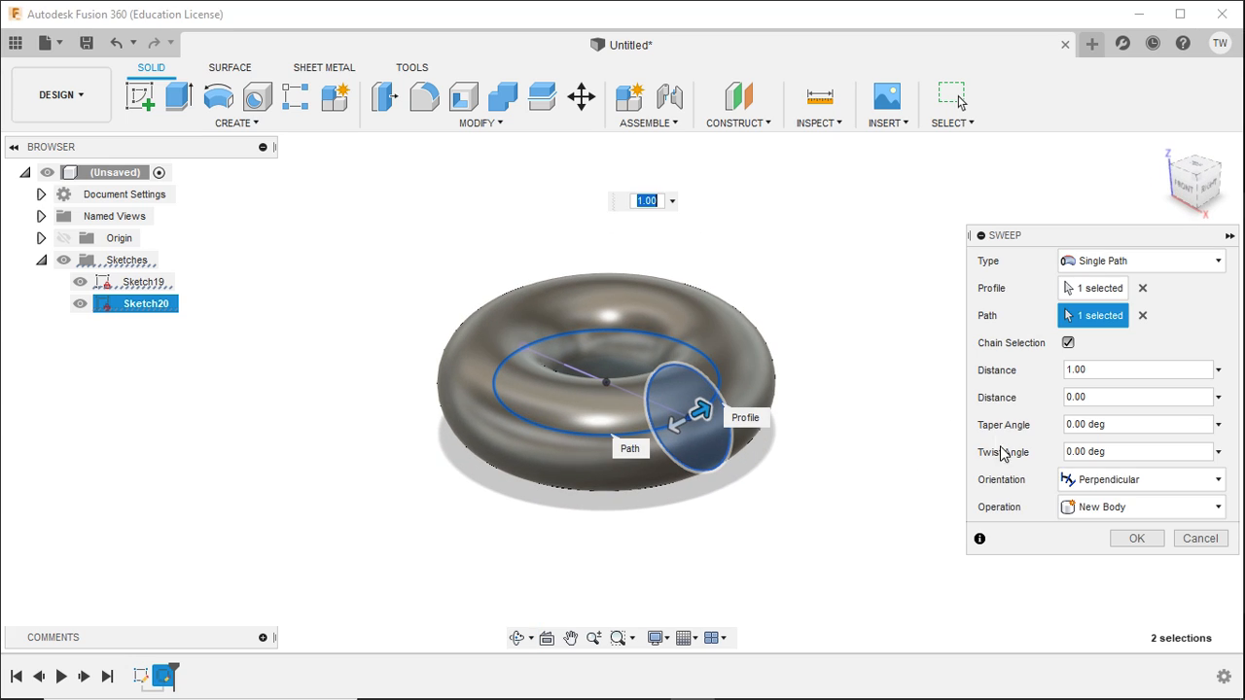
left_click(1153, 541)
- Delete the sweep and both of its sketches from the design history
middle_click_drag(963, 484, 889, 414, "shift")
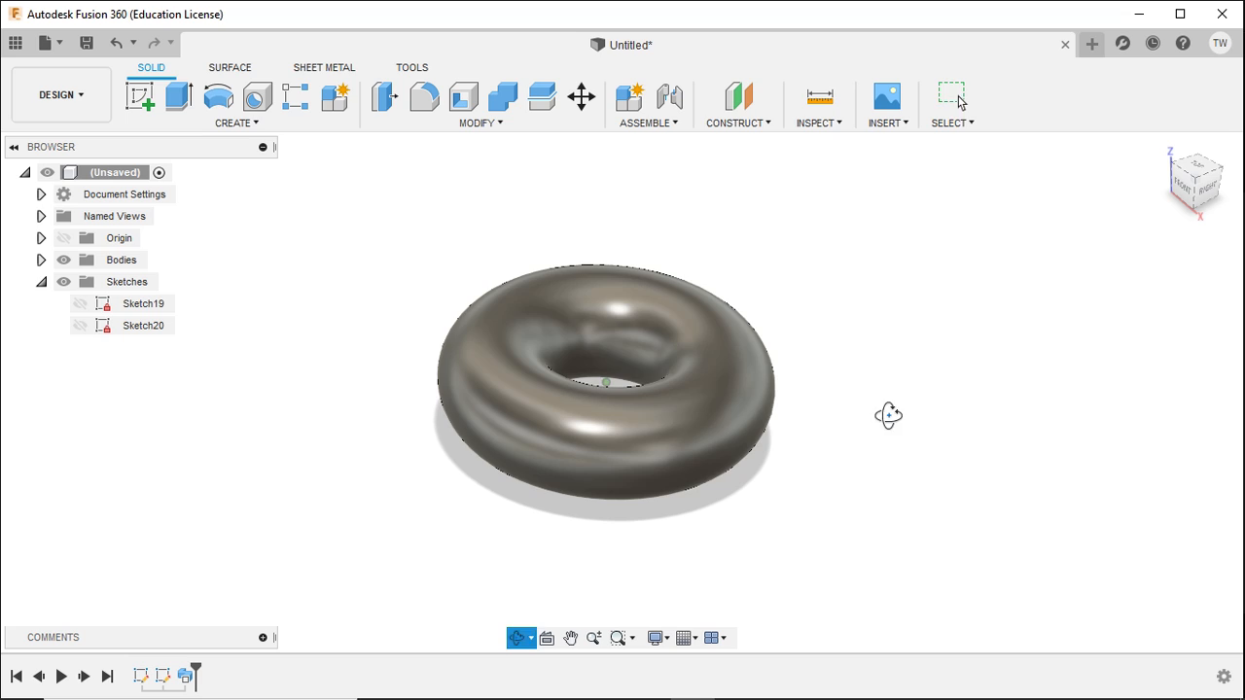
left_click(182, 678)
left_click(162, 676, "ctrl")
key("Delete")
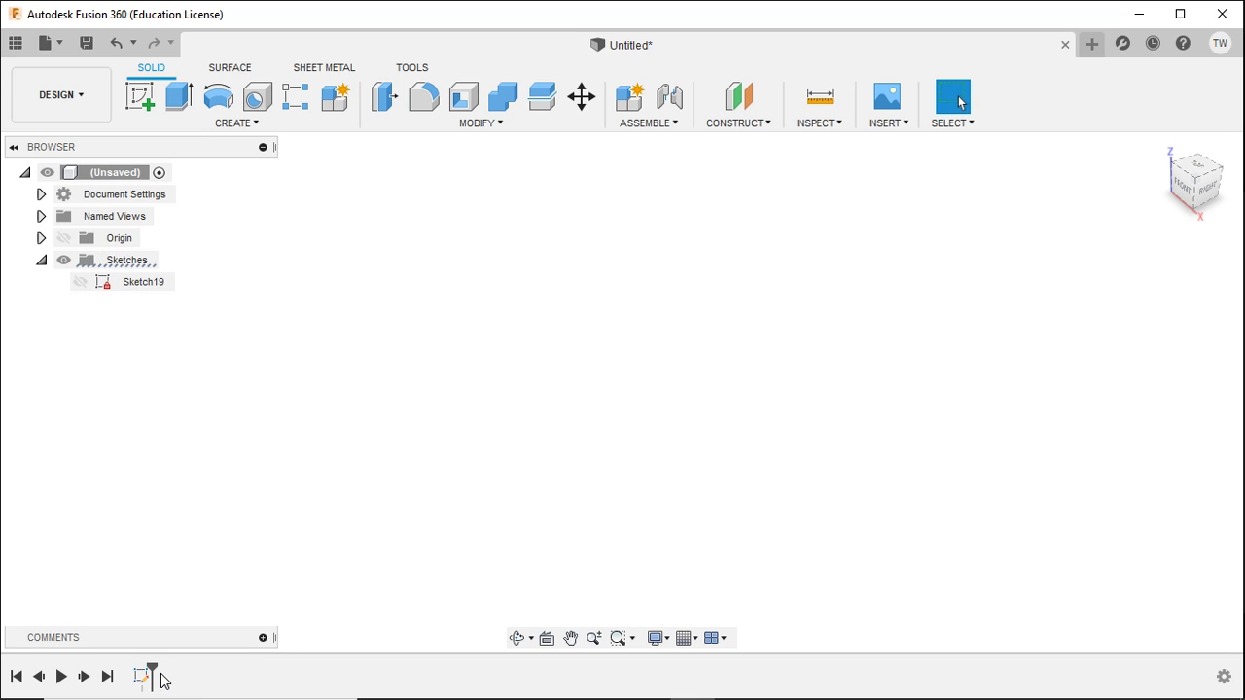
left_click(140, 674)
key("Delete")
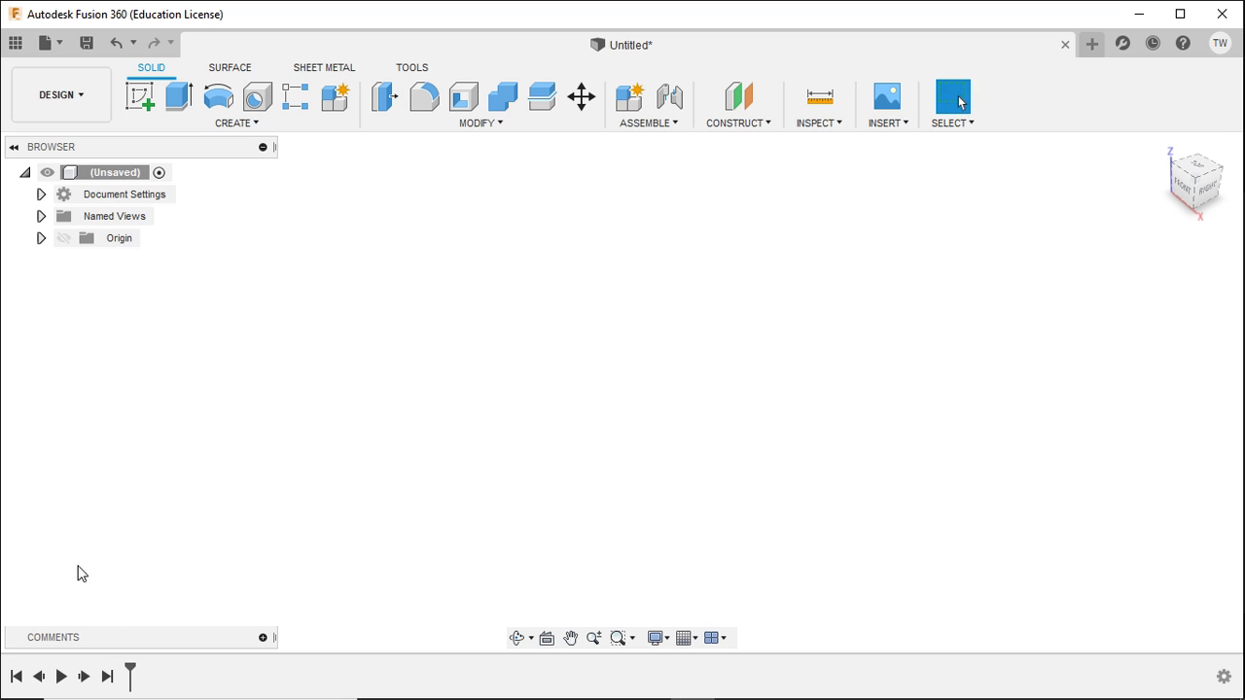
- Start a sketch on the vertical front plane and draw a horizontal line about 51 mm long from the origin
left_click(134, 98)
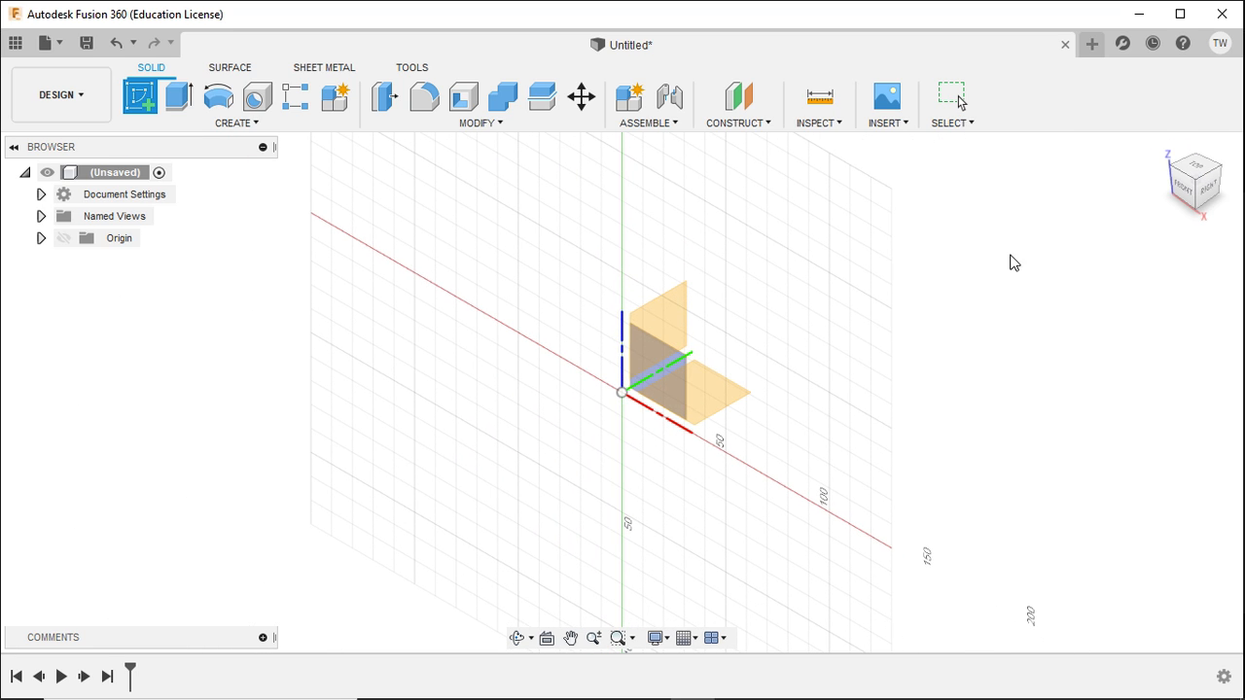
left_click(666, 392)
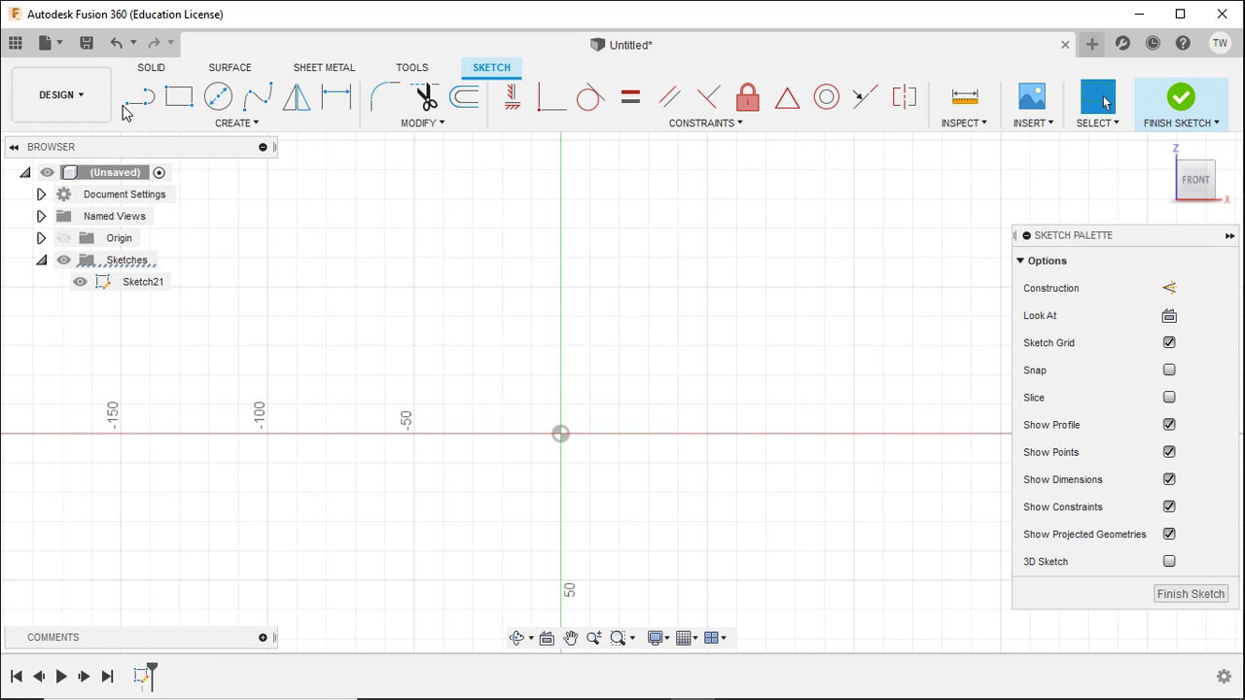
left_click(140, 98)
left_click(560, 433)
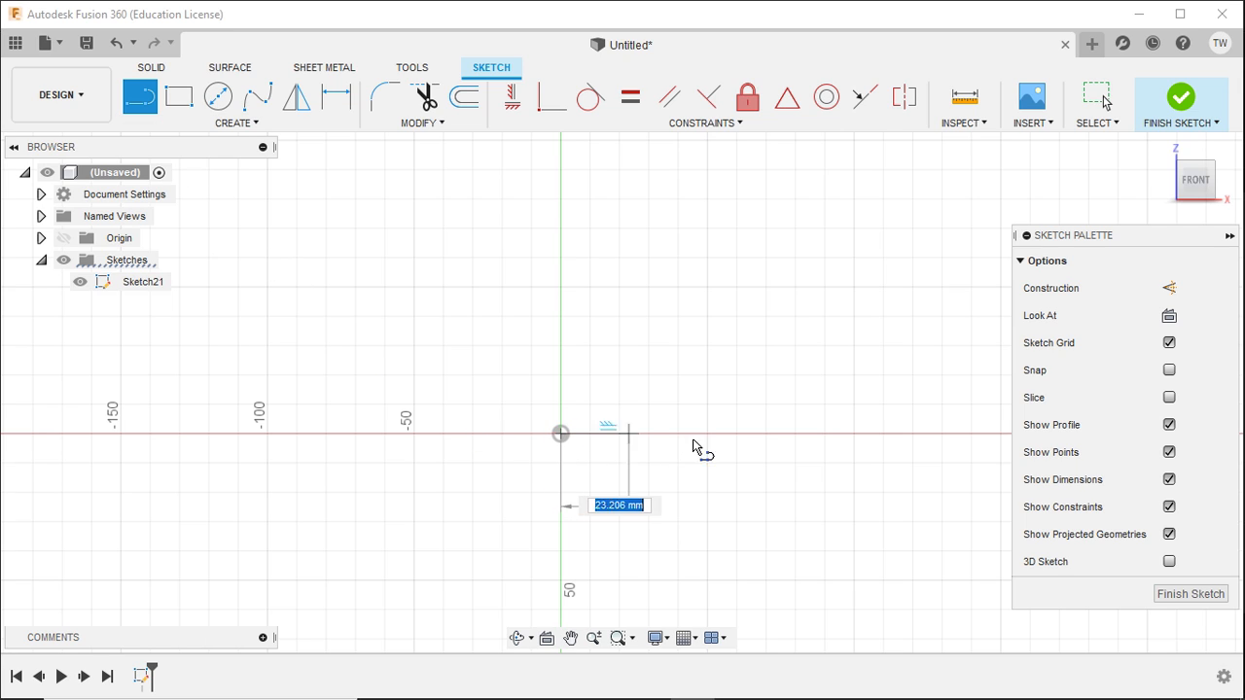
left_click(710, 433)
key("Escape")
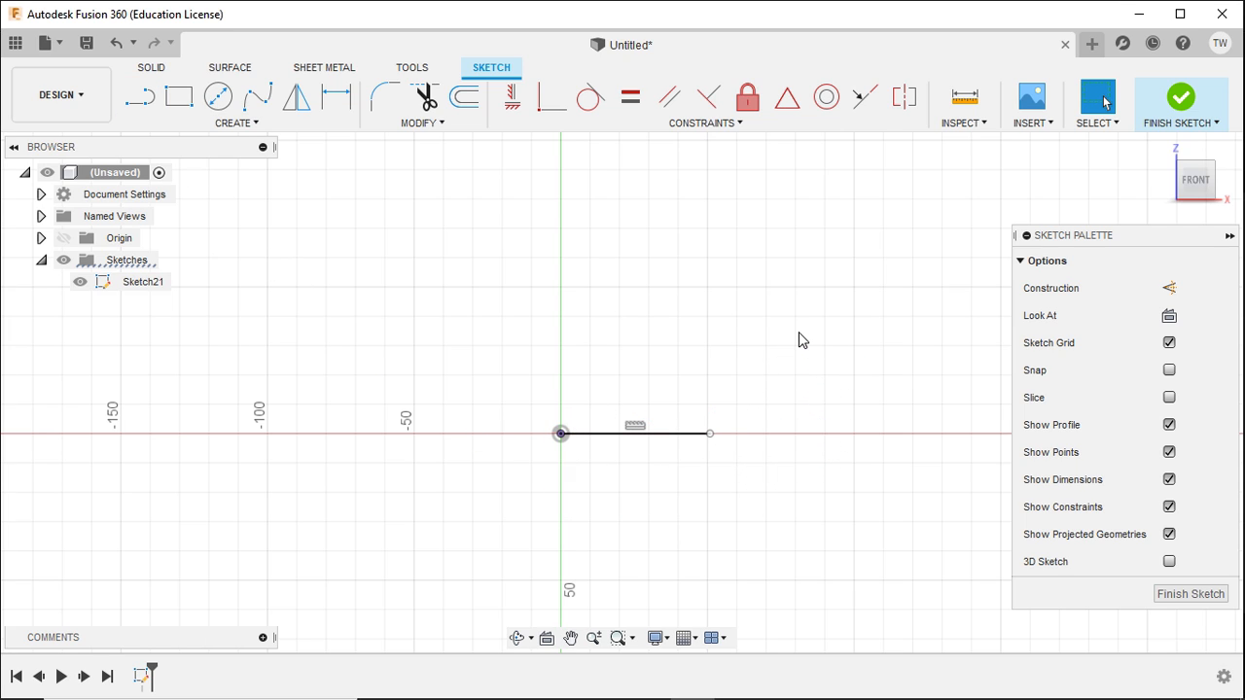
- Draw a circle about 20 mm in diameter centred on the free end of the horizontal line
left_click(218, 96)
left_click(710, 433)
left_click(731, 456)
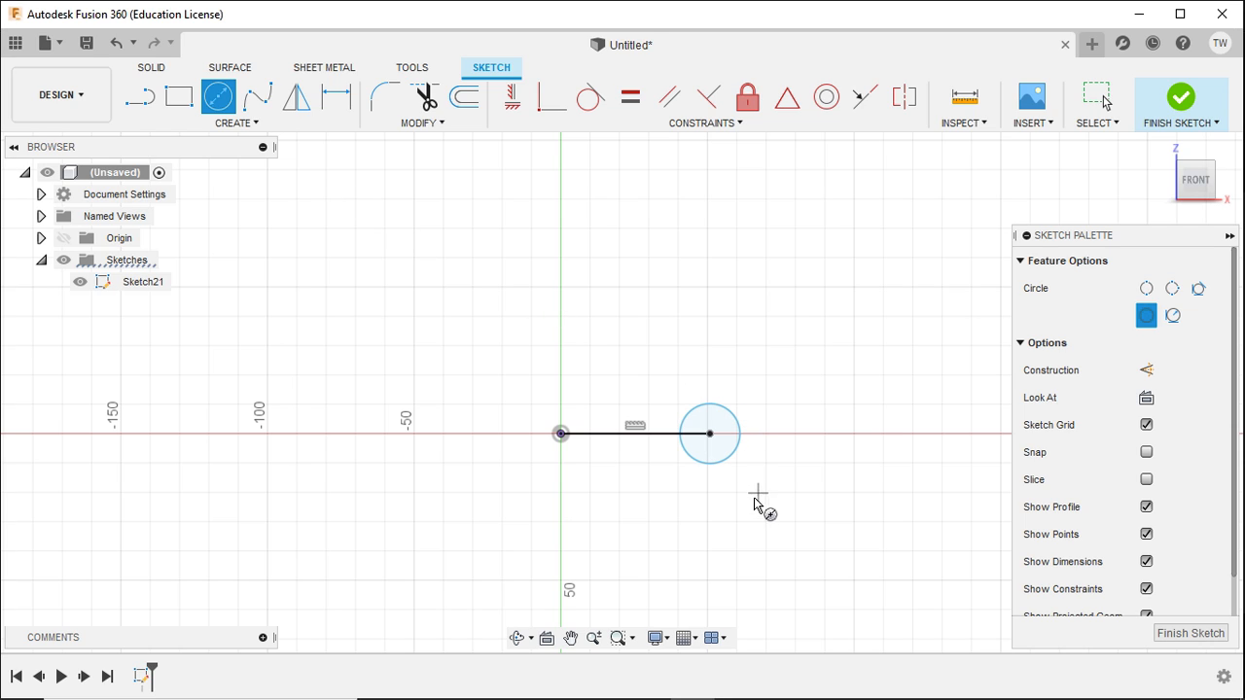
key("Escape")
- Convert the horizontal line from the origin into construction geometry
left_click(626, 437)
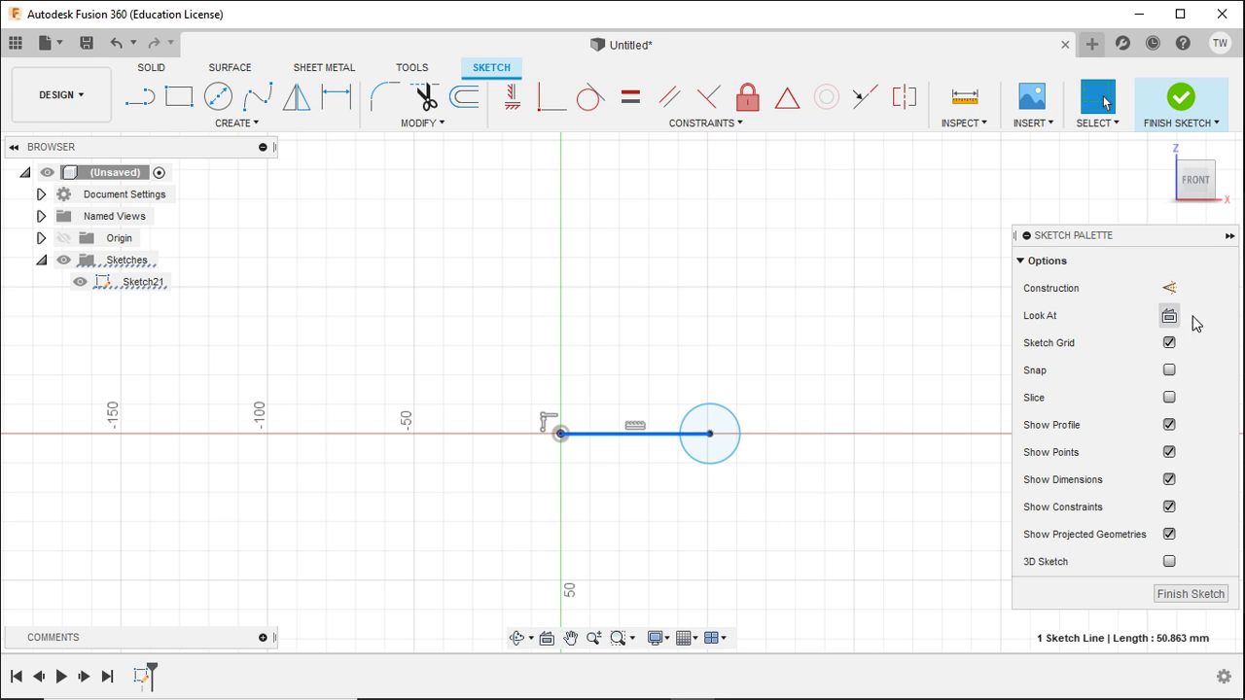
left_click(1169, 288)
left_click(723, 356)
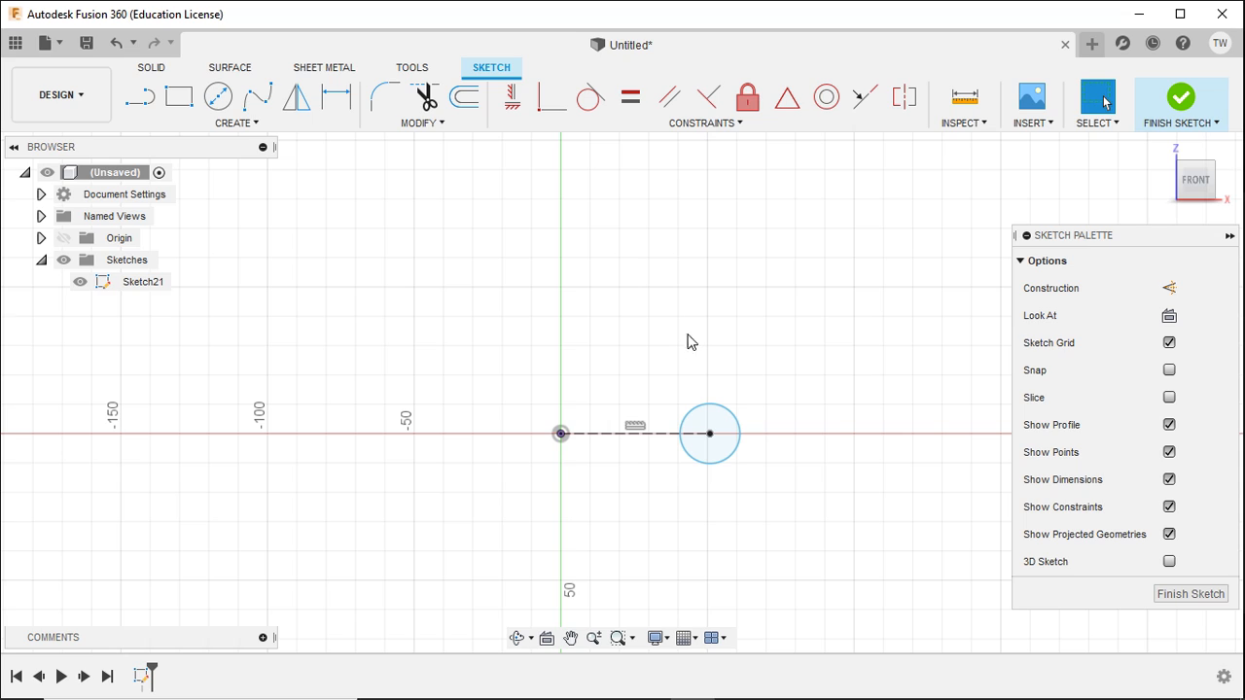
- Dimension the circle's diameter as 50/2 (25 mm)
left_click(336, 95)
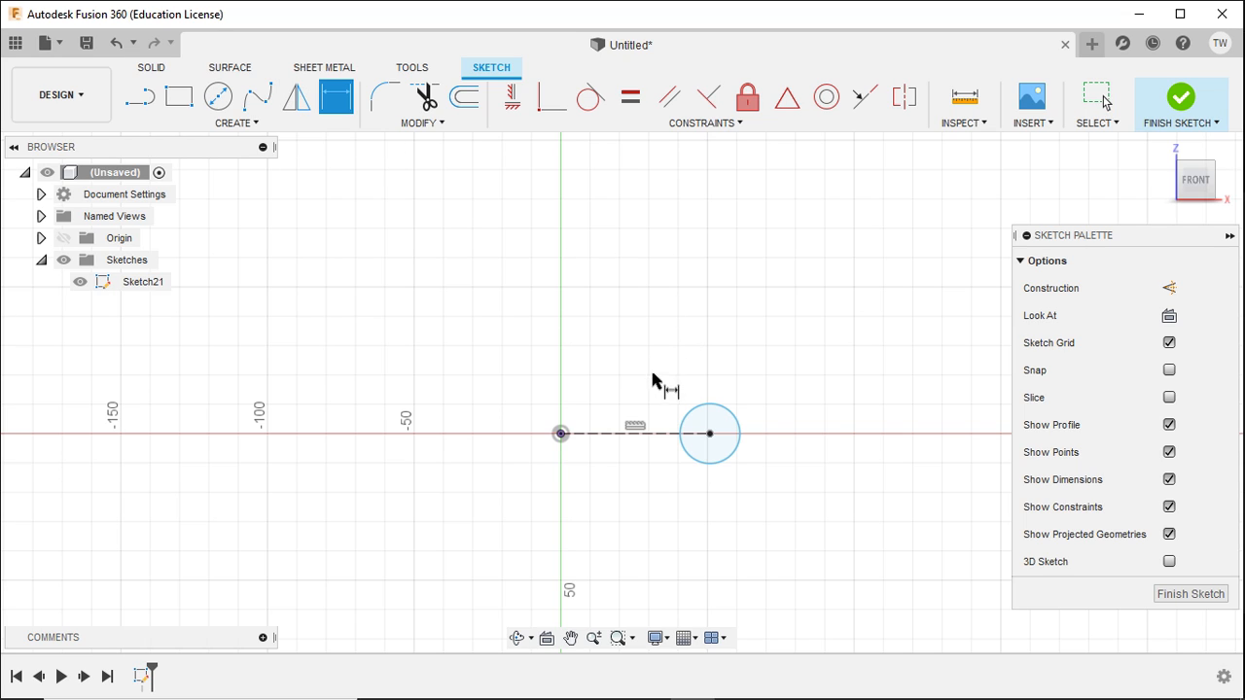
left_click(725, 409)
left_click(807, 380)
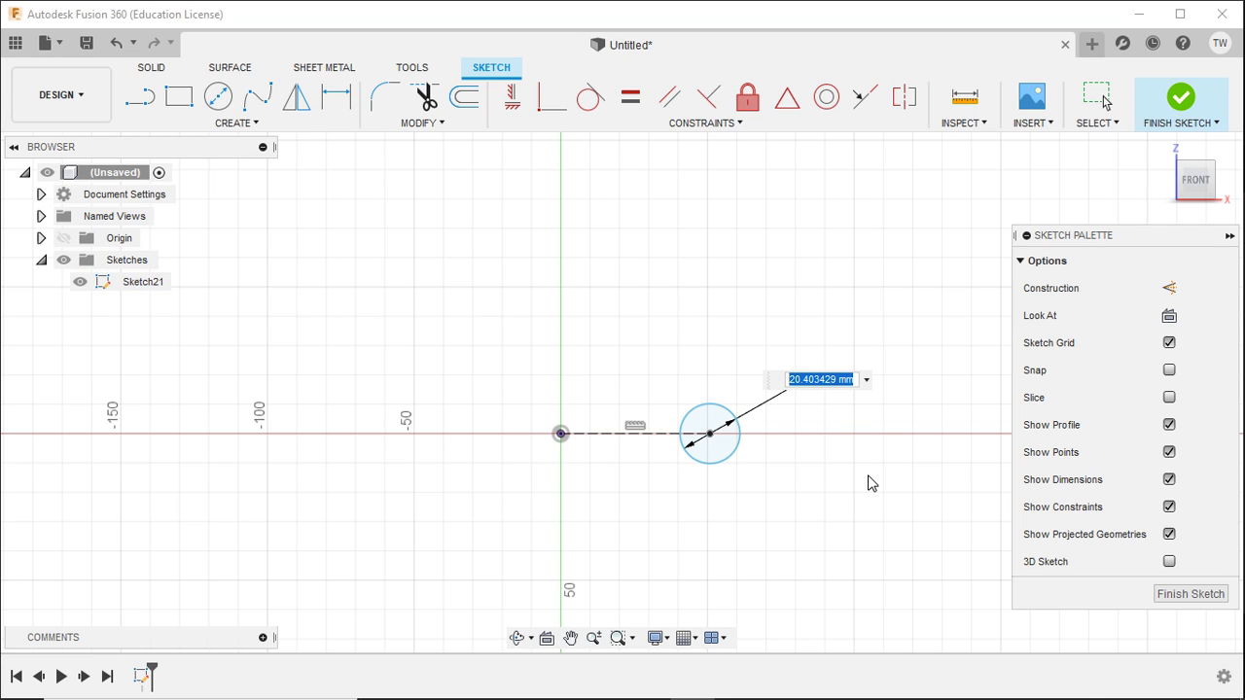
type("50/2")
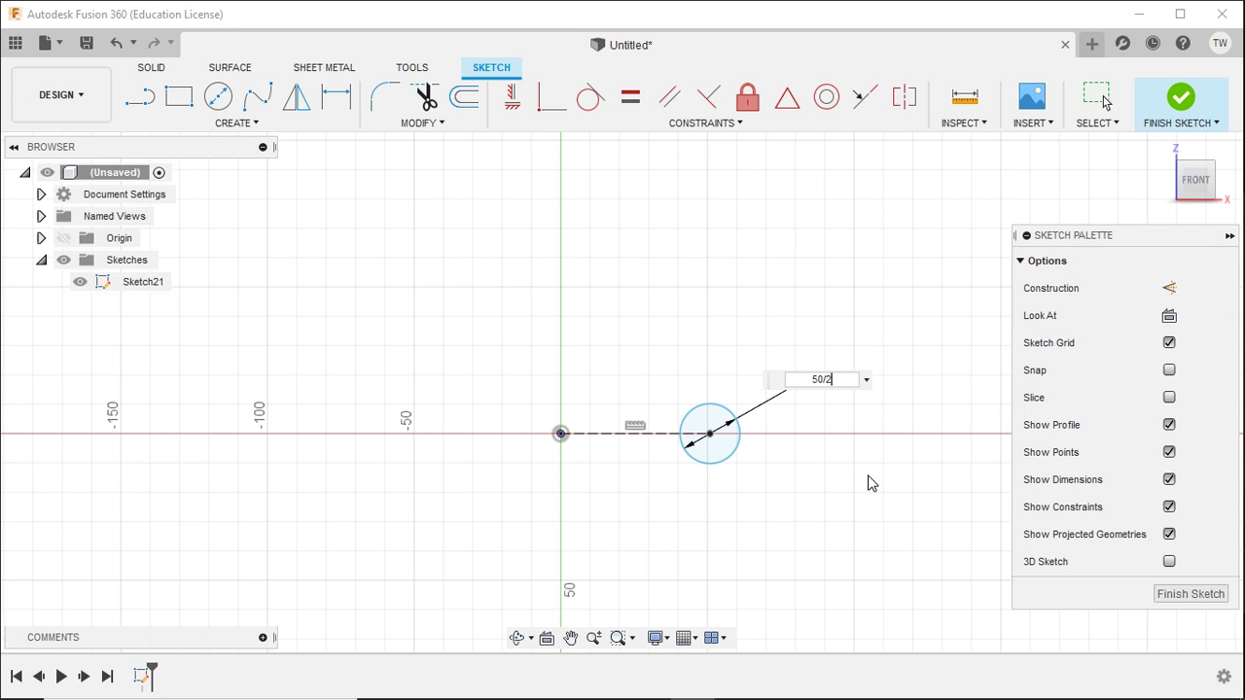
key("Return")
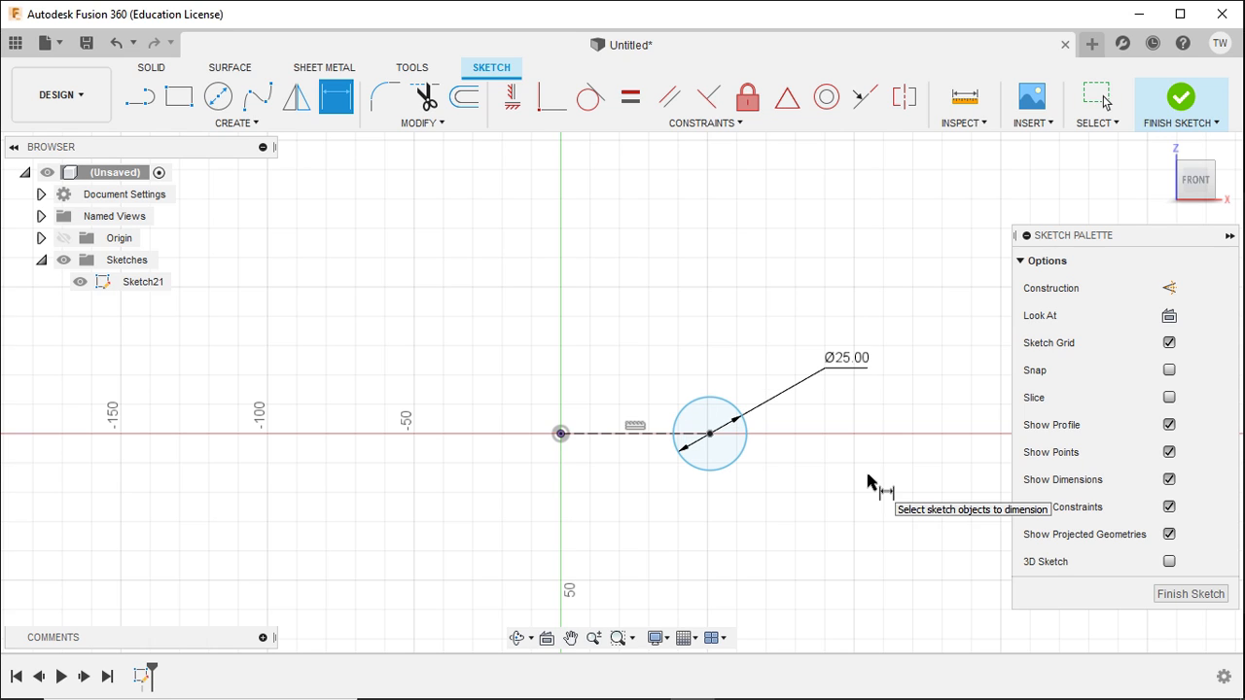
- Dimension the construction line's length as 50 mm
left_click(646, 434)
left_click(638, 483)
type("50.862966")
key("Return")
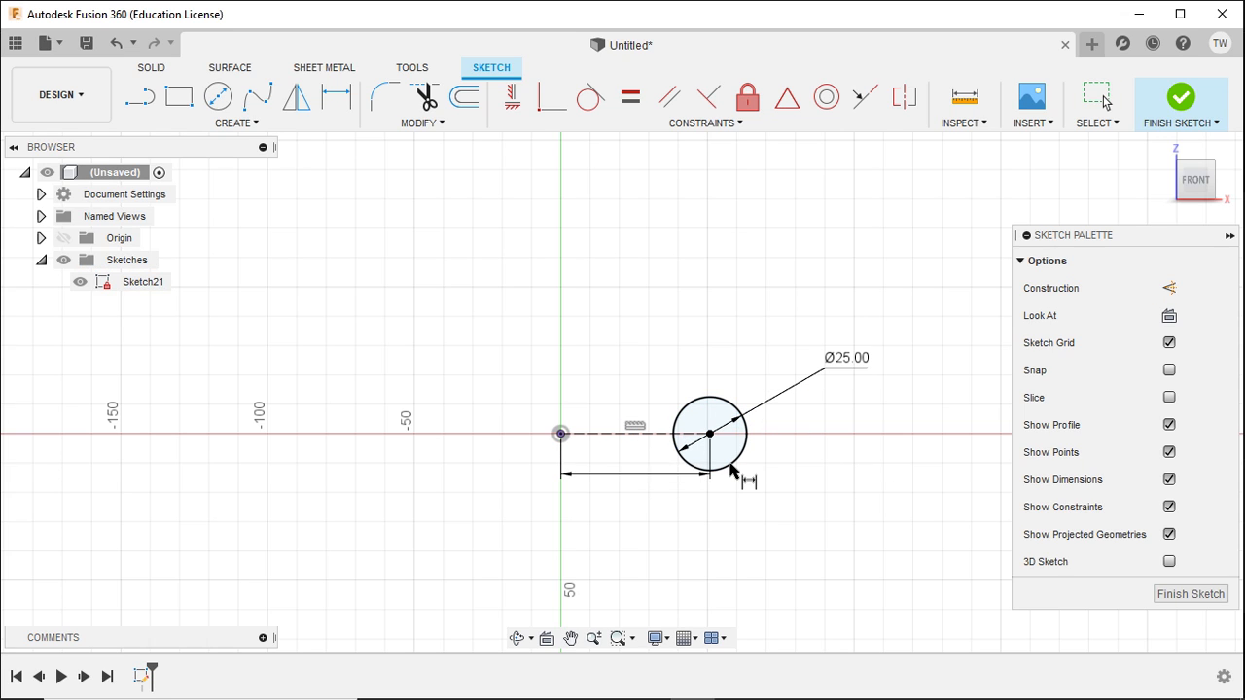
key("Escape")
- Finish the sketch and revolve the 25 mm circle a full 360 degrees around the vertical Z axis as a new body
mouse_move(812, 464)
middle_mouse_down("shift")
mouse_move(792, 506)
mouse_move(635, 445)
middle_mouse_up("shift")
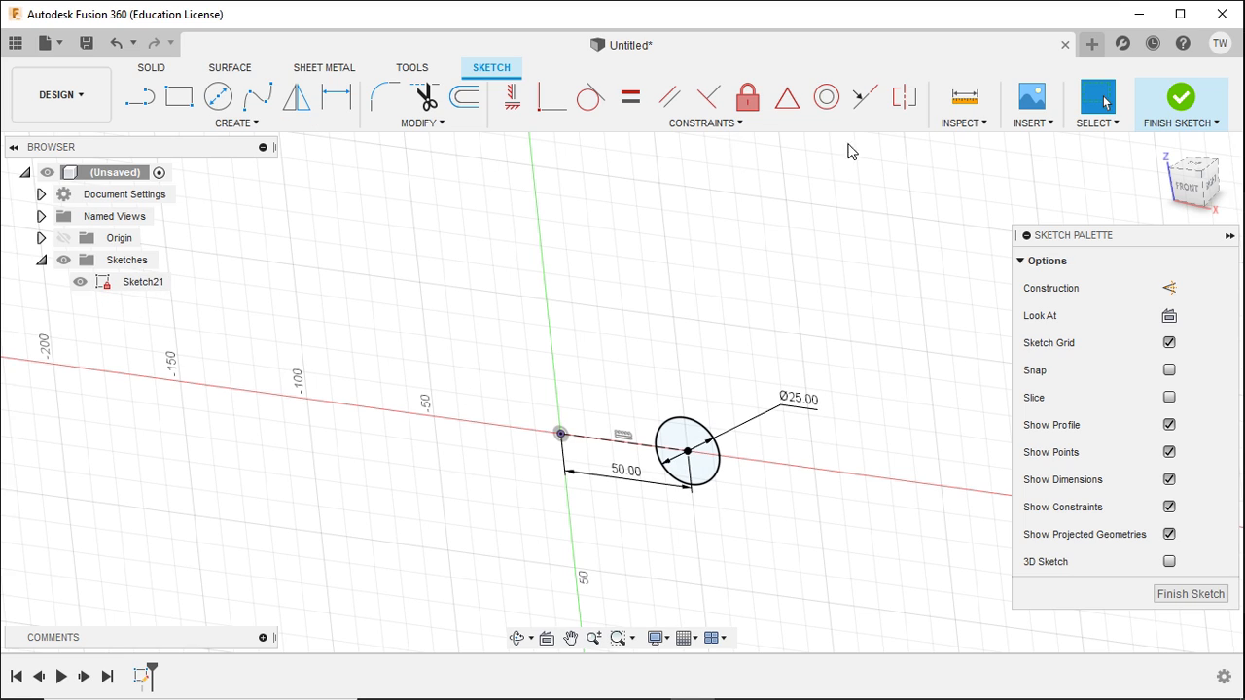
left_click(1168, 102)
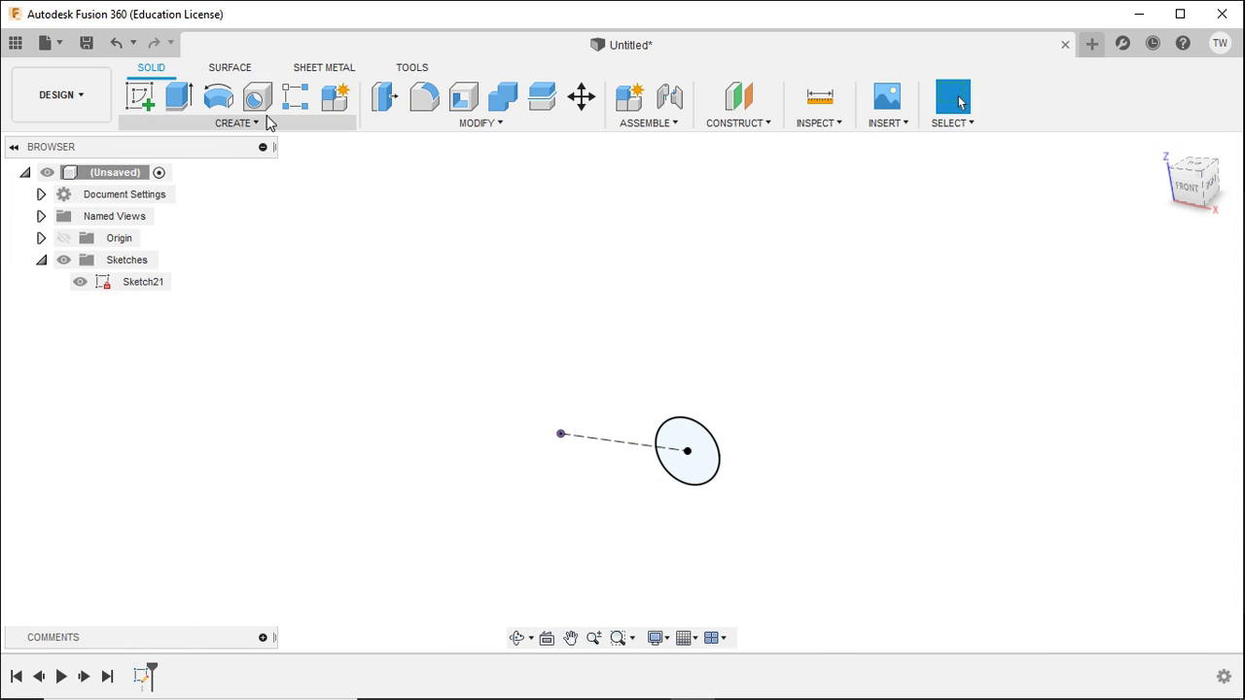
left_click(220, 101)
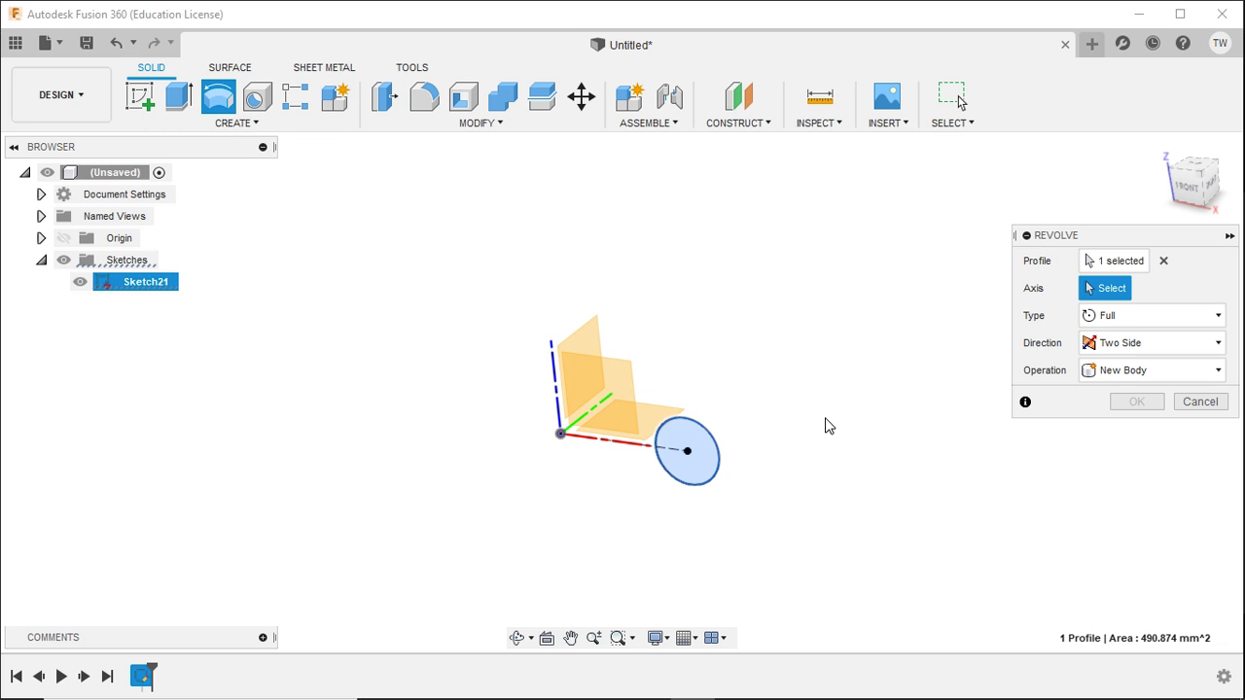
left_click(553, 368)
middle_click_drag(825, 413, 769, 440, "shift")
middle_click_drag(552, 522, 644, 555, "shift")
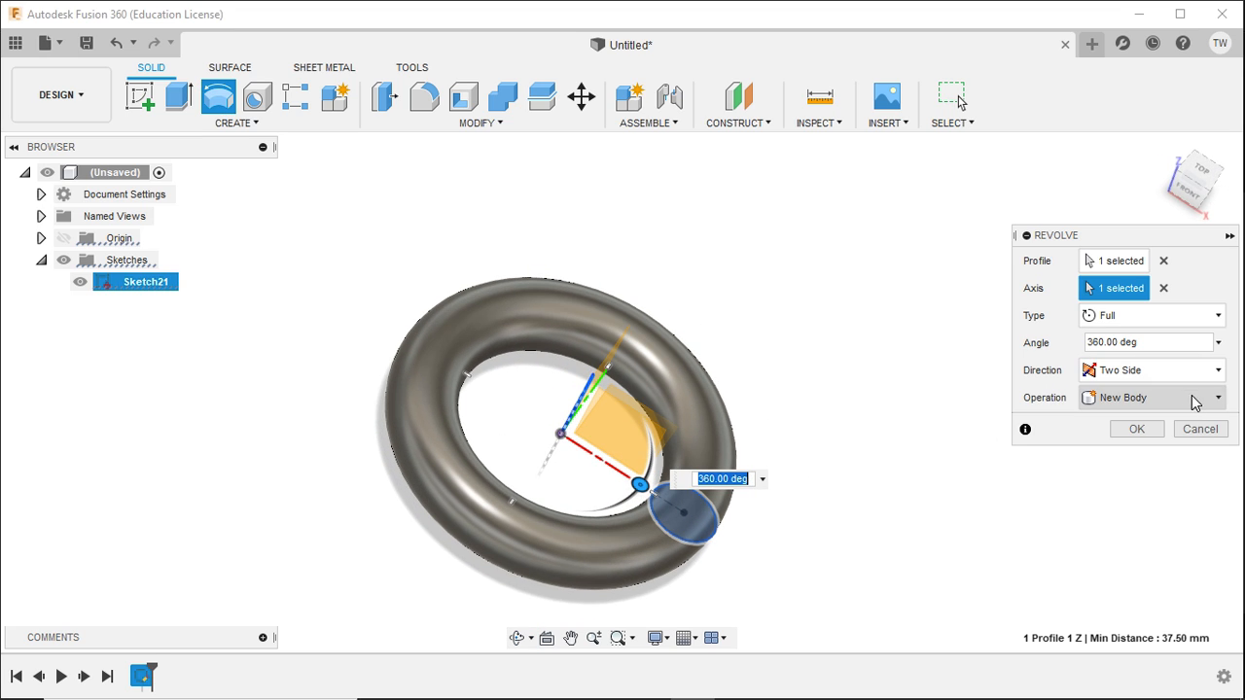
left_click(1135, 429)
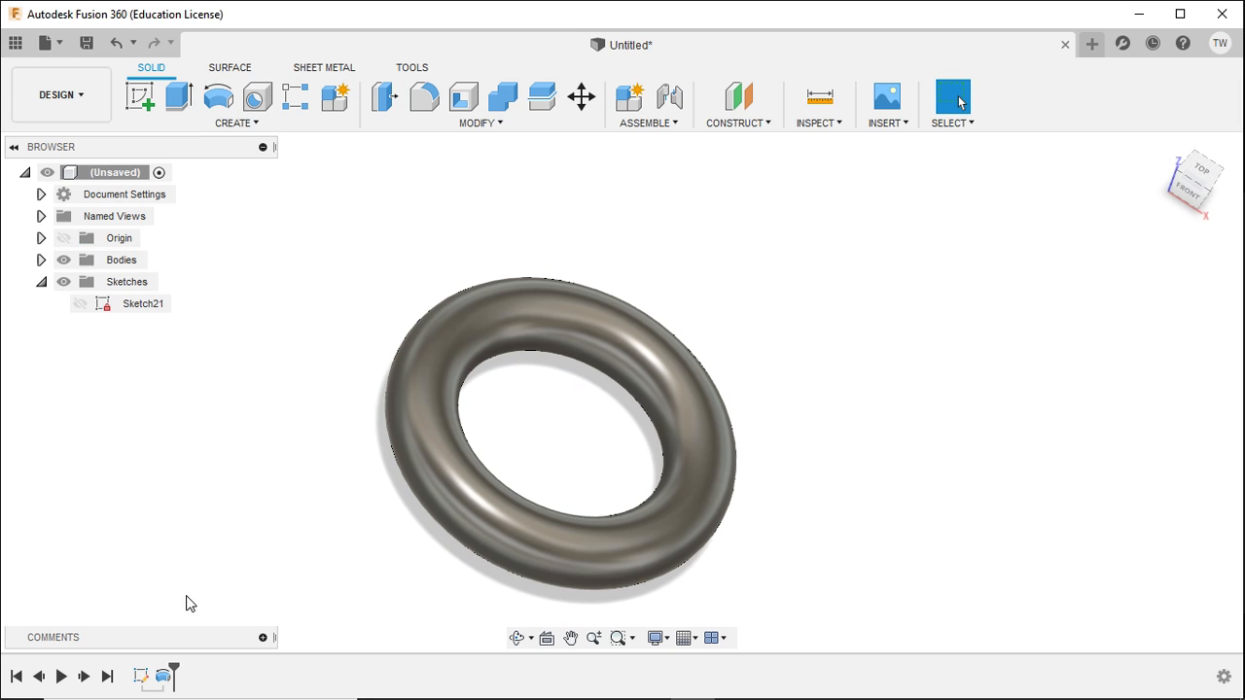
- Edit the revolve's sketch to set the construction line's length to 50/2 (25 mm), and finish the sketch
double_click(143, 674)
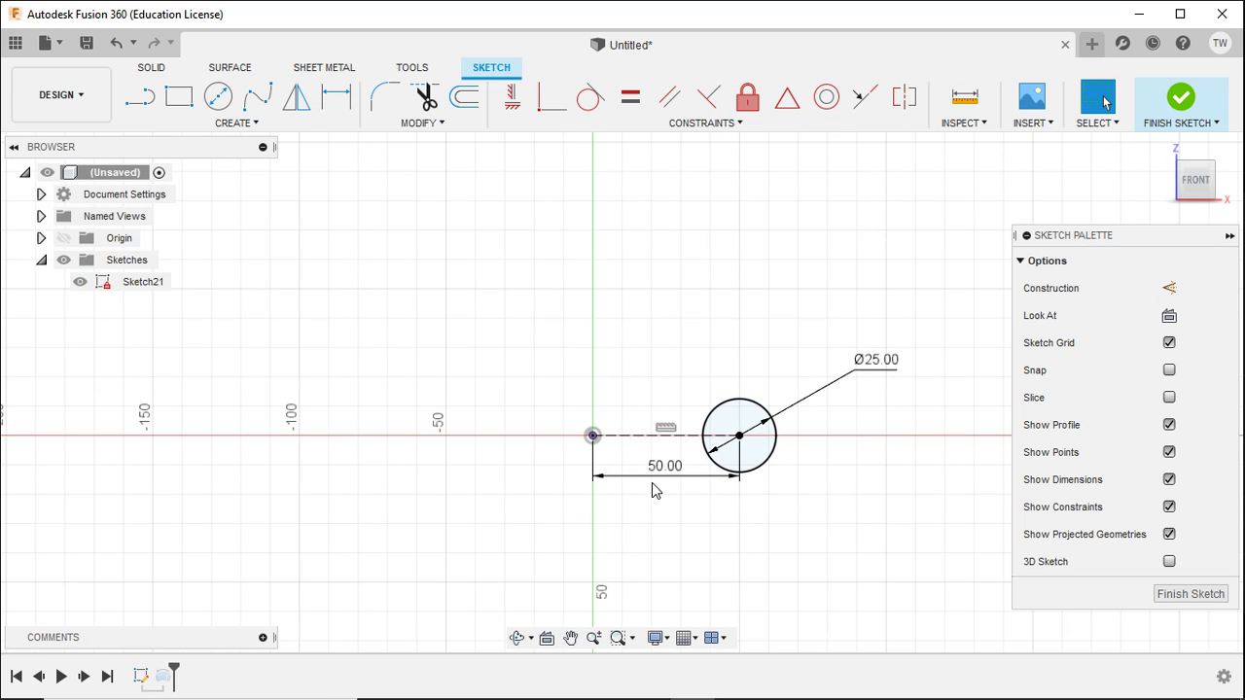
double_click(670, 468)
type("50/2")
key("Return")
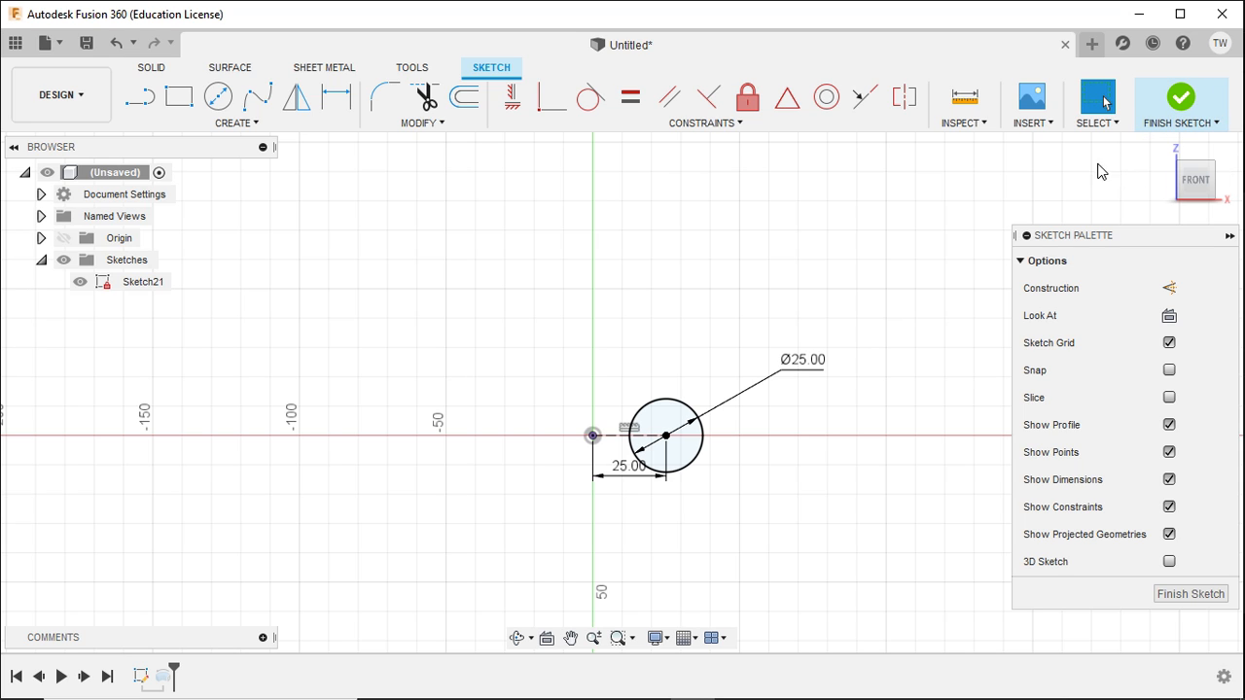
left_click(1181, 109)
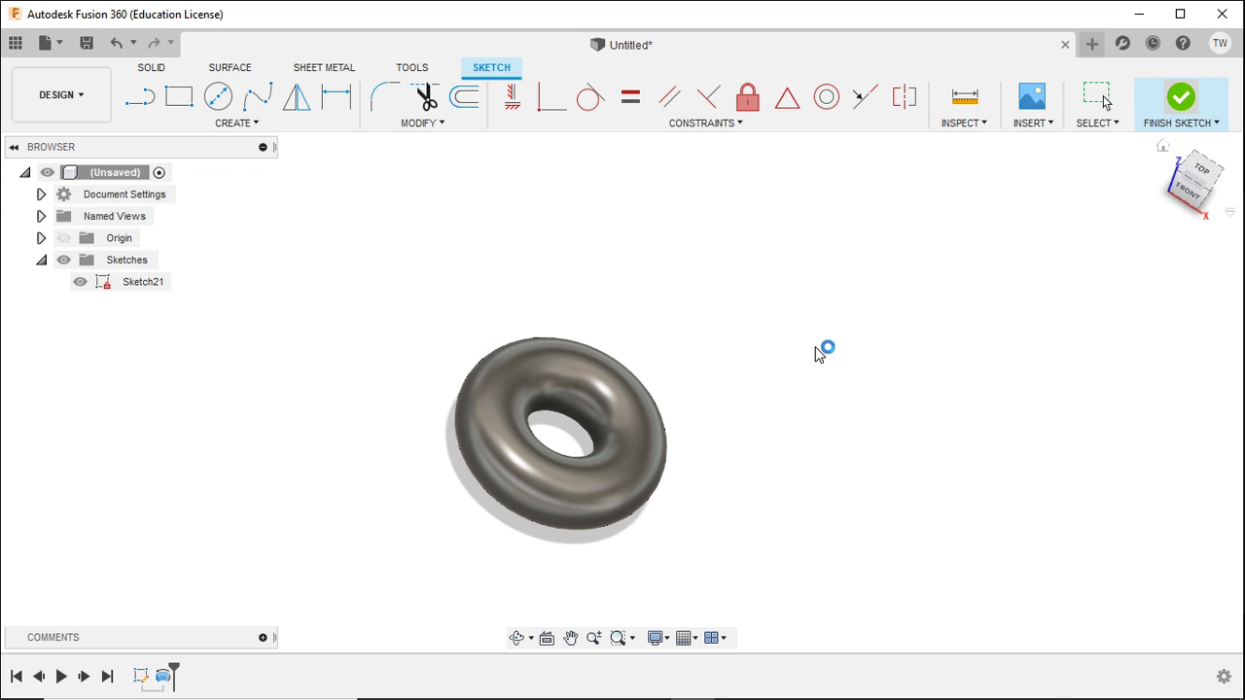
mouse_move(823, 350)
left_mouse_down()
mouse_move(779, 404)
mouse_move(784, 345)
mouse_move(790, 397)
left_mouse_up()
key("Escape")
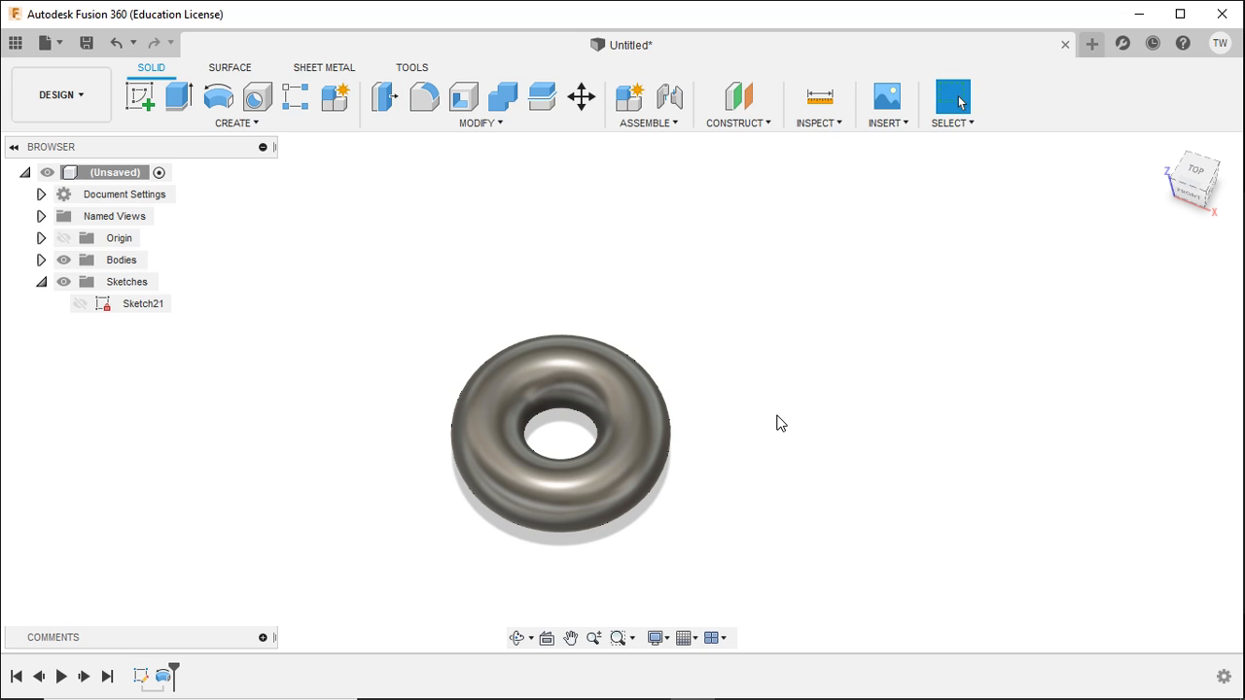
scroll(691, 482, "up", 2)
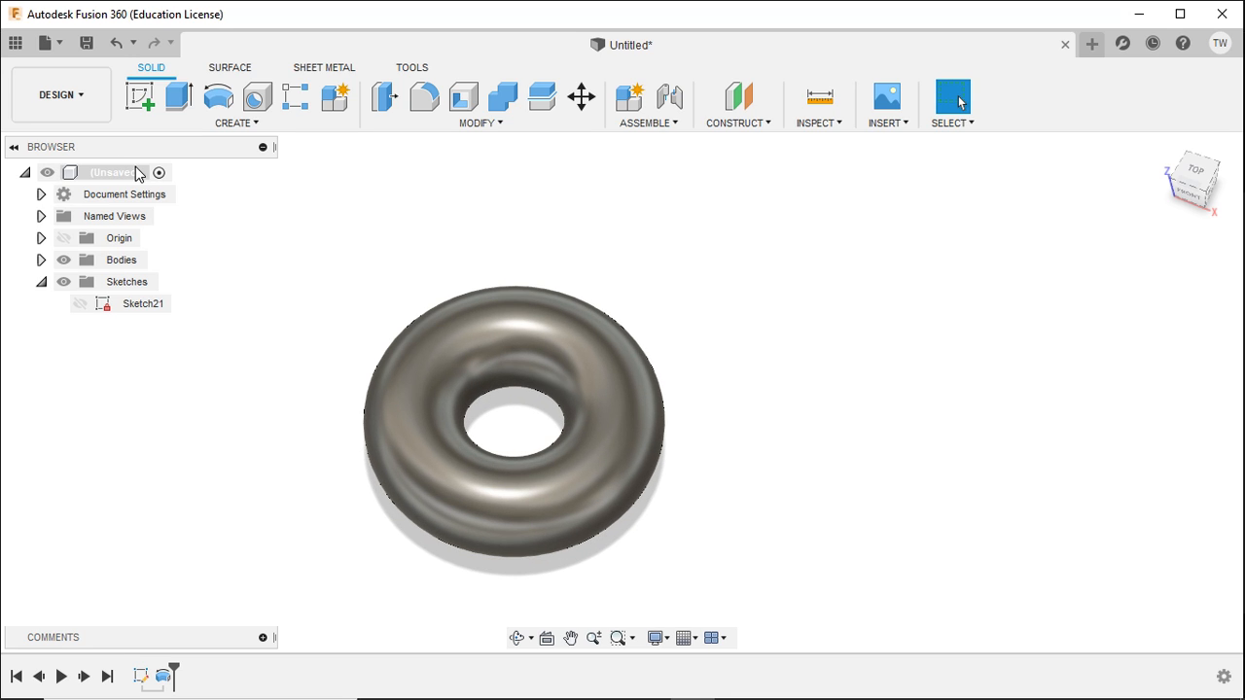
key("shift+s")
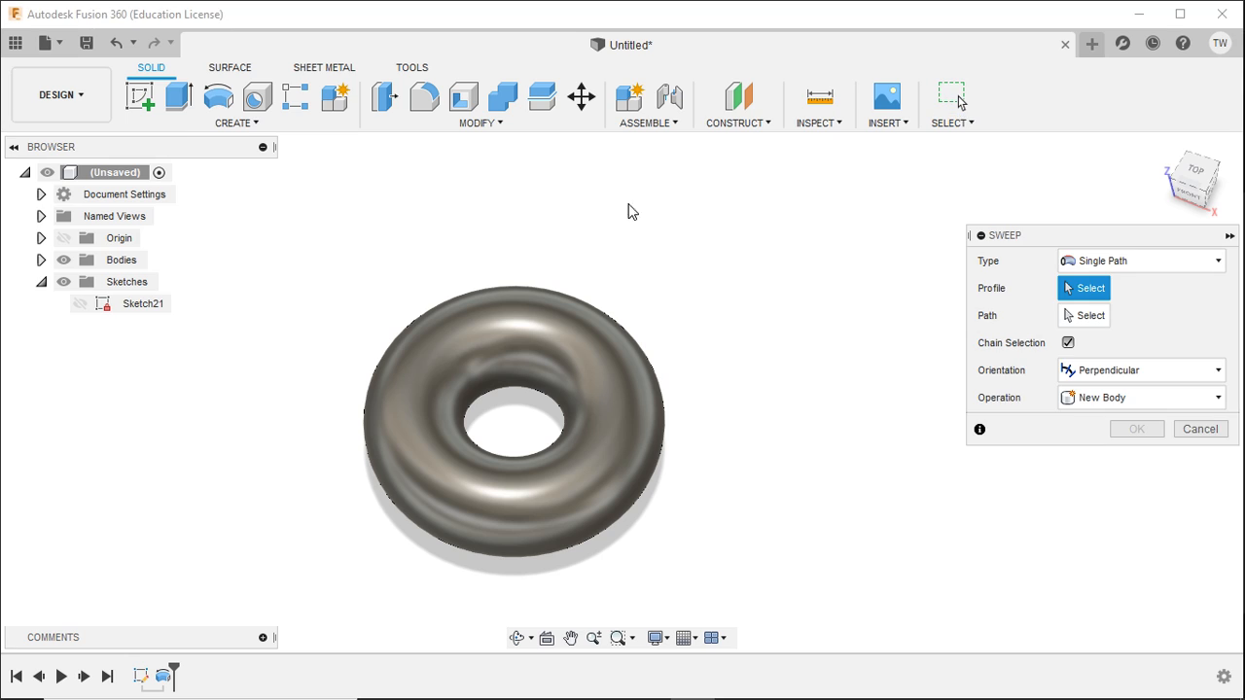
left_click(1188, 431)
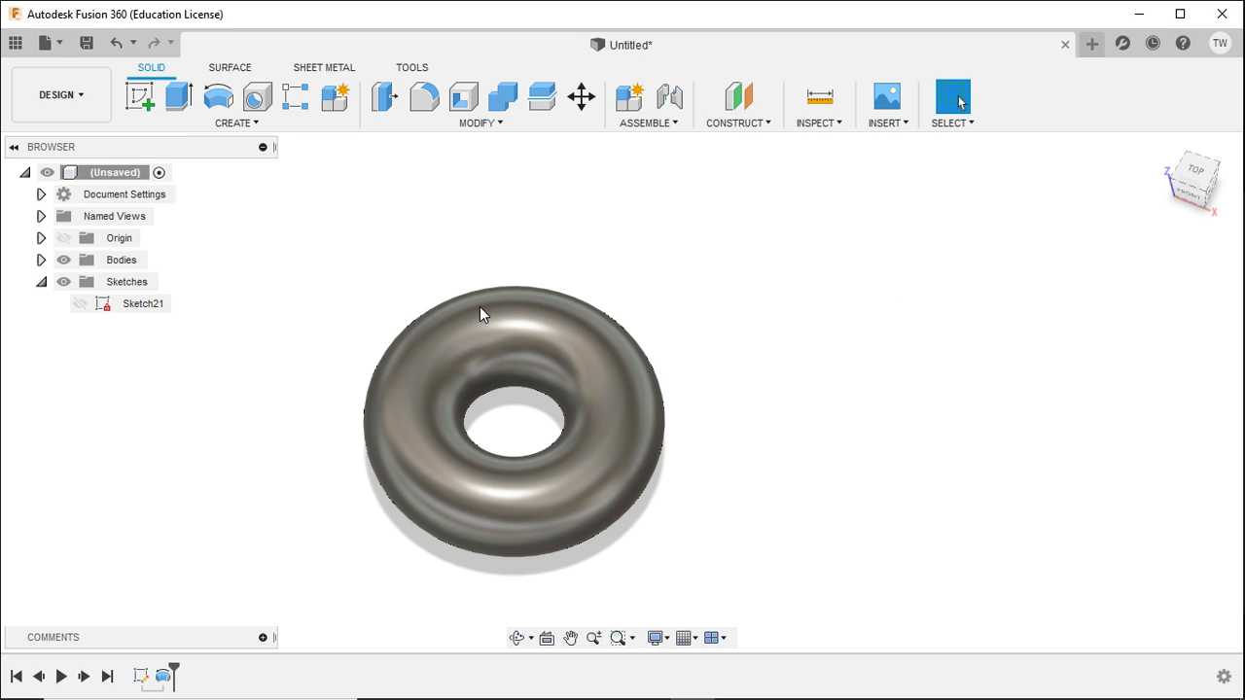
left_click(221, 124)
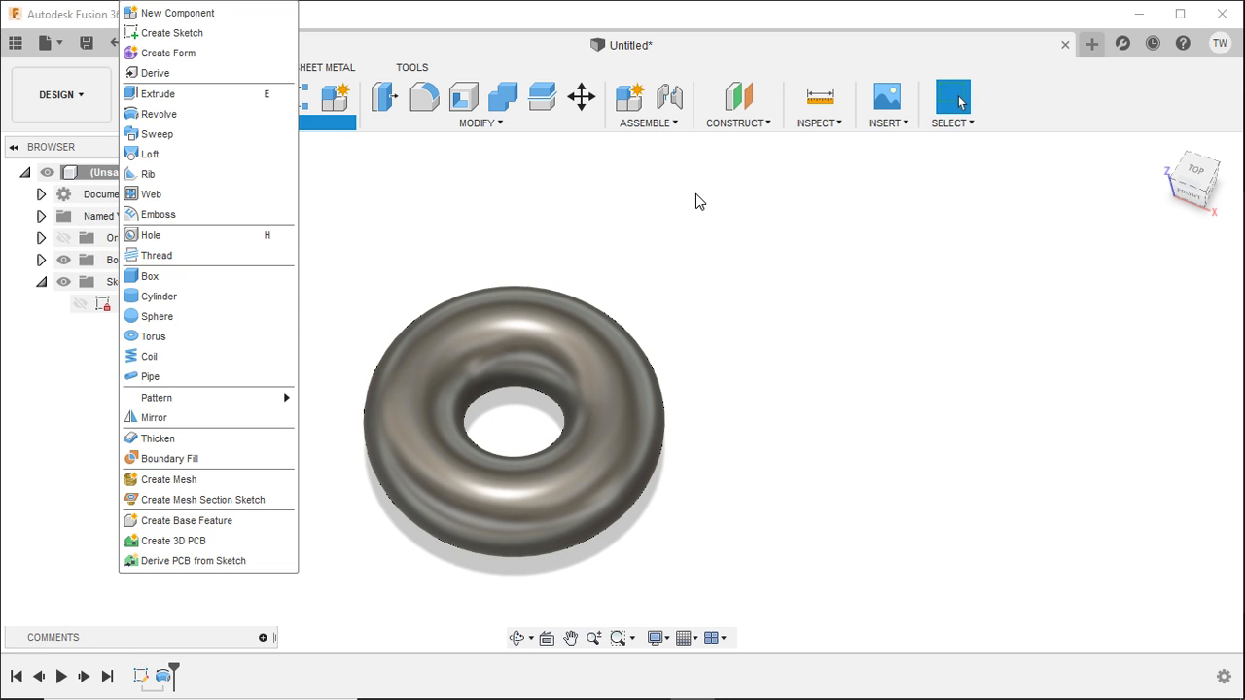
left_click(703, 256)
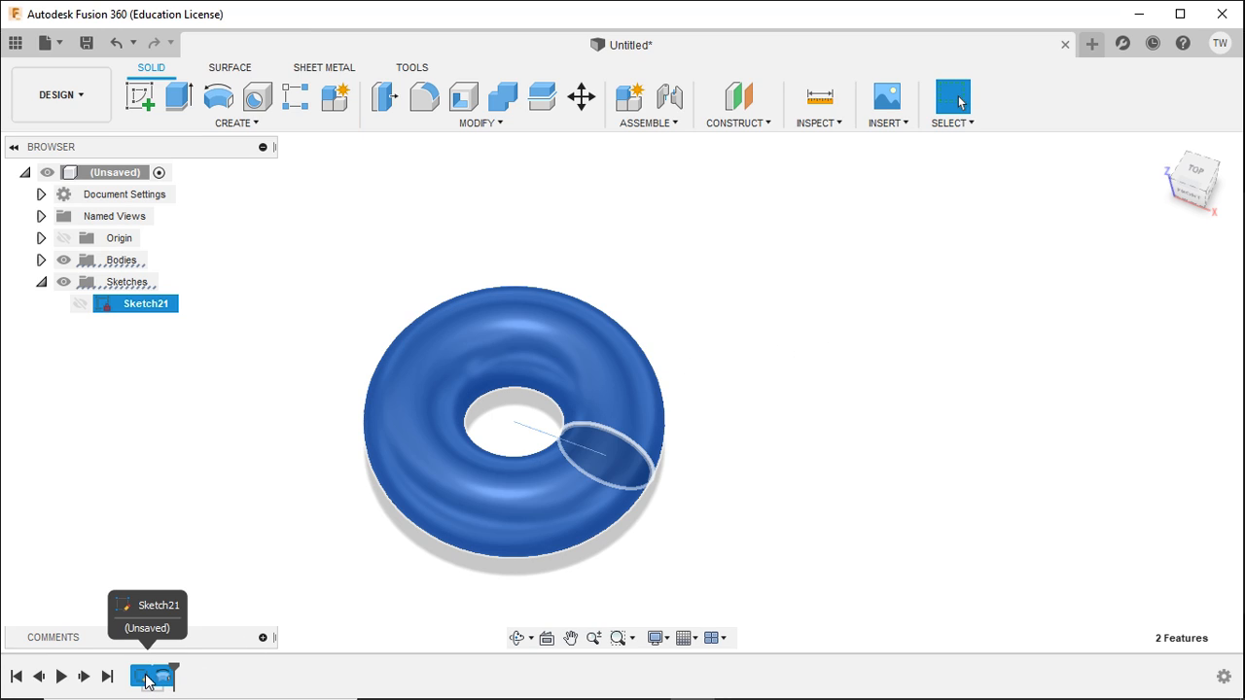
- Delete the revolved torus together with its sketch
left_click_drag(173, 671, 148, 681)
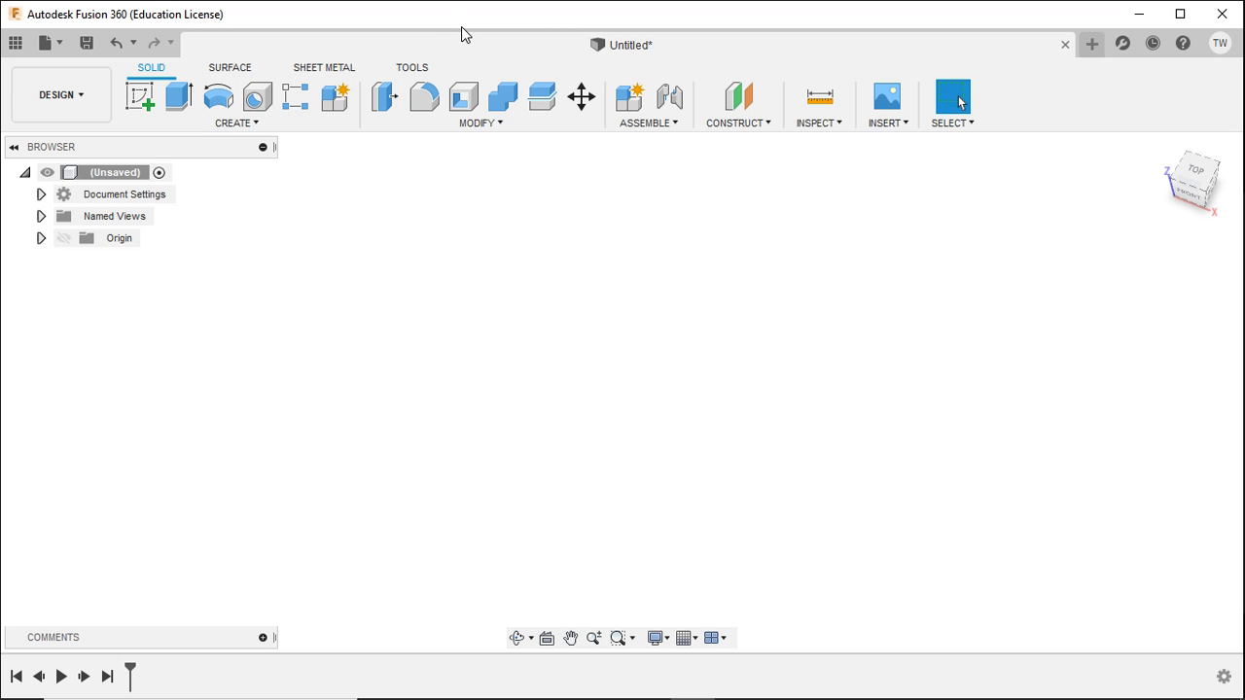
- Start a Coil on the horizontal XY plane, centred at the origin, with a 50 mm diameter
left_click(216, 124)
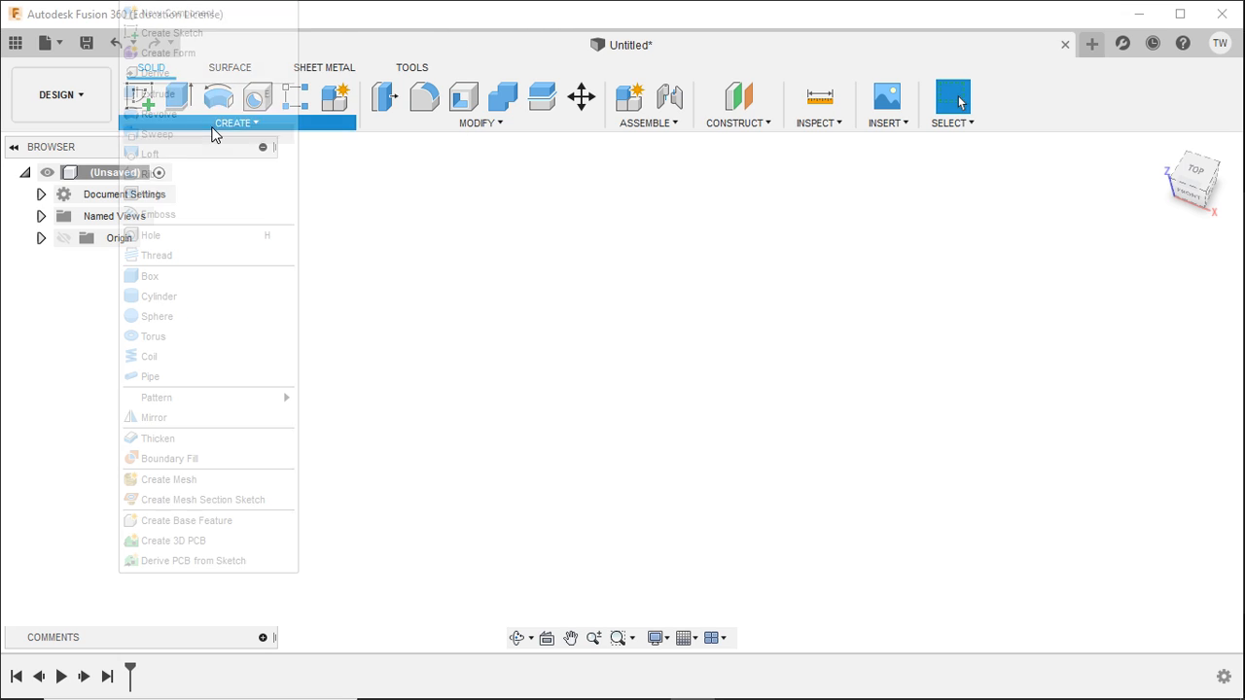
left_click(151, 358)
middle_click_drag(503, 389, 569, 461, "shift")
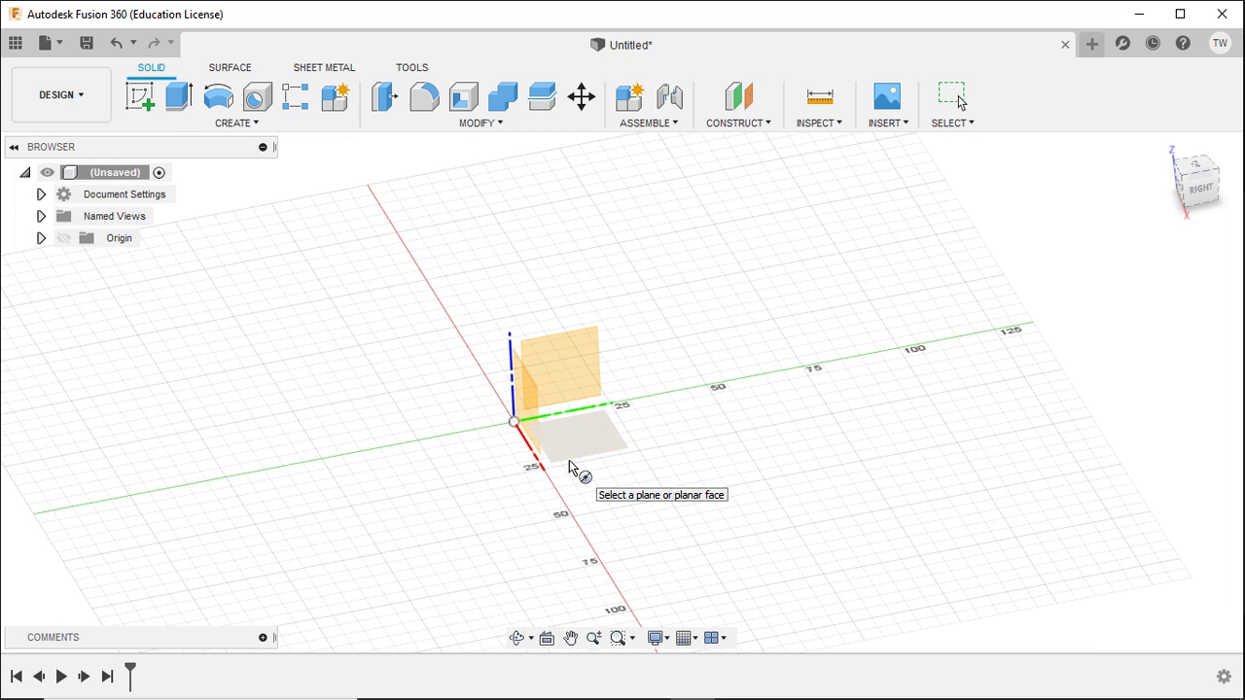
left_click(570, 463)
left_click(226, 124)
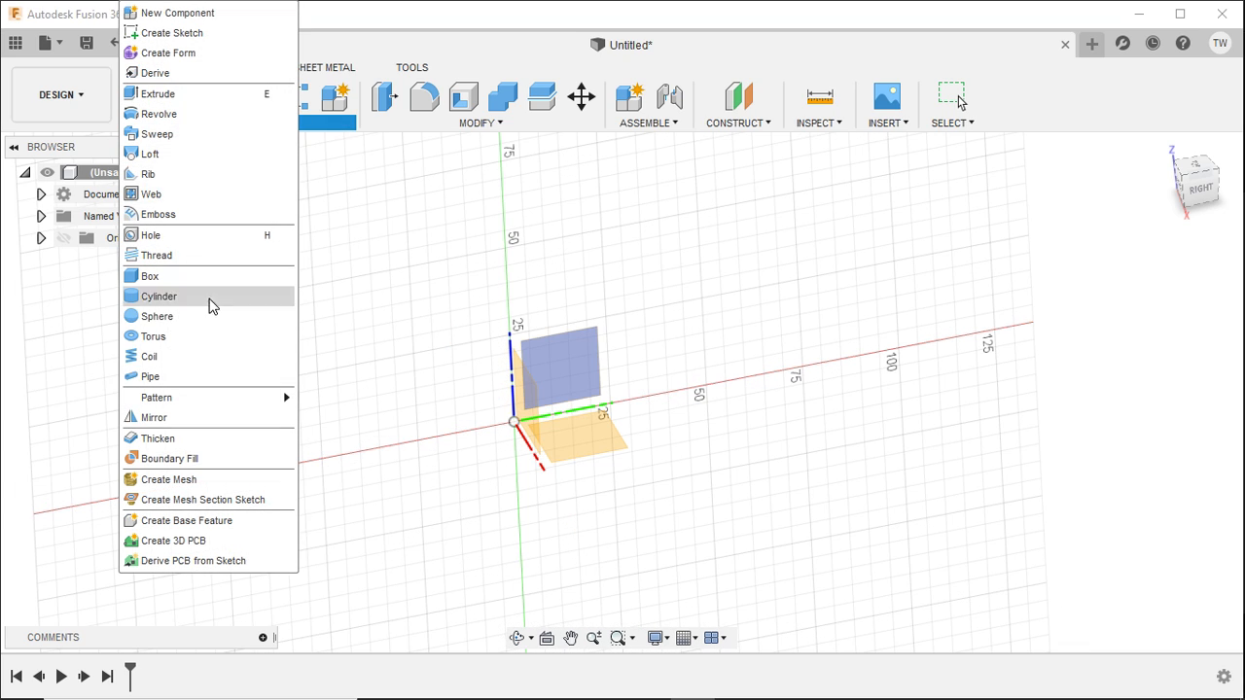
left_click(324, 126)
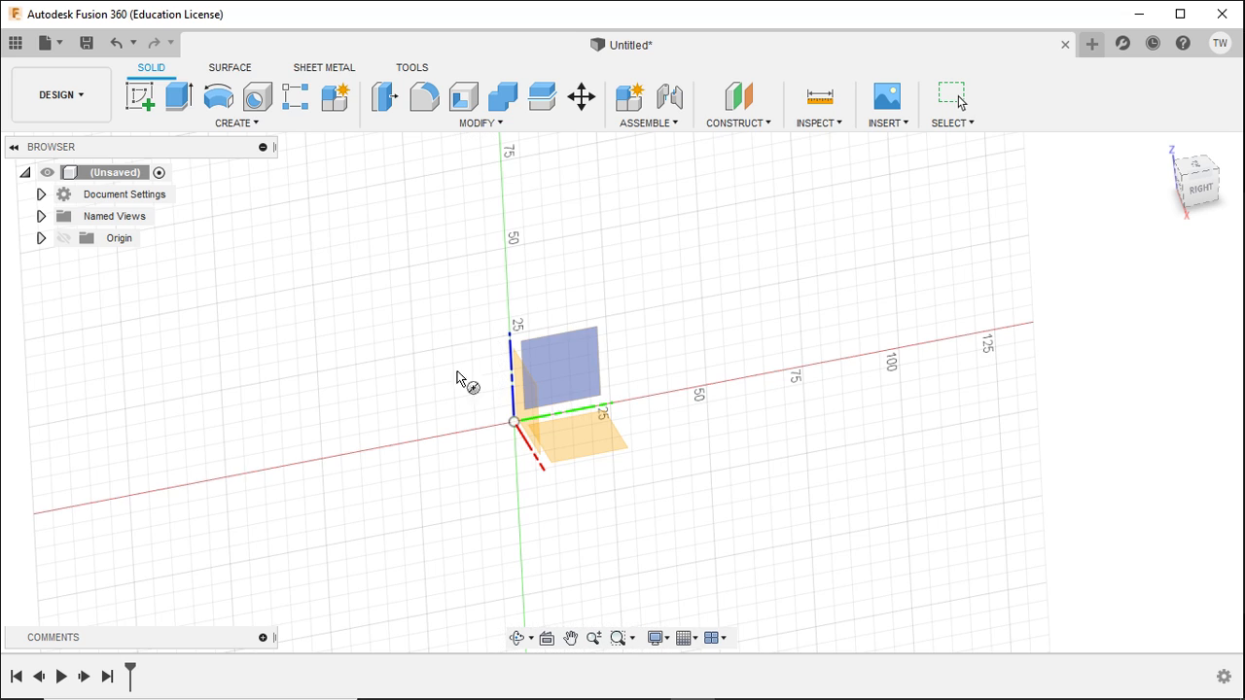
left_click(239, 123)
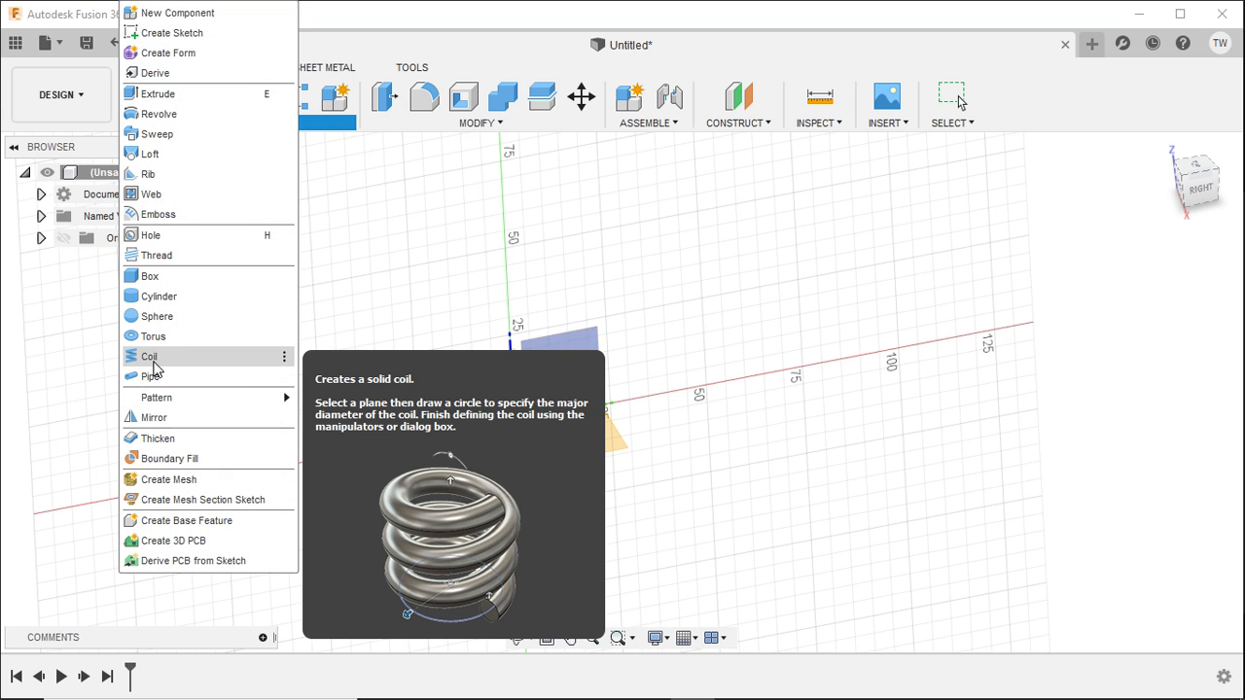
left_click(190, 367)
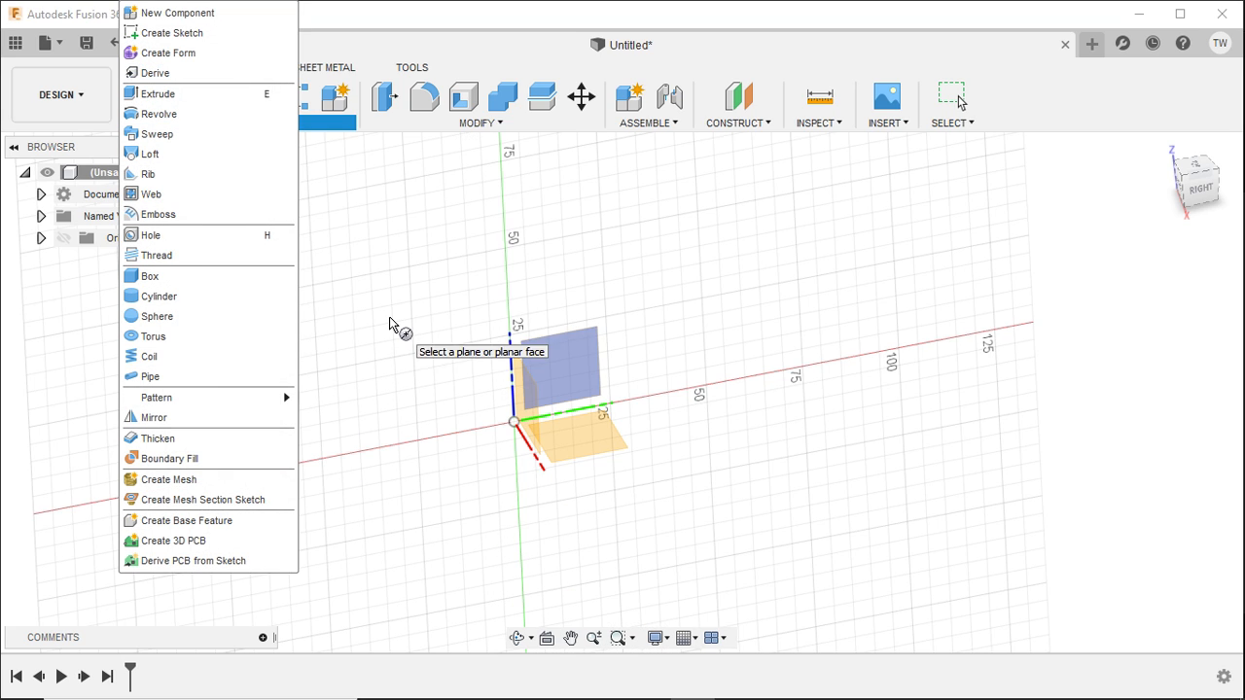
left_click(567, 445)
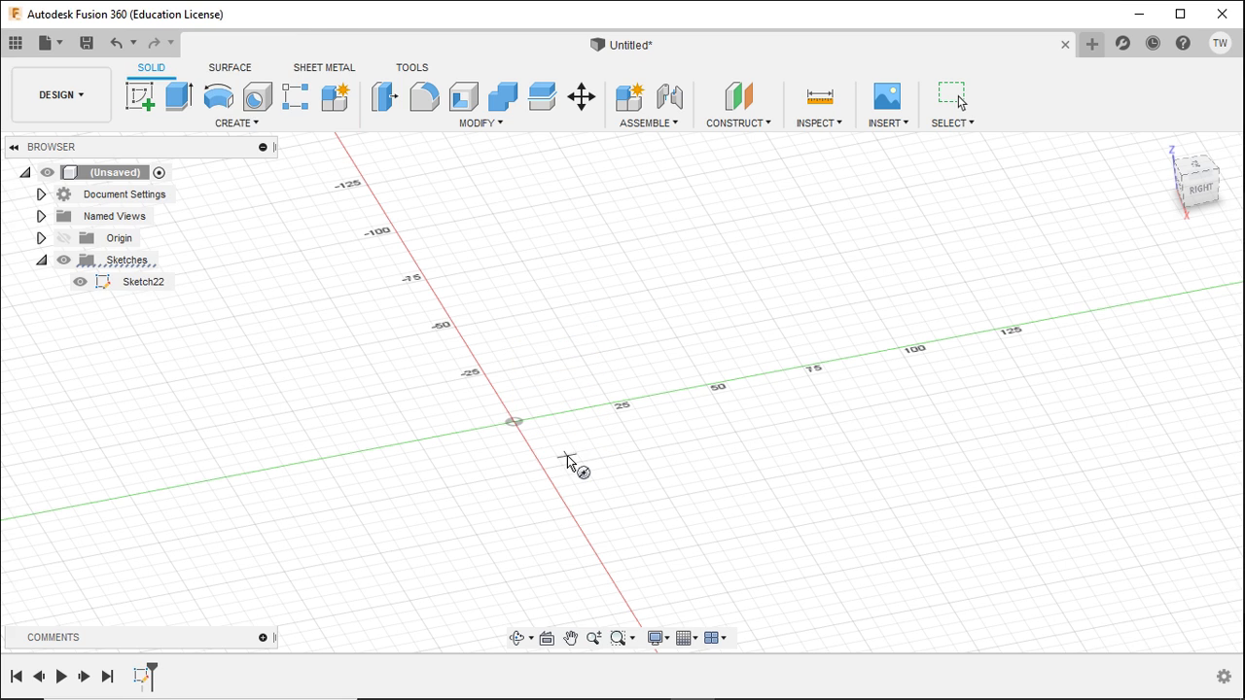
left_click(516, 426)
type("50")
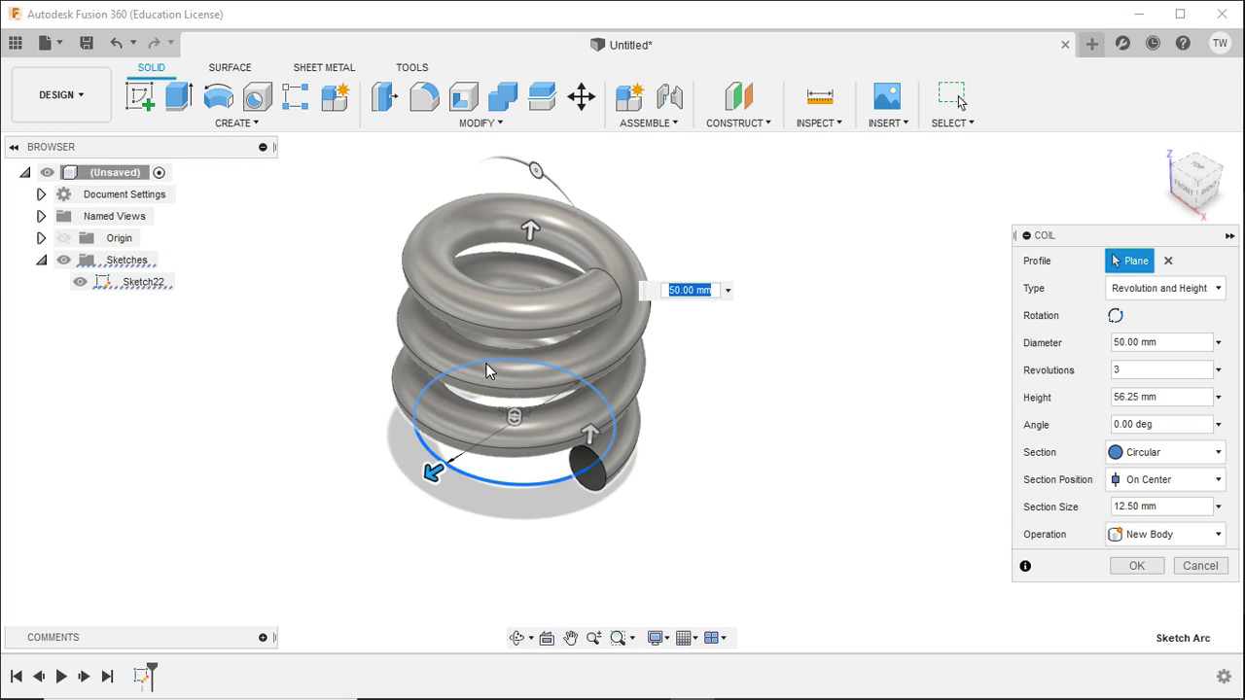
- Try a height of 50 mm for the coil and settle on a height of 100 mm
middle_click_drag(700, 455, 772, 470, "shift")
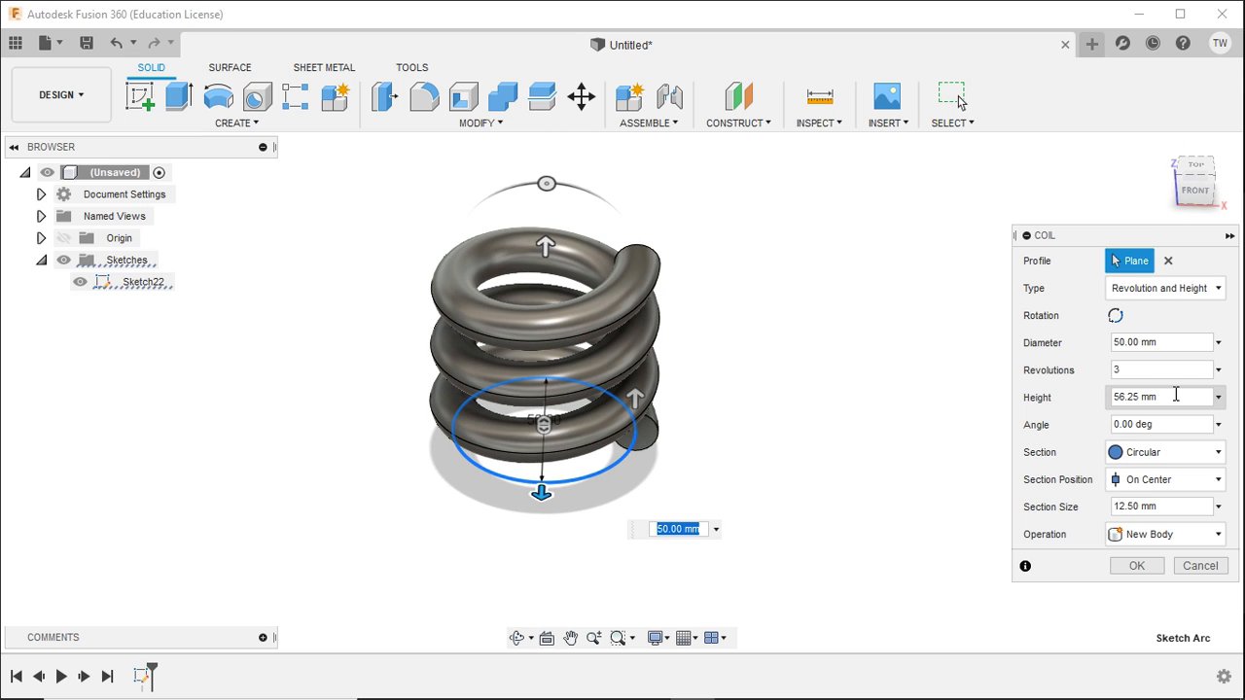
left_click_drag(1177, 395, 1128, 397)
left_click(1143, 371)
left_click_drag(1180, 404, 1108, 406)
type("50")
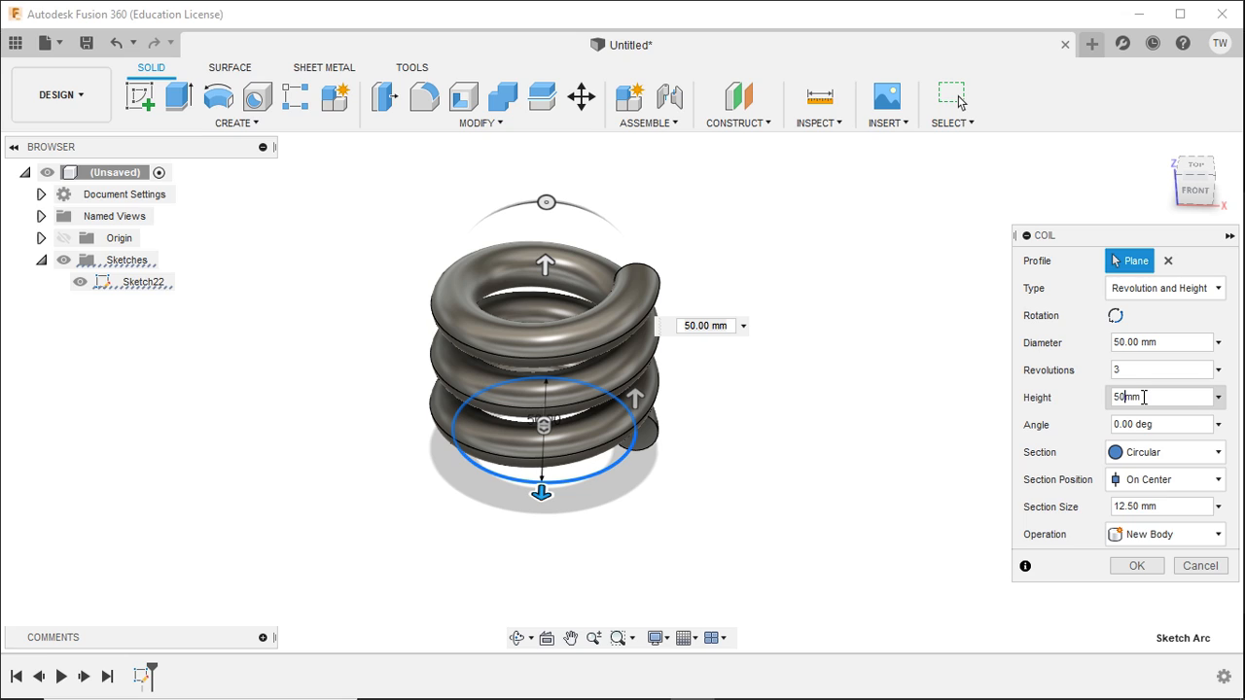
type("10")
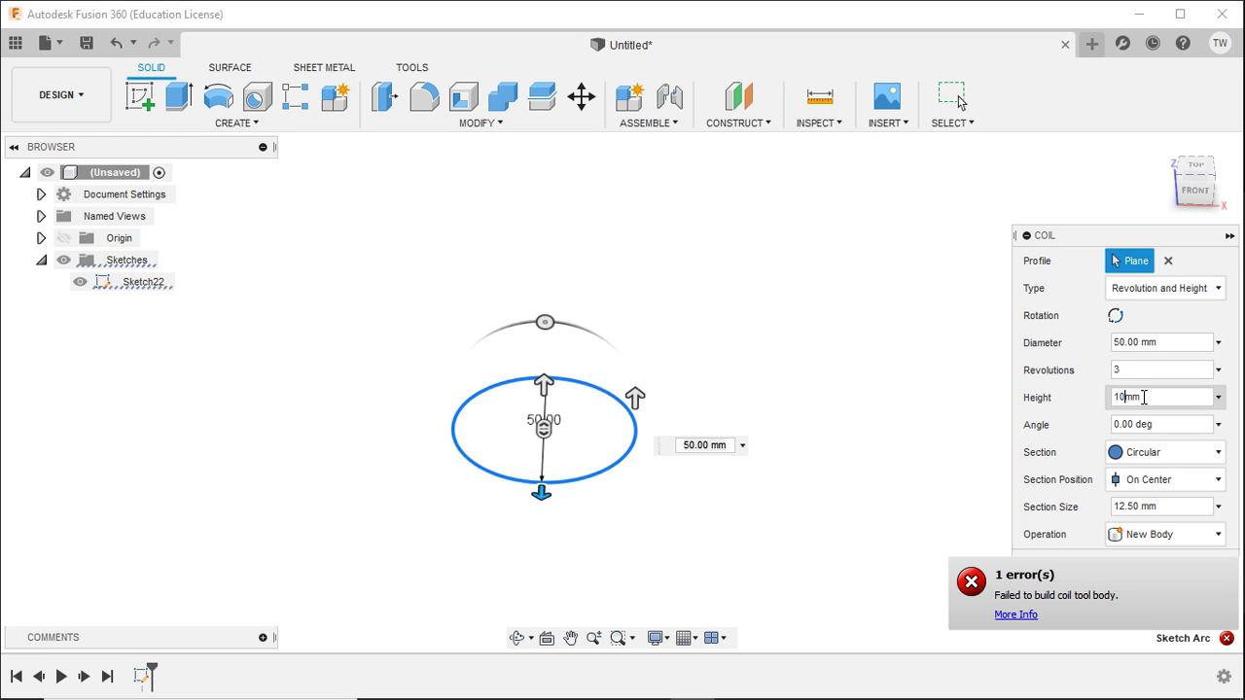
type("0")
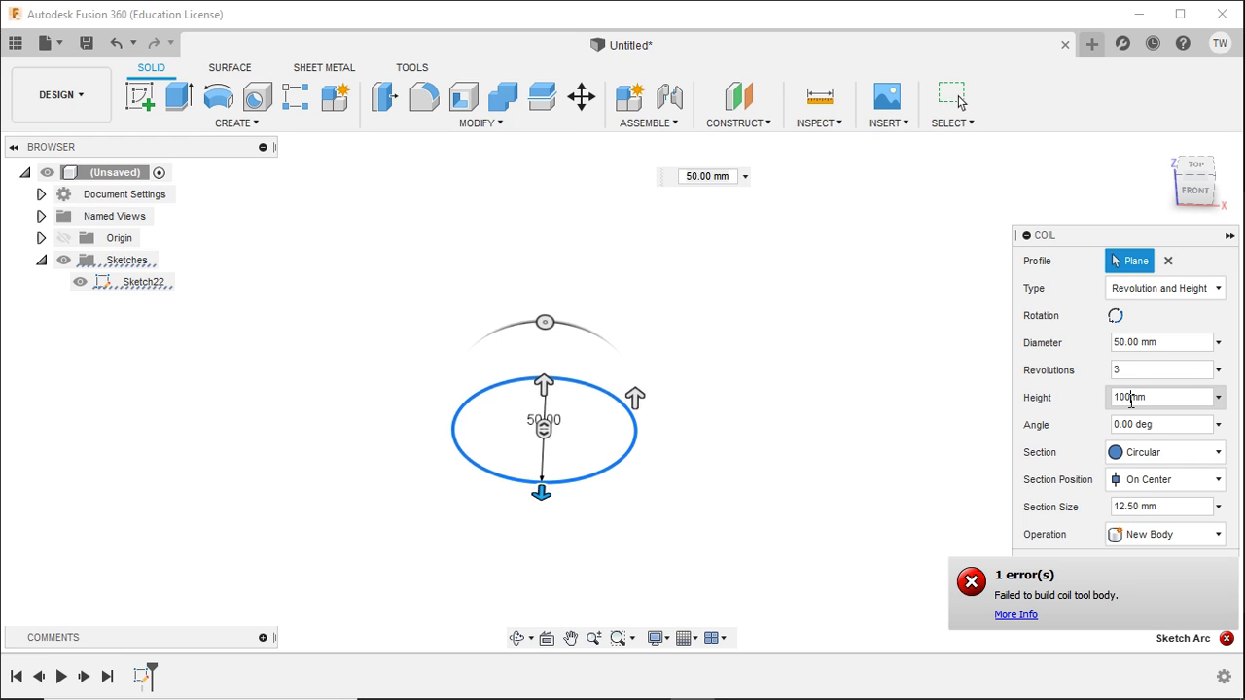
scroll(909, 265, "up", 2)
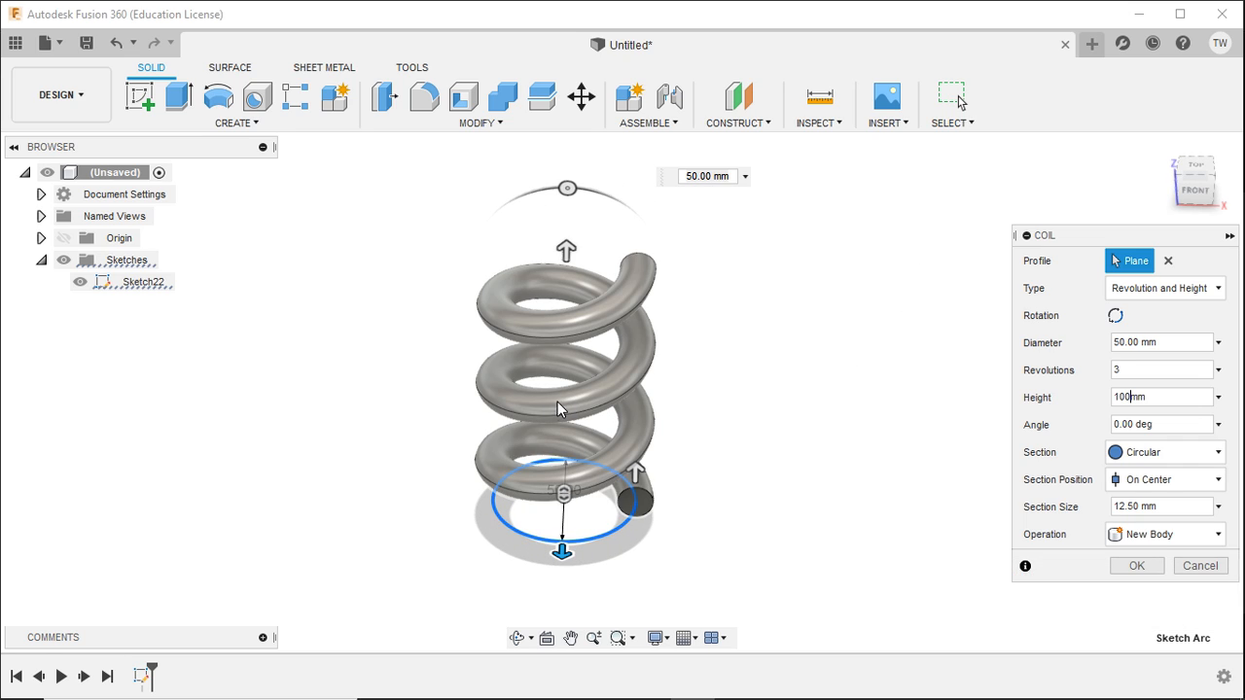
- Try the expression (2*3)+1 for the coil's revolutions
double_click(1120, 370)
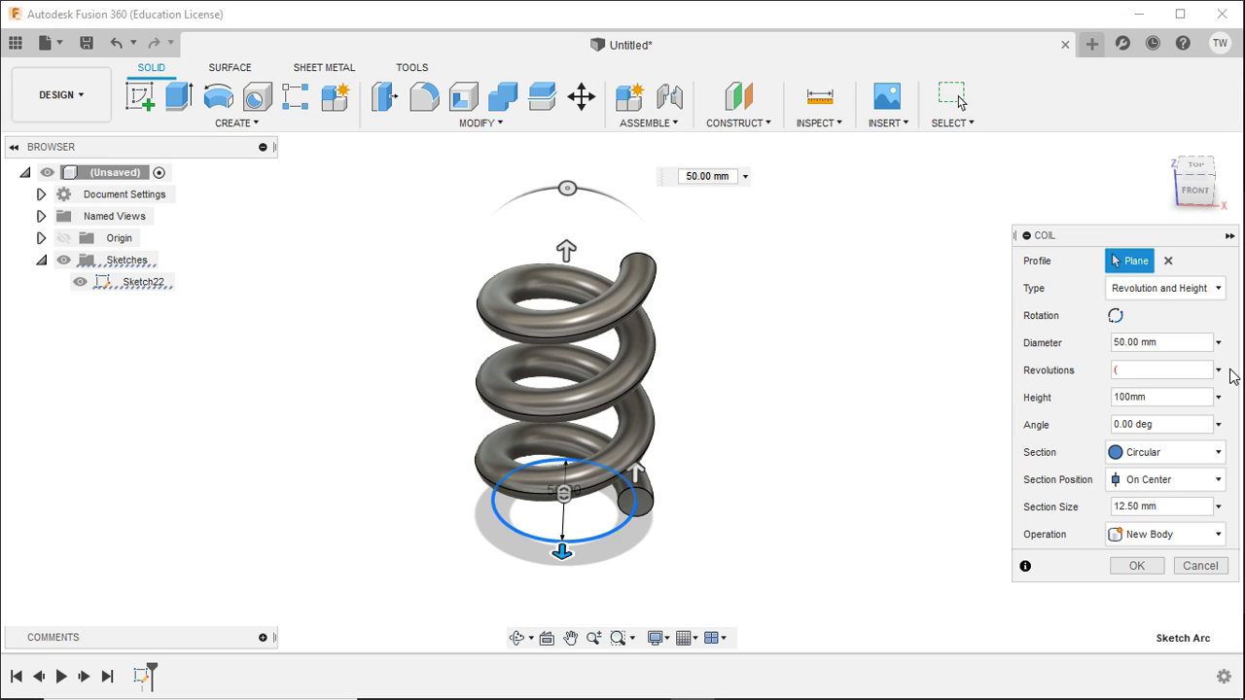
type(")+1")
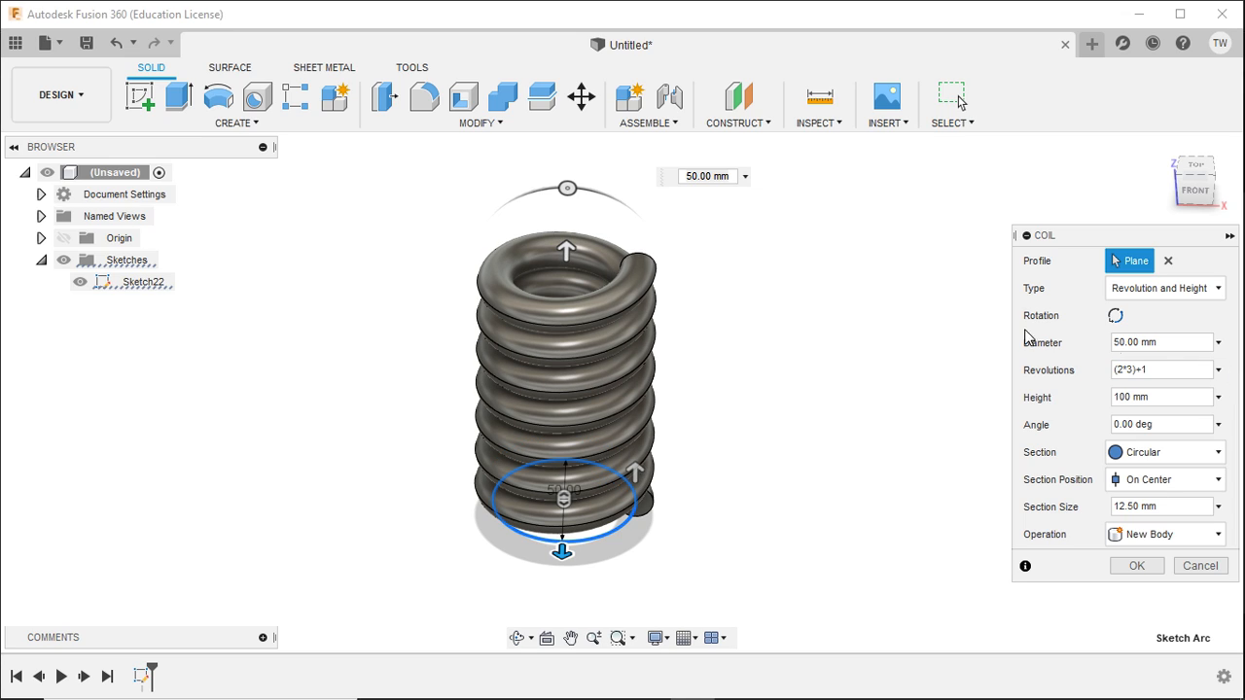
middle_click_drag(693, 414, 895, 363, "shift")
- Set the coil's revolutions with the expression 2^2
left_click(1169, 369)
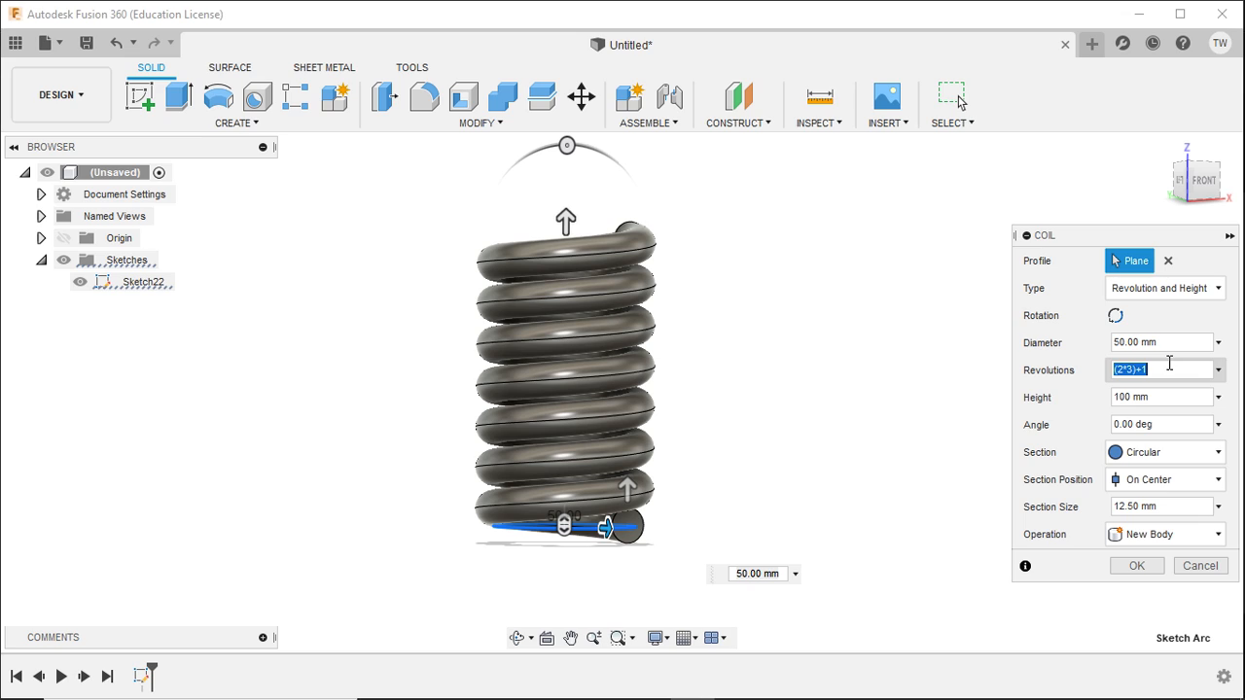
type("2")
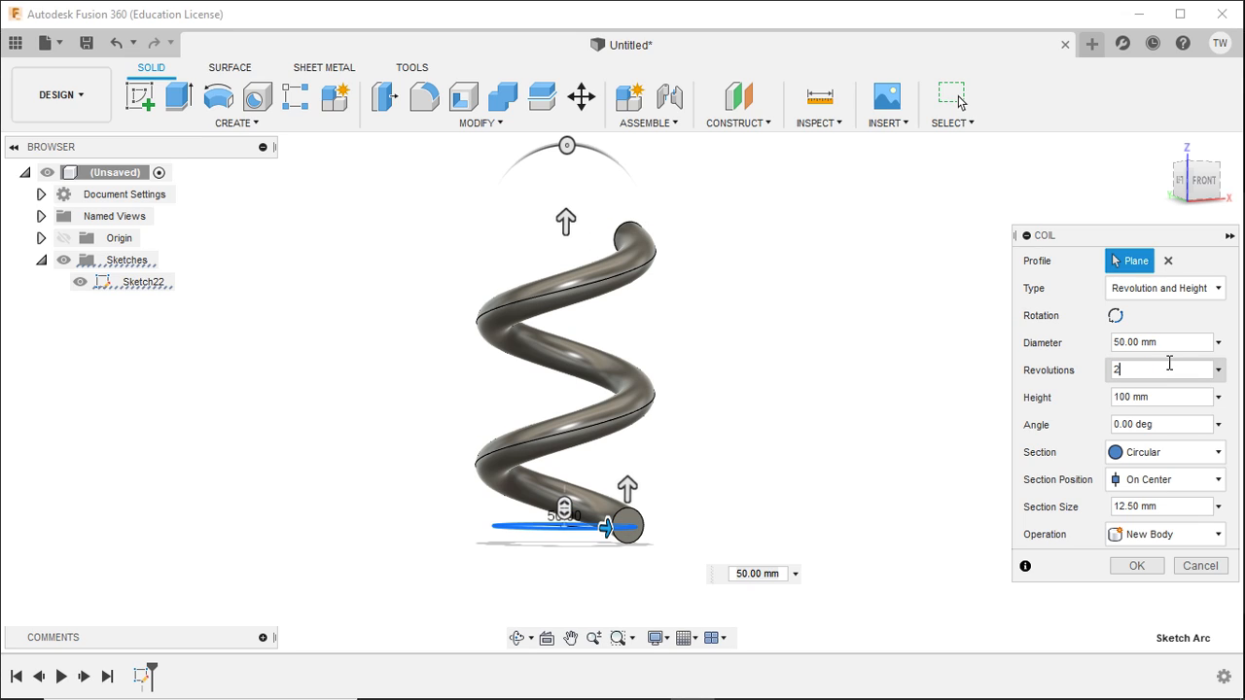
type("*")
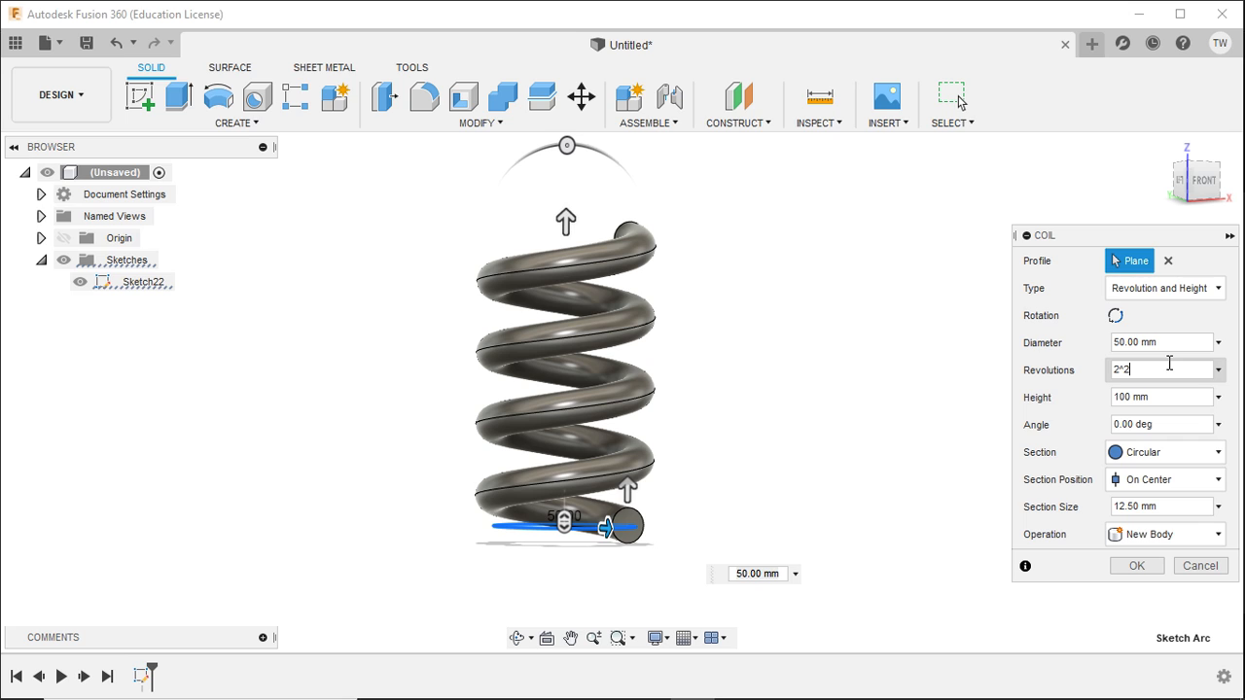
- Preview the coil with a Square section and switch its section to Triangular (External)
middle_click_drag(872, 378, 814, 419, "shift")
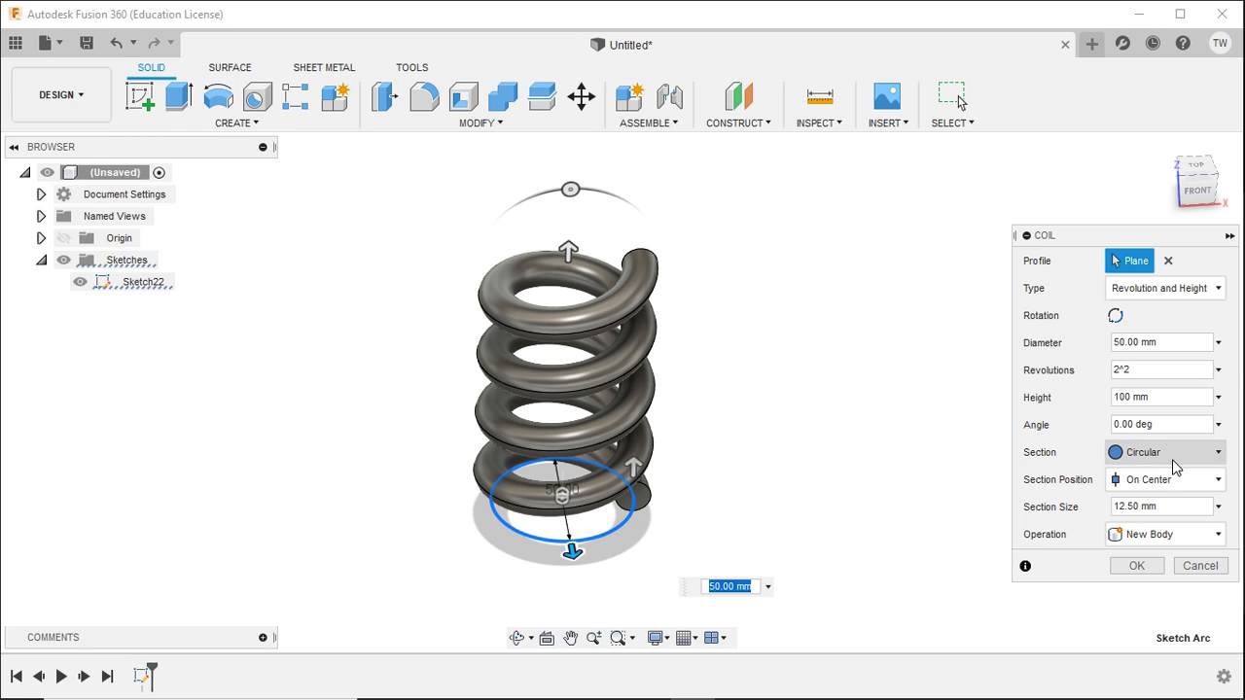
left_click(1214, 453)
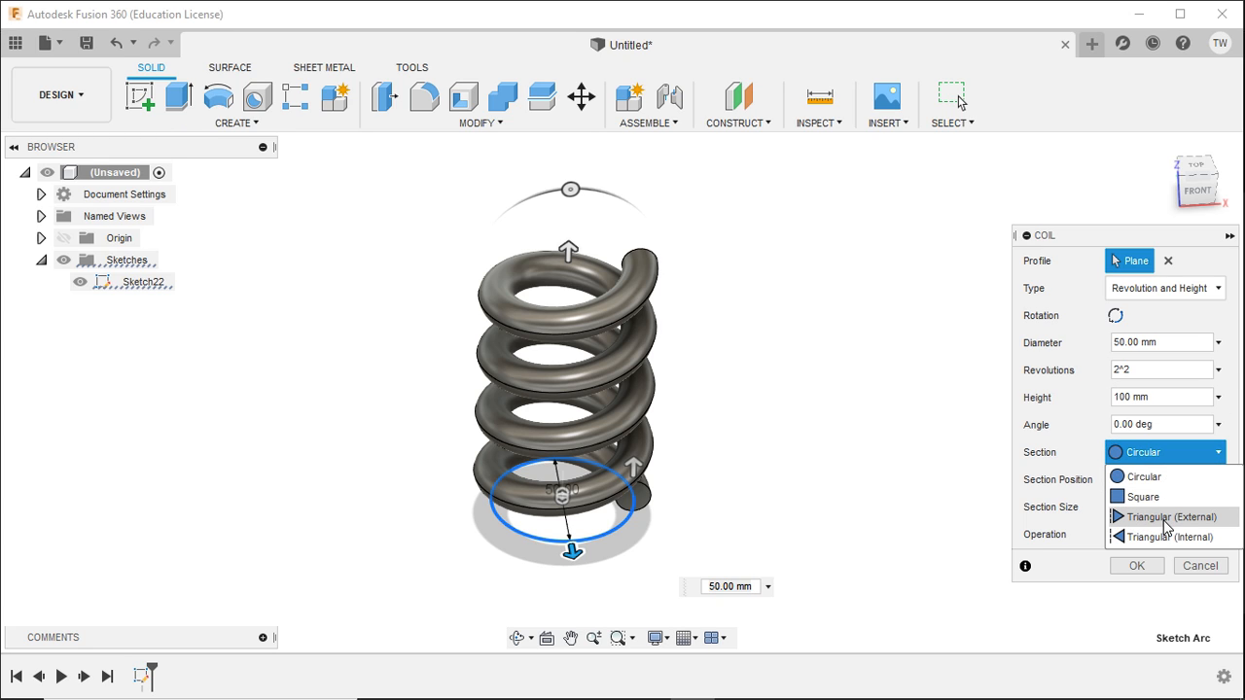
left_click(1119, 497)
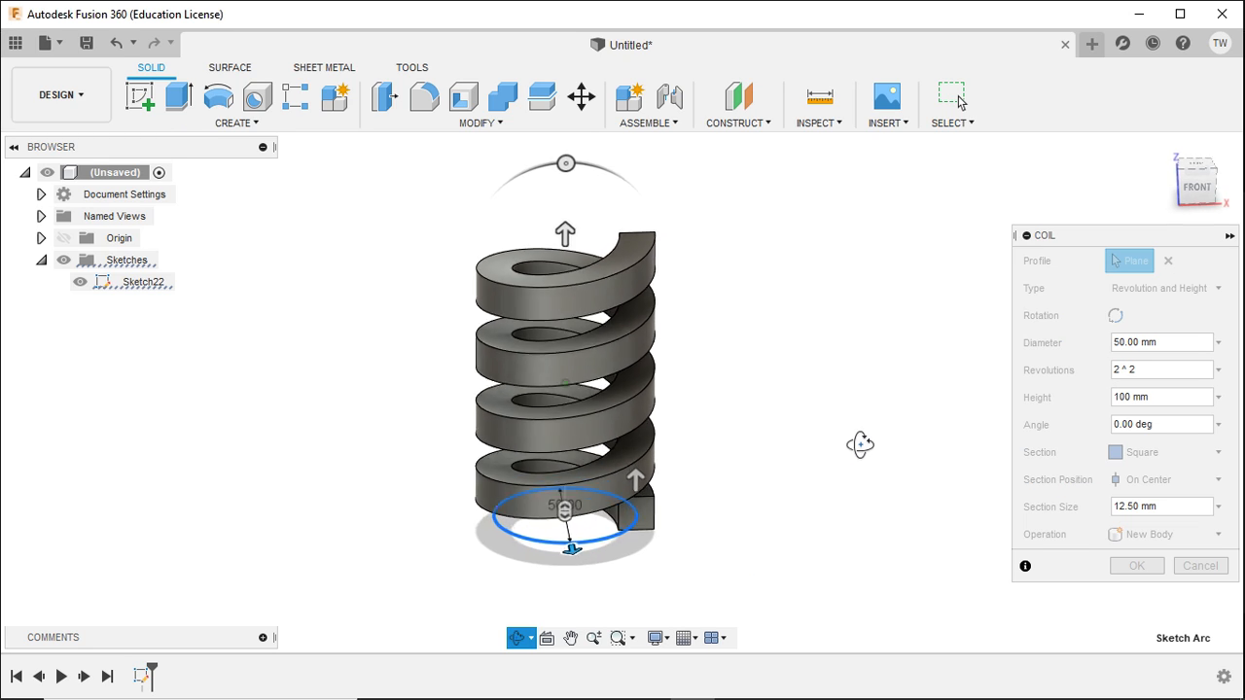
left_click(1216, 452)
left_click(1154, 497)
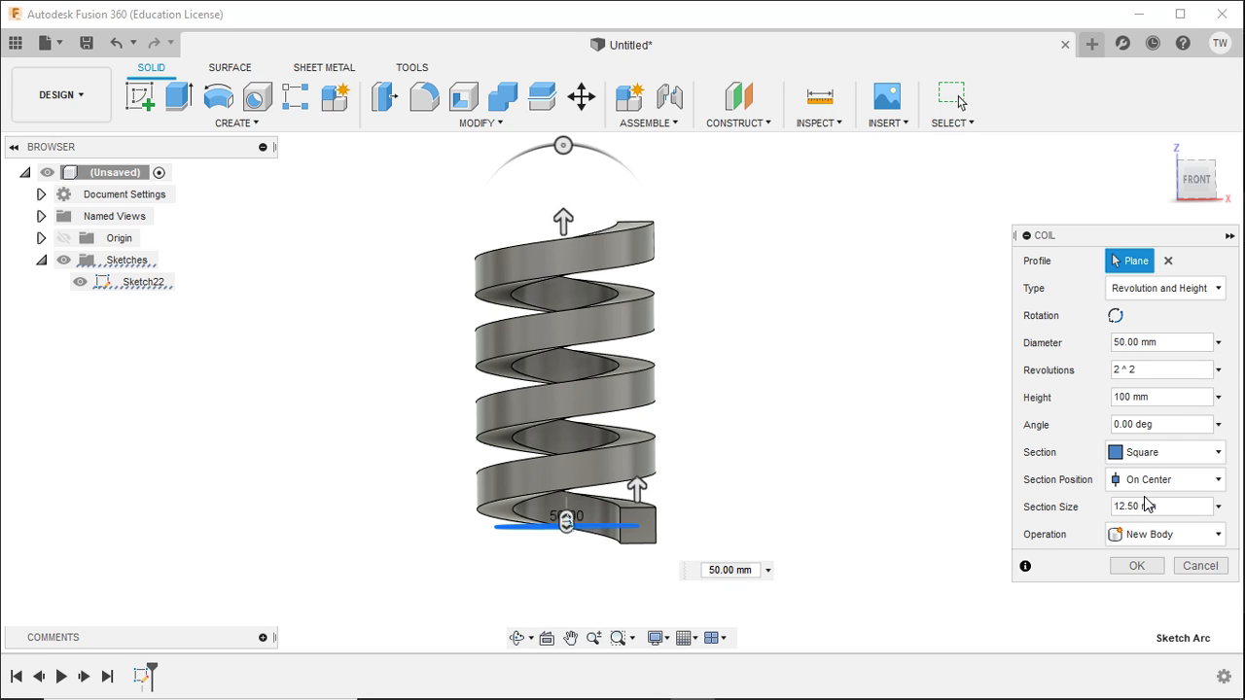
left_click(1151, 453)
left_click(1148, 516)
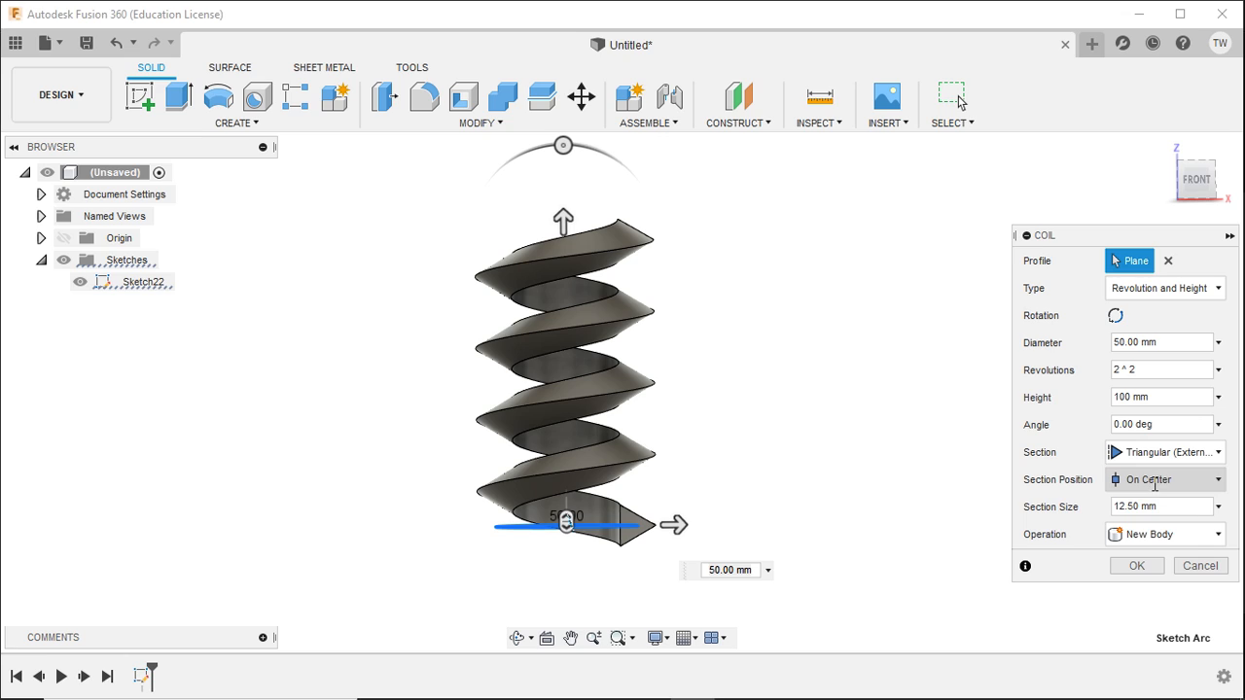
- Try the Outside section position for the triangular coil and change it to Inside
left_click(1155, 485)
left_click(1130, 545)
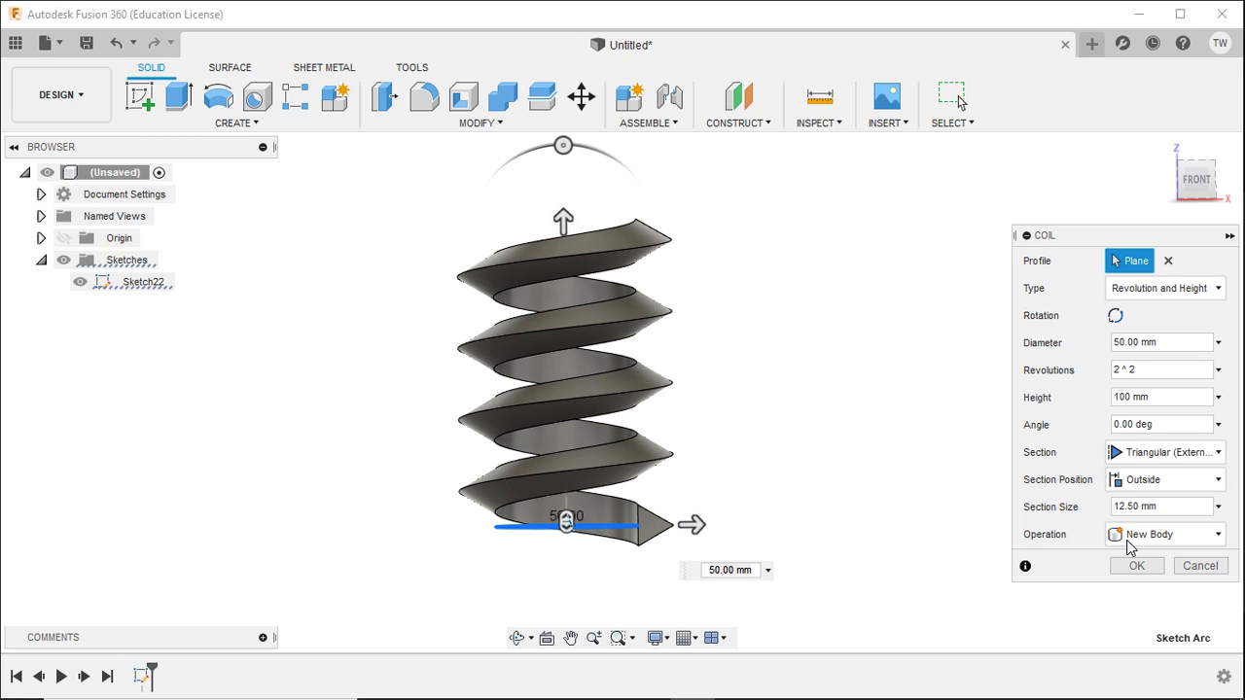
left_click(1164, 479)
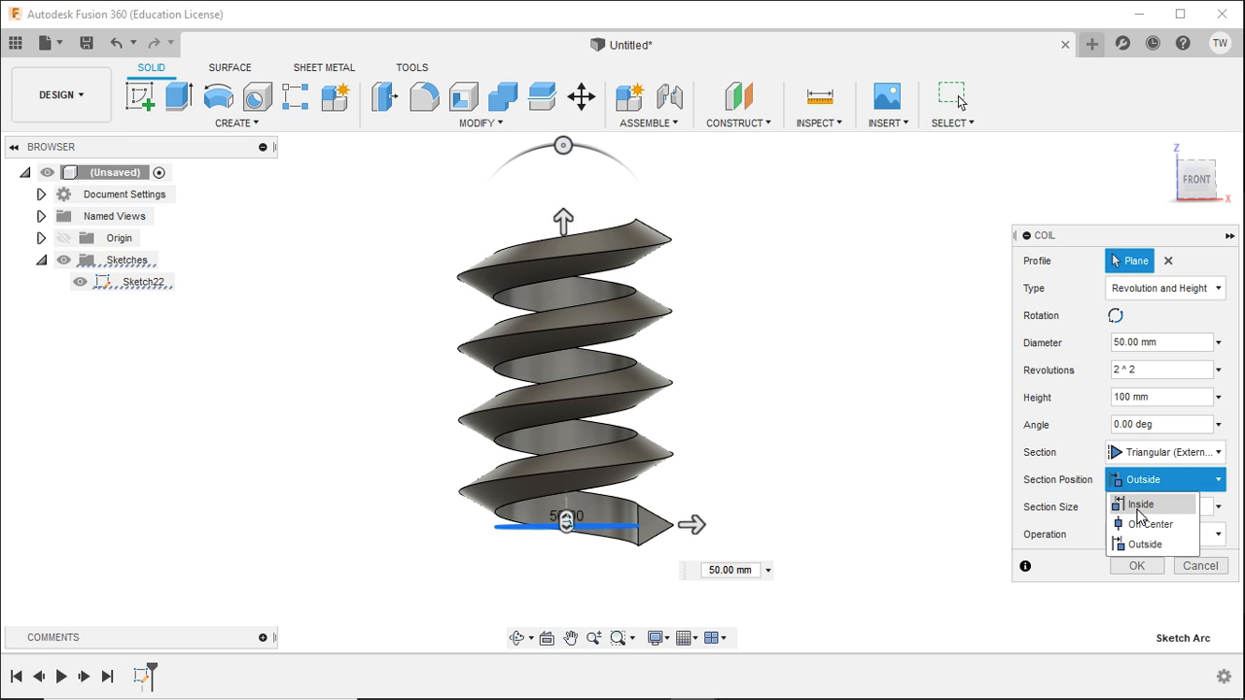
left_click(1140, 506)
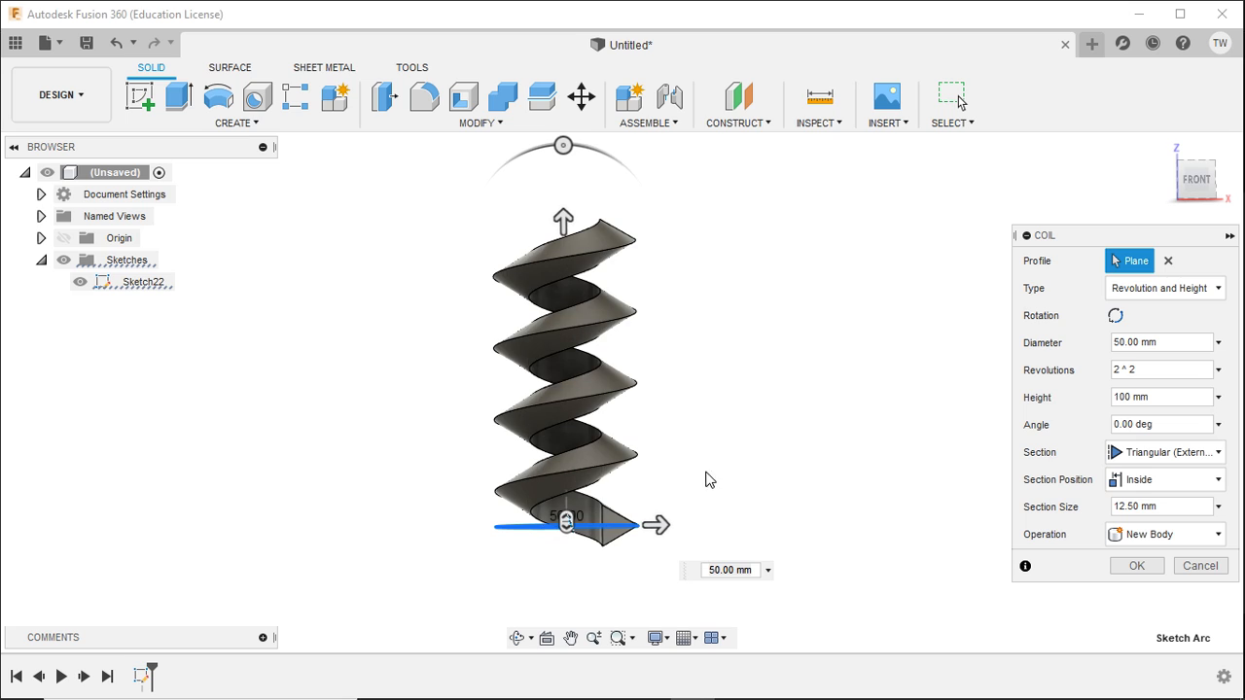
- Change the triangular coil's section position from Inside to Outside
middle_click_drag(681, 495, 655, 497, "shift")
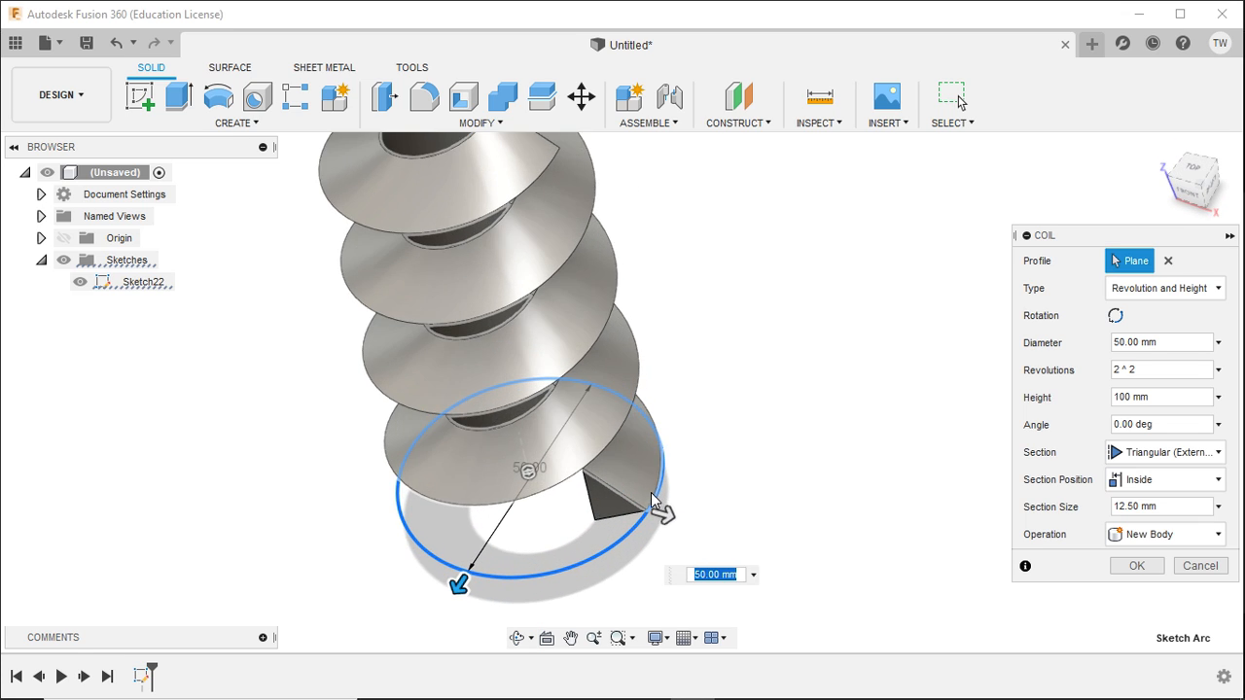
scroll(654, 496, "up", 3)
left_click(1158, 480)
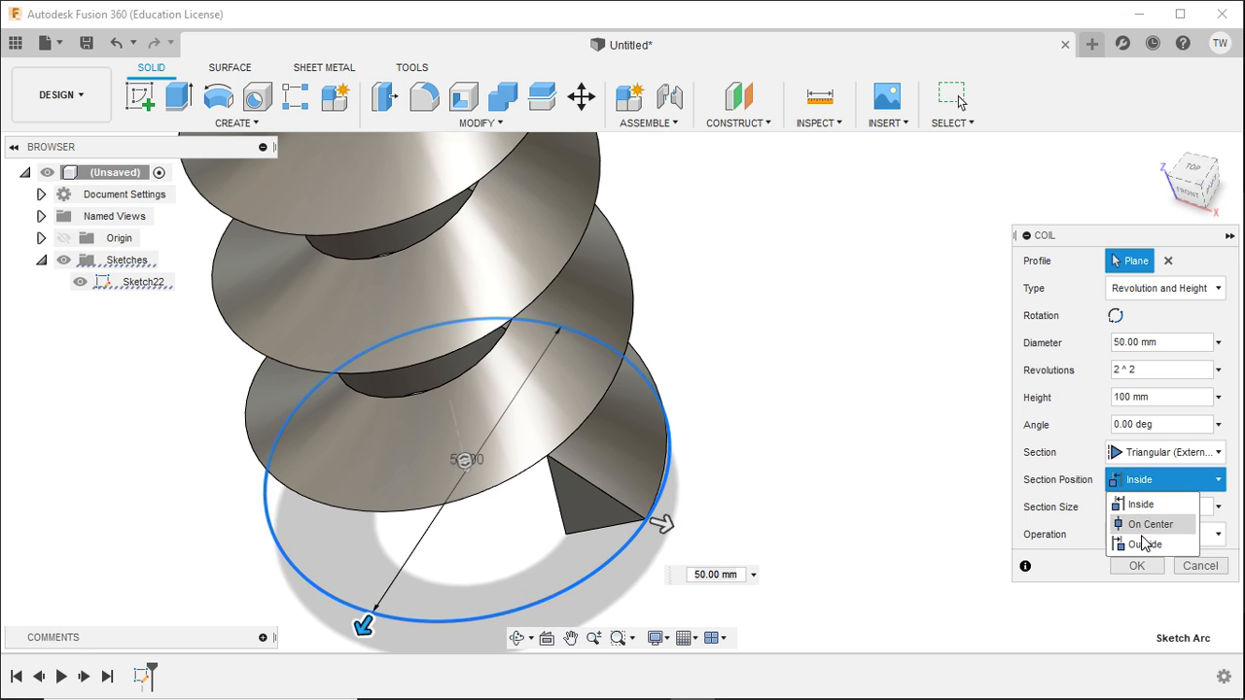
left_click(1145, 544)
middle_click_drag(716, 521, 710, 514, "shift")
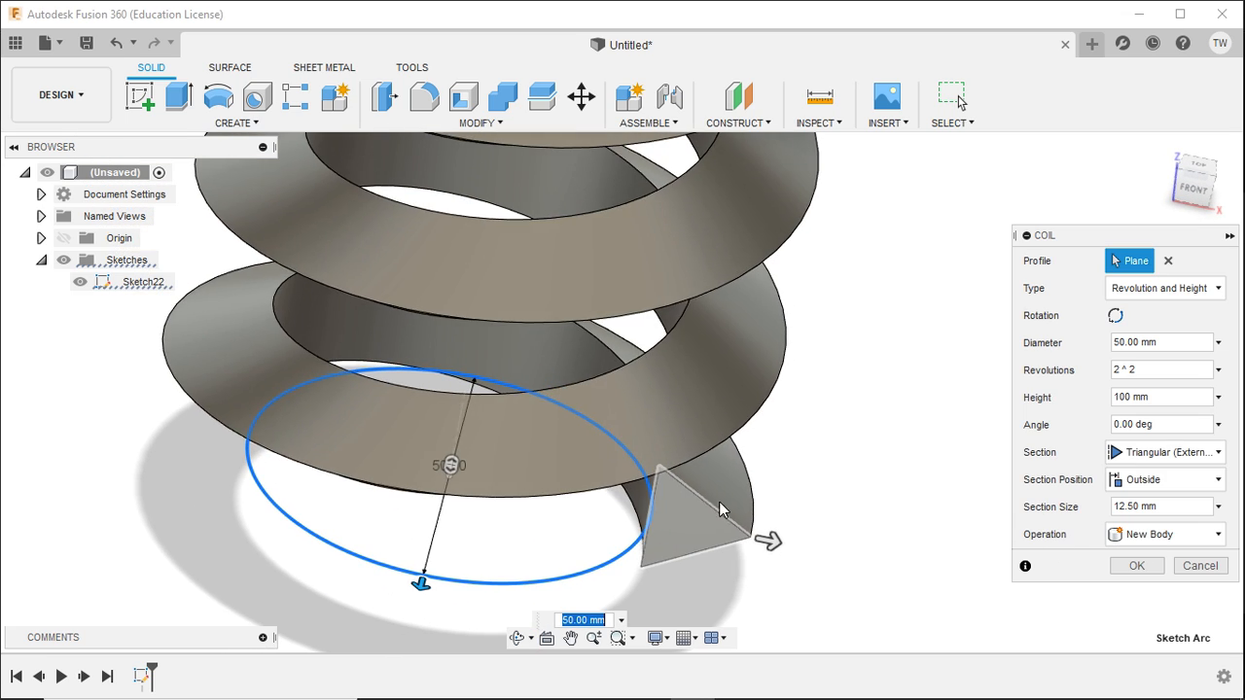
- Preview the coil with the Triangular (Internal) section and switch its section to Circular
left_click(1158, 452)
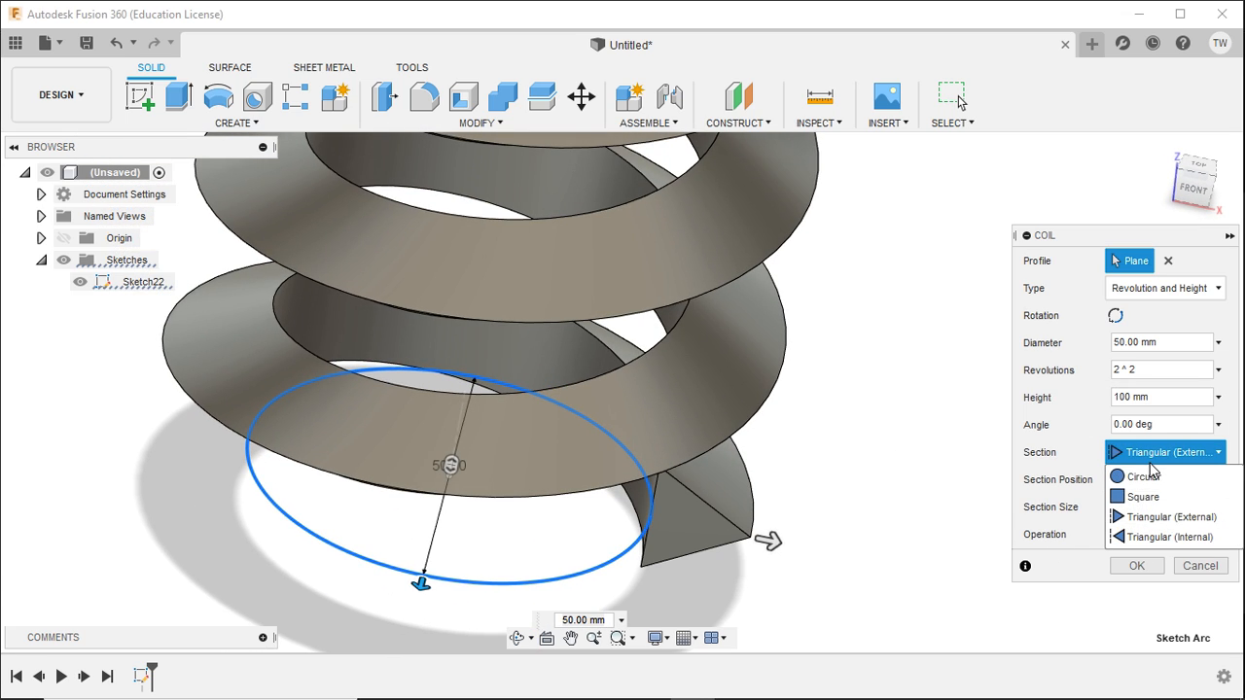
left_click(1123, 540)
middle_click_drag(832, 553, 822, 544, "shift")
left_click(1186, 461)
left_click(1134, 473)
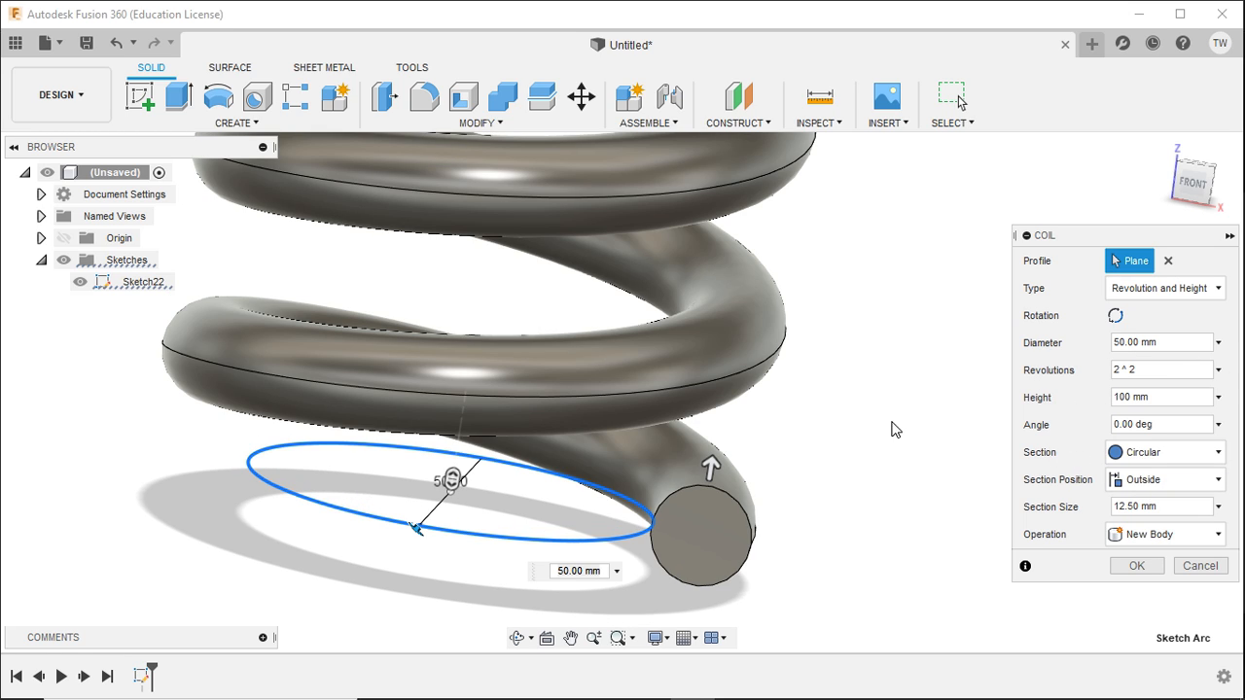
scroll(888, 436, "down", 6)
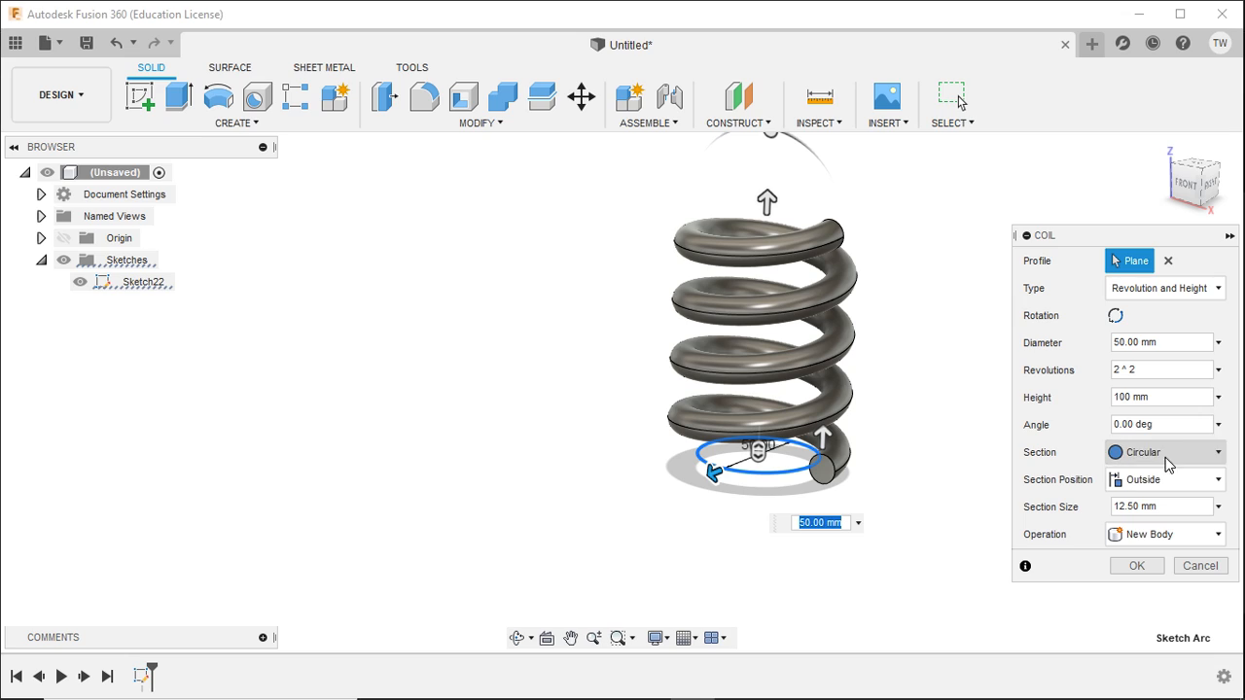
- Try an angle of 90 degrees for the coil
left_click(1174, 424)
type("90")
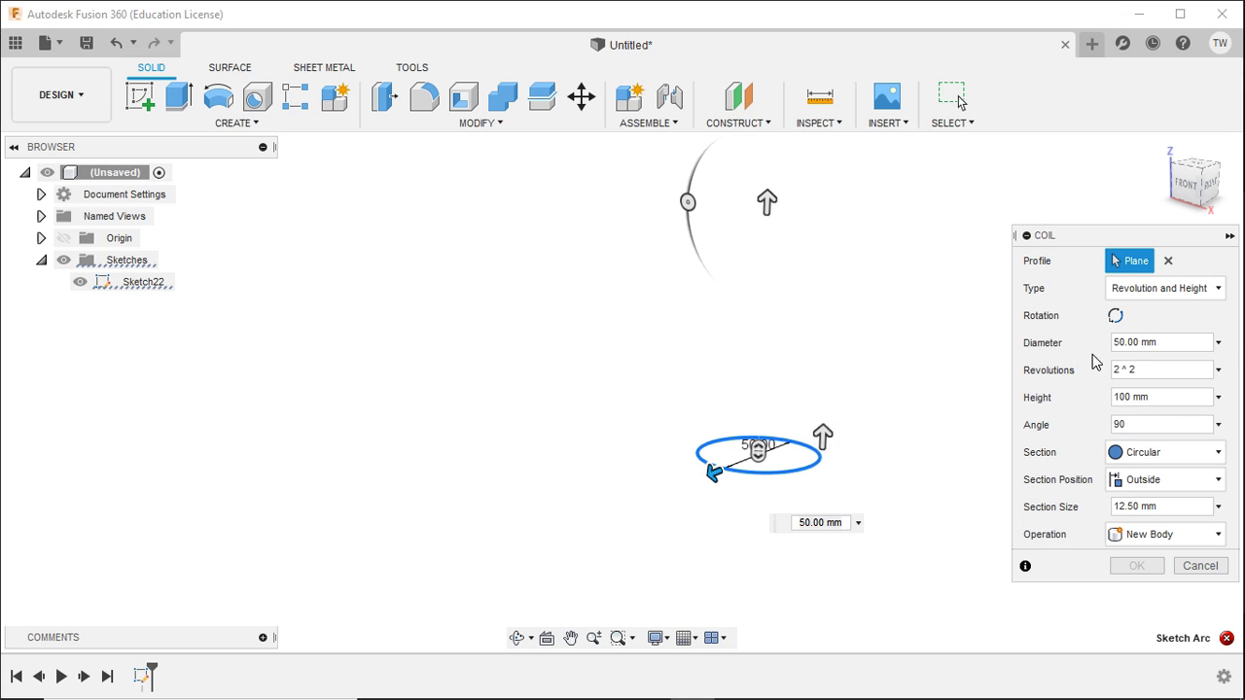
scroll(866, 402, "down", 2)
- Try an angle of 1 degree, raise it to 10 degrees, and create the tapered coil as a new body
left_click_drag(1134, 426, 1088, 424)
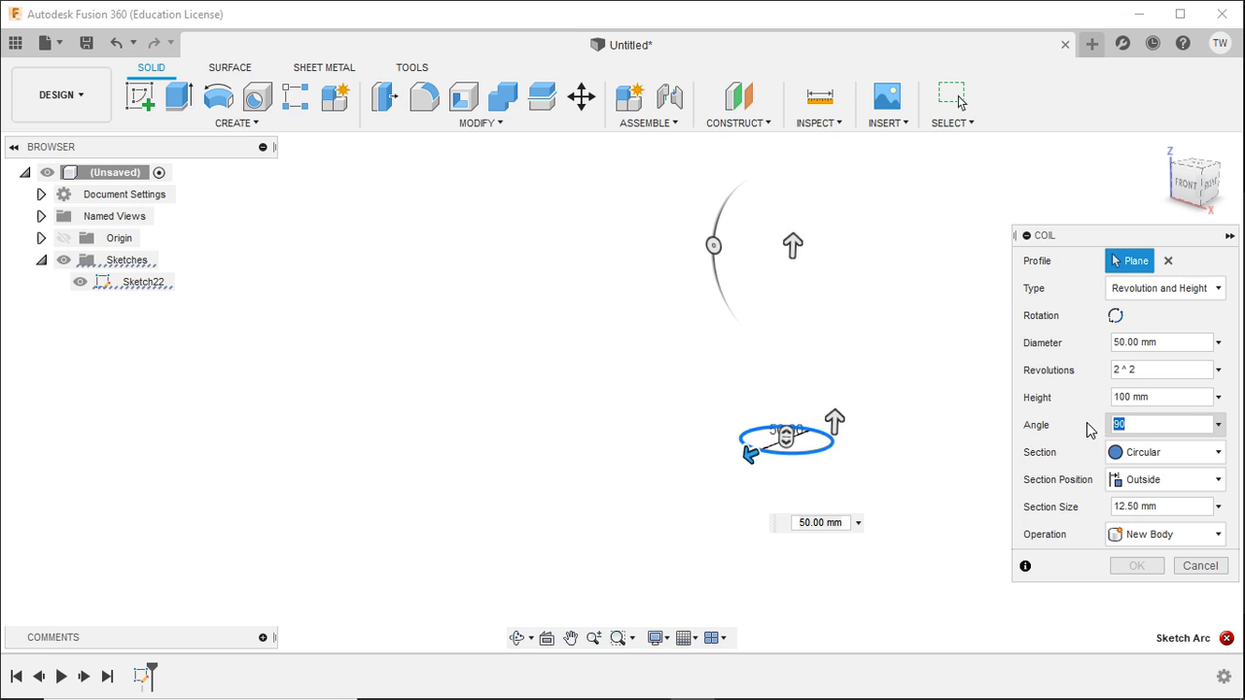
type("1")
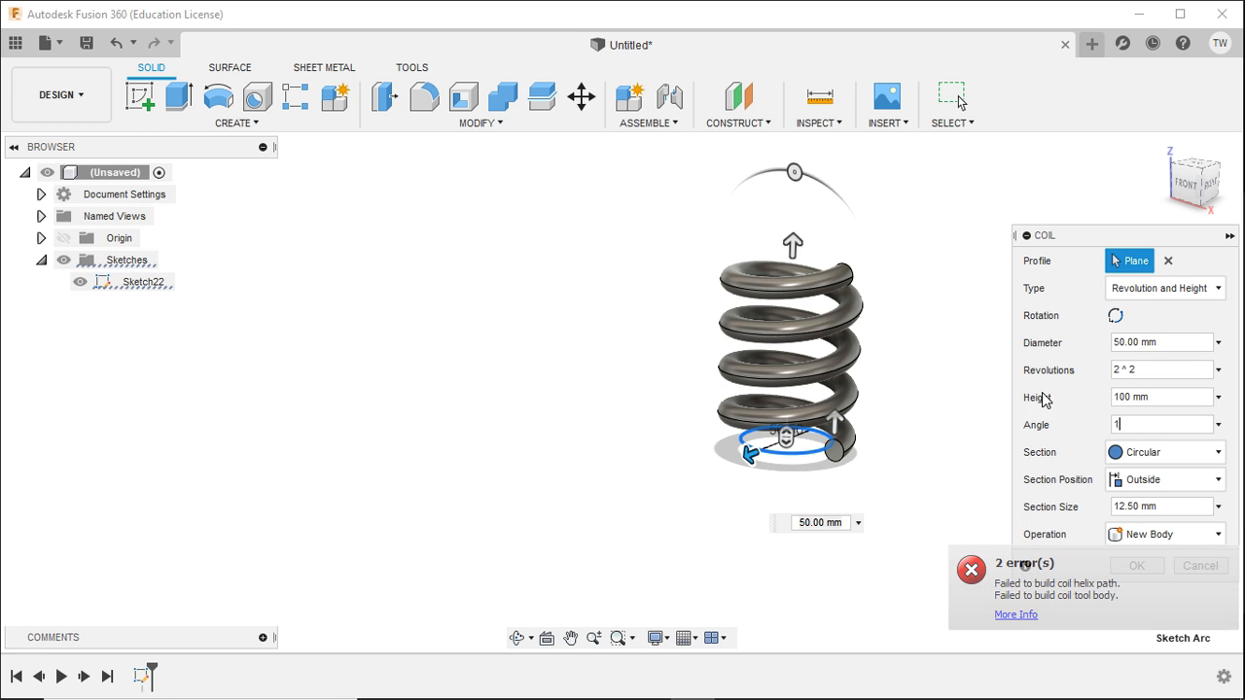
middle_click_drag(1042, 396, 881, 394, "shift")
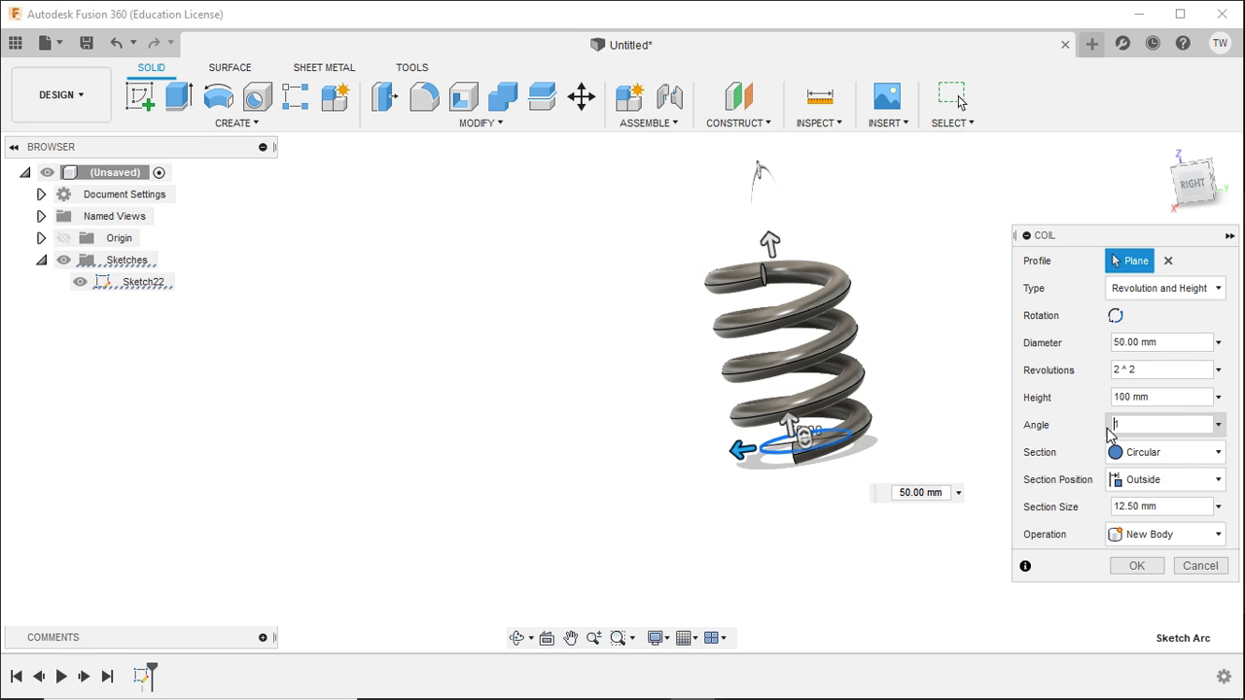
middle_click_drag(1000, 395, 838, 481, "shift")
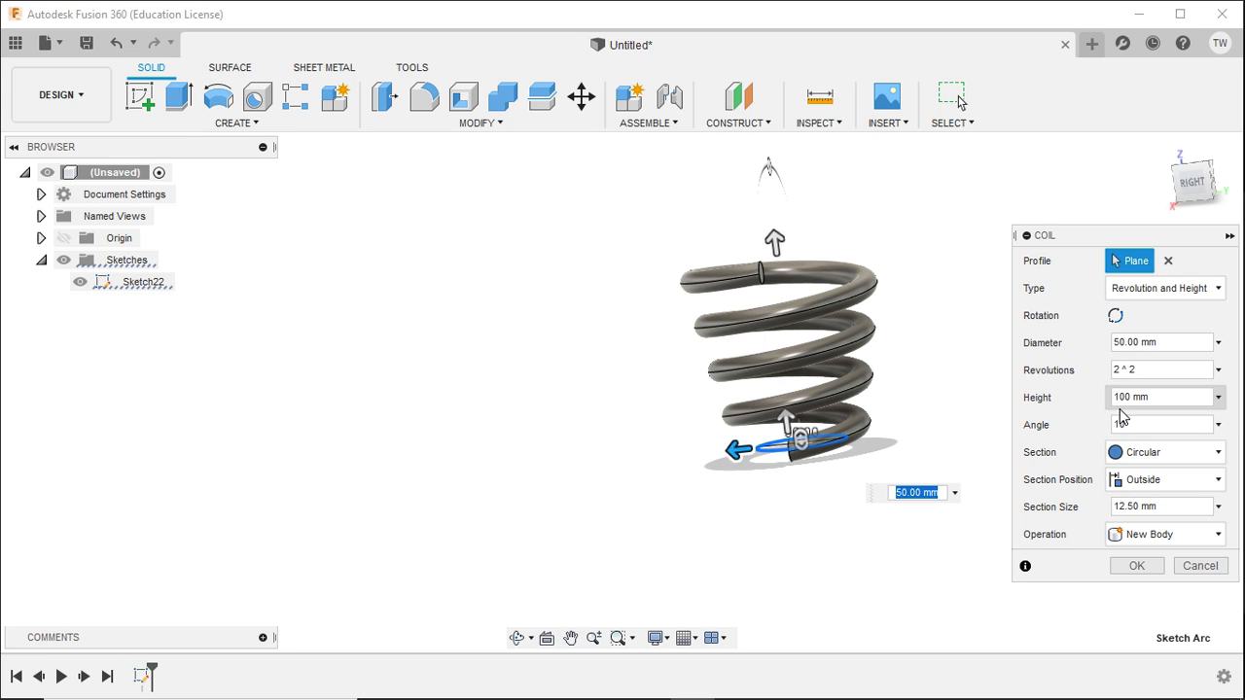
left_click(1135, 566)
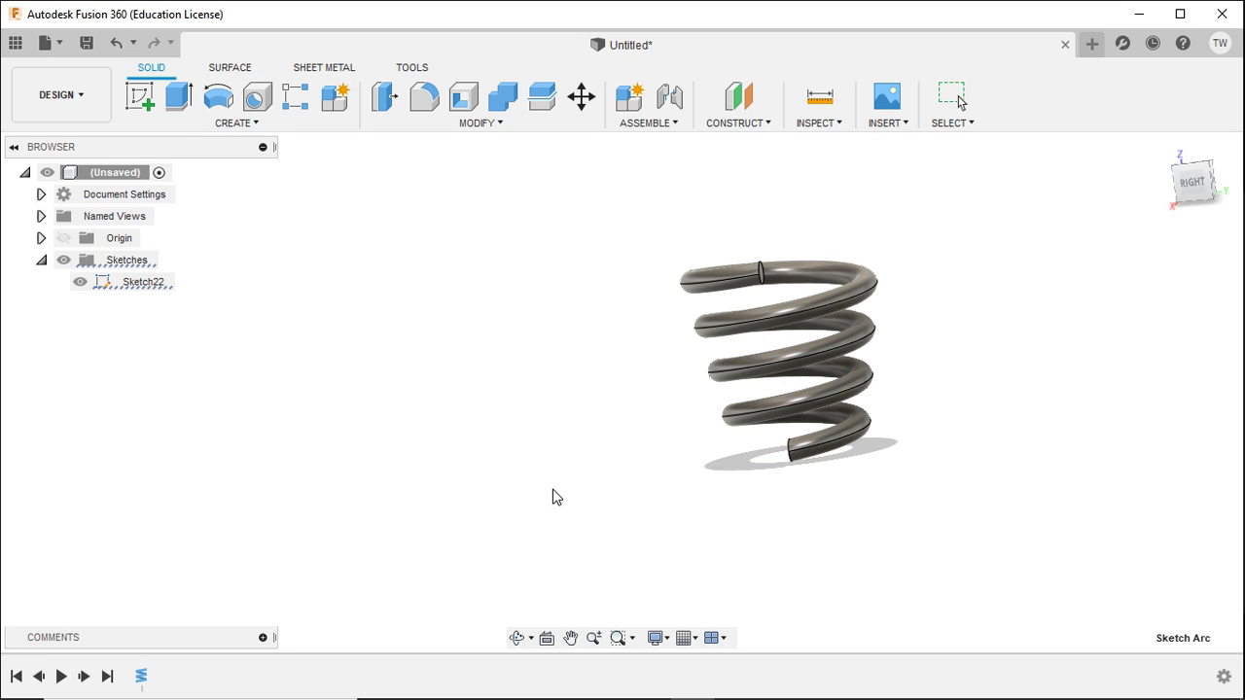
- Roll the design history back to before the coil feature
left_click(249, 123)
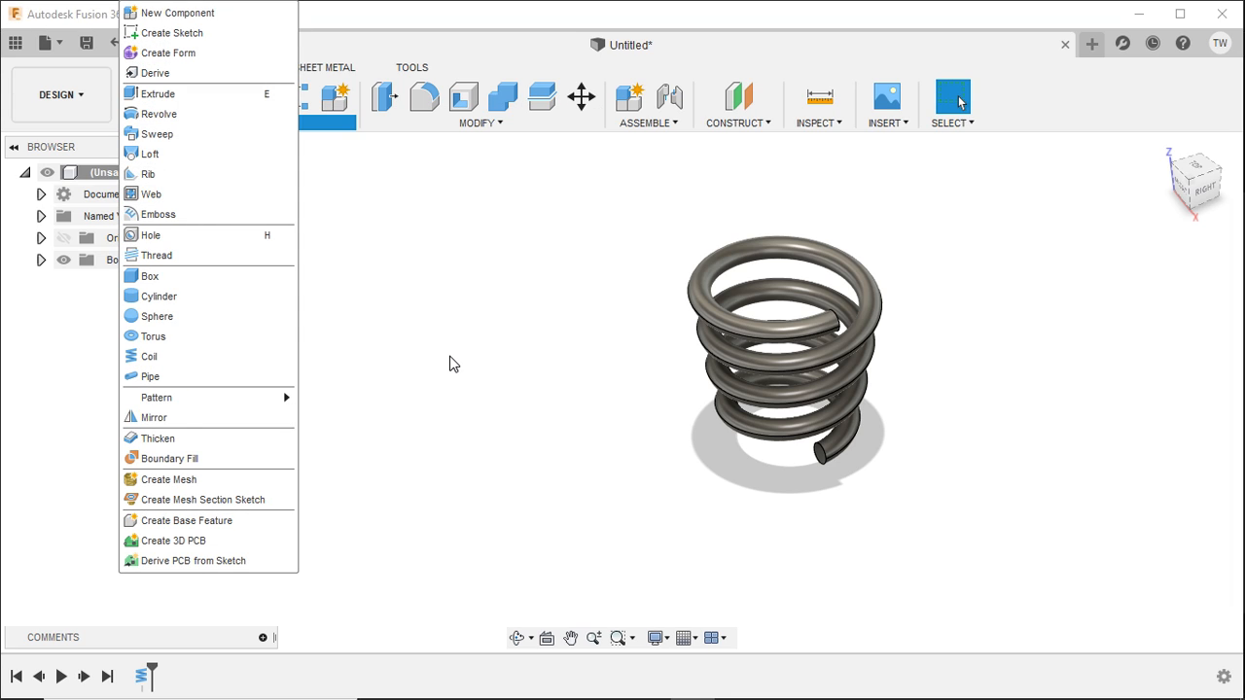
left_click(452, 353)
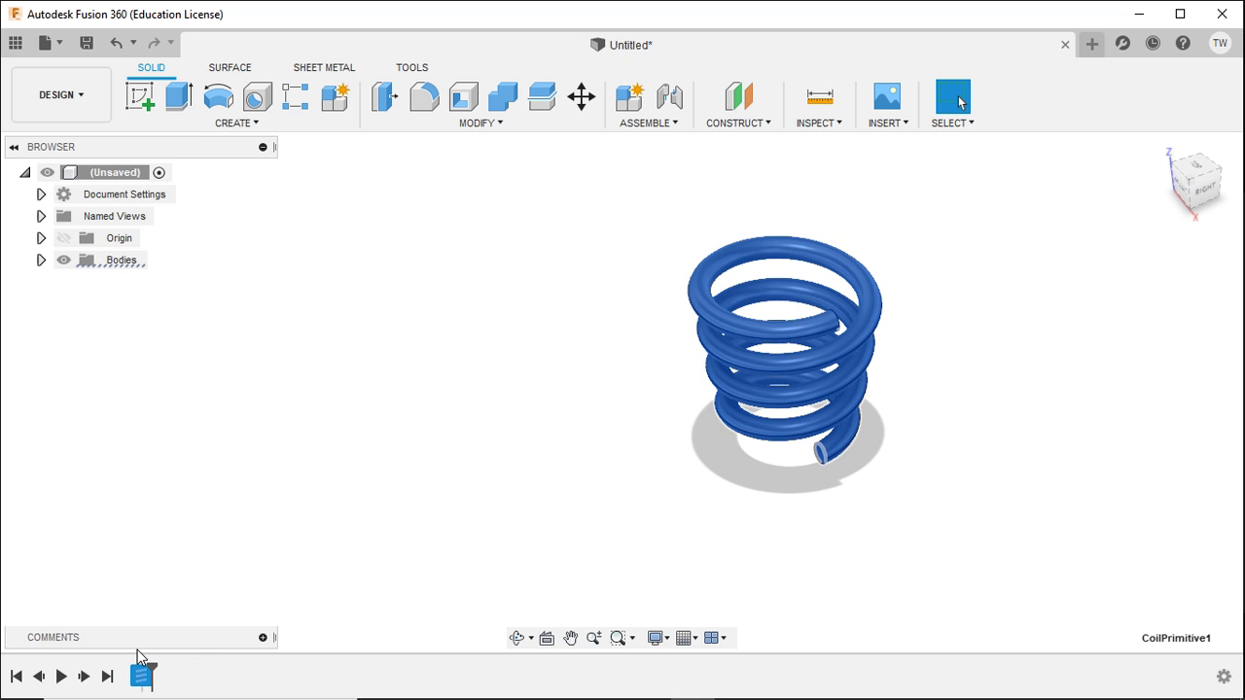
left_click_drag(152, 669, 130, 669)
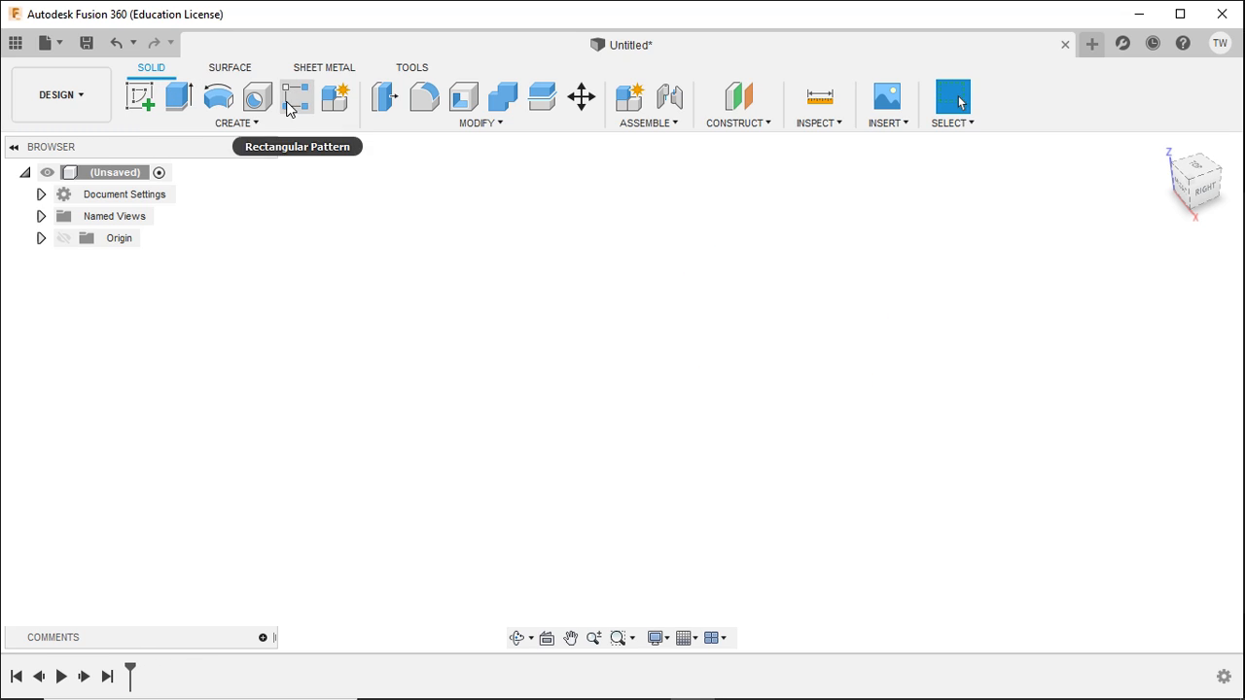
left_click(174, 130)
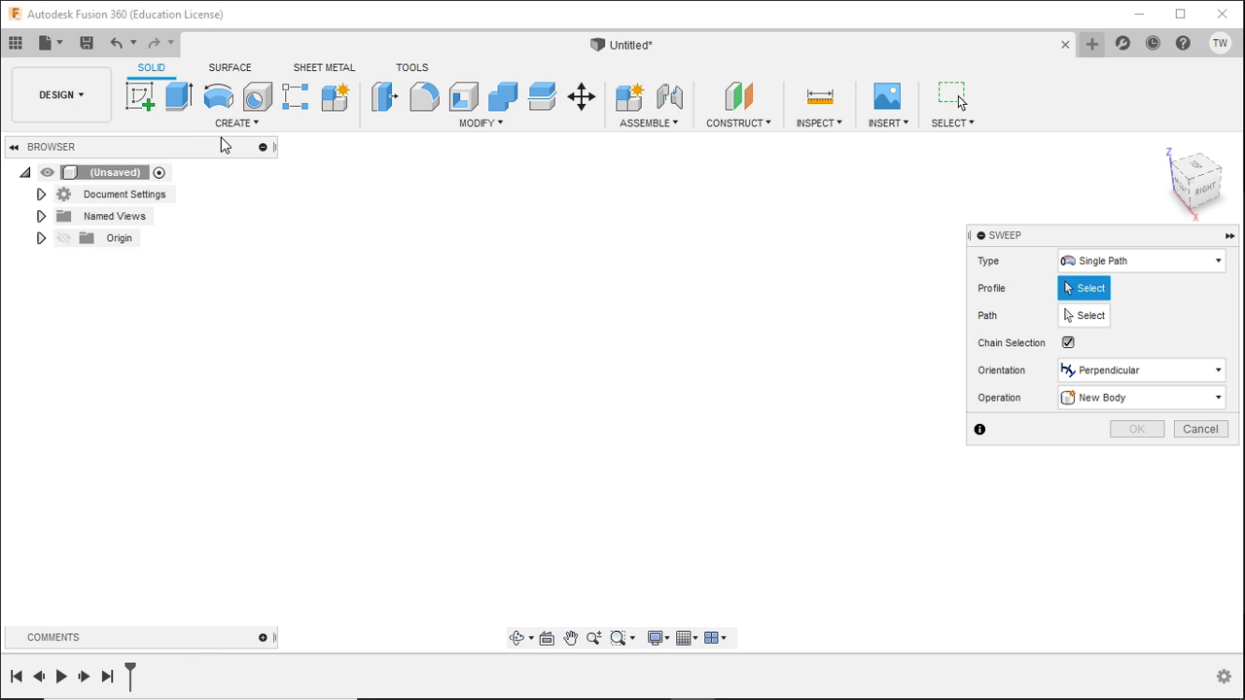
key("Escape")
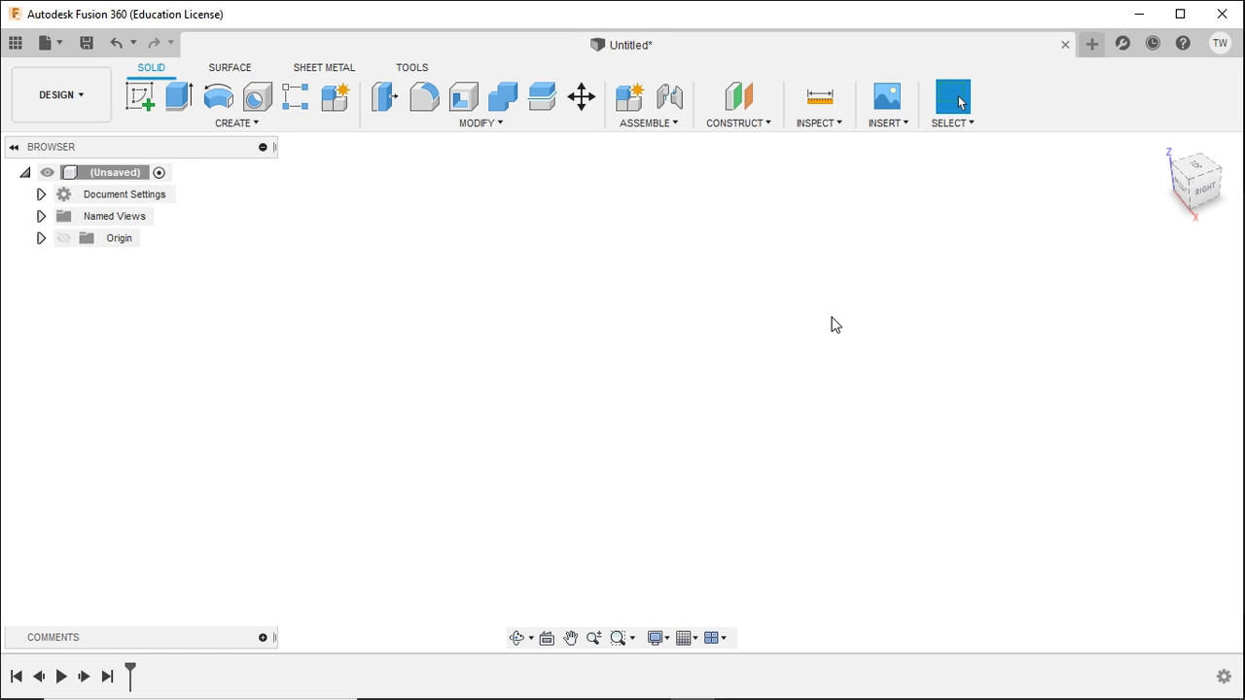
- Sketch a five-point fit point spline on the vertical YZ plane, starting at the origin and rising to about 90 mm, and finish the sketch
left_click(139, 102)
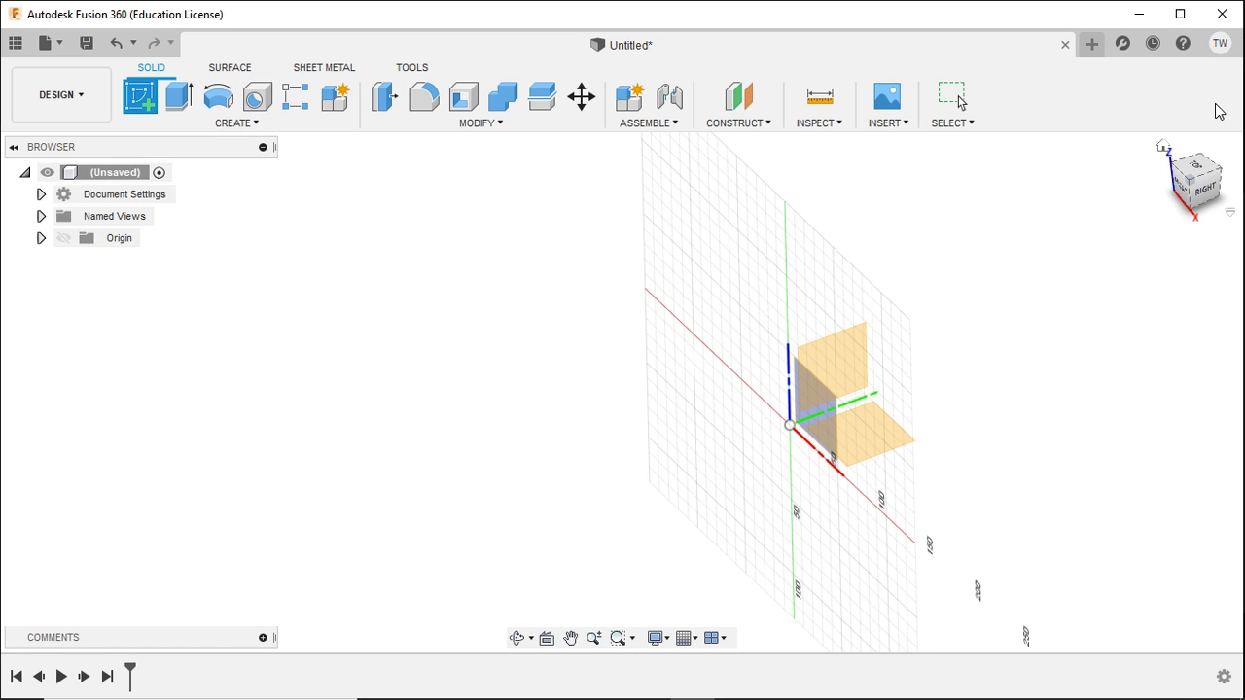
left_click(1164, 149)
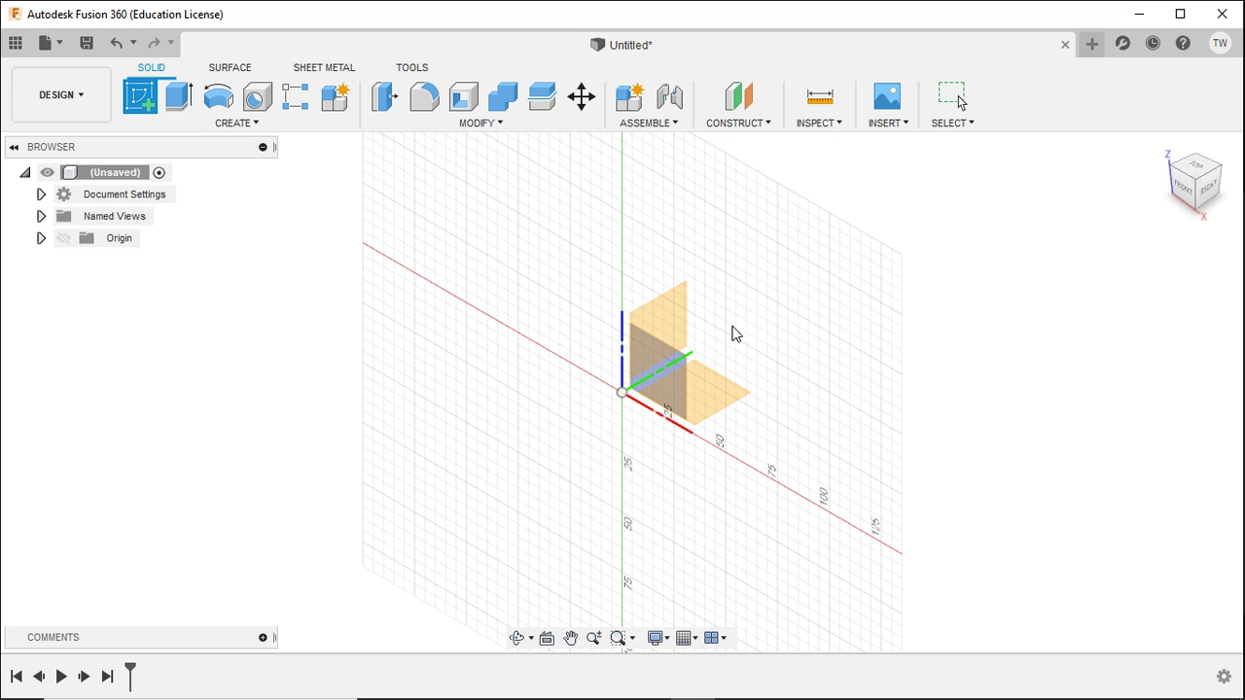
left_click(680, 335)
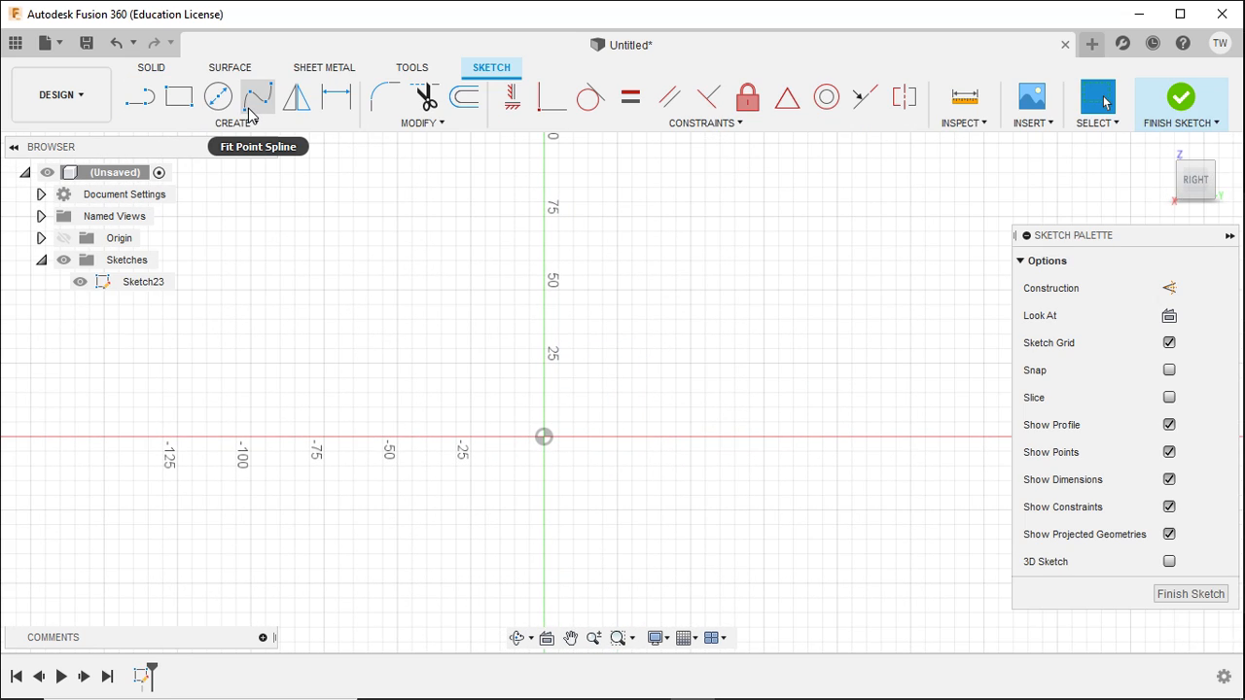
left_click(250, 109)
left_click(544, 437)
left_click(576, 312)
left_click(750, 300)
left_click(864, 202)
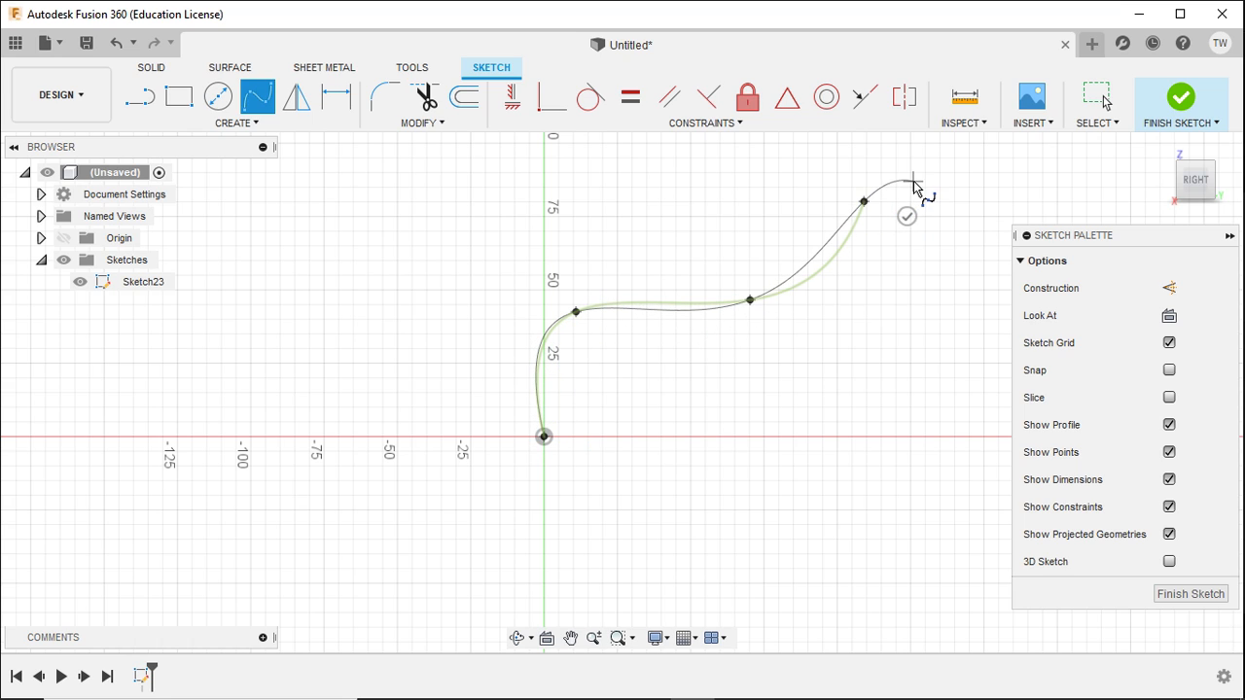
left_click(917, 169)
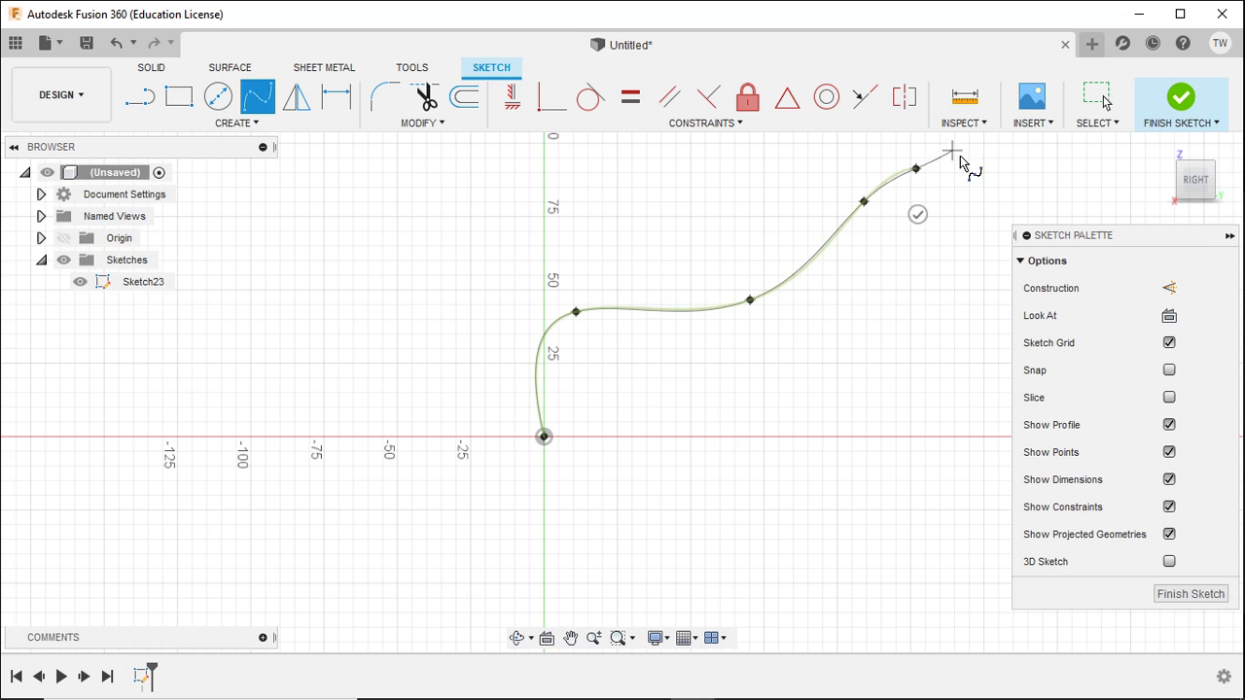
left_click(917, 215)
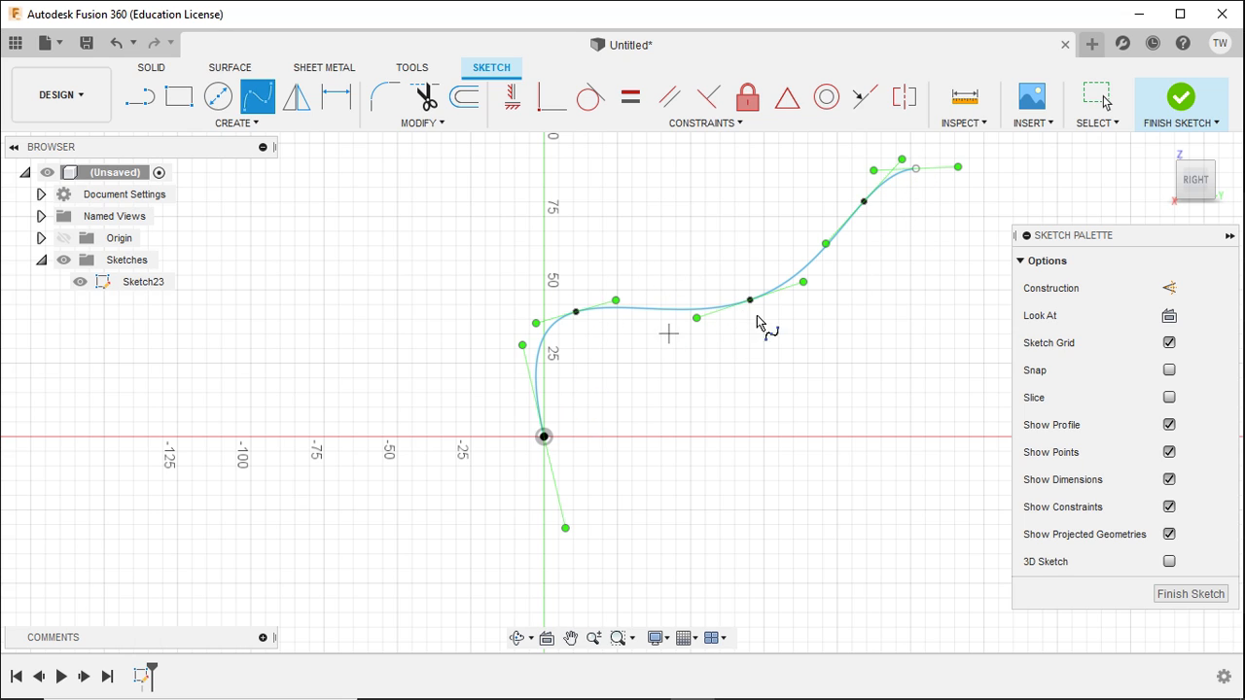
left_click(1178, 99)
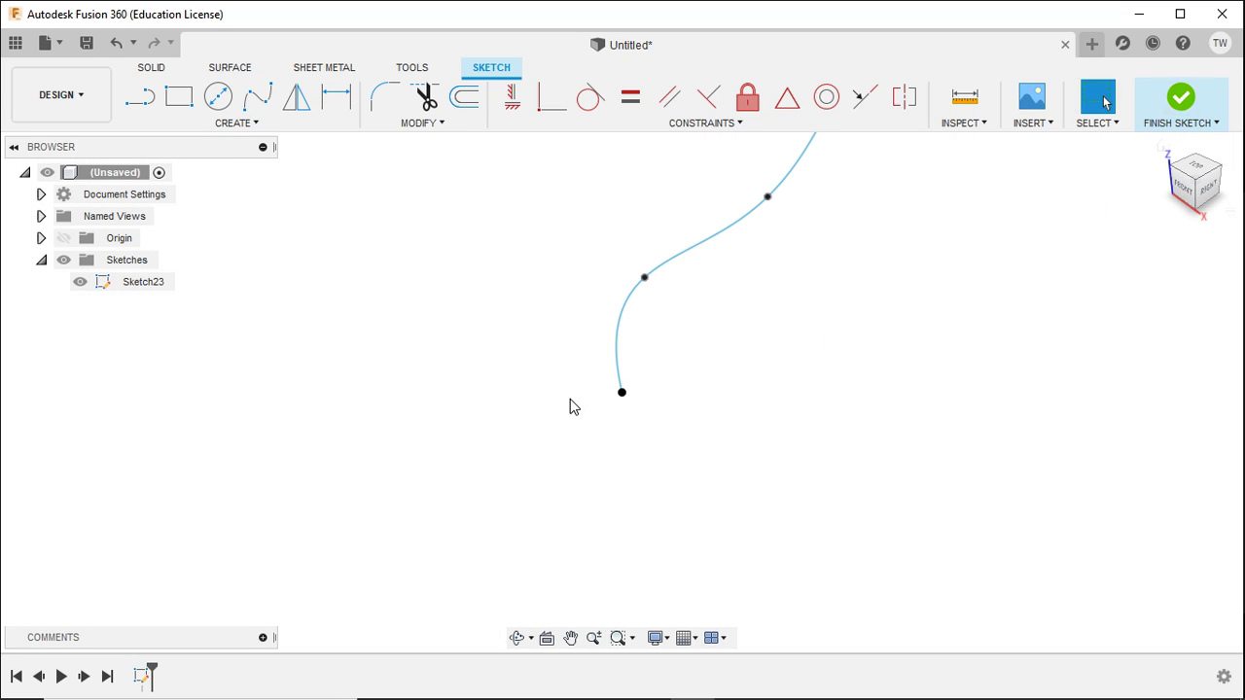
- Sketch a 50 mm diameter circle centred on the origin on the horizontal plane and finish the sketch
scroll(659, 446, "up", 2)
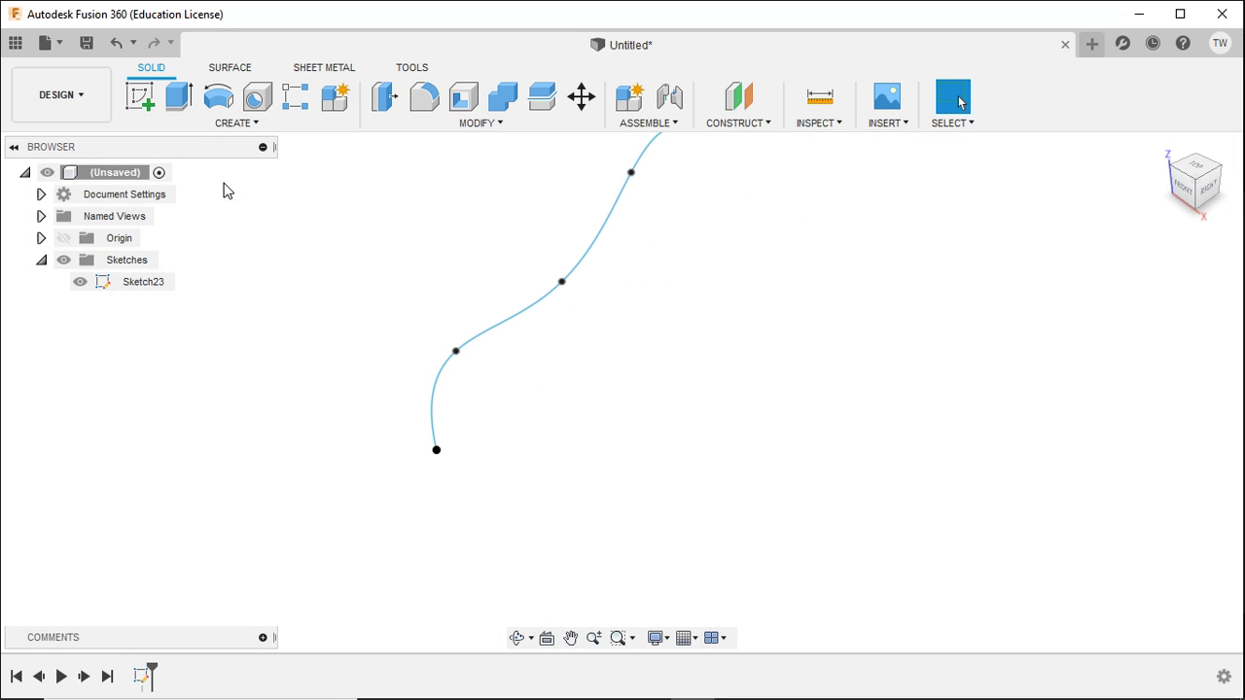
left_click(143, 102)
left_click(526, 440)
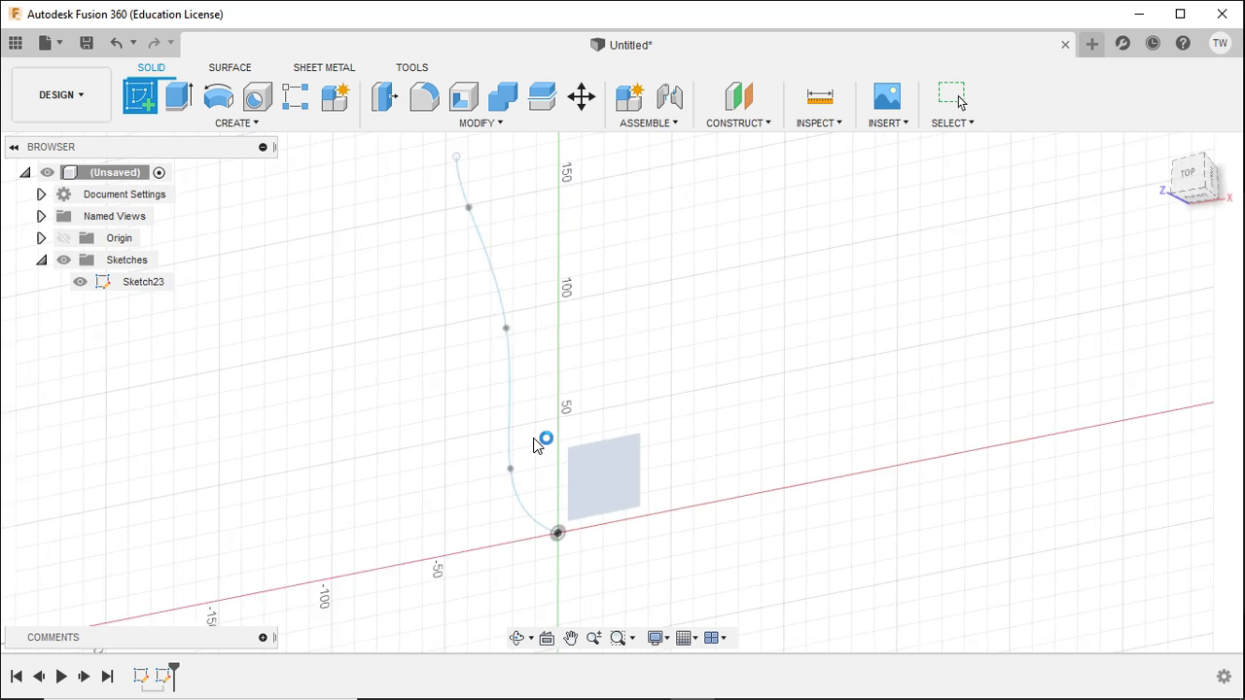
left_click(231, 111)
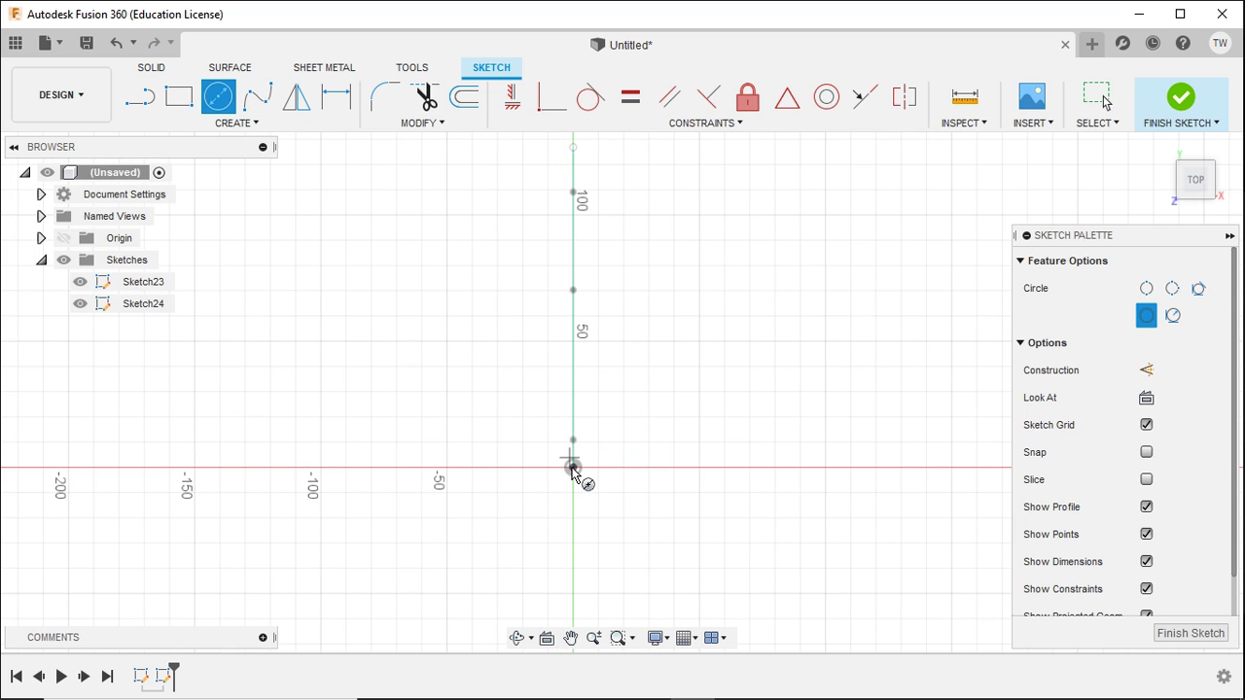
left_click(573, 468)
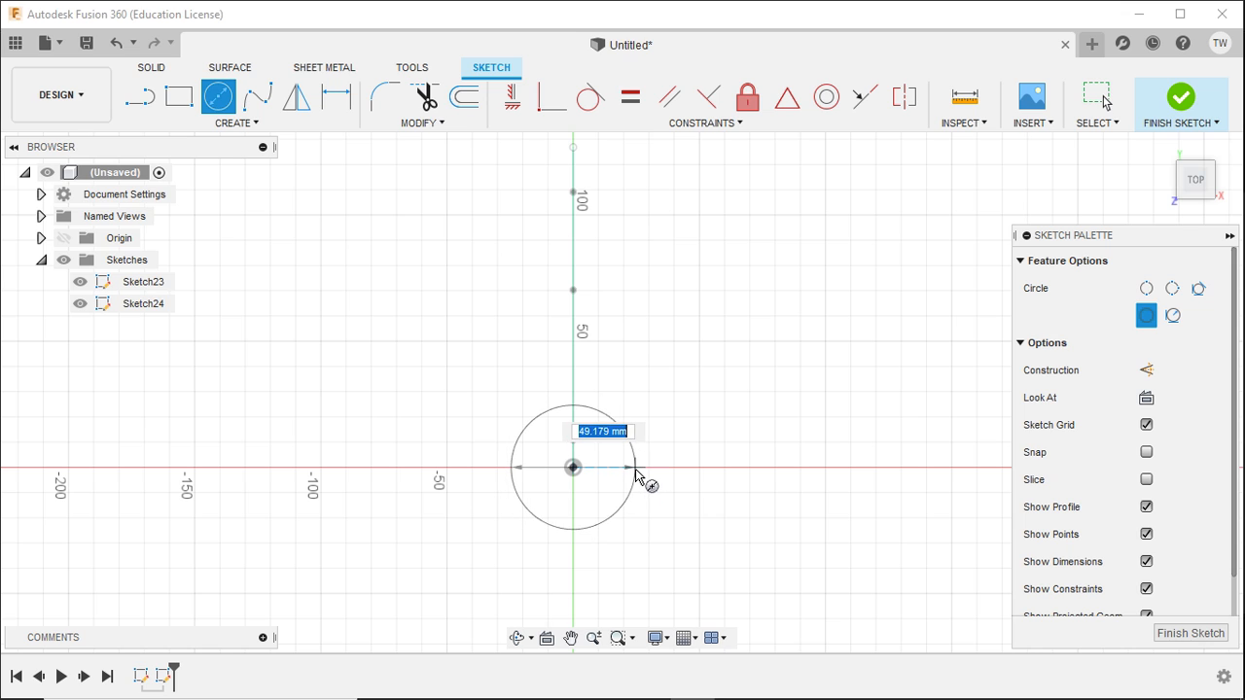
key("Return")
scroll(671, 477, "down", 2)
middle_click_drag(790, 523, 748, 437, "shift")
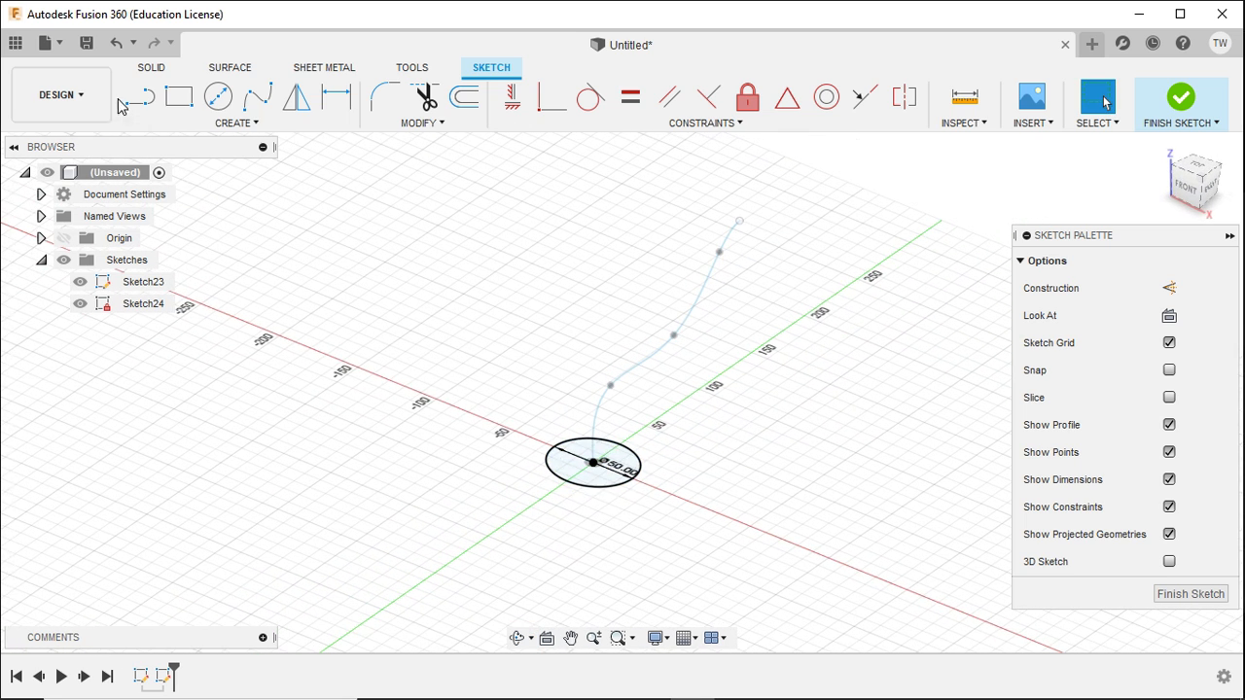
left_click(1185, 105)
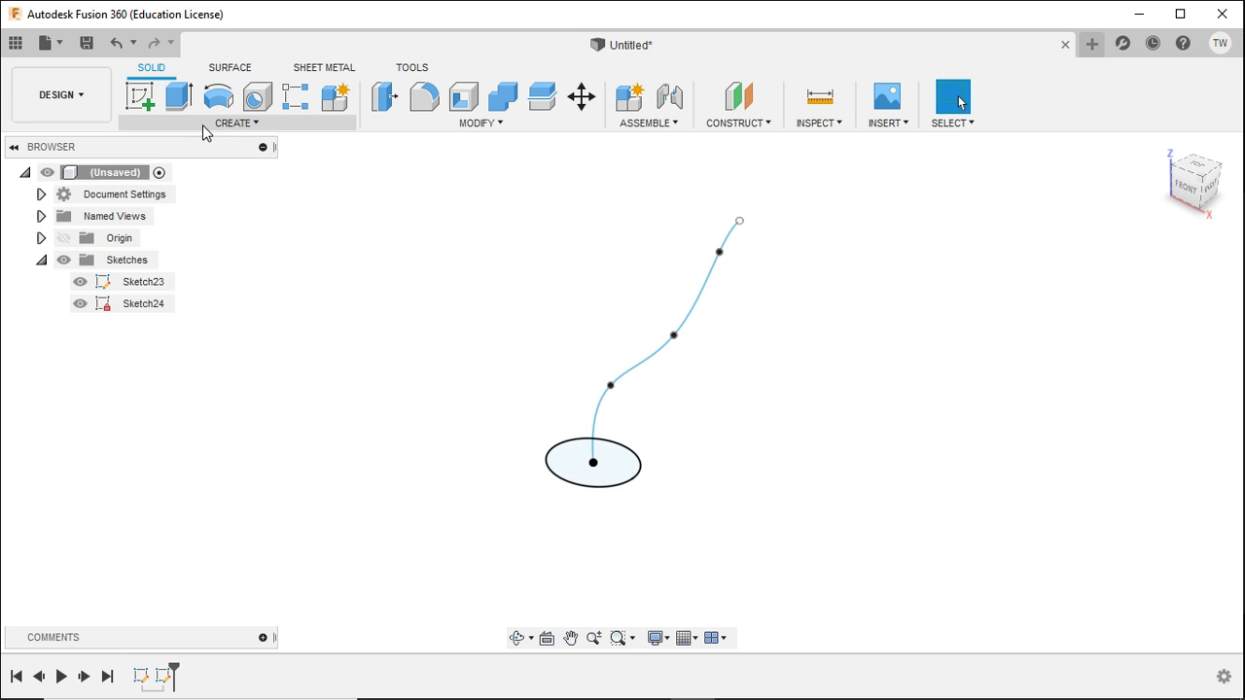
- Try a solid pipe with a Circular section along the edge of the sketched circle
left_click(154, 123)
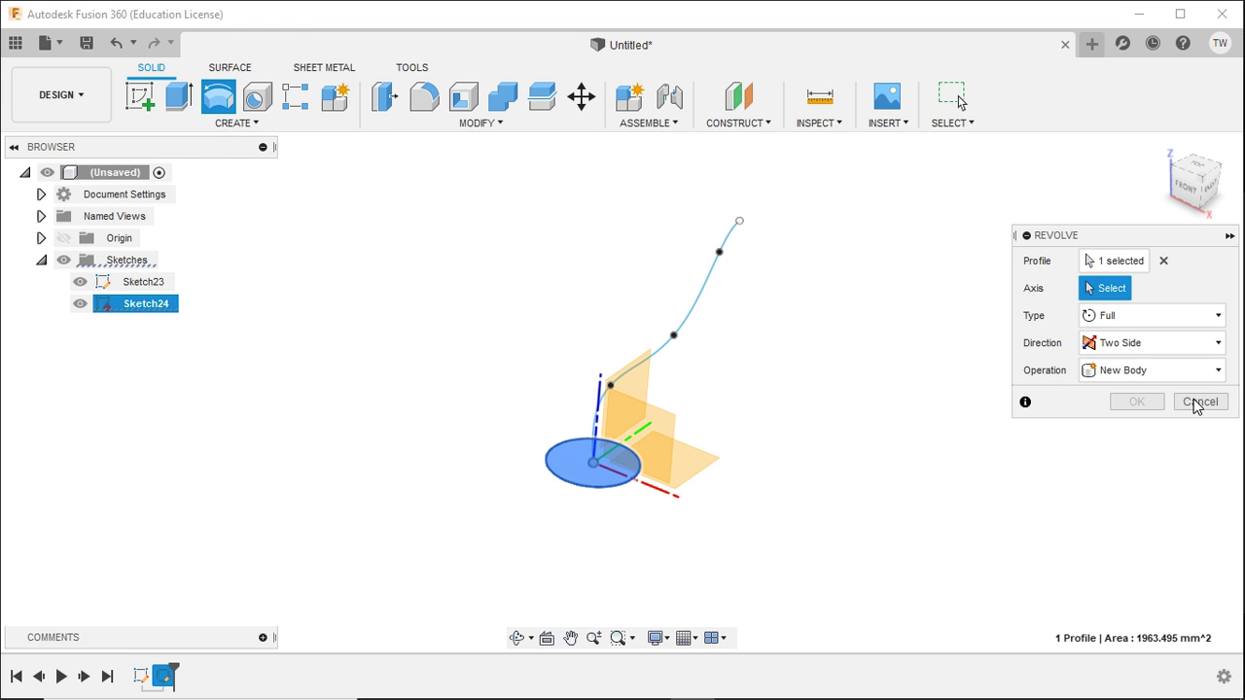
left_click(1196, 404)
left_click(201, 124)
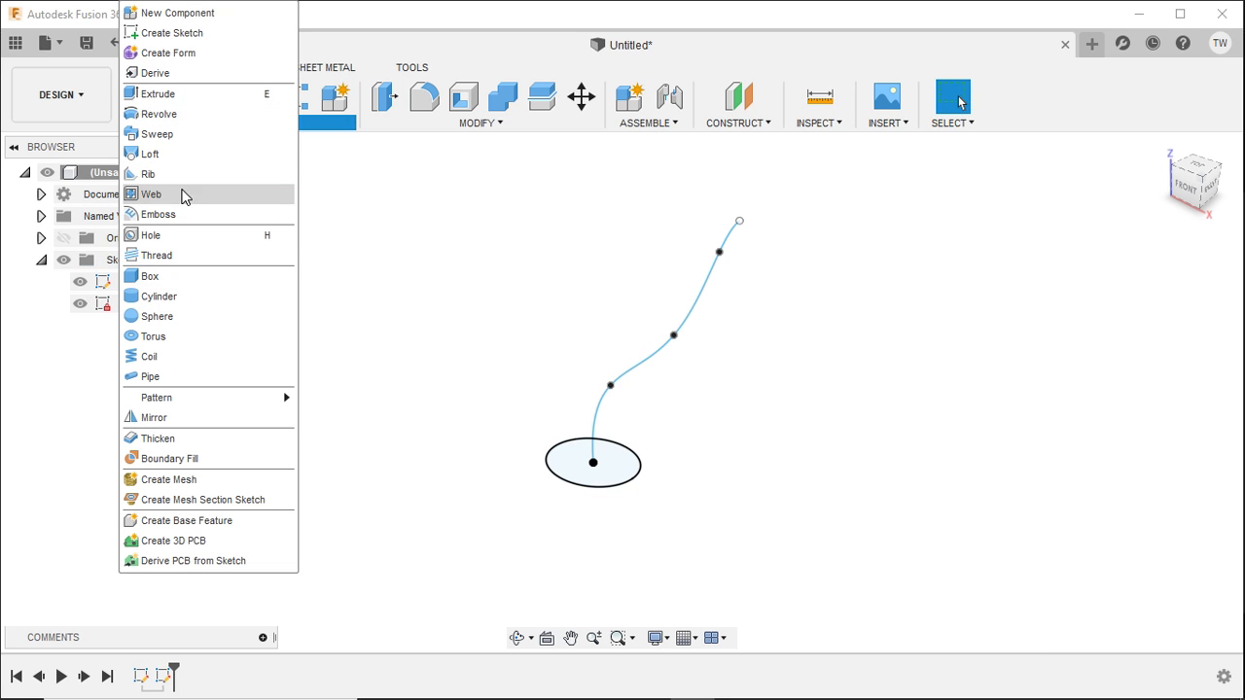
left_click(159, 376)
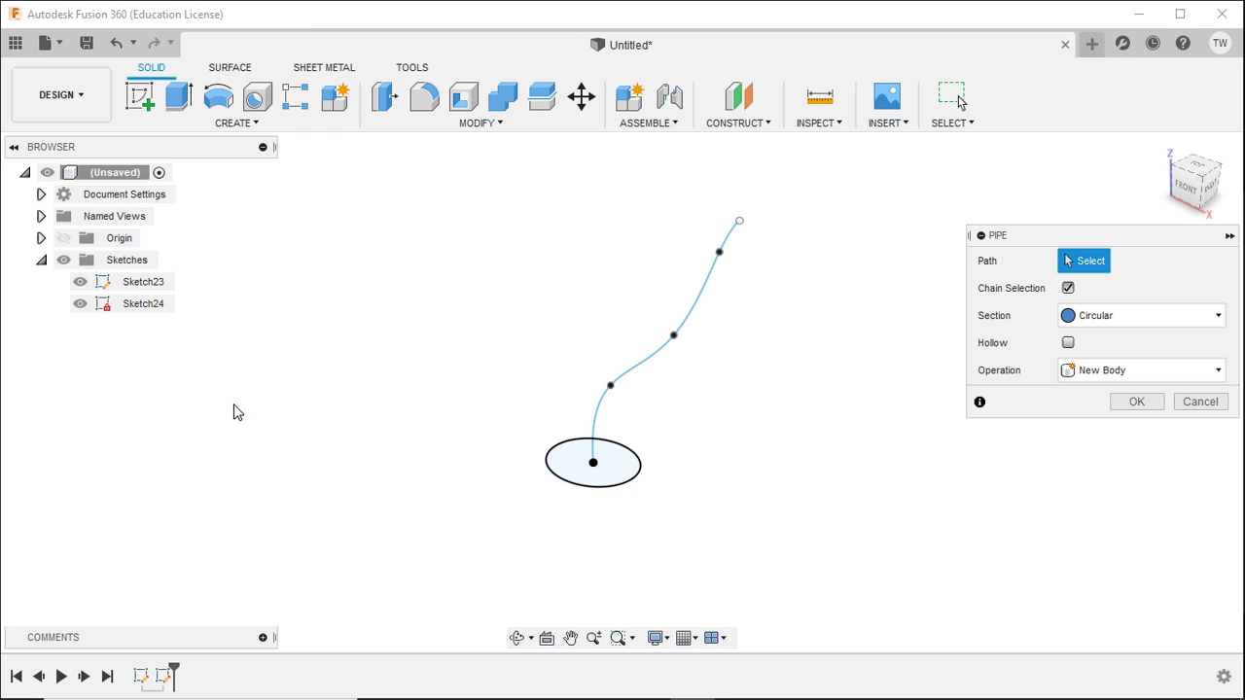
left_click(620, 490)
scroll(620, 465, "up", 3)
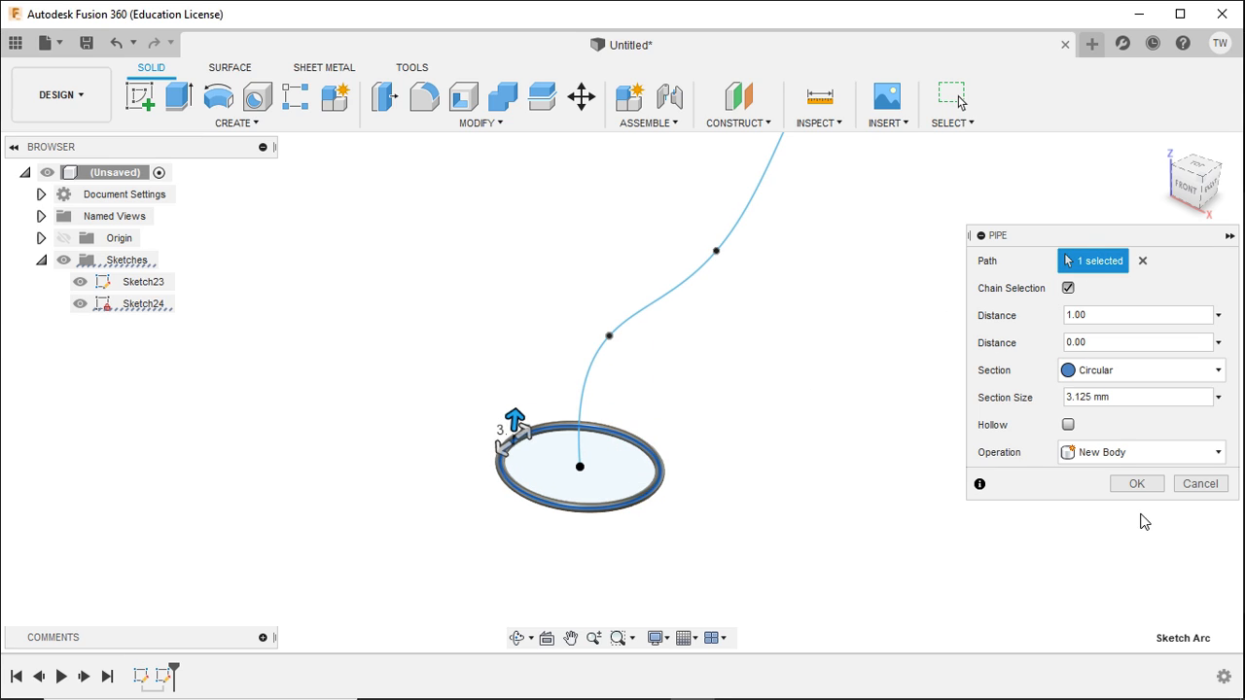
left_click(1200, 483)
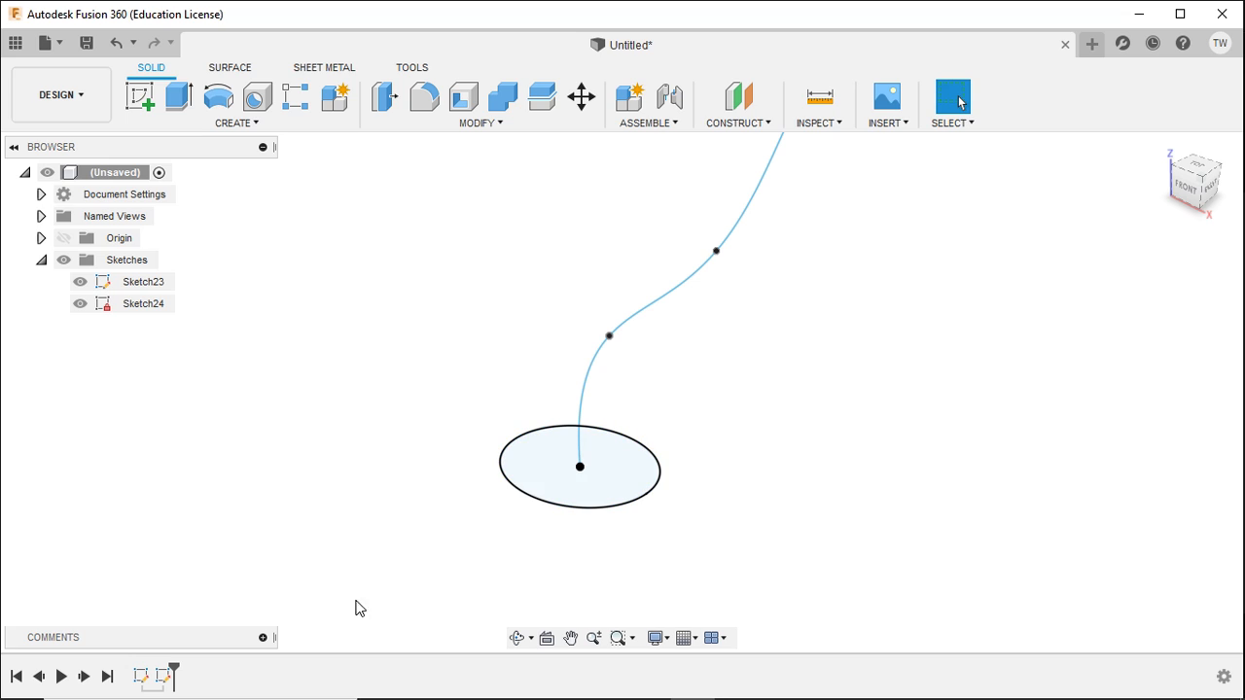
- Delete the circle sketch and start a solid pipe using the fit point spline as its path
left_click(167, 681)
key("Delete")
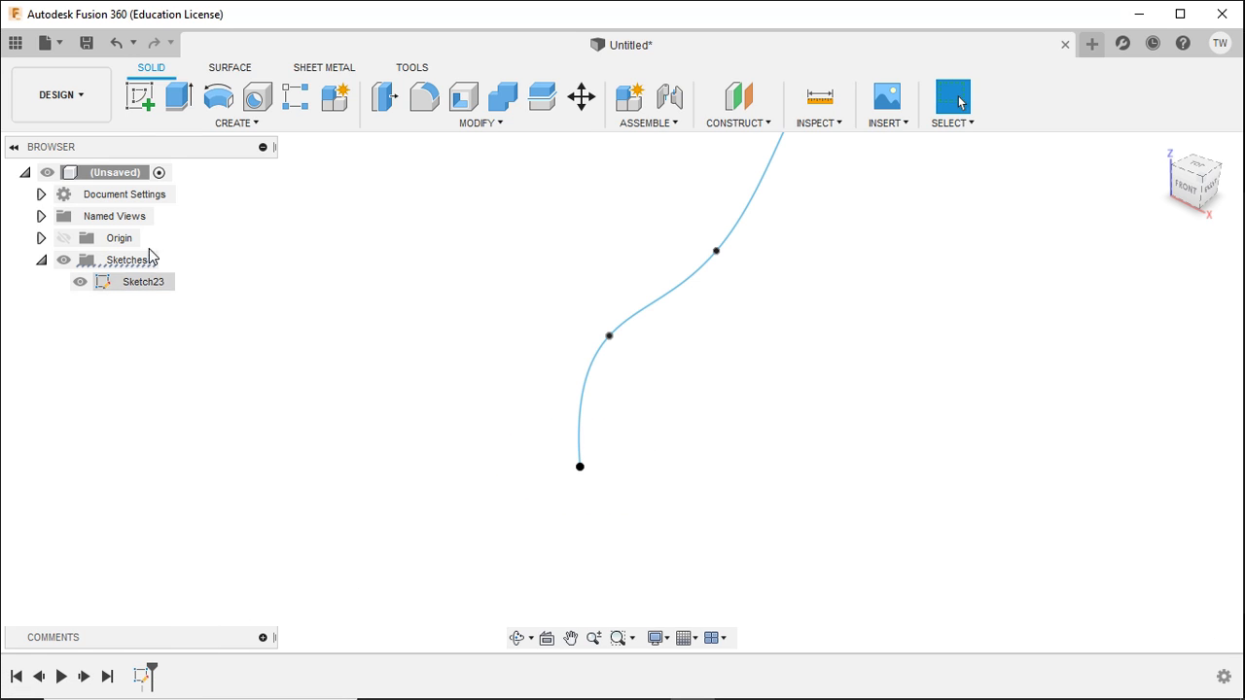
left_click(226, 121)
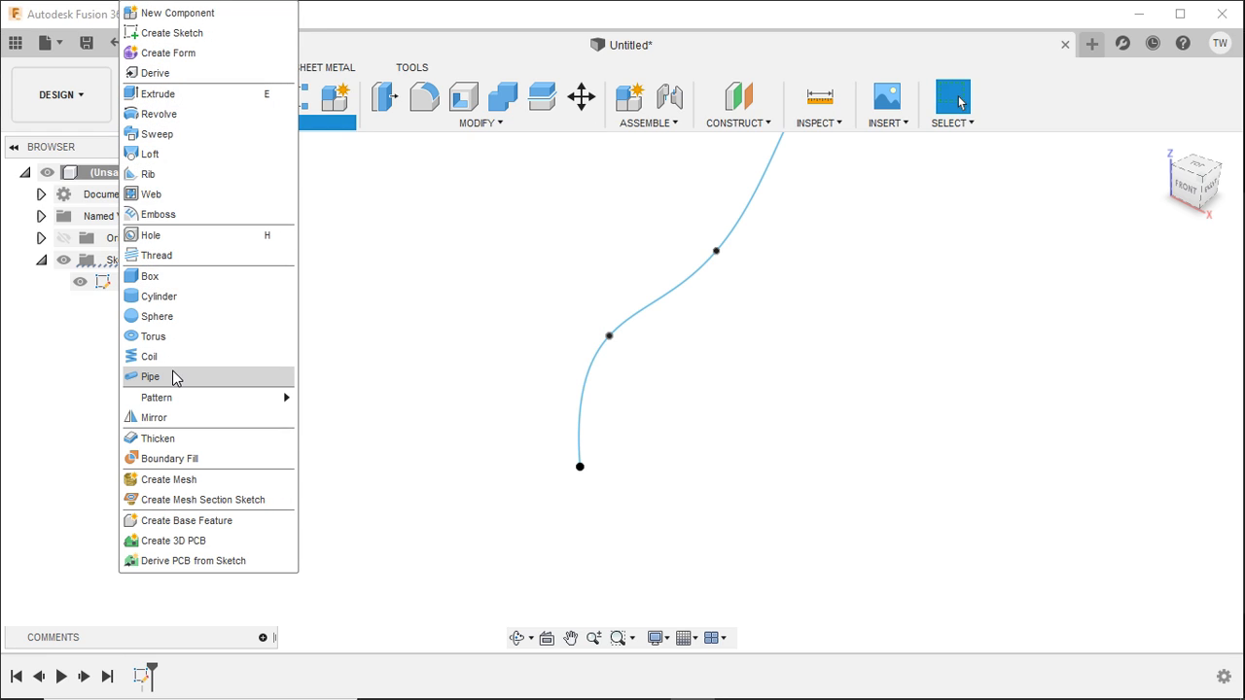
left_click(176, 378)
scroll(355, 442, "down", 3)
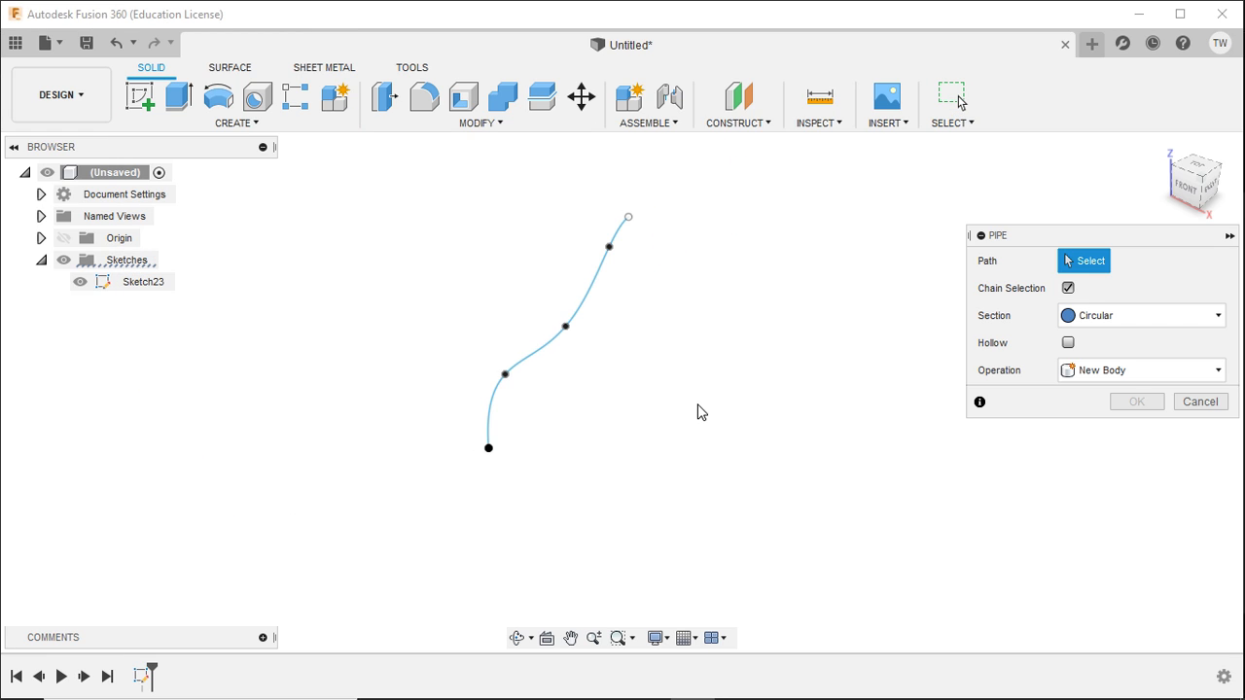
left_click(258, 131)
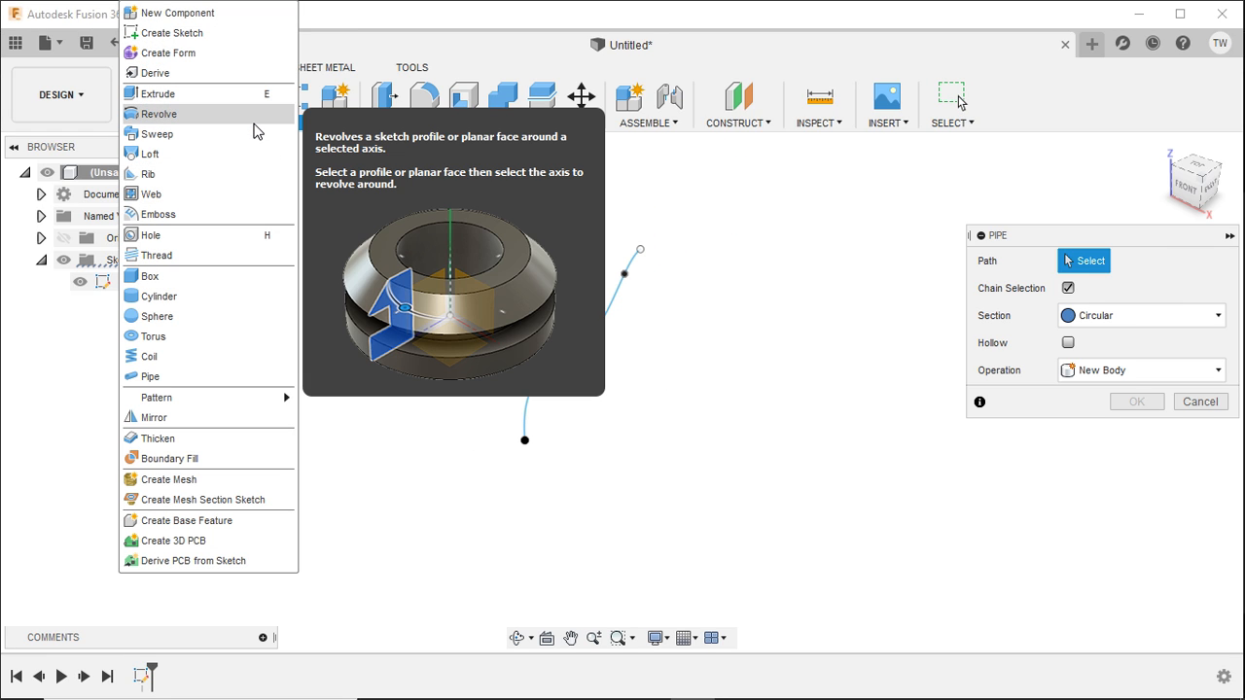
left_click(605, 447)
scroll(546, 356, "up", 3)
middle_click_drag(629, 457, 567, 465, "shift")
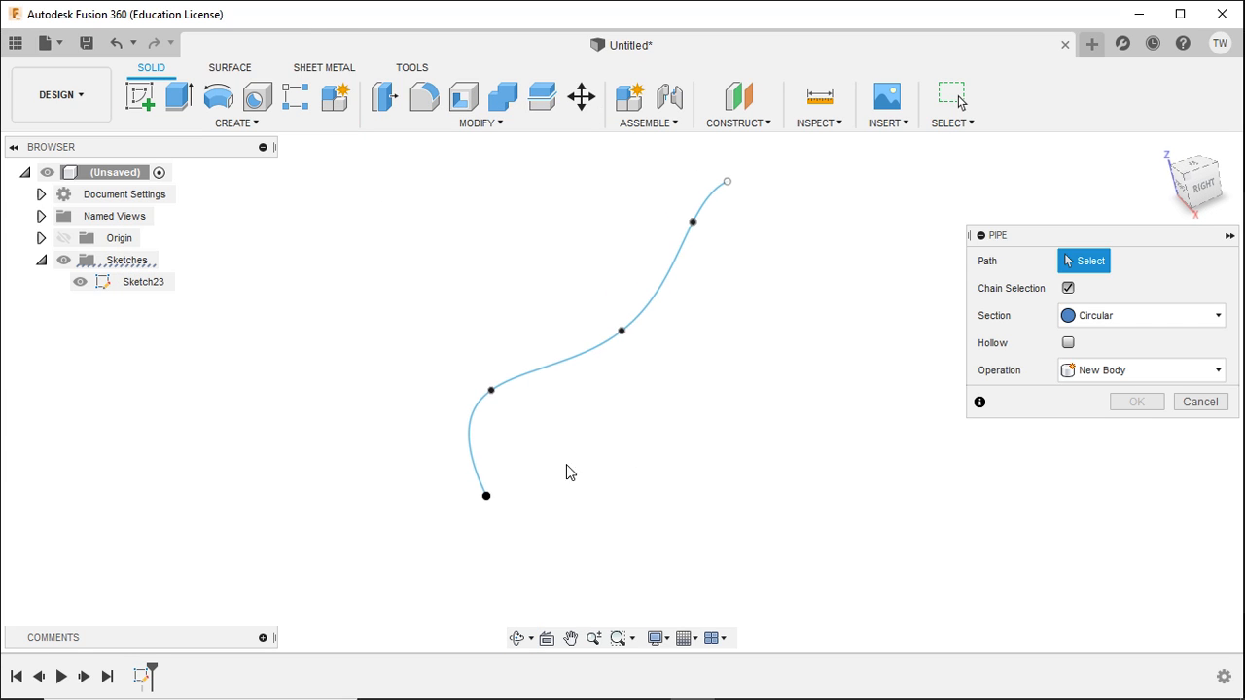
left_click(477, 477)
middle_click_drag(656, 484, 689, 331, "shift")
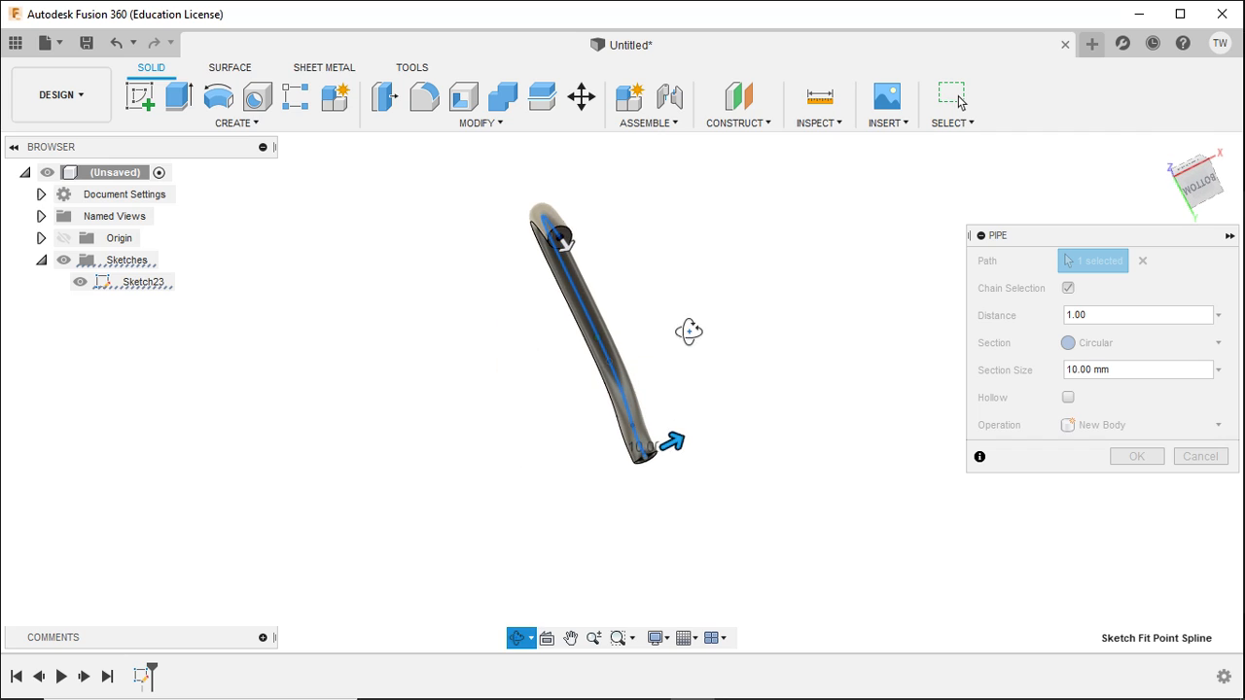
scroll(561, 292, "up", 5)
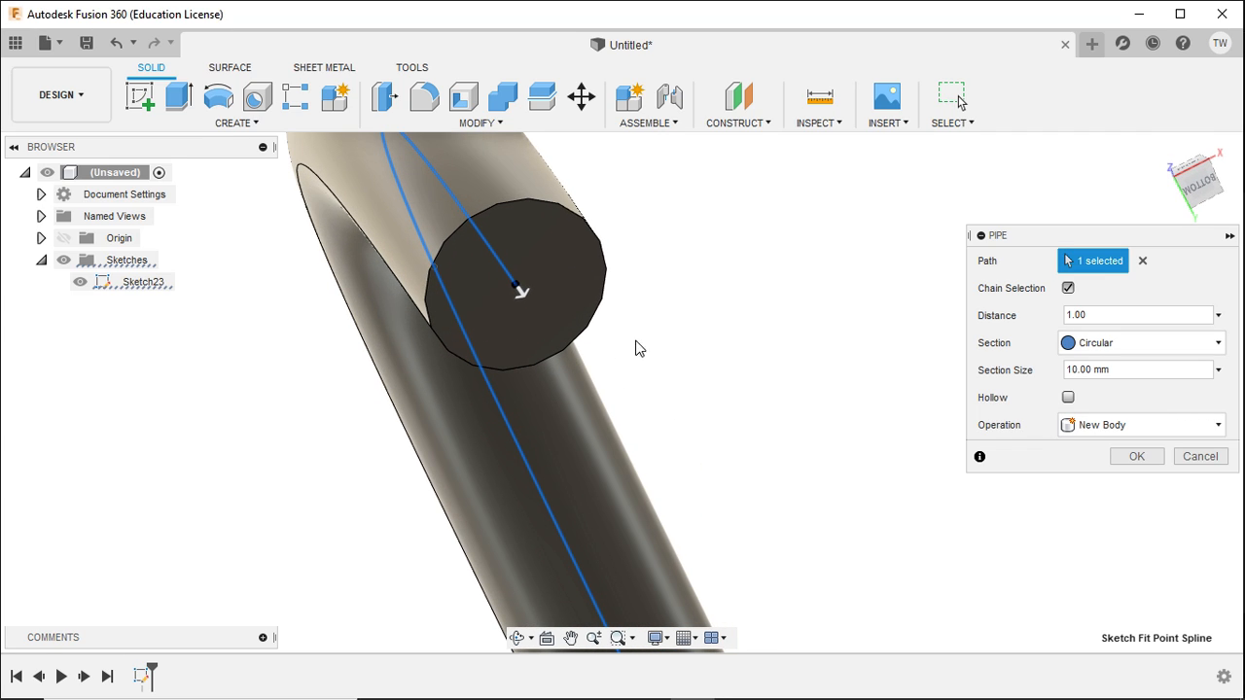
- Try the Square section and the Triangular section on the solid pipe
left_click(1129, 343)
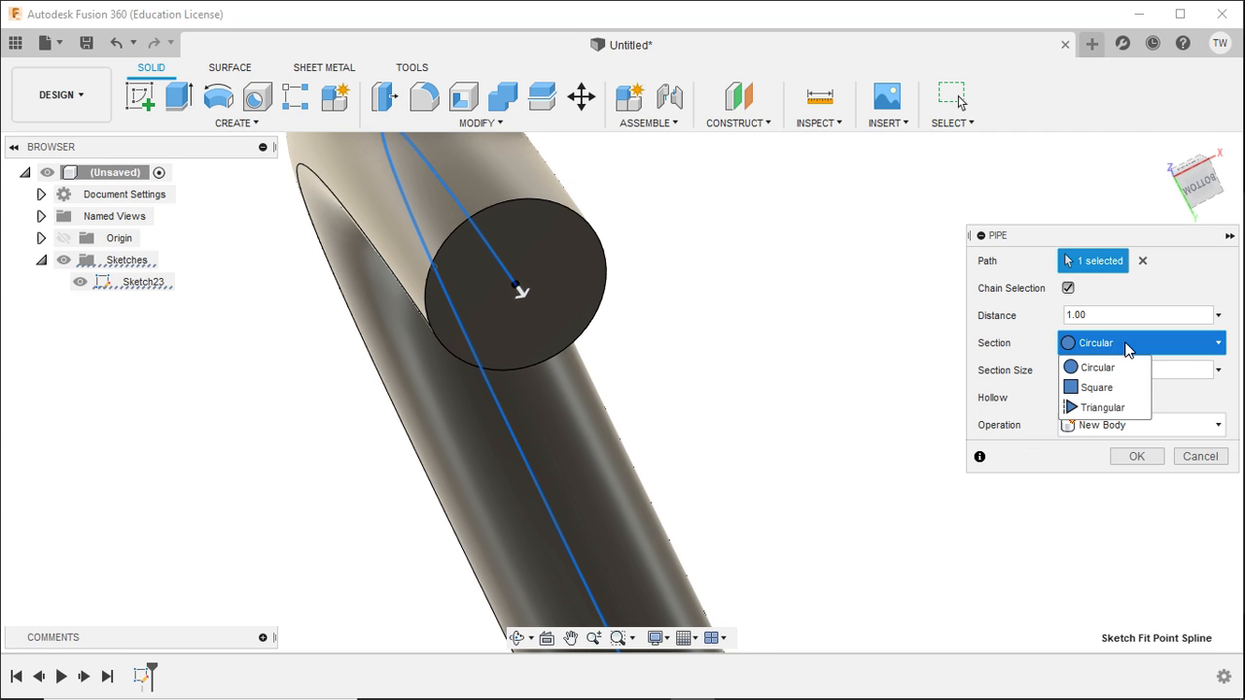
left_click(1096, 387)
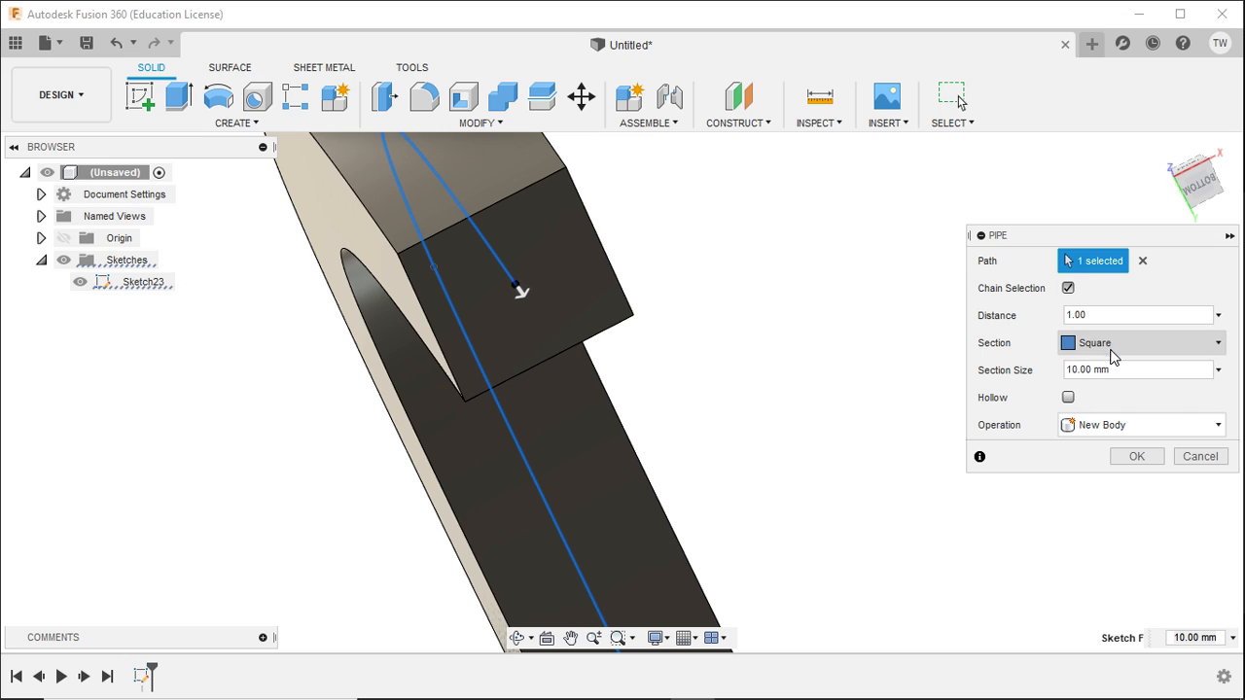
left_click(1114, 345)
left_click(1099, 406)
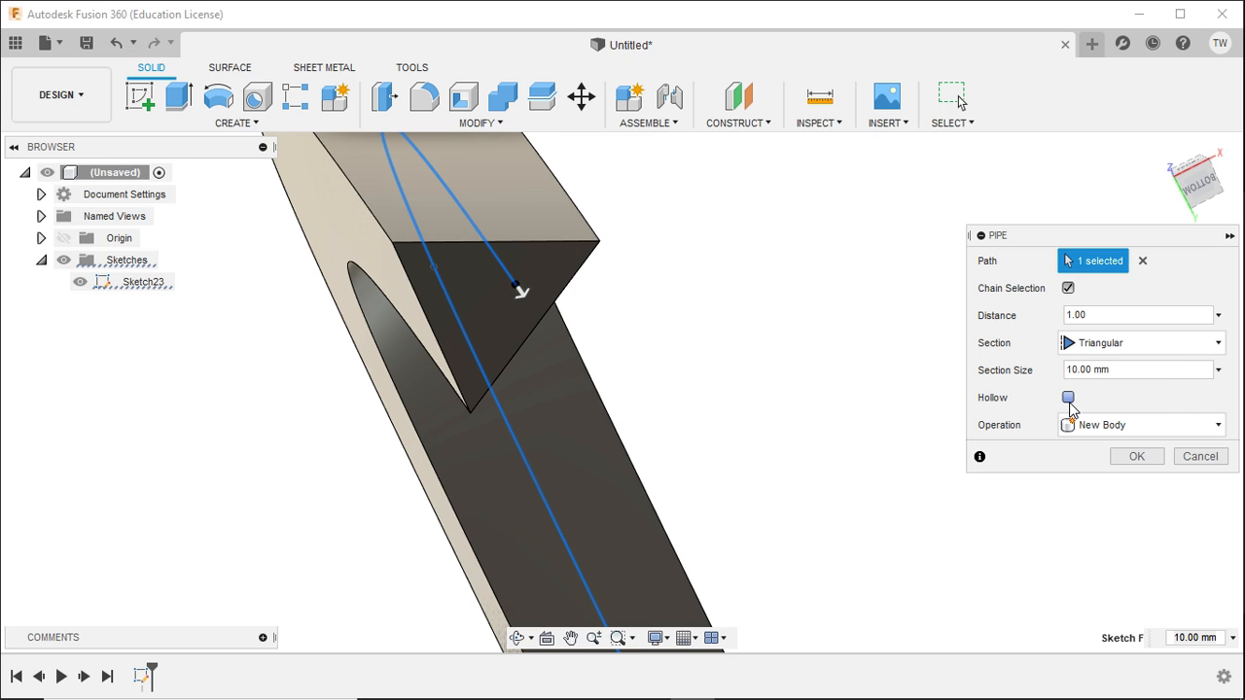
- Make the pipe hollow and give it a Circular section
left_click(1070, 400)
left_click(1090, 343)
left_click(1097, 366)
scroll(782, 312, "down", 5)
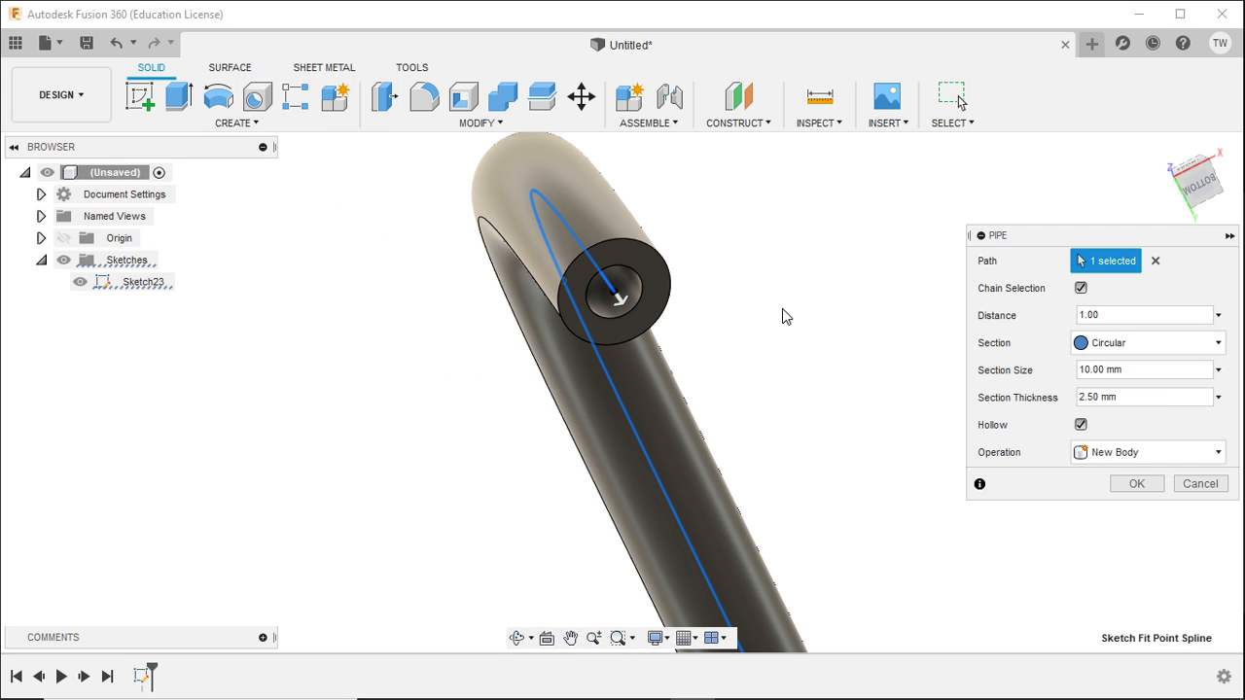
middle_click_drag(784, 320, 773, 427, "shift")
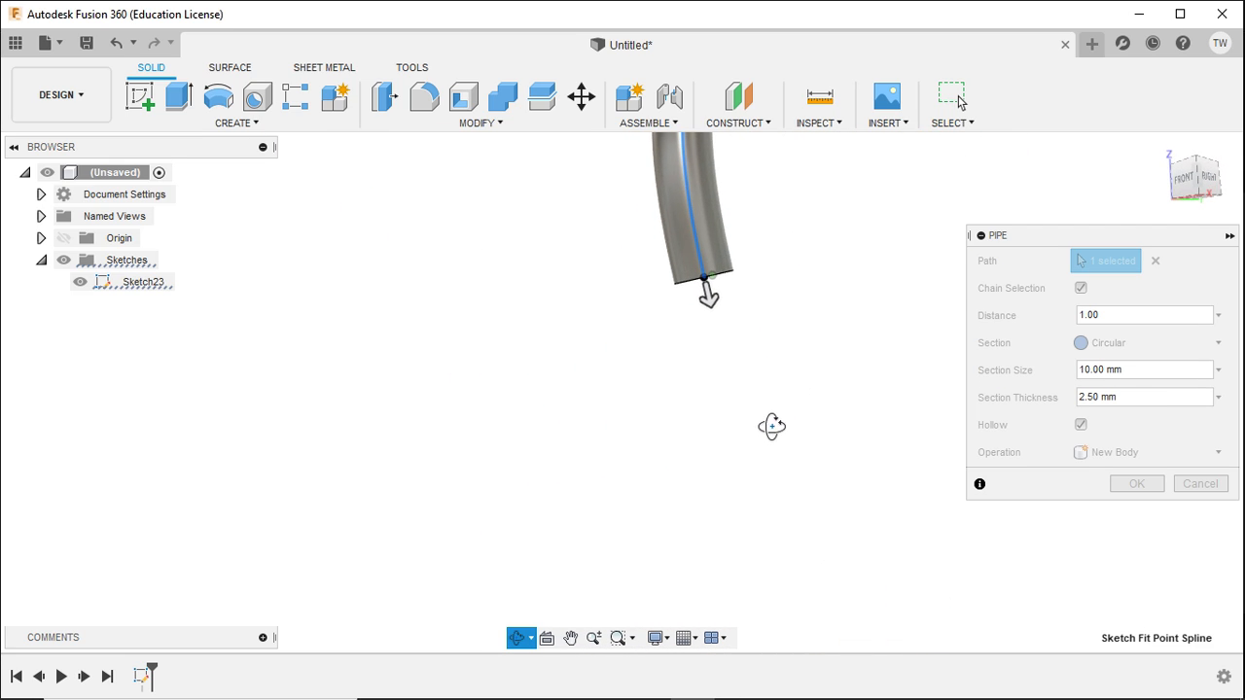
scroll(671, 414, "down", 5)
scroll(893, 281, "up", 2)
middle_click_drag(886, 335, 743, 389, "shift")
- Try a pipe distance of 0.5, return it to 1, and set the section thickness to 1 mm
left_click(1124, 316)
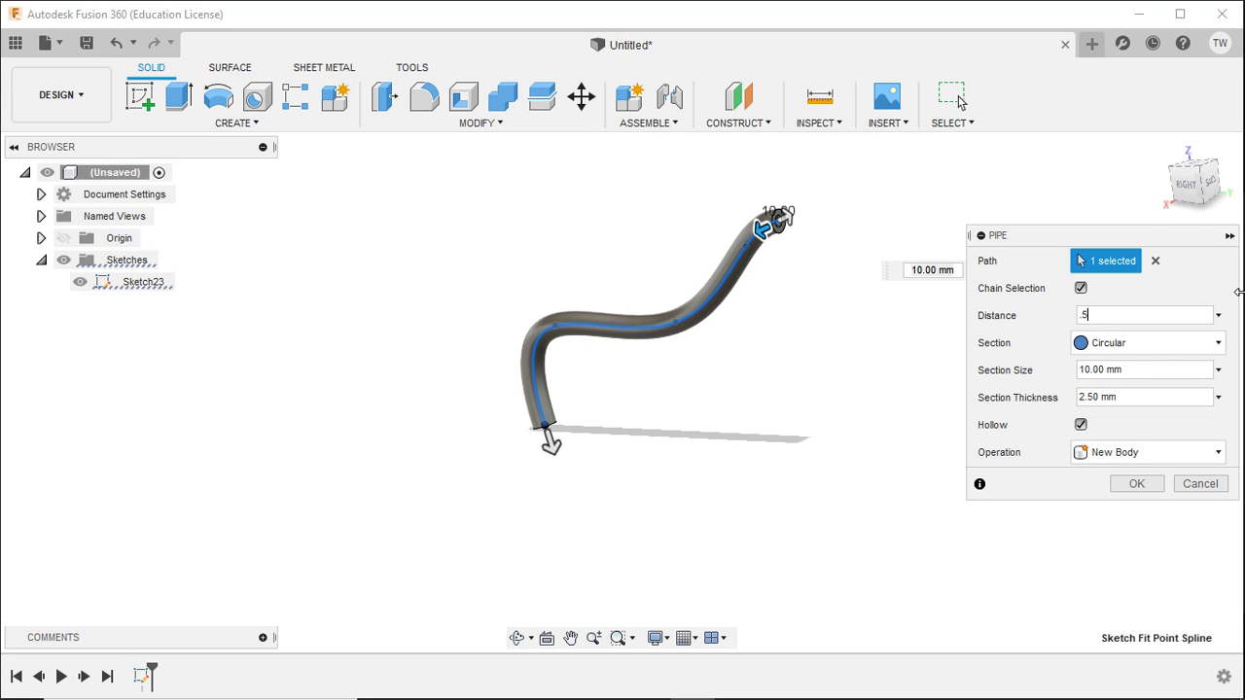
left_click(1103, 309)
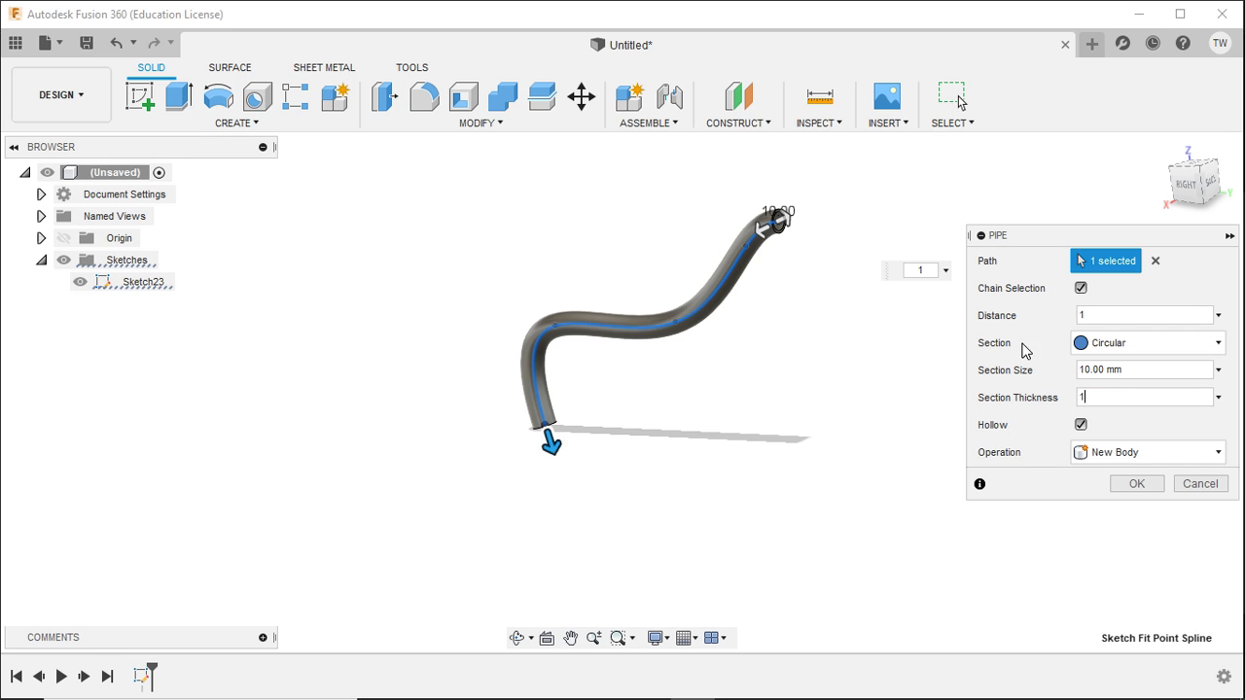
scroll(827, 234, "up", 4)
scroll(751, 221, "up", 3)
middle_click_drag(759, 234, 754, 375, "shift")
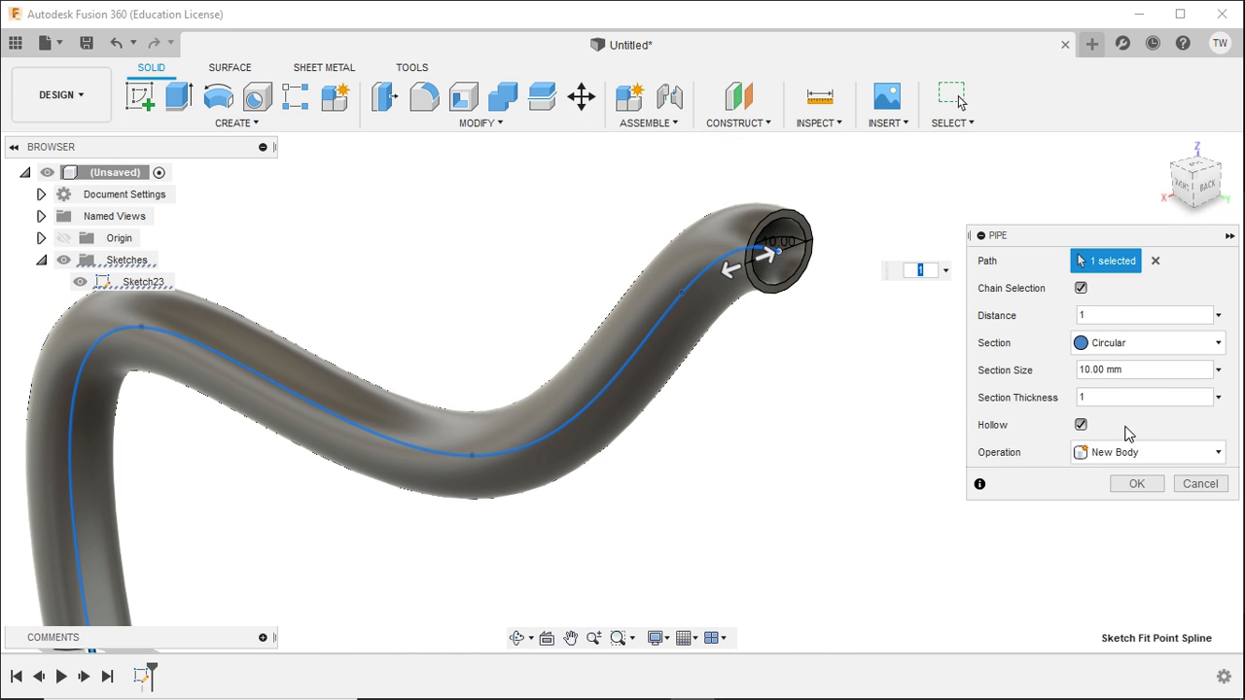
- Try the Triangular section on the hollow pipe
left_click(1148, 343)
left_click(1109, 409)
mouse_move(887, 381)
middle_mouse_down("shift")
mouse_move(808, 373)
mouse_move(806, 383)
mouse_move(887, 405)
middle_mouse_up("shift")
- Set the hollow pipe's section to Square and create the pipe as a new body
left_click(1133, 342)
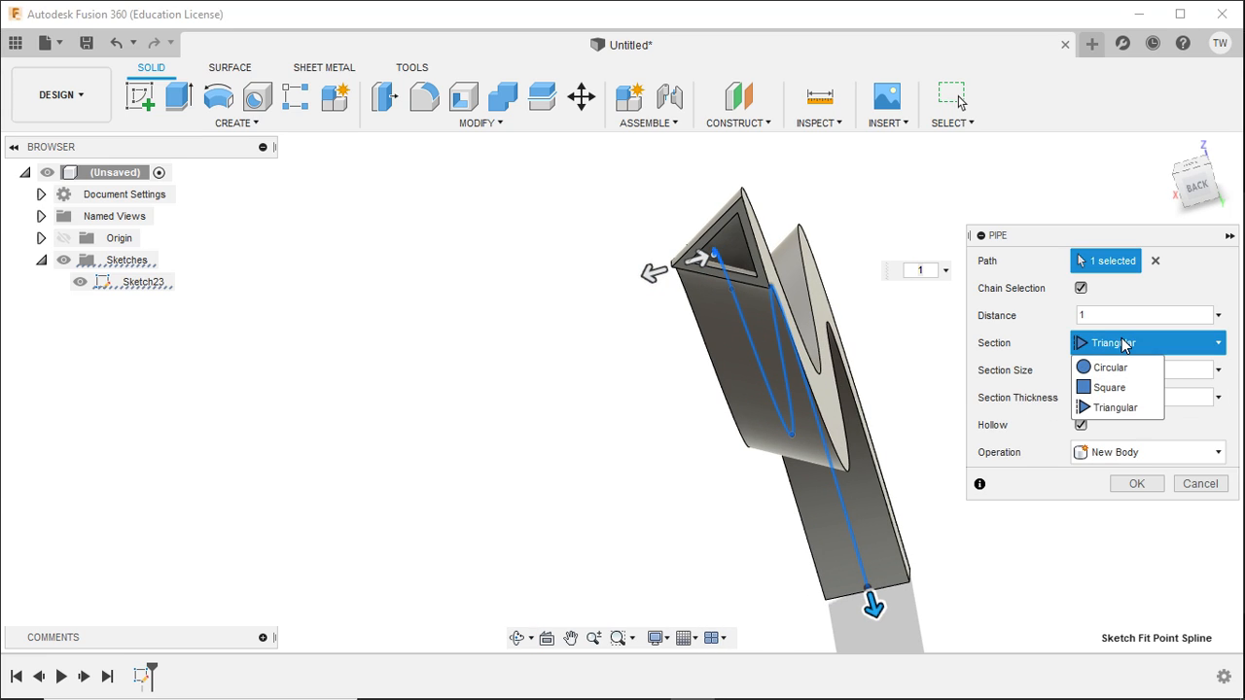
left_click(1123, 389)
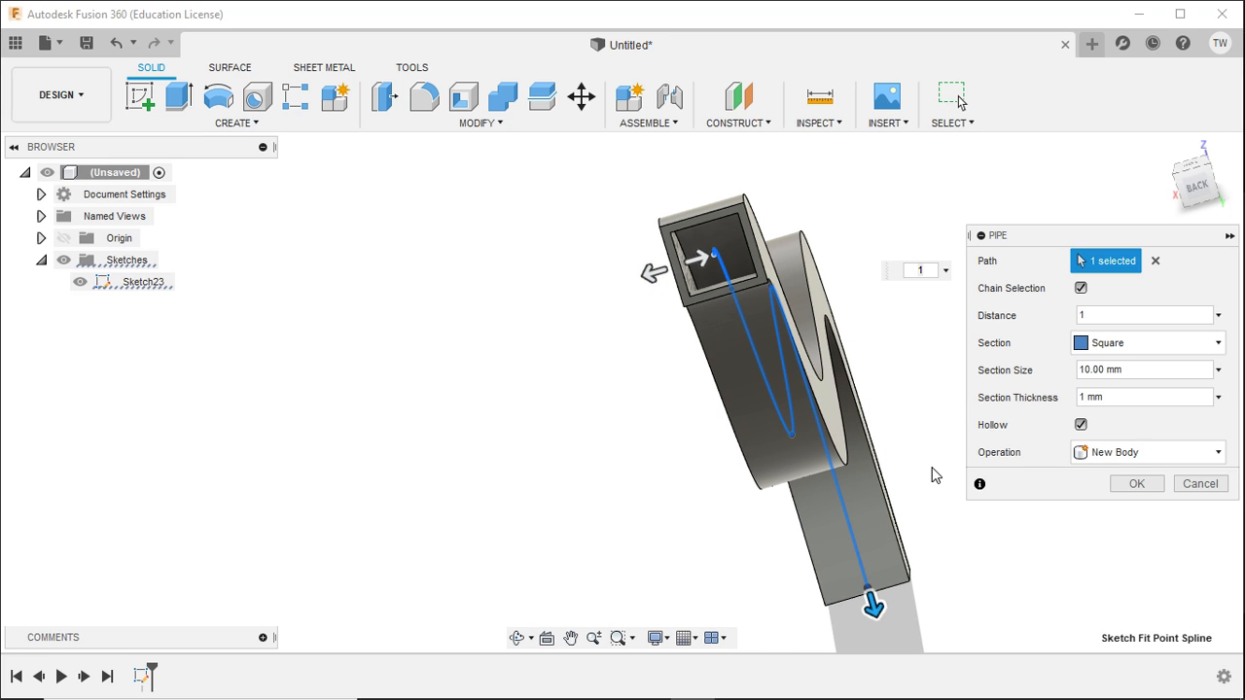
mouse_move(932, 475)
middle_mouse_down("shift")
mouse_move(884, 473)
mouse_move(919, 457)
middle_mouse_up("shift")
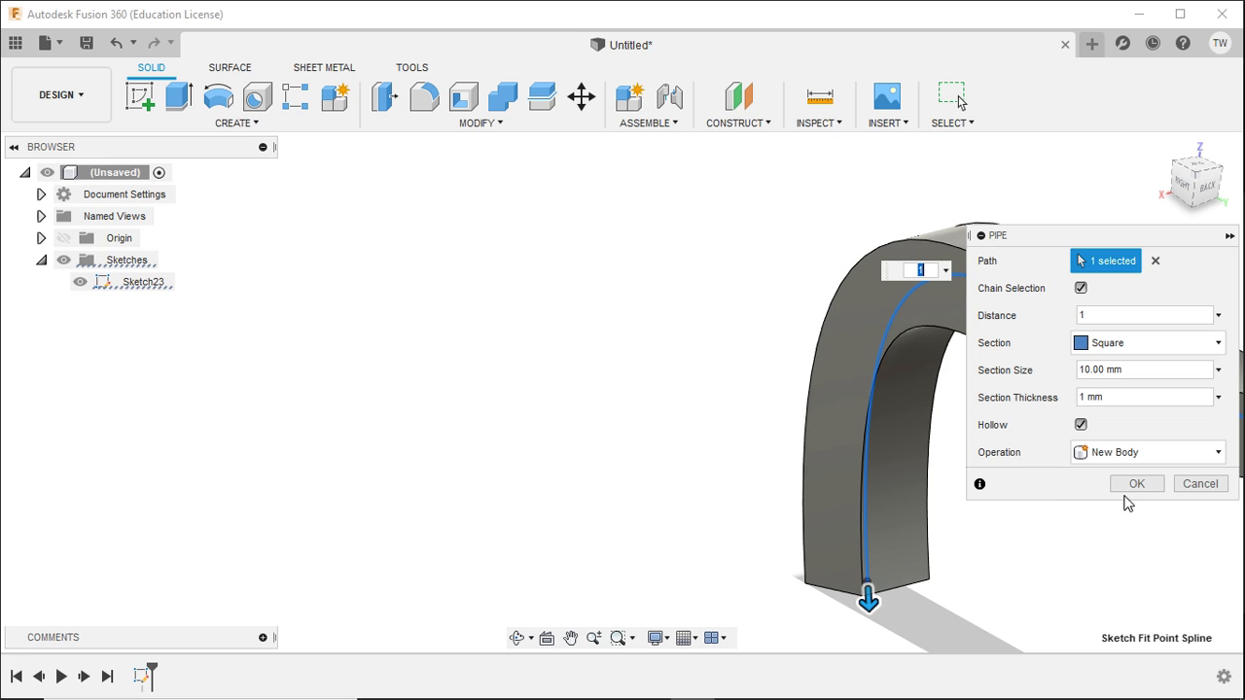
left_click(1129, 491)
scroll(584, 472, "down", 5)
scroll(676, 508, "down", 2)
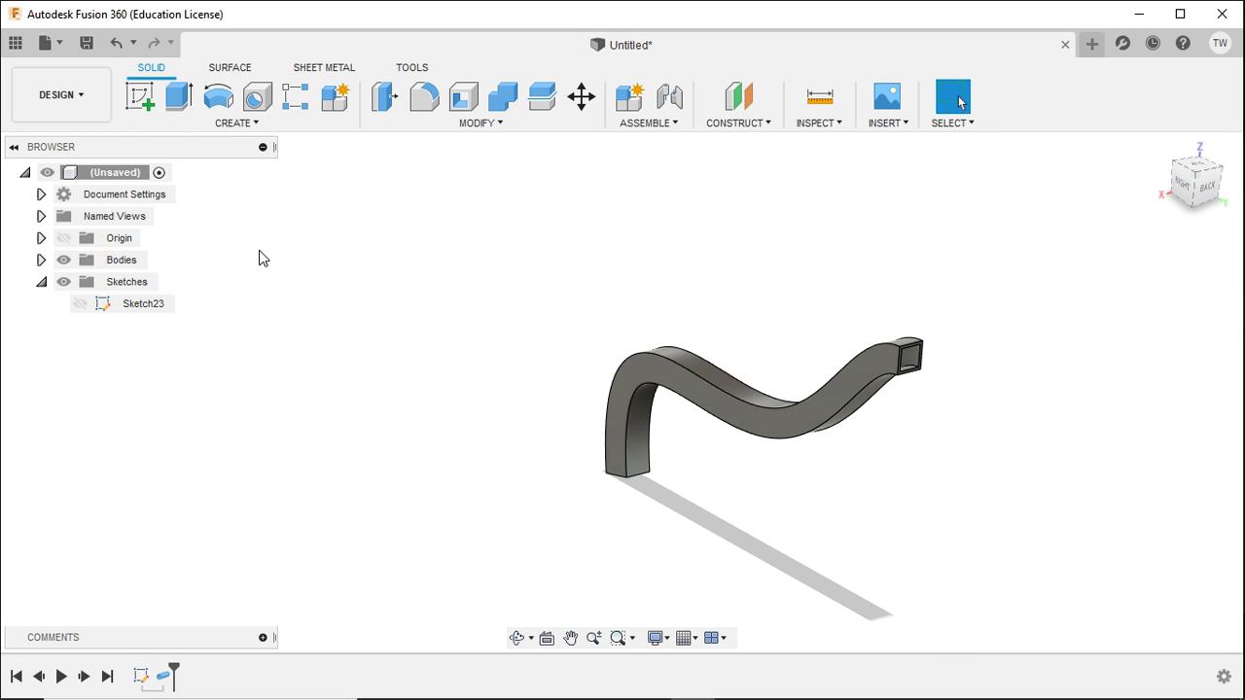
left_click(224, 123)
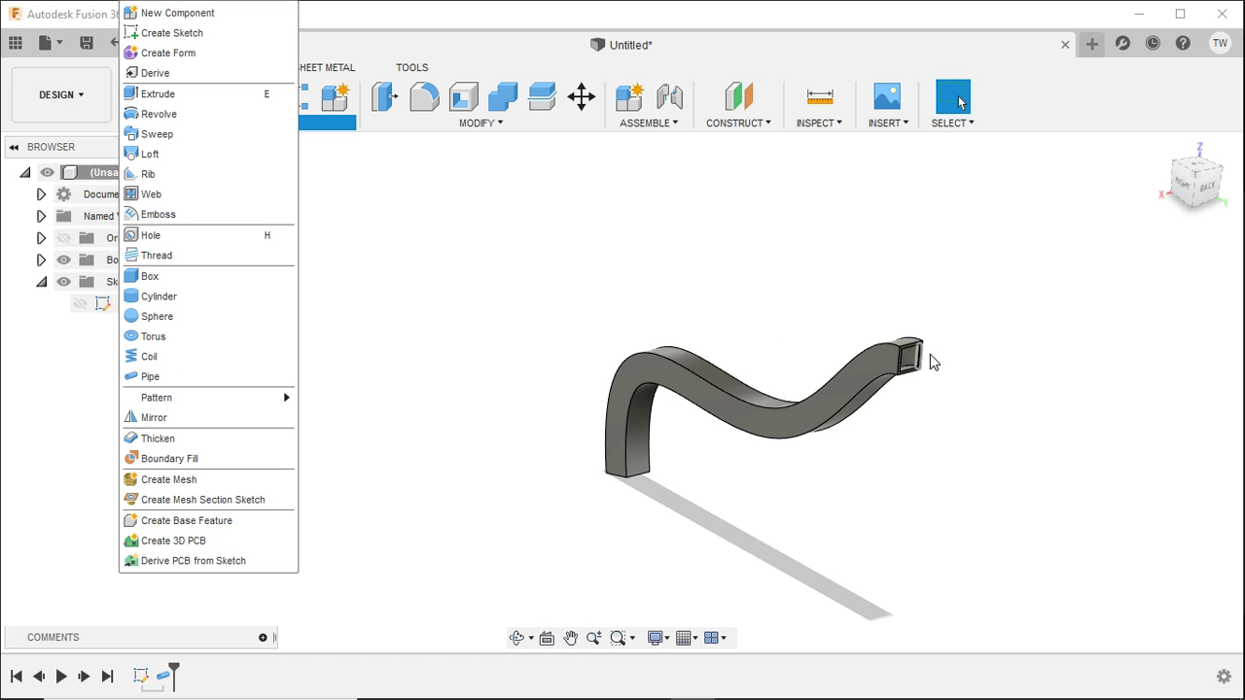
left_click(437, 445)
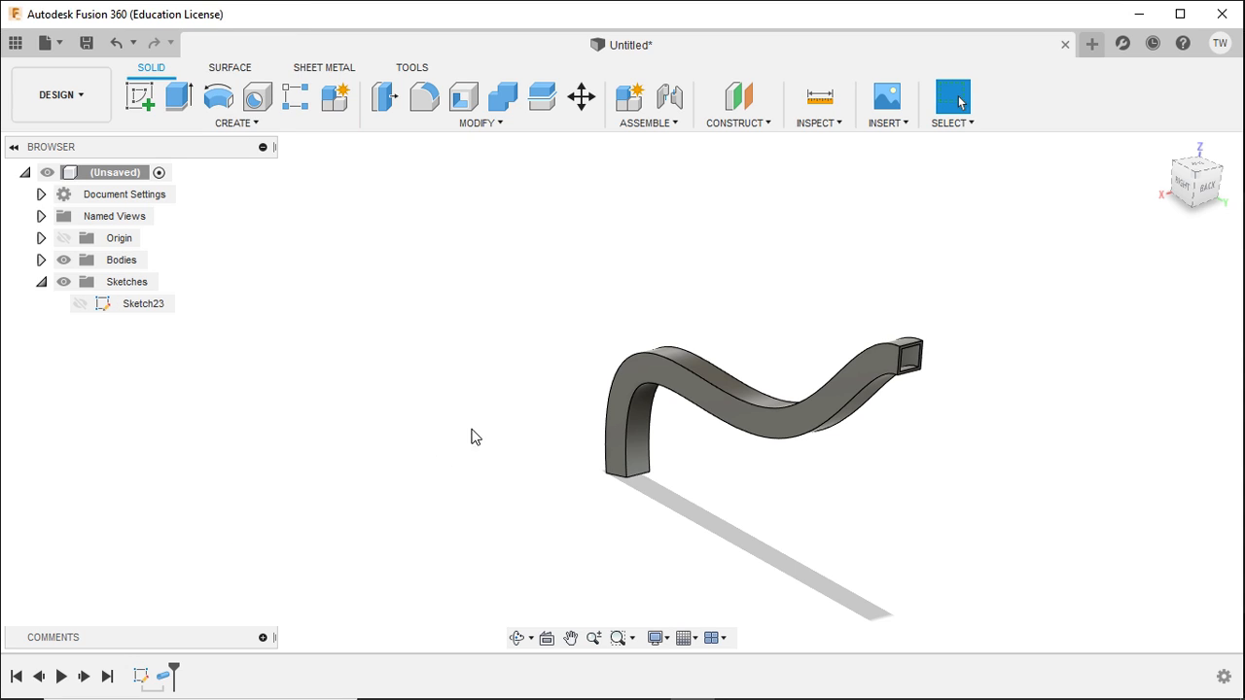
mouse_move(832, 542)
middle_mouse_down("shift")
mouse_move(768, 528)
mouse_move(831, 540)
middle_mouse_up("shift")
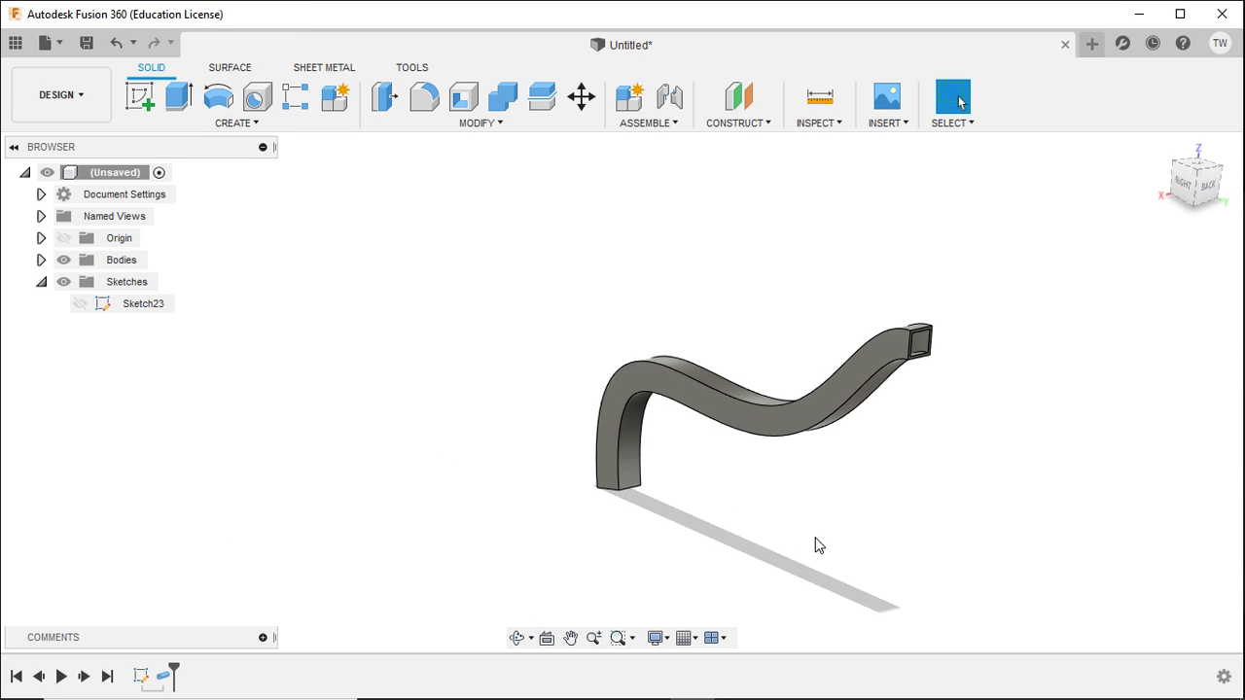
- Delete the pipe feature together with its spline sketch from the design history
left_click(163, 678)
left_click(140, 677, "shift")
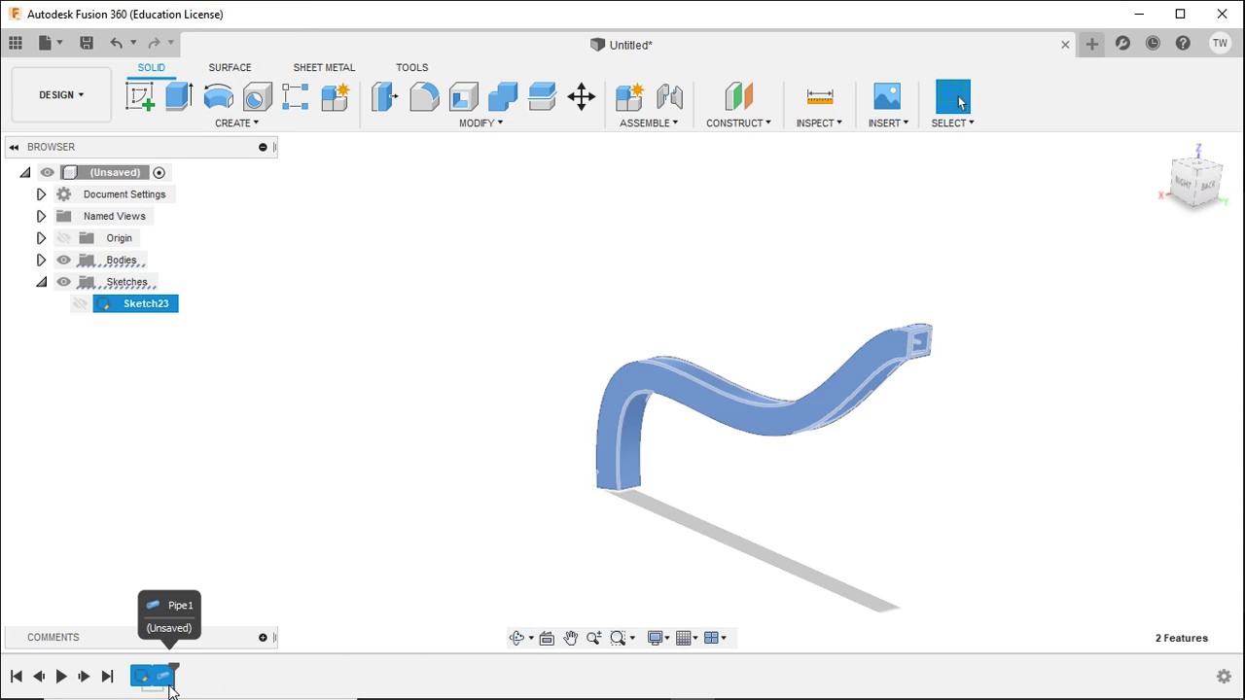
key("Delete")
key("alt+Tab")
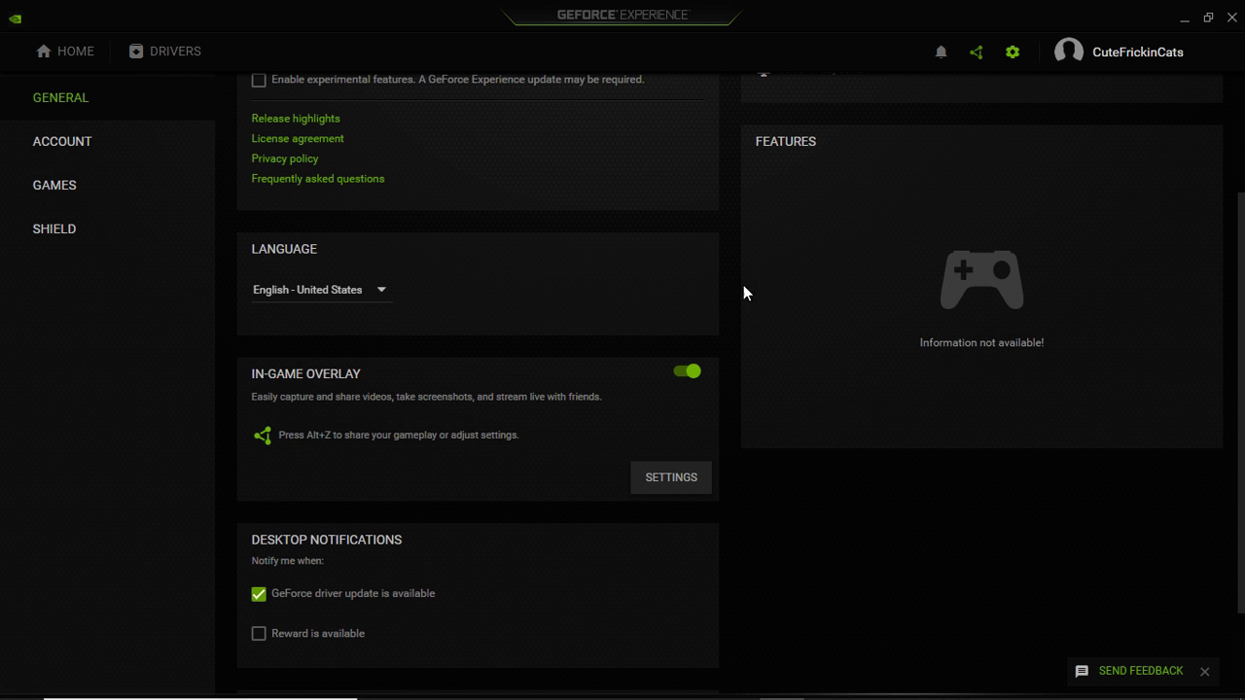
left_click(977, 54)
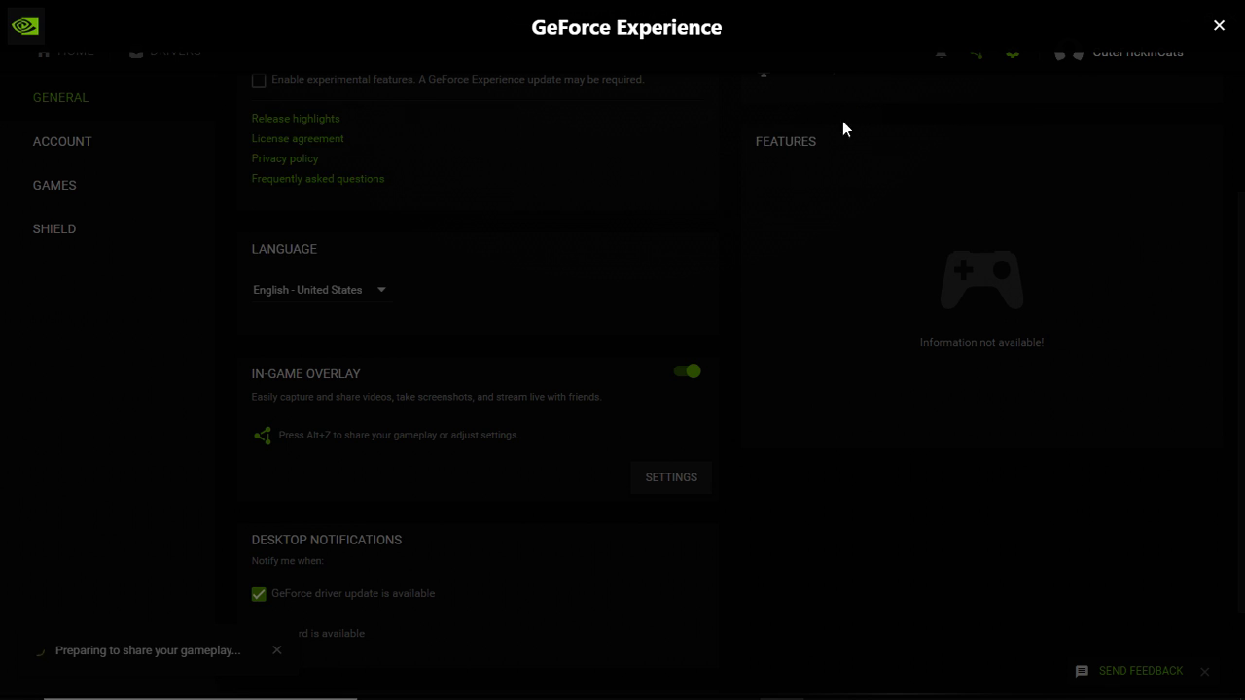